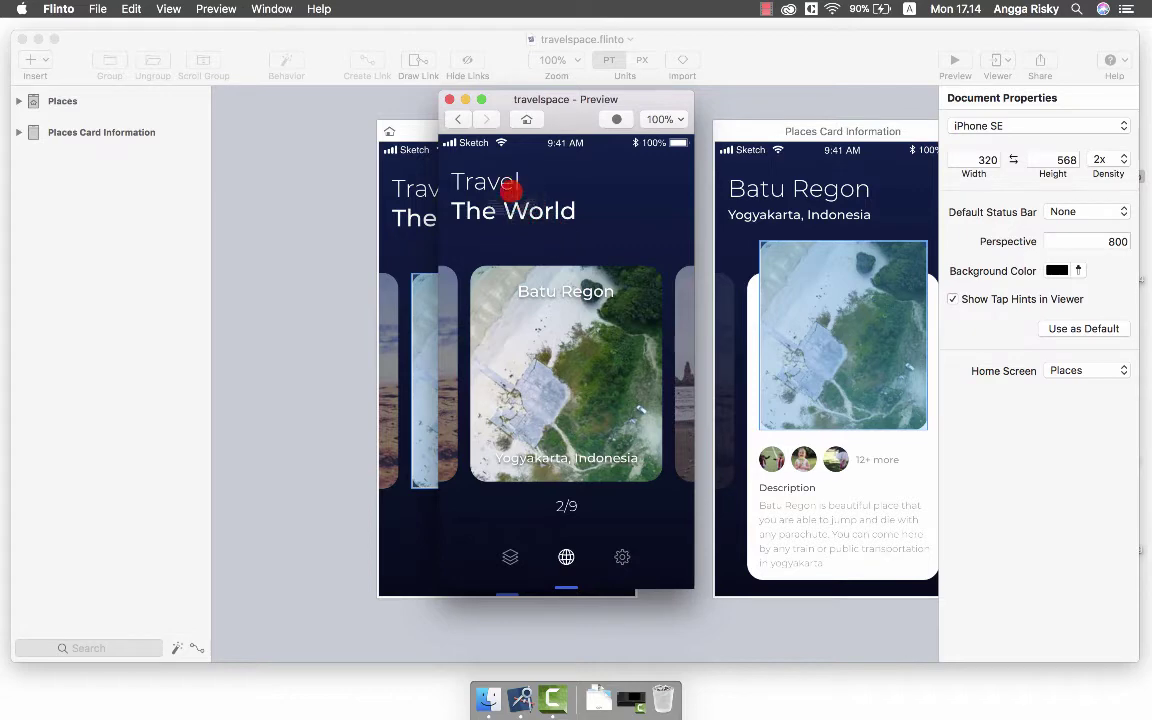
Close the prototype preview and the travelspace.flinto document after viewing both screens.
{"action": "left_click", "coordinate": [450, 99]}
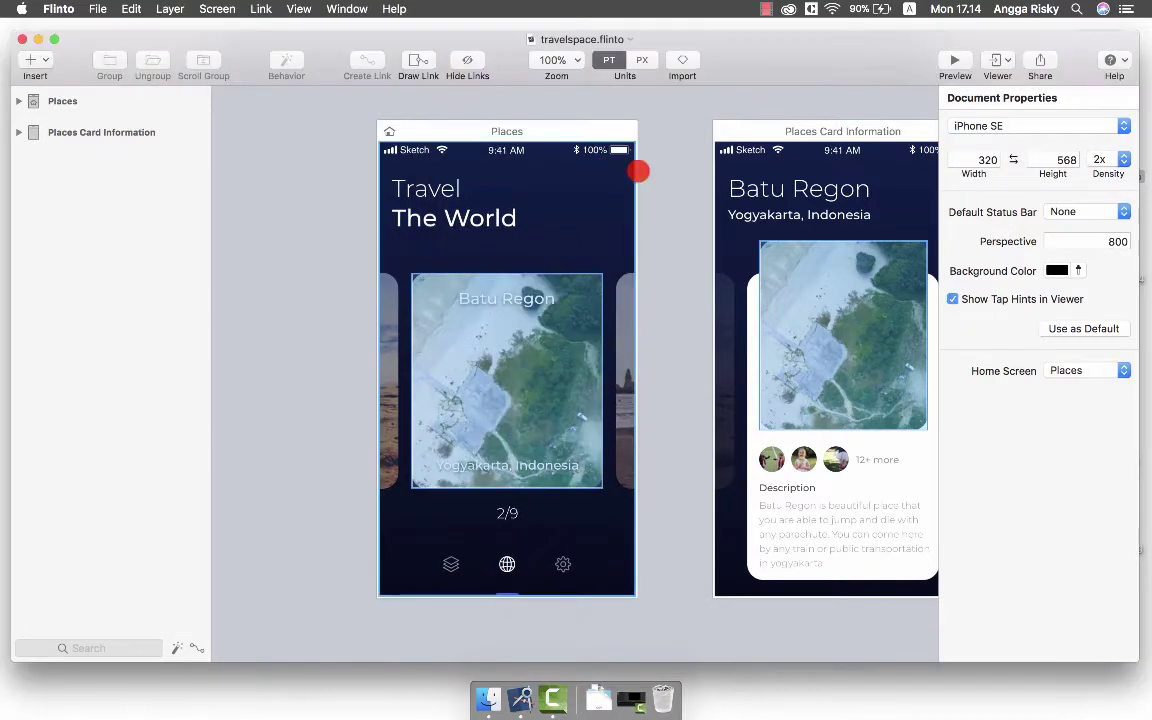
{"action": "scroll", "coordinate": [672, 175], "scroll_direction": "right", "scroll_amount": 3}
{"action": "scroll", "coordinate": [672, 175], "scroll_direction": "right", "scroll_amount": 2}
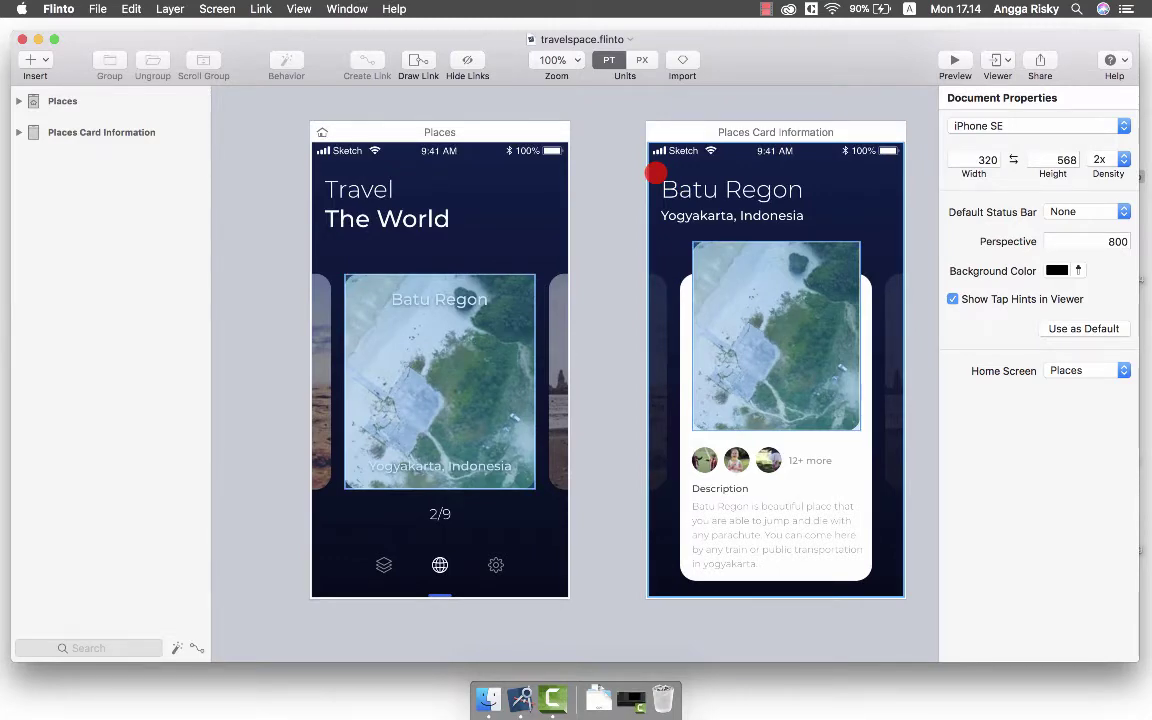
{"action": "scroll", "coordinate": [655, 173], "scroll_direction": "right", "scroll_amount": 2}
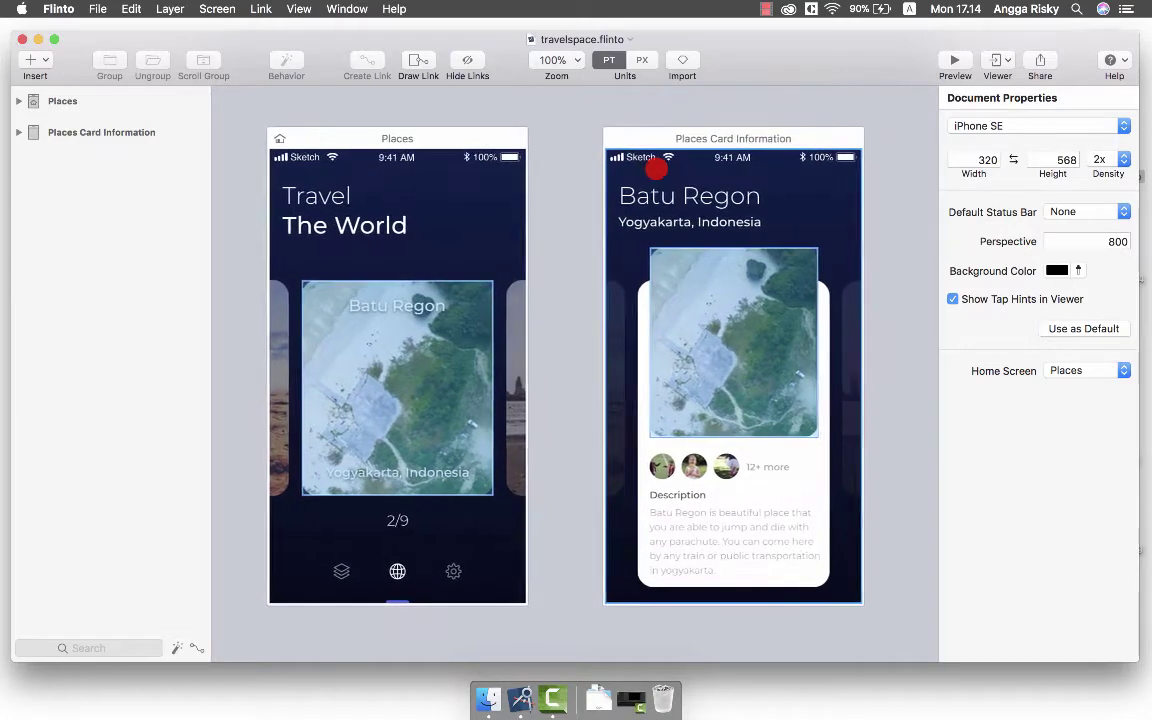
{"action": "key", "text": "super+w"}
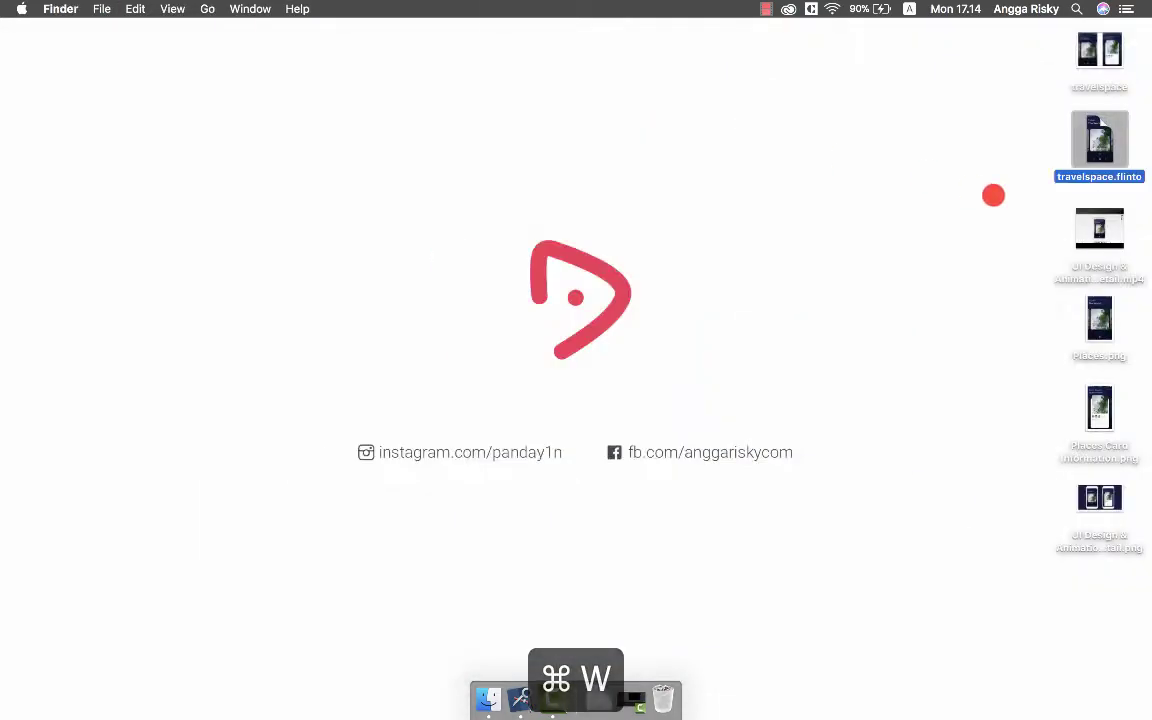
Make a copy of travelspace.flinto on the desktop and rename it travelspace new.flinto.
{"action": "key", "text": "super+v"}
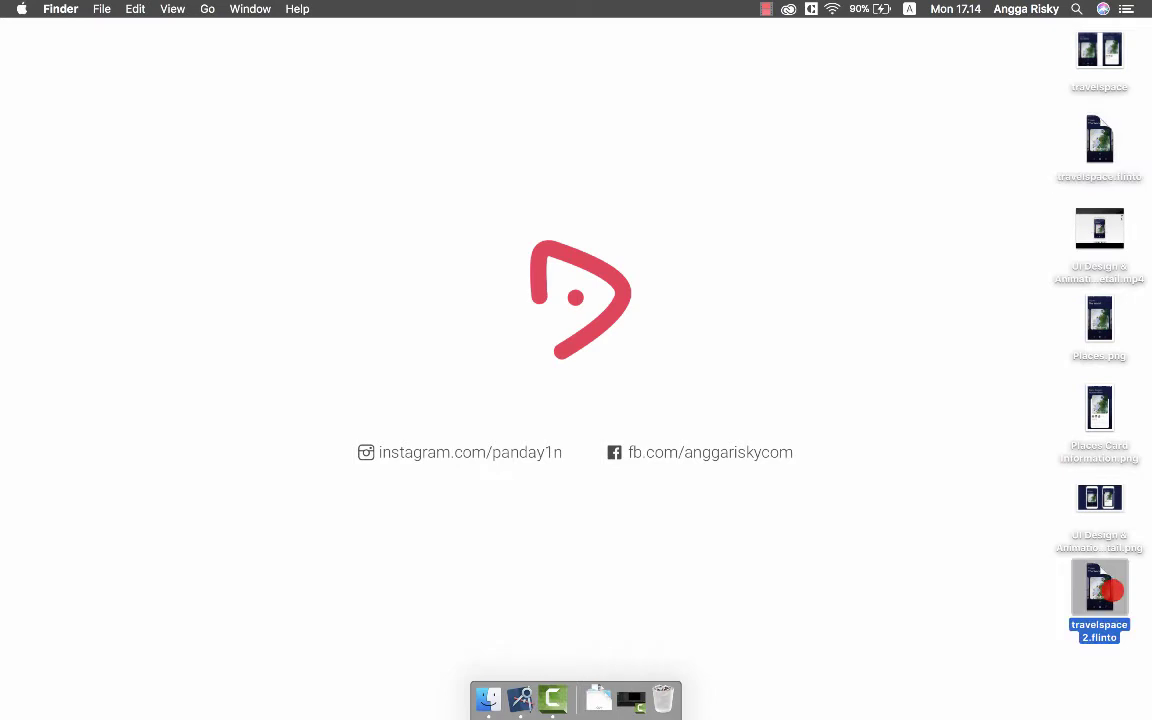
{"action": "key", "text": "Return"}
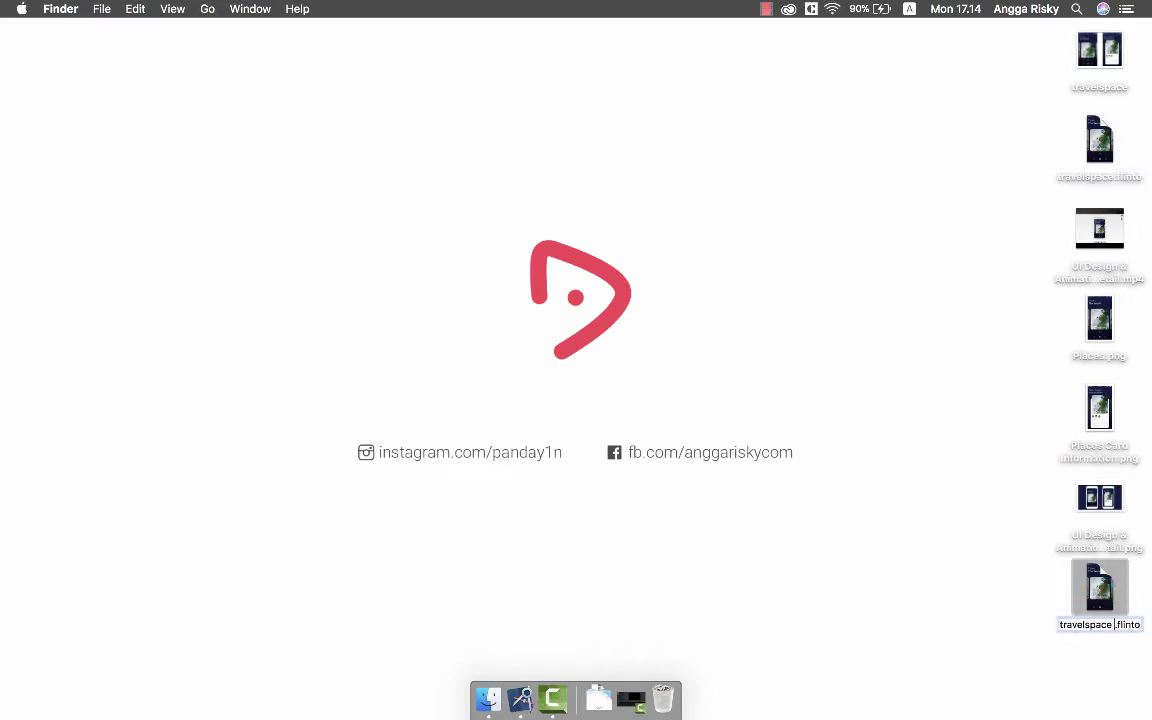
{"action": "key", "text": "BackSpace"}
{"action": "type", "text": "new"}
{"action": "key", "text": "Return"}
{"action": "left_click", "coordinate": [1047, 600]}
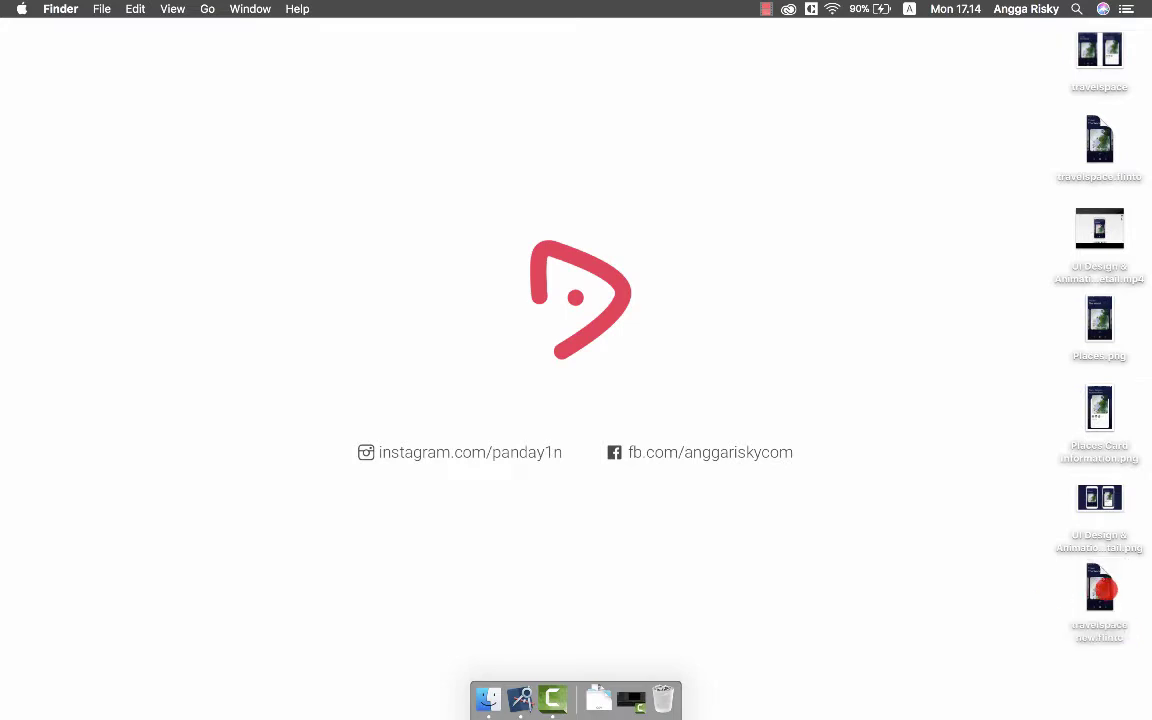
Open travelspace new.flinto and enlarge its window to fill most of the desktop.
{"action": "double_click", "coordinate": [1103, 590]}
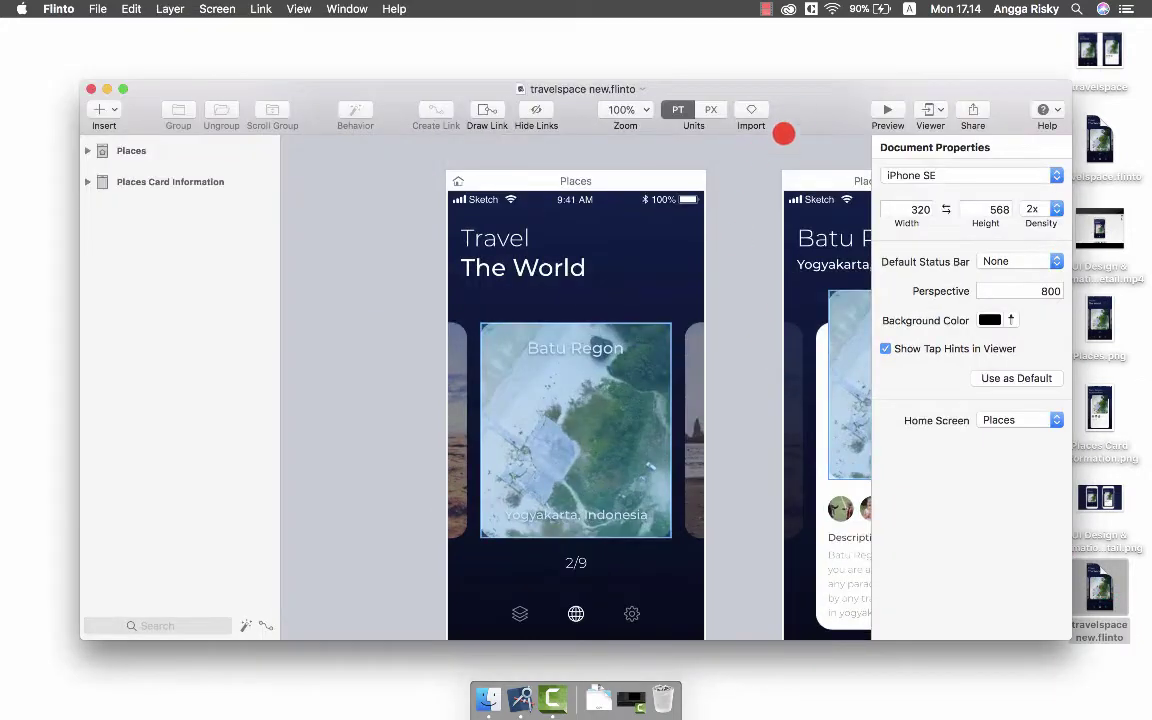
{"action": "left_click_drag", "start_coordinate": [806, 90], "coordinate": [738, 42]}
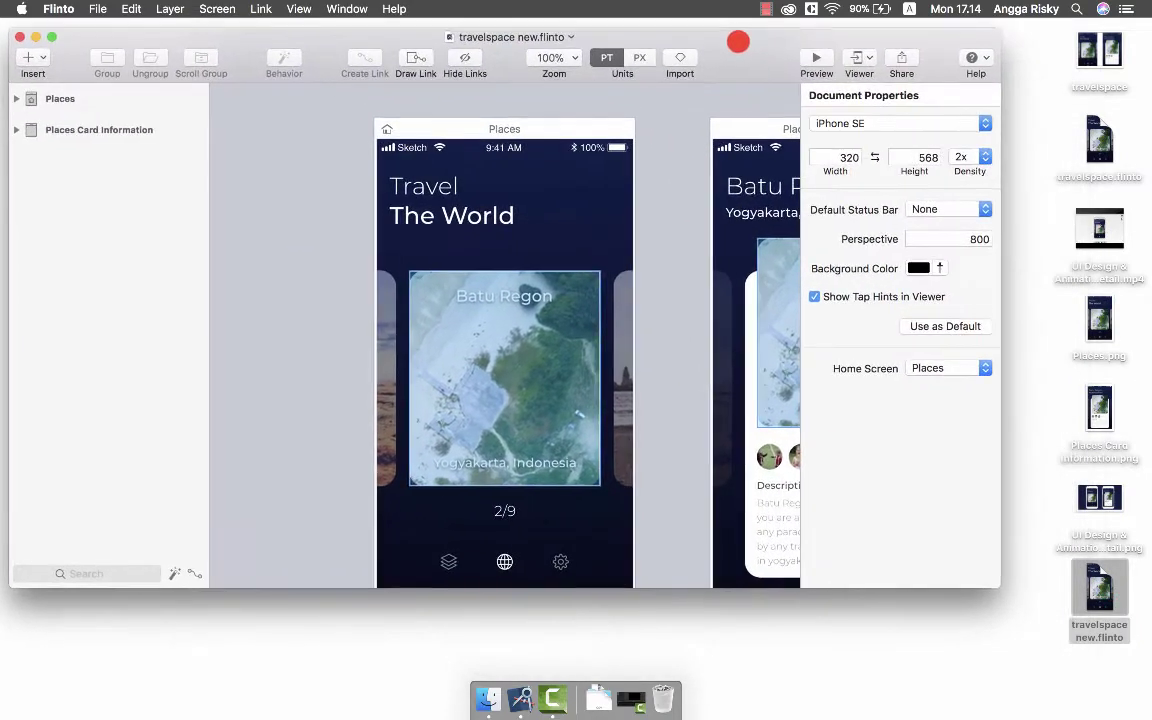
{"action": "left_click_drag", "start_coordinate": [1000, 587], "coordinate": [1137, 668]}
{"action": "left_click", "coordinate": [717, 564]}
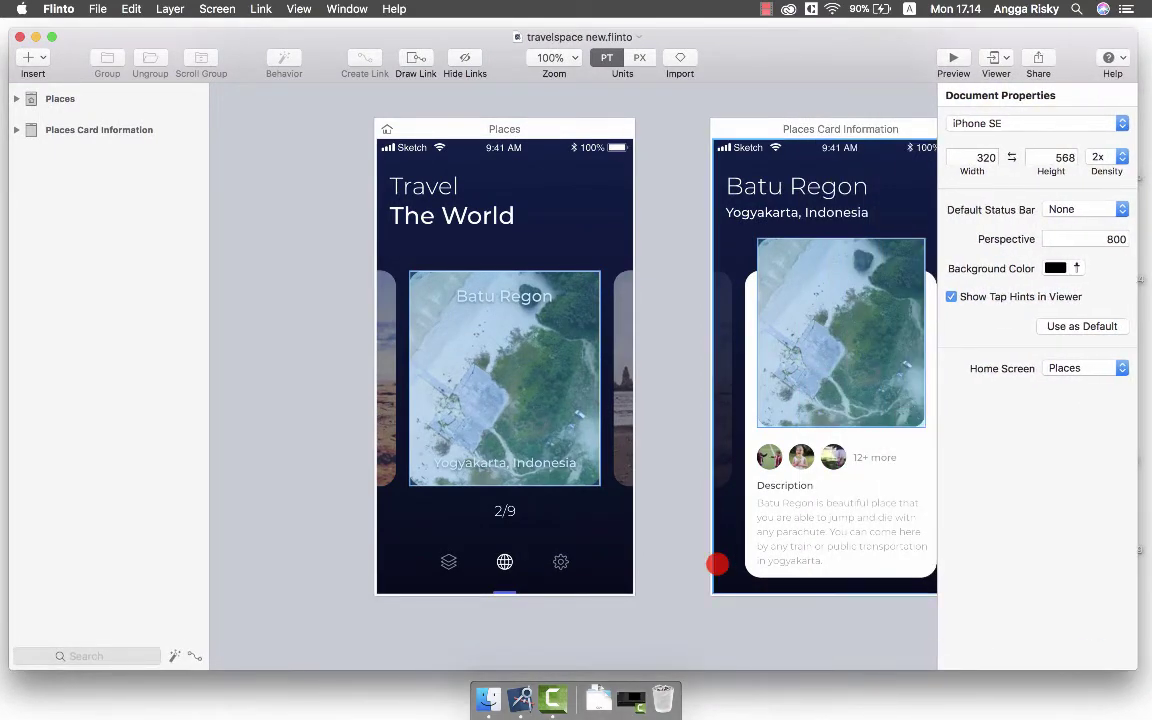
Remove the existing Tap gesture from the picture_card layer on the Places Card Information screen.
{"action": "scroll", "coordinate": [717, 564], "scroll_direction": "right", "scroll_amount": 3}
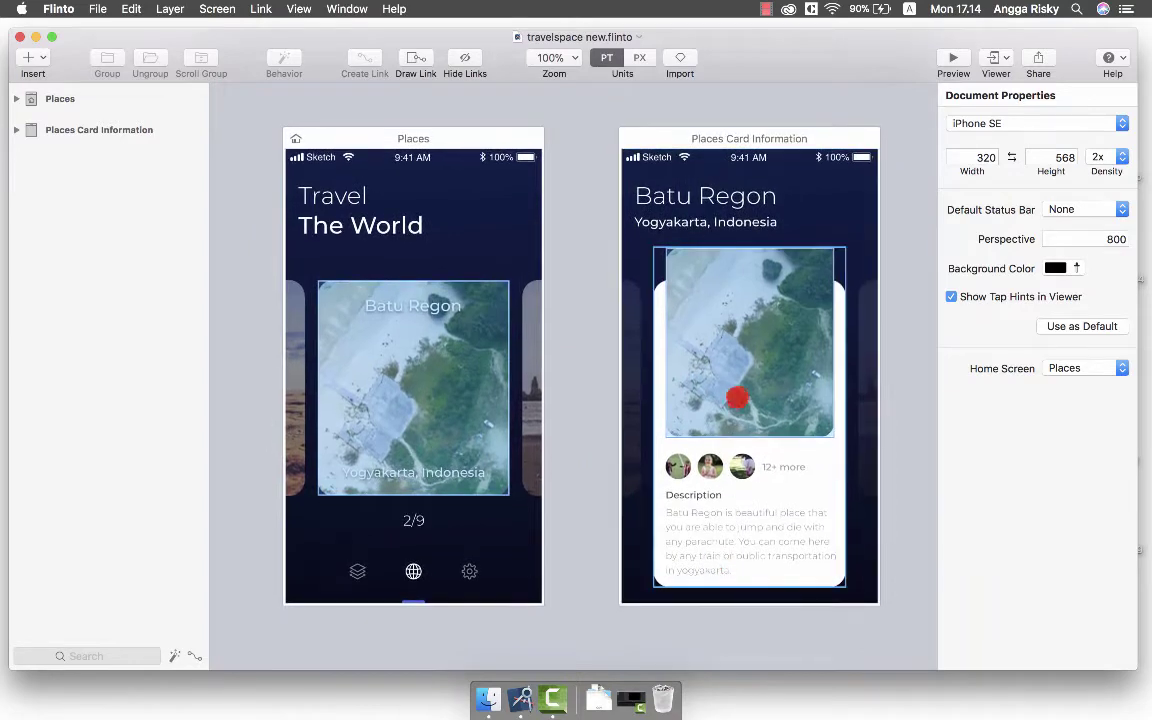
{"action": "left_click", "coordinate": [730, 332]}
{"action": "left_click", "coordinate": [743, 319]}
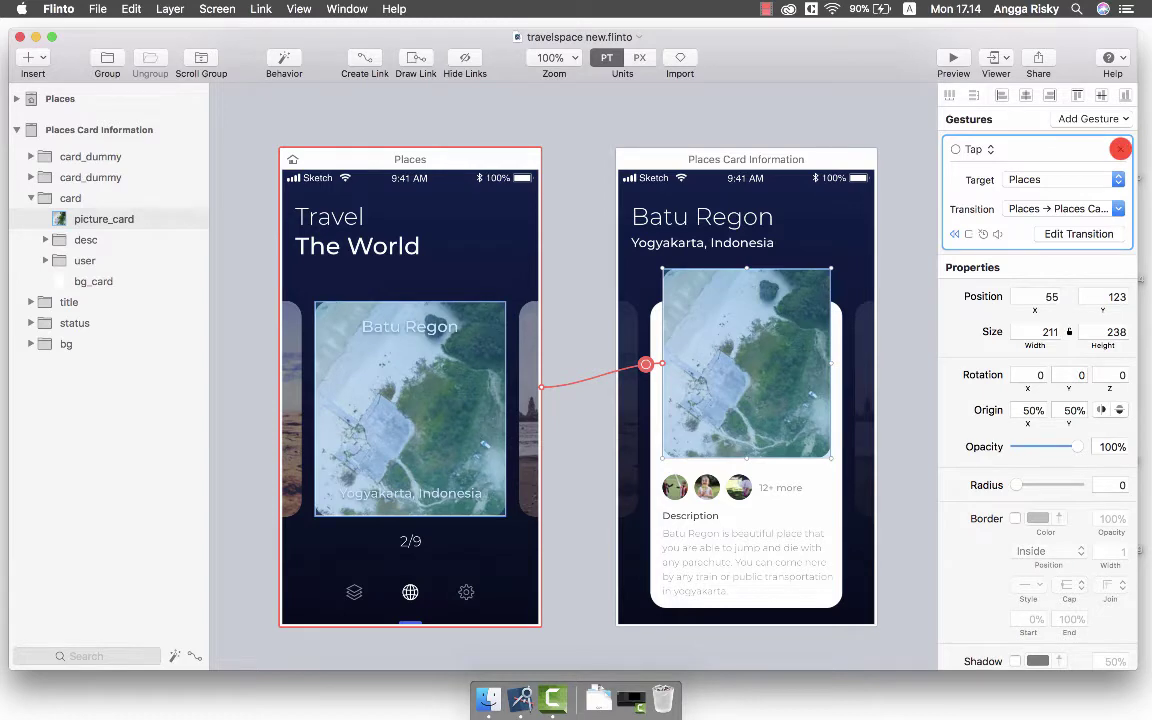
{"action": "left_click", "coordinate": [1120, 148]}
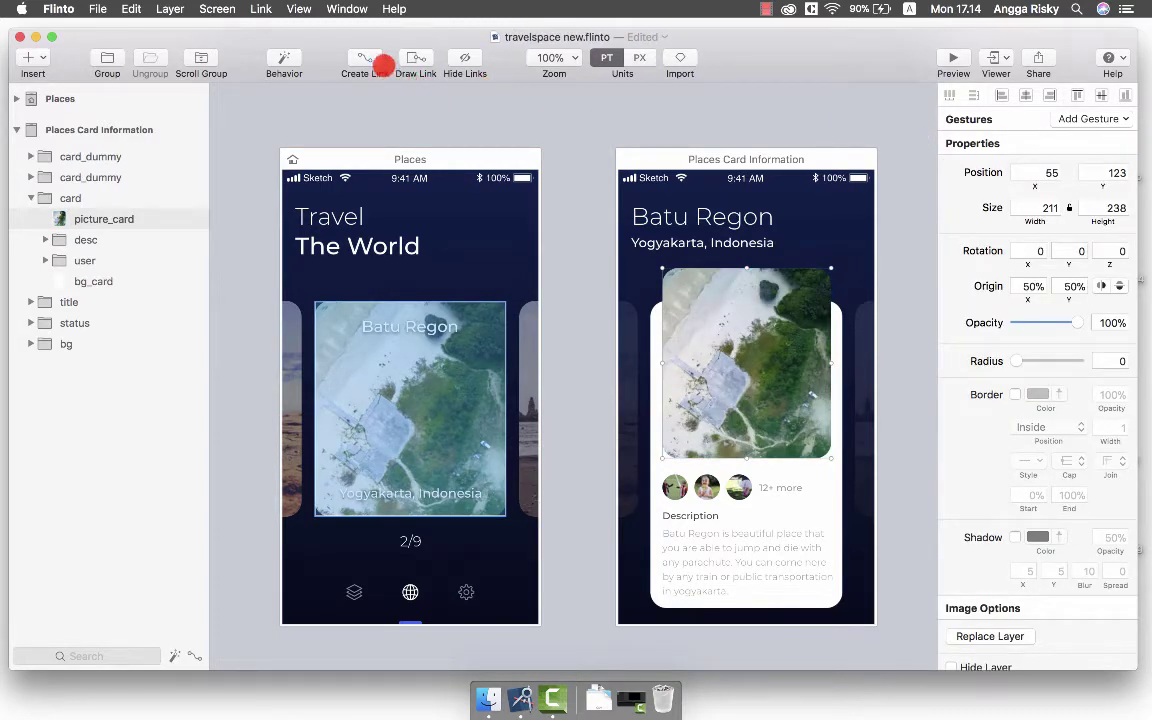
Link picture_card to the Places screen with a Tap gesture, create a new transition for it and align the screens.
{"action": "left_click_drag", "start_coordinate": [378, 58], "coordinate": [482, 272]}
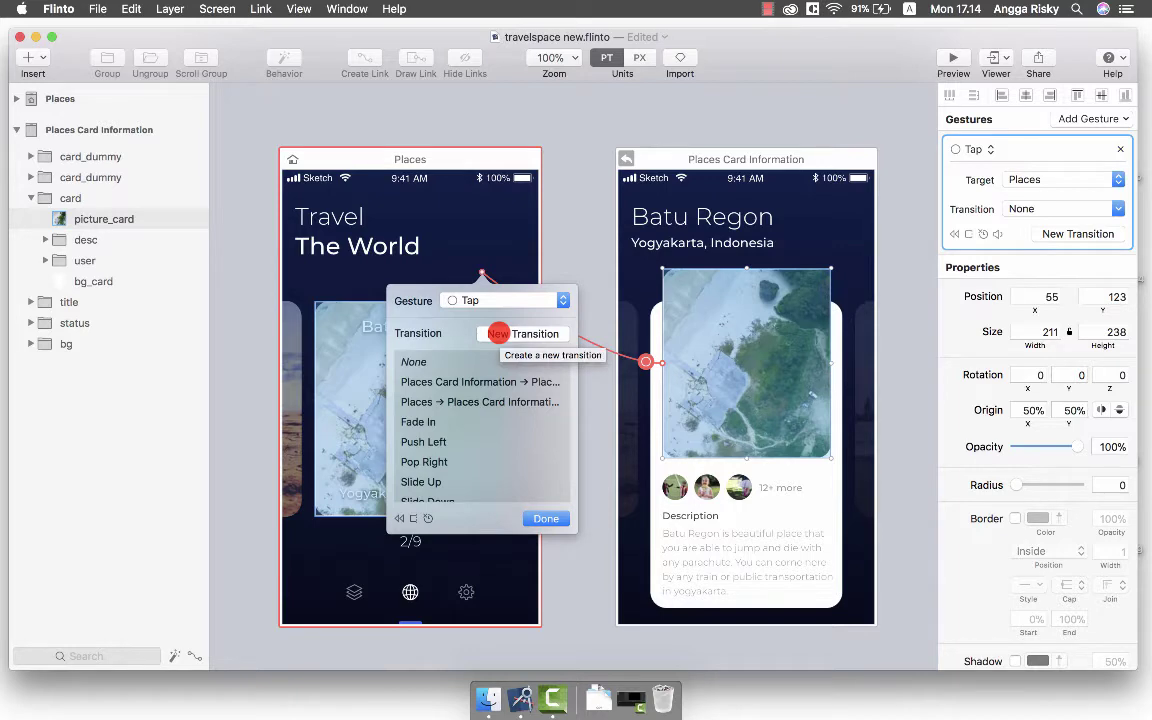
{"action": "left_click", "coordinate": [497, 333]}
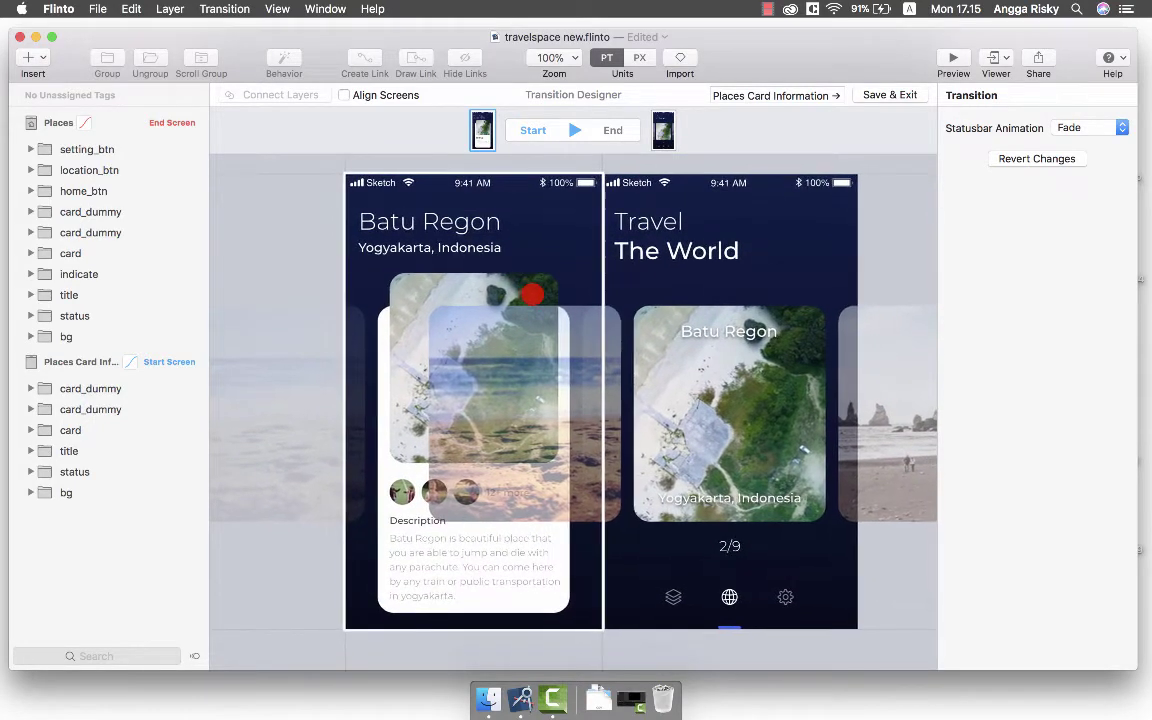
{"action": "left_click", "coordinate": [394, 95]}
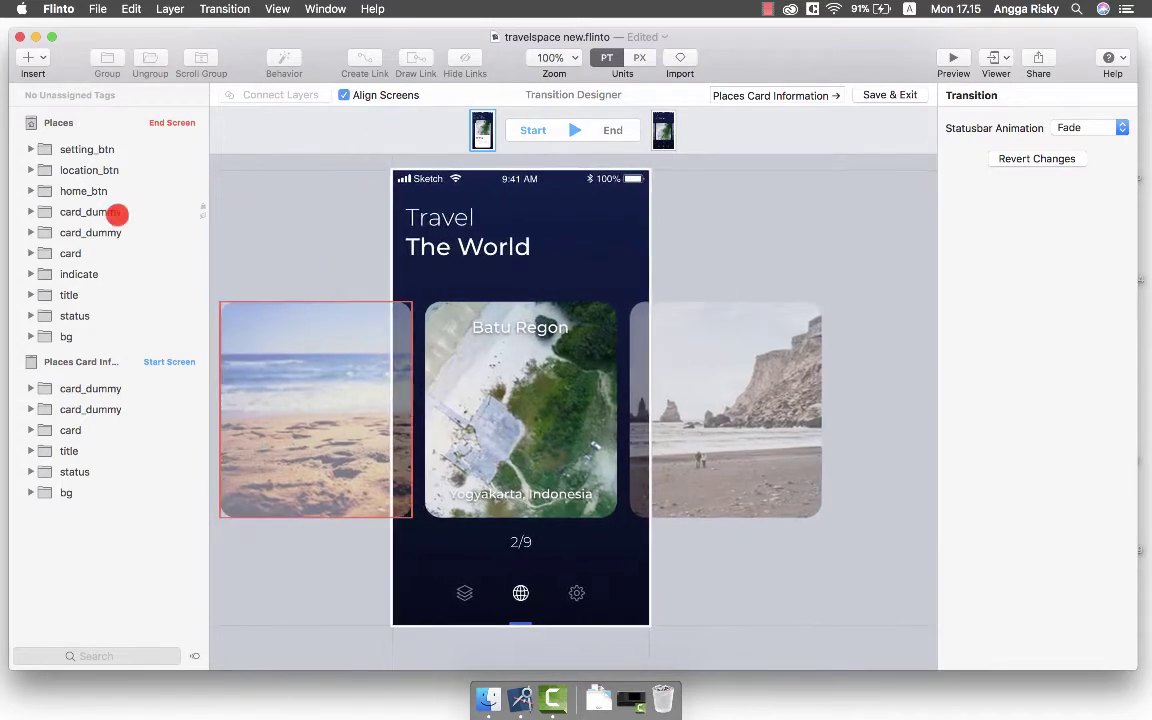
Connect the picture_card layers of the Places and Places Card Information screens in the transition.
{"action": "left_click", "coordinate": [30, 253]}
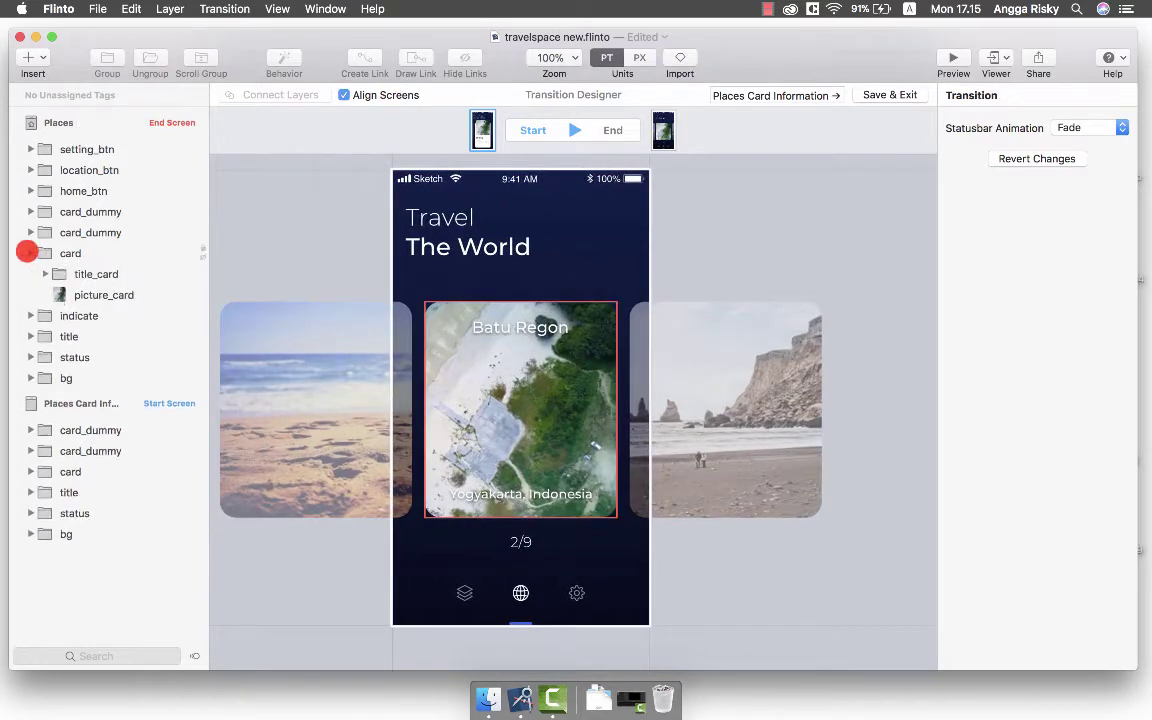
{"action": "left_click", "coordinate": [30, 472]}
{"action": "left_click", "coordinate": [92, 490]}
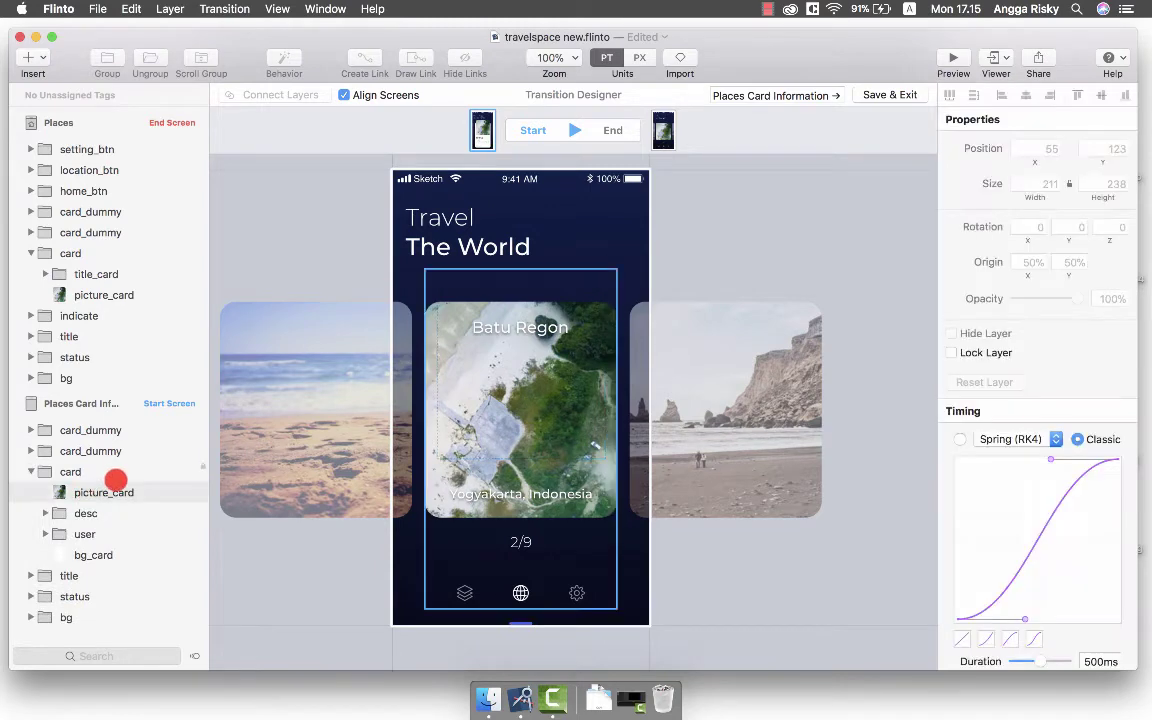
{"action": "left_click", "coordinate": [121, 293], "text": "super"}
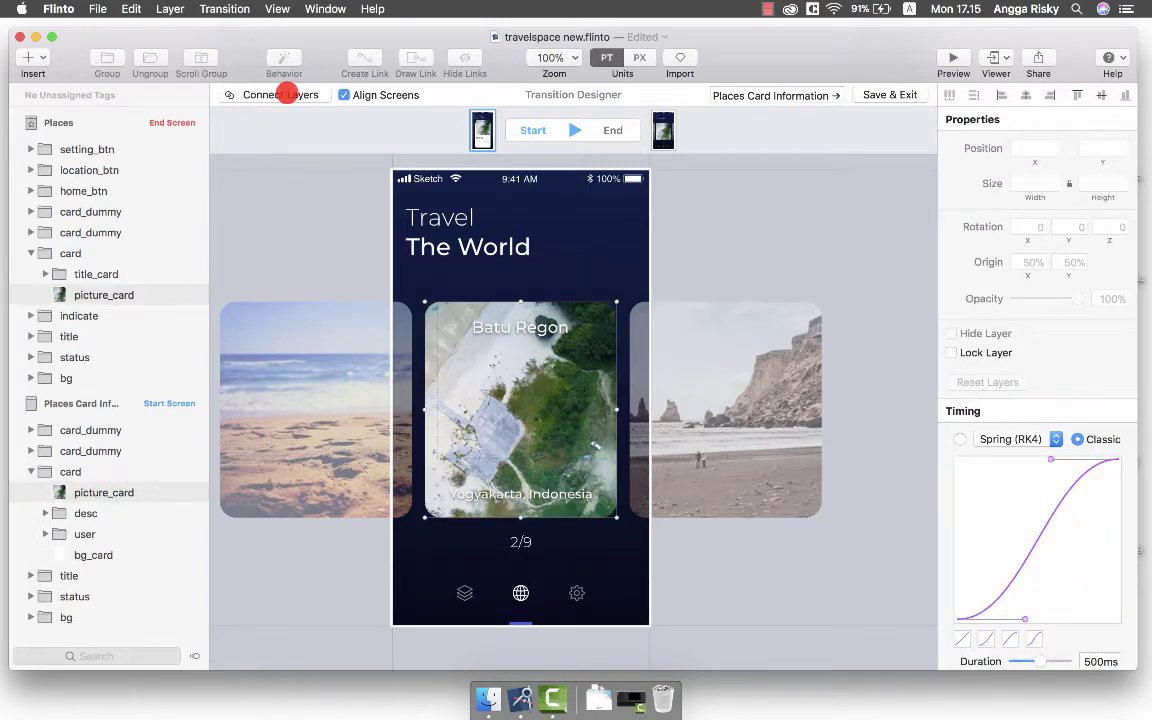
{"action": "left_click", "coordinate": [285, 94]}
{"action": "left_click", "coordinate": [576, 126]}
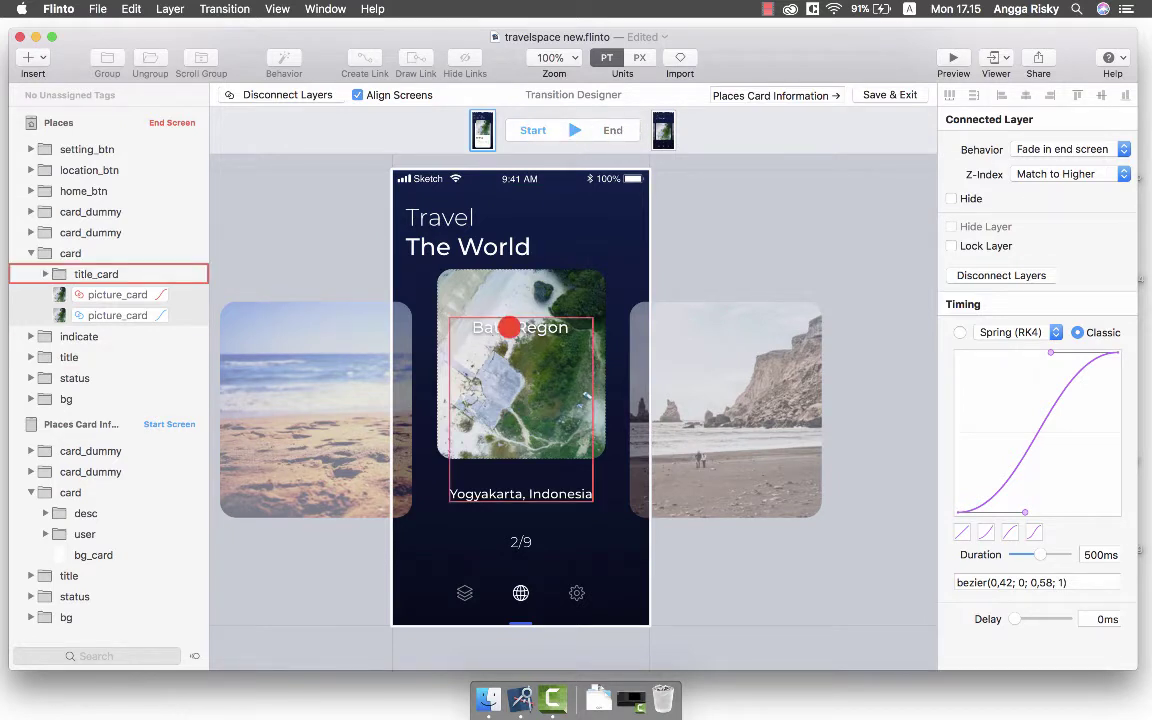
Set the title_card group's opacity to 0% and shift it downward in the transition's start state.
{"action": "left_click", "coordinate": [470, 319]}
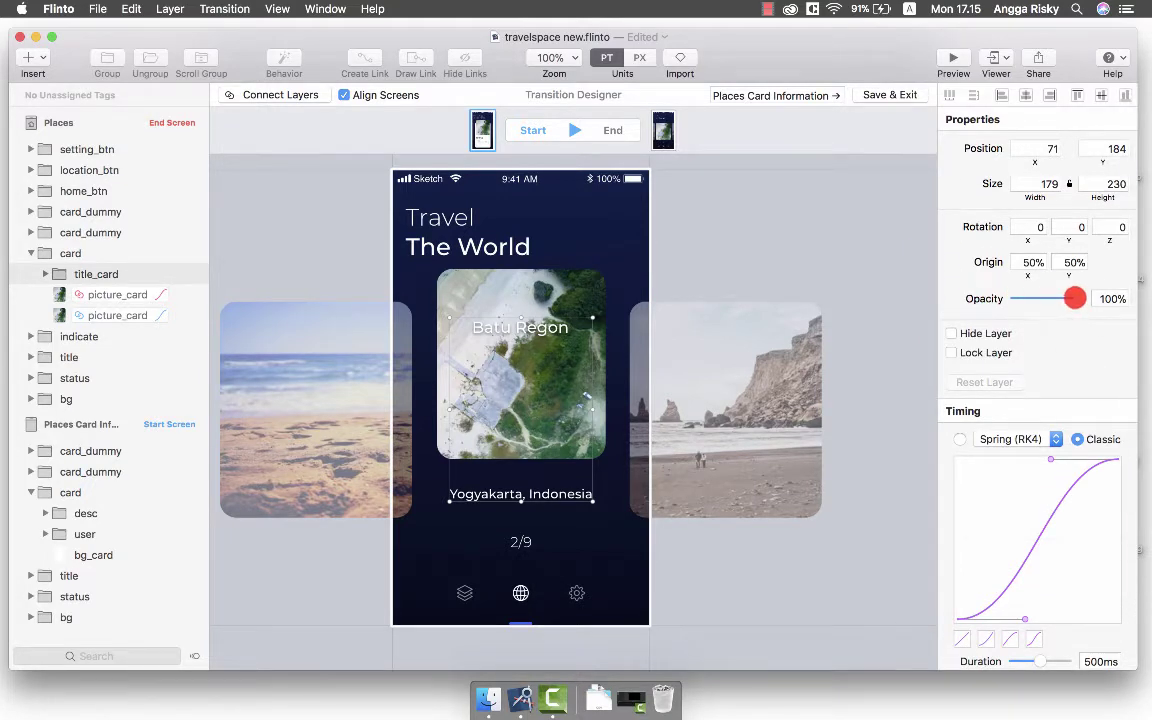
{"action": "left_click_drag", "start_coordinate": [1074, 298], "coordinate": [967, 298]}
{"action": "left_click", "coordinate": [543, 300]}
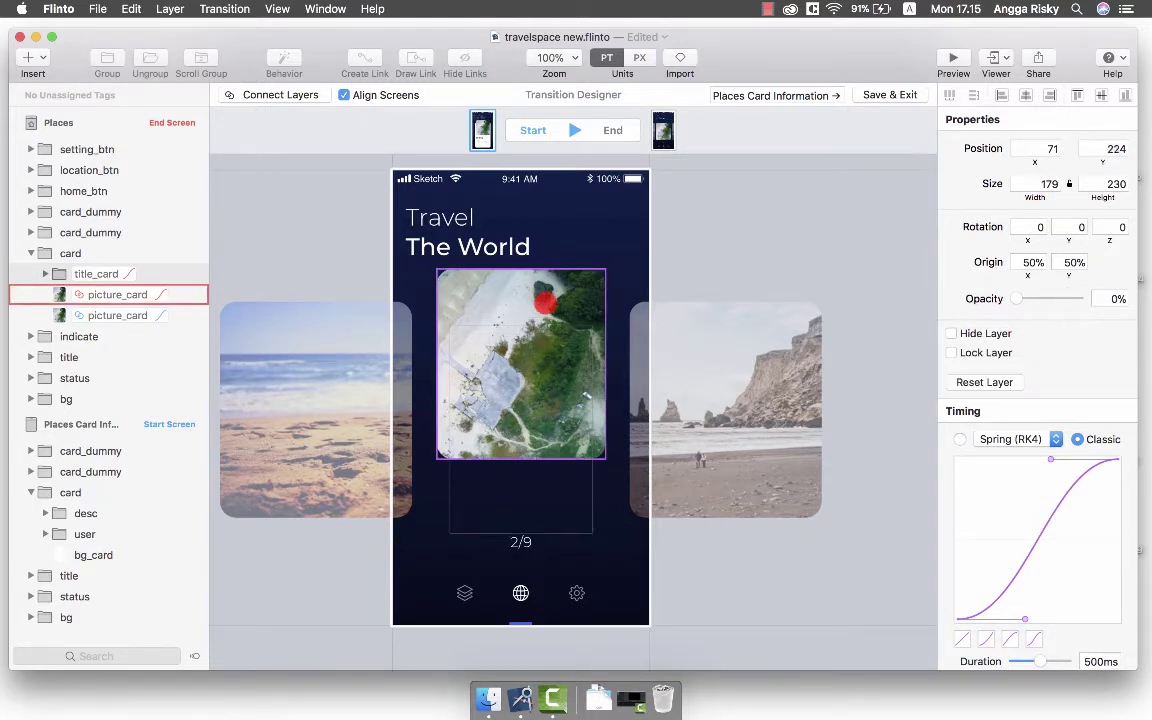
Set the title_card group's transition delay to 500 ms.
{"action": "scroll", "coordinate": [1046, 352], "scroll_direction": "down", "scroll_amount": 3}
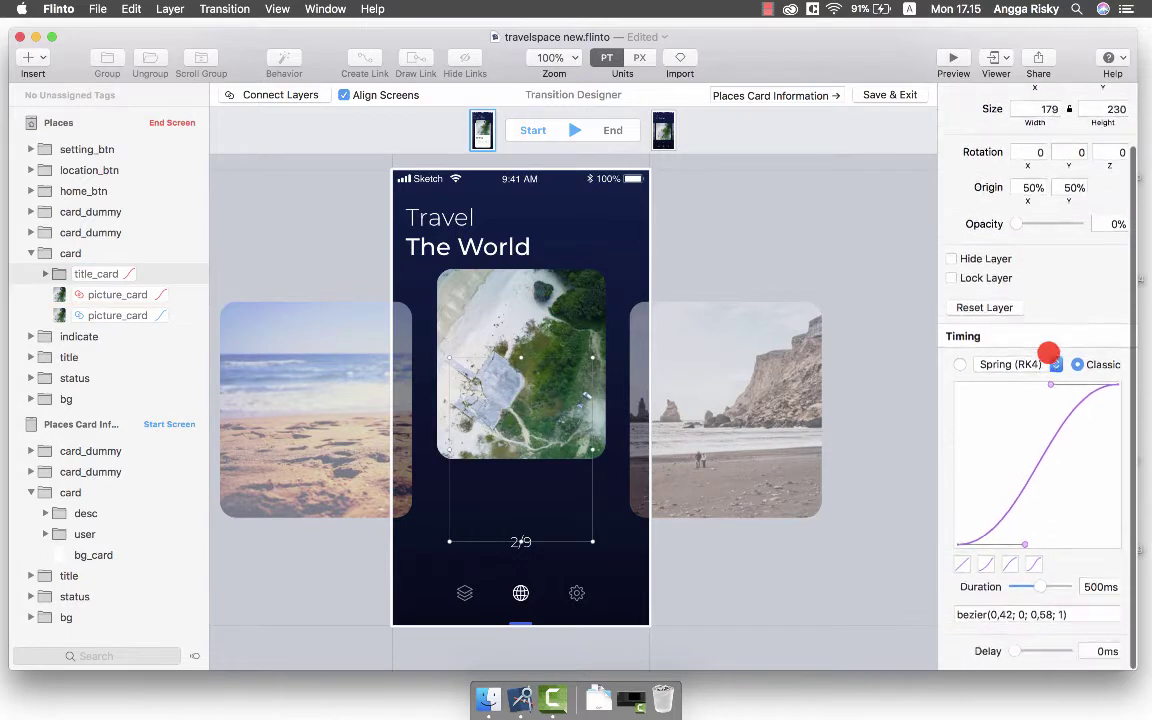
{"action": "left_click", "coordinate": [1096, 655]}
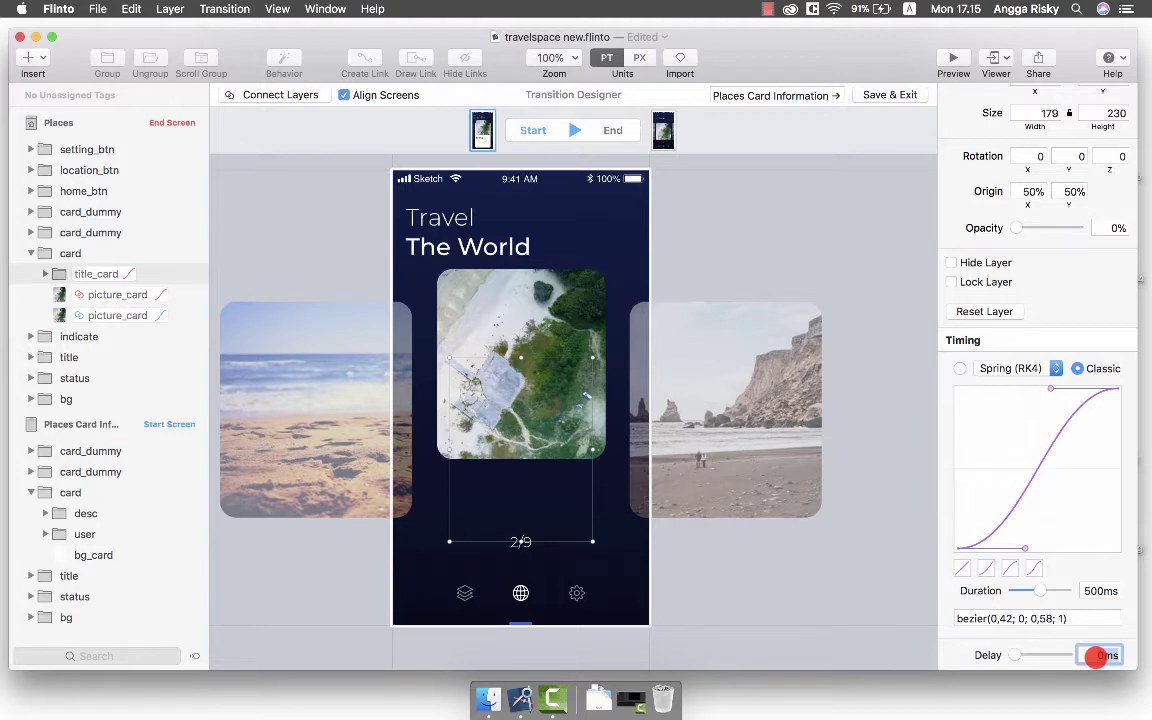
{"action": "type", "text": "500"}
{"action": "key", "text": "Return"}
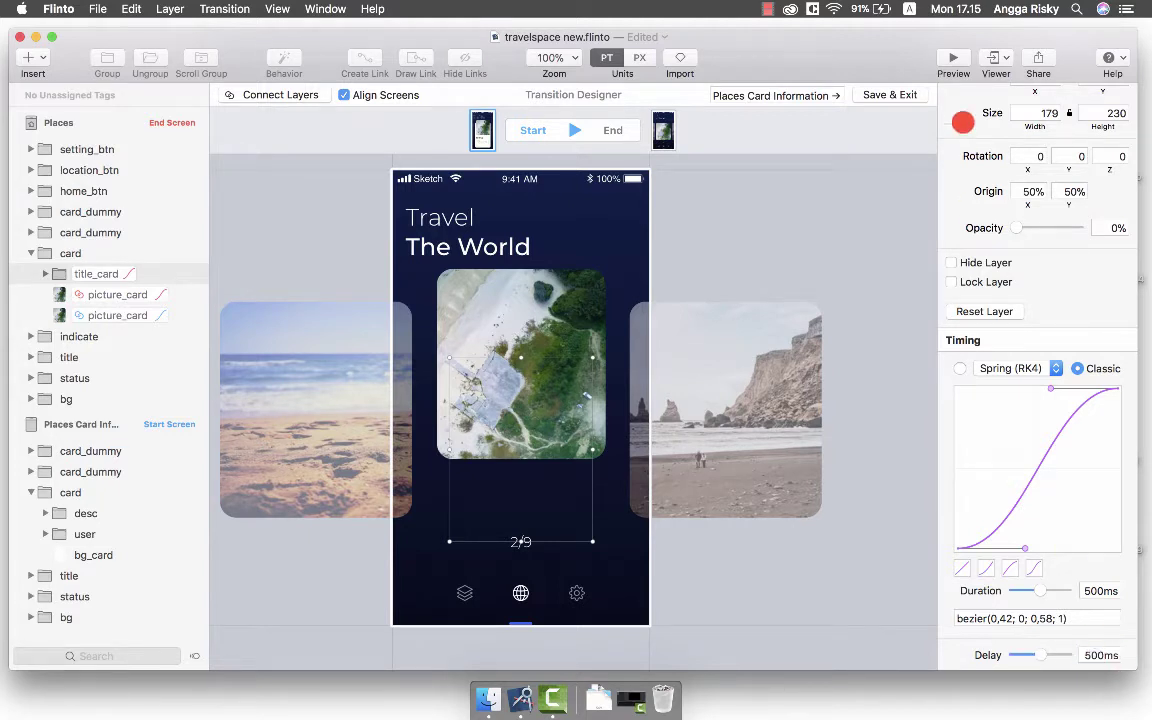
Preview the prototype and play the transitions between the place list and the Batu Regon card several times.
{"action": "left_click", "coordinate": [956, 56]}
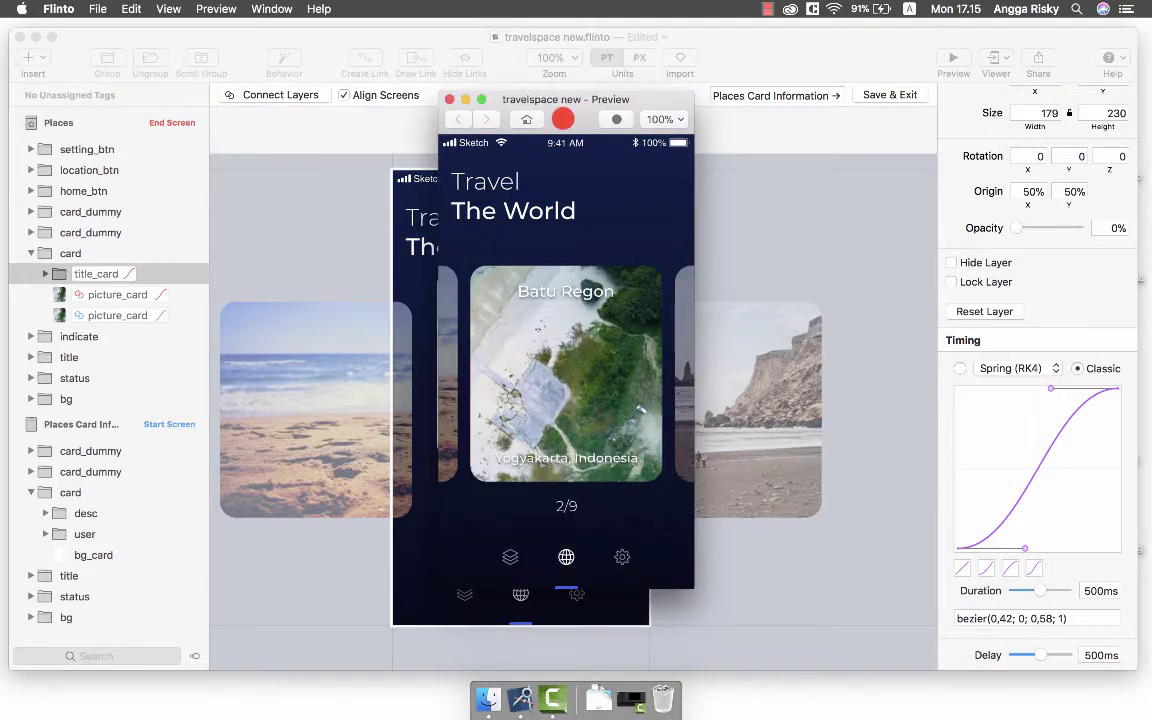
{"action": "left_click_drag", "start_coordinate": [563, 119], "coordinate": [618, 117]}
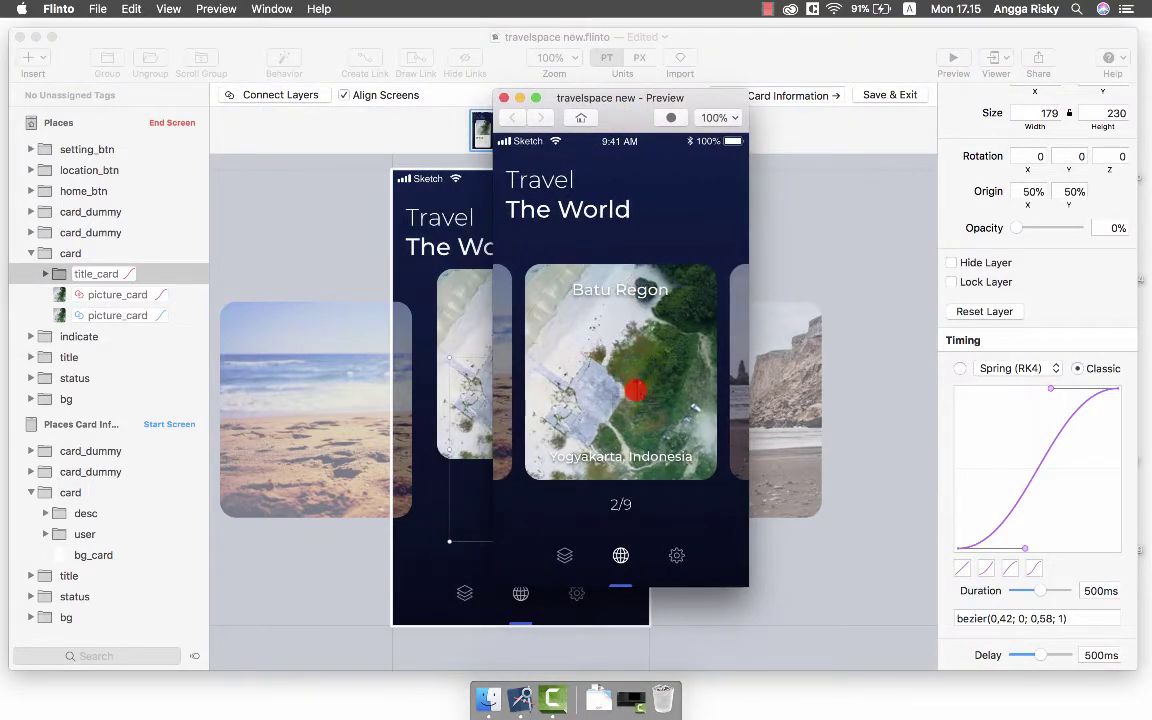
{"action": "left_click", "coordinate": [615, 380]}
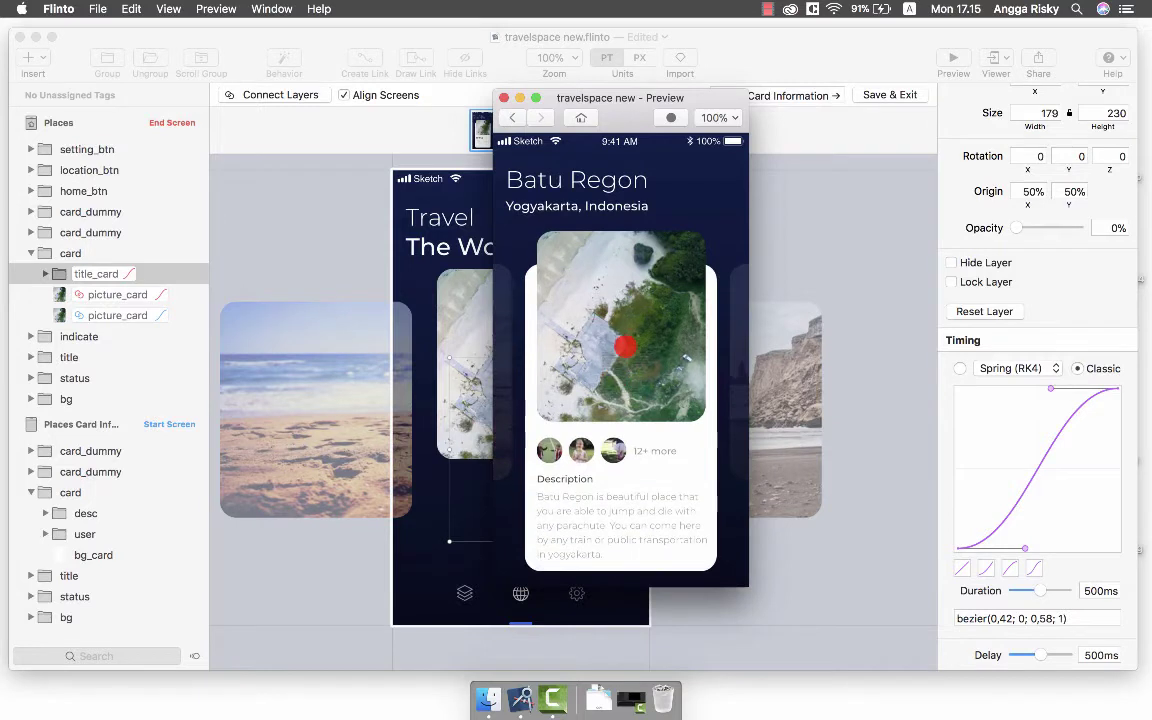
{"action": "left_click", "coordinate": [625, 346]}
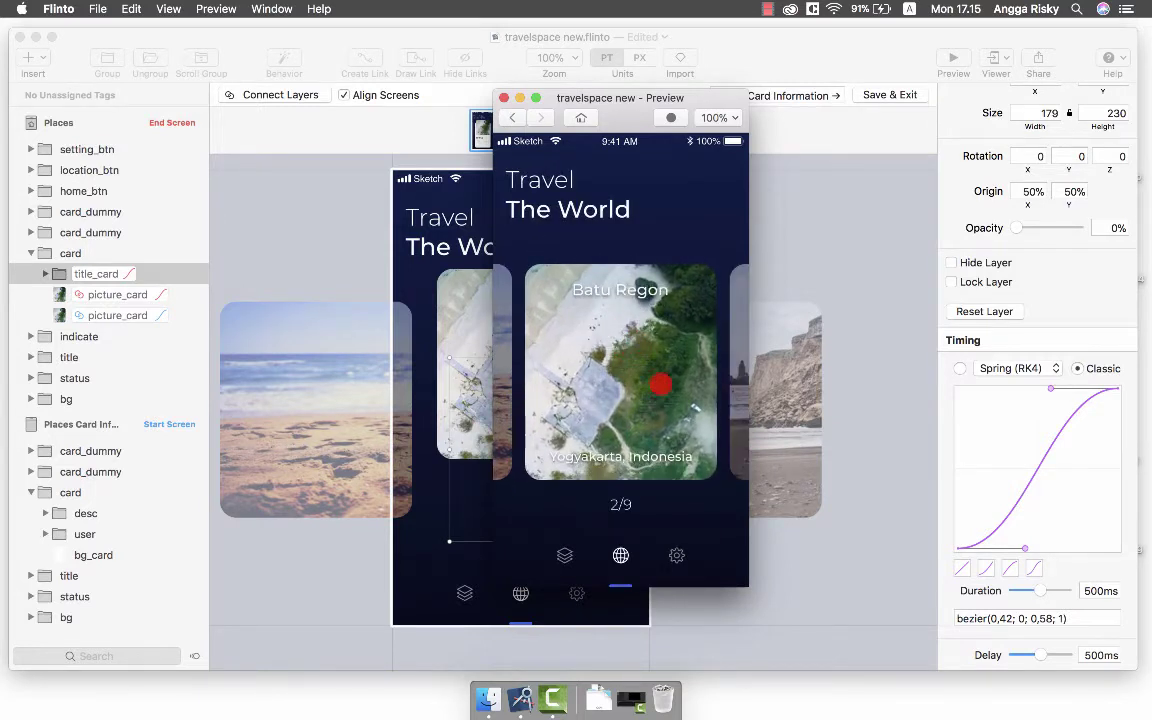
{"action": "left_click", "coordinate": [622, 297]}
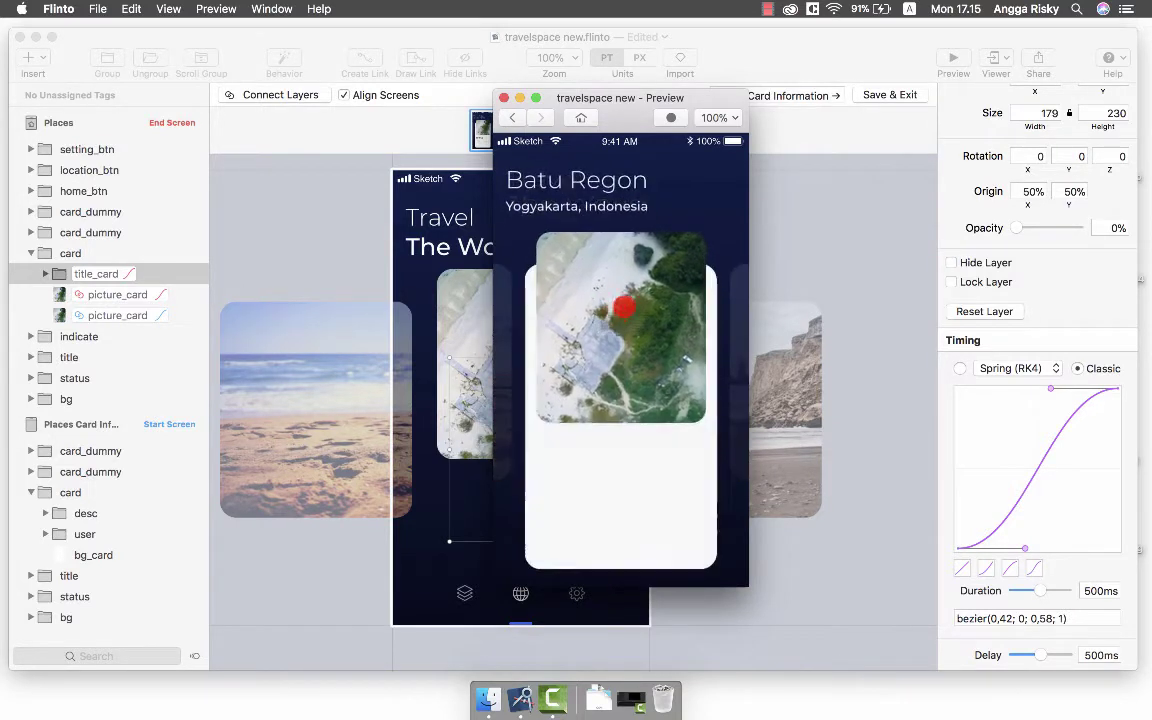
{"action": "left_click", "coordinate": [625, 297]}
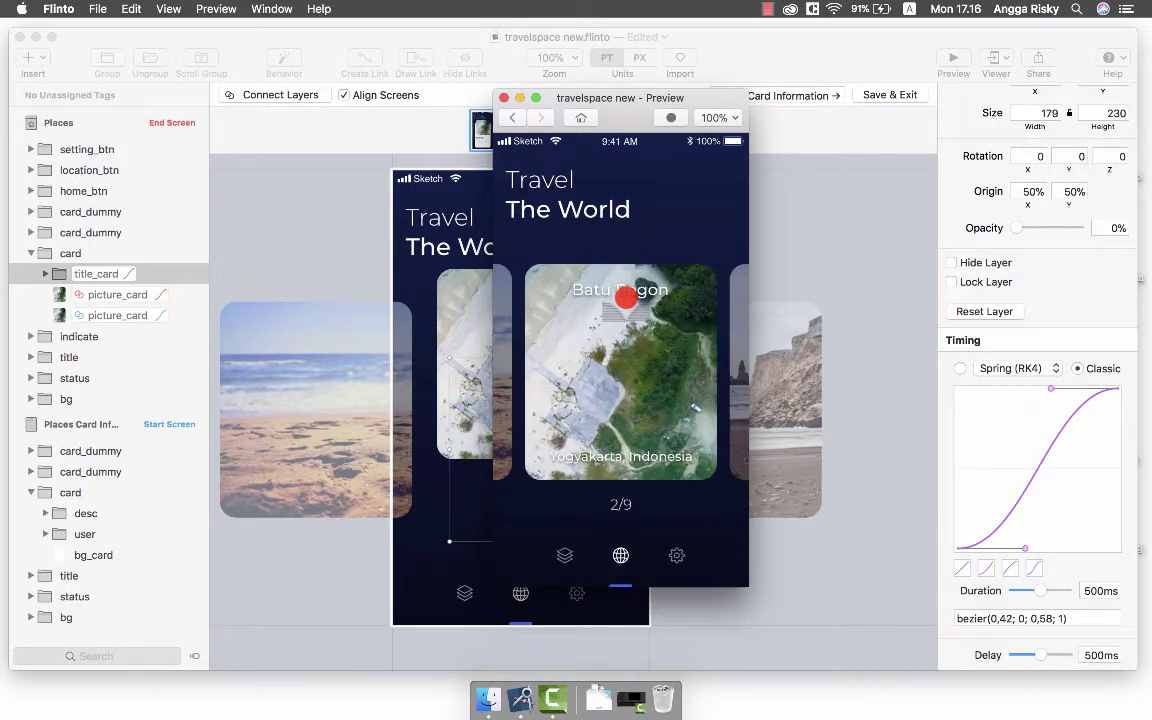
{"action": "left_click", "coordinate": [507, 95]}
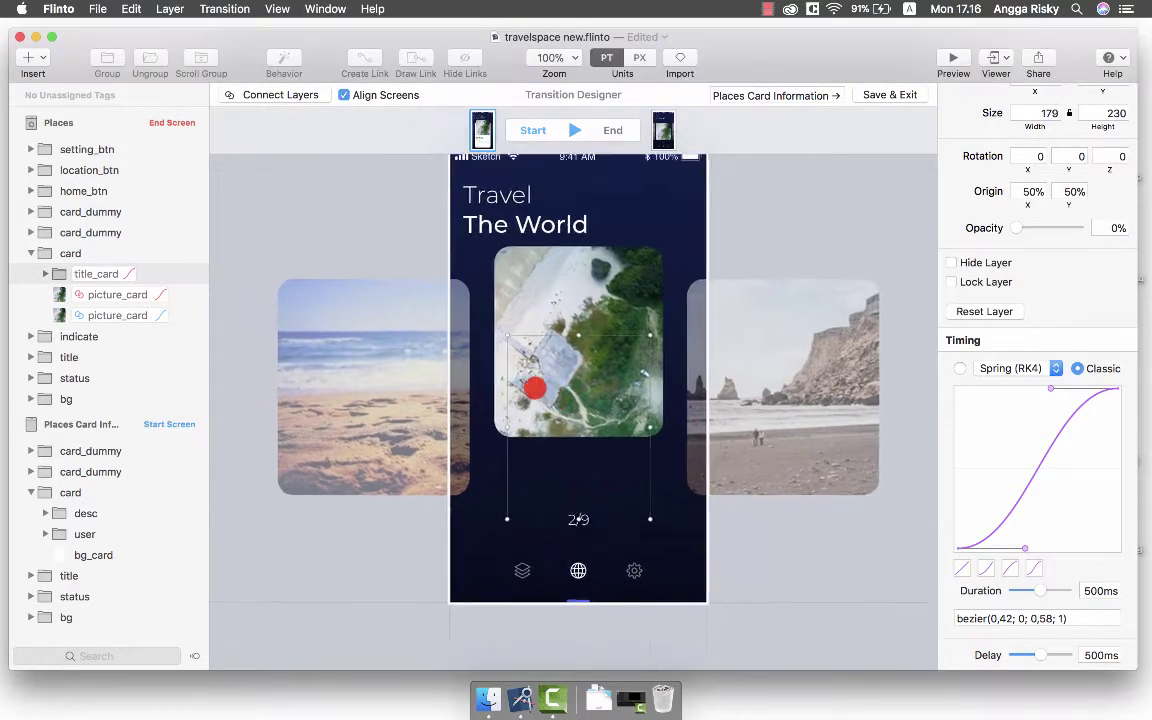
Set the page indicator and three navigation button groups to 0% opacity, shift them downward in the start state and delay them 800 ms.
{"action": "left_click", "coordinate": [608, 548]}
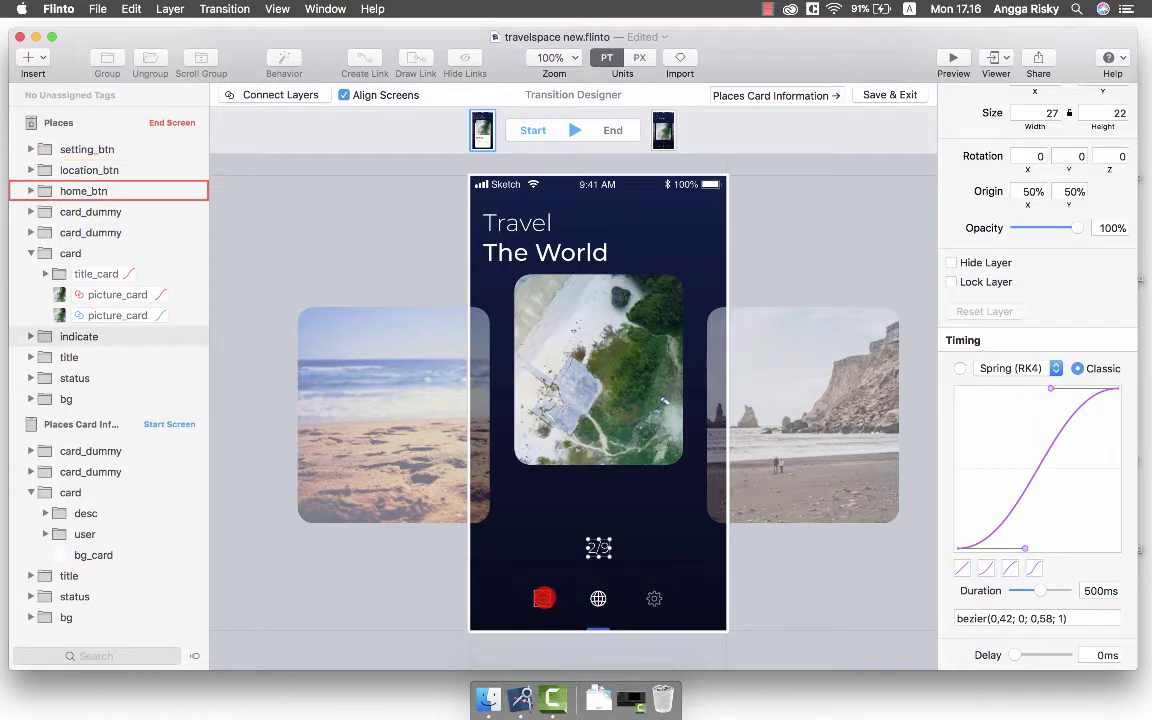
{"action": "left_click", "coordinate": [542, 598]}
{"action": "left_click", "coordinate": [597, 598], "text": "shift"}
{"action": "left_click", "coordinate": [657, 598], "text": "shift"}
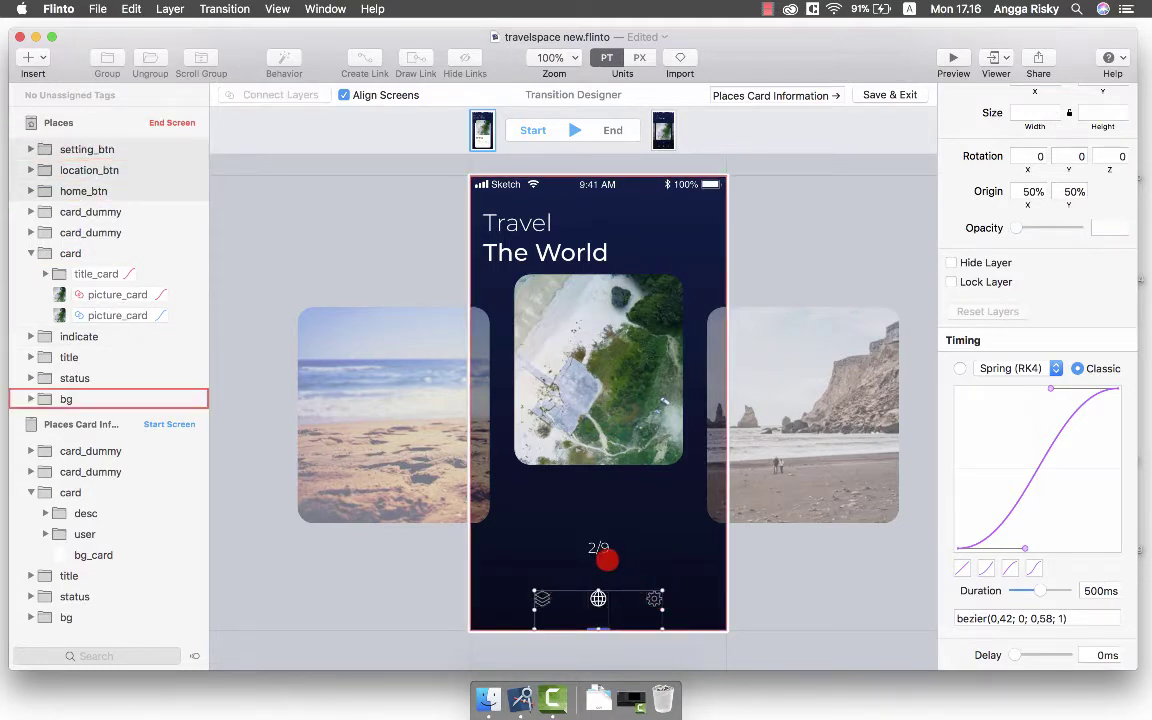
{"action": "left_click", "coordinate": [597, 548], "text": "shift"}
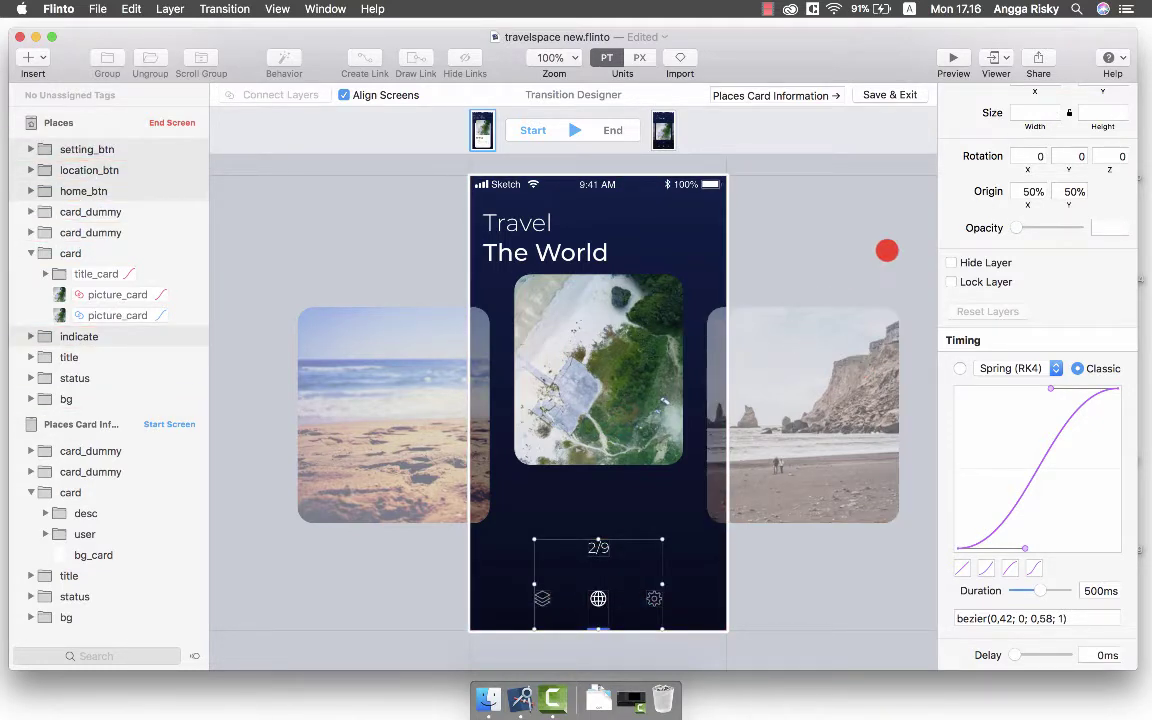
{"action": "left_click_drag", "start_coordinate": [1048, 228], "coordinate": [956, 242]}
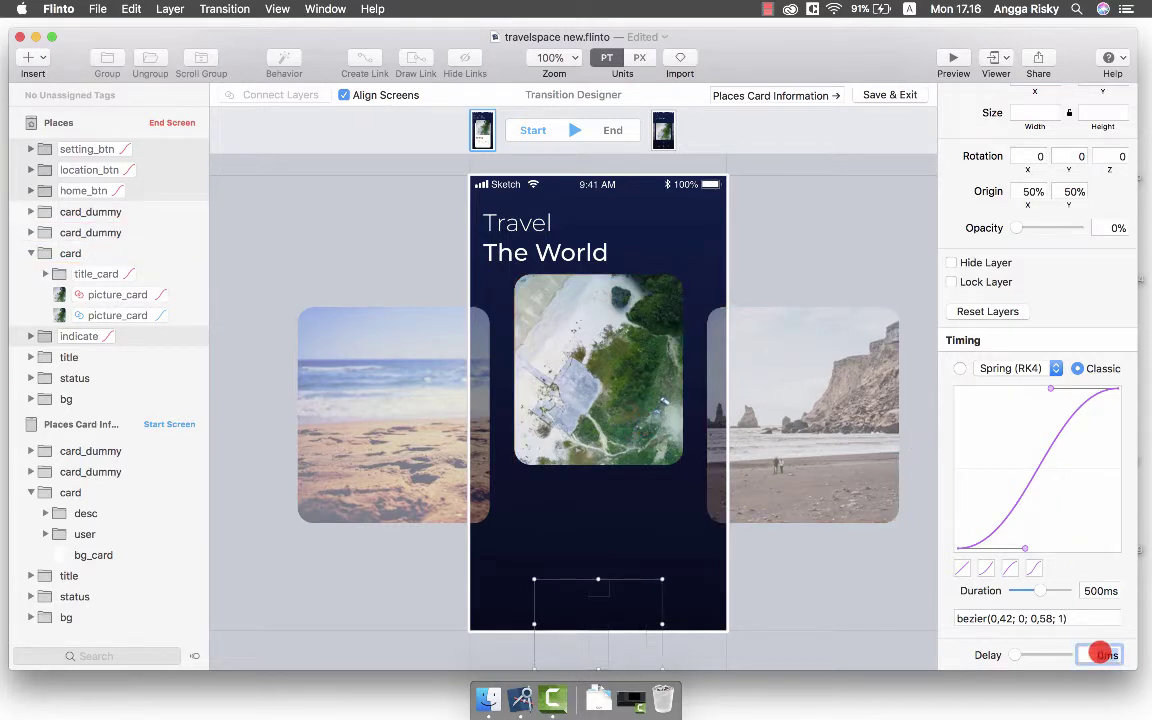
{"action": "key", "text": "Return"}
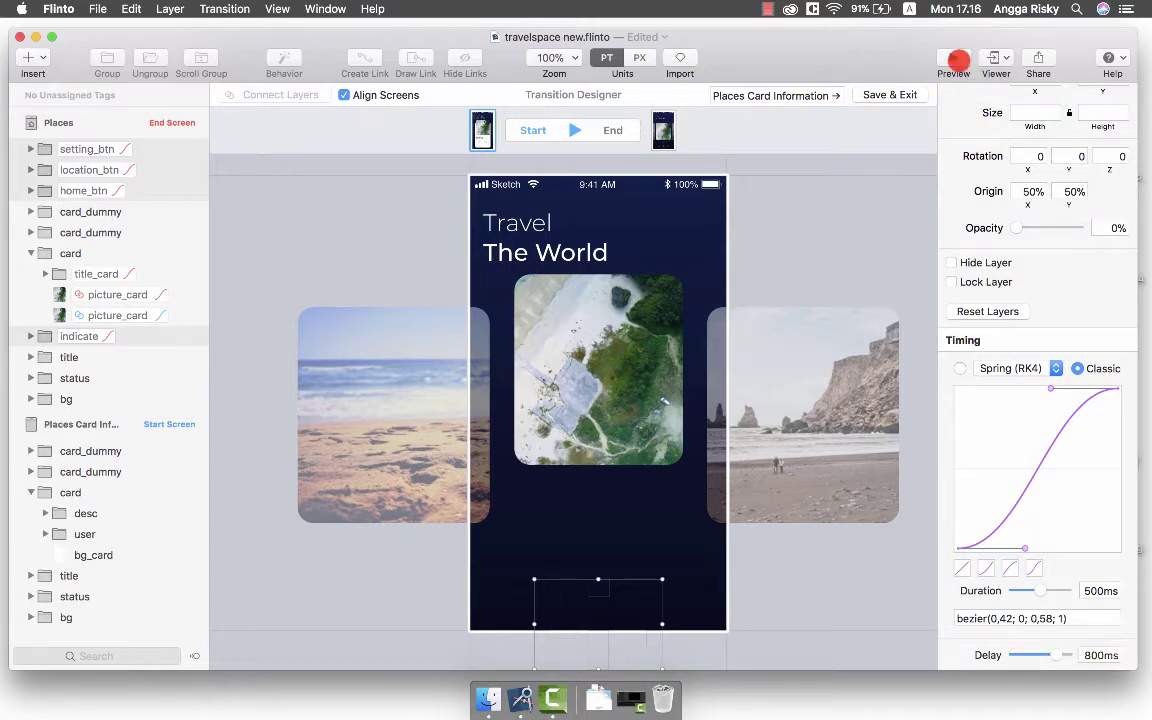
Preview the prototype and play the card transitions back and forth to check how the indicator and navigation buttons animate.
{"action": "left_click", "coordinate": [953, 60]}
{"action": "left_click", "coordinate": [674, 325]}
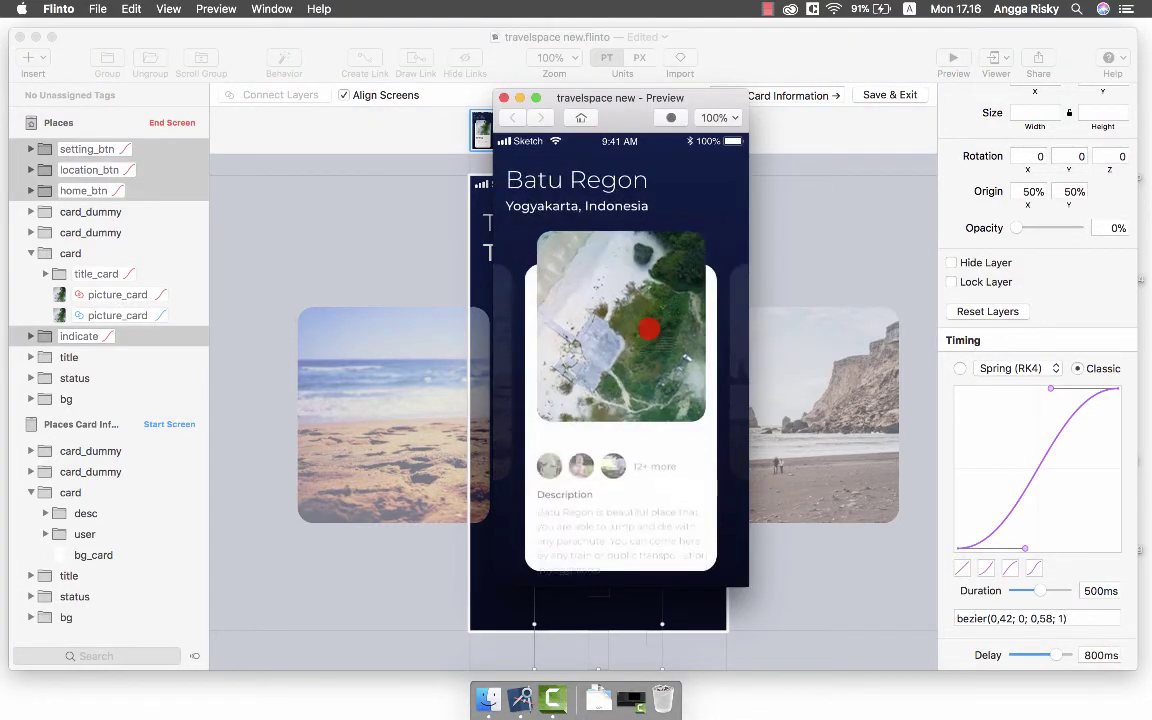
{"action": "left_click", "coordinate": [648, 329]}
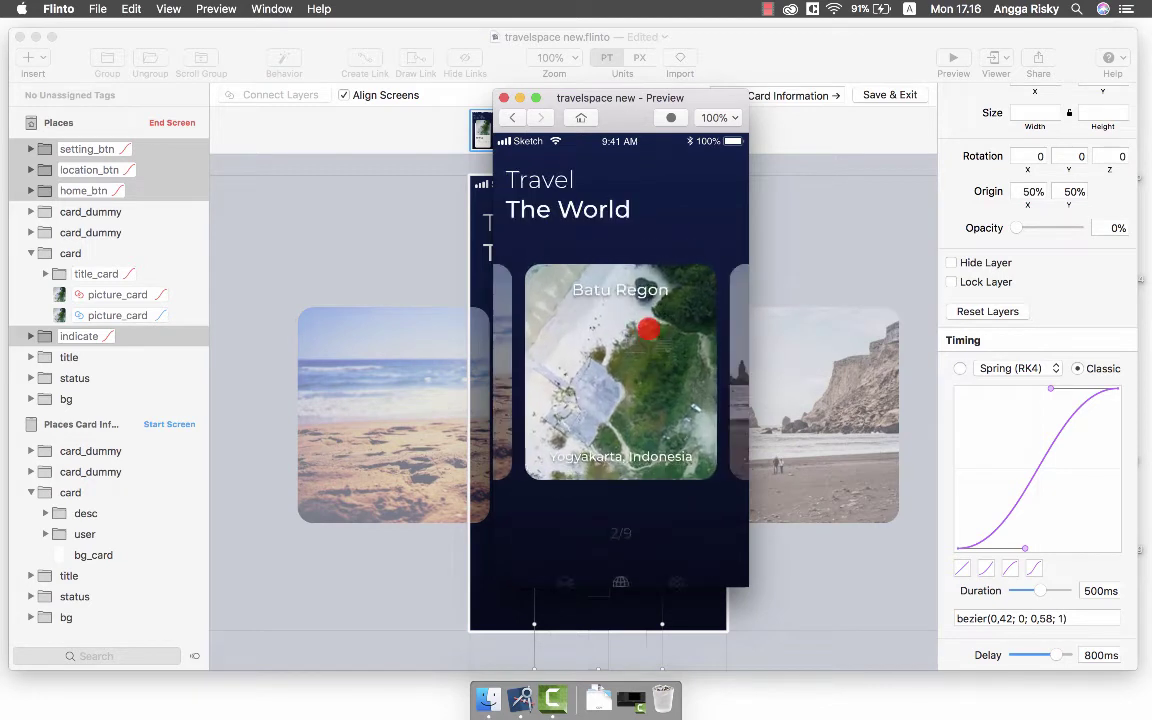
{"action": "left_click", "coordinate": [648, 329]}
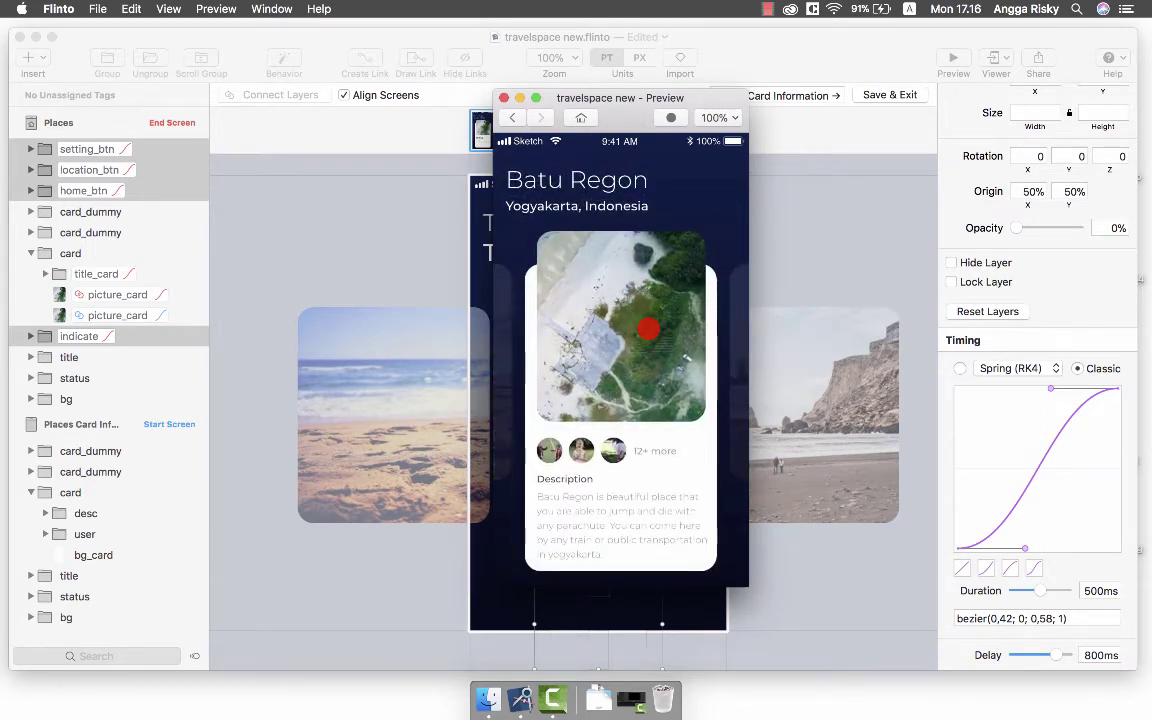
{"action": "left_click", "coordinate": [648, 329]}
{"action": "left_click", "coordinate": [648, 329]}
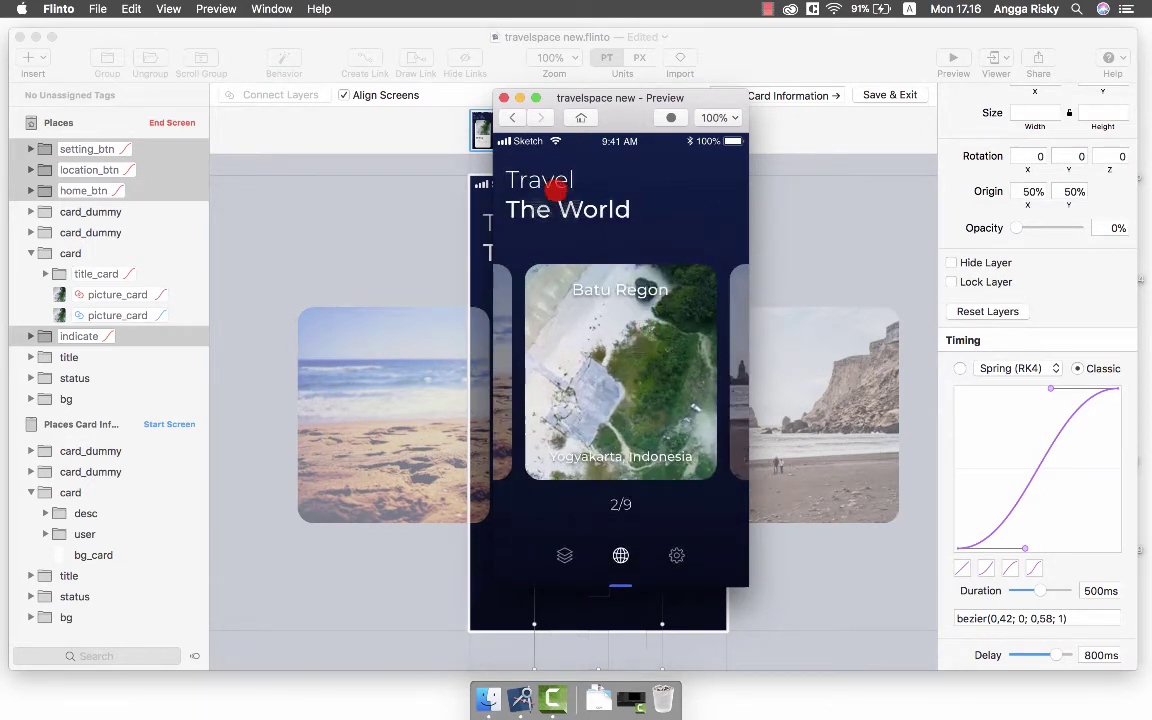
{"action": "left_click", "coordinate": [506, 97]}
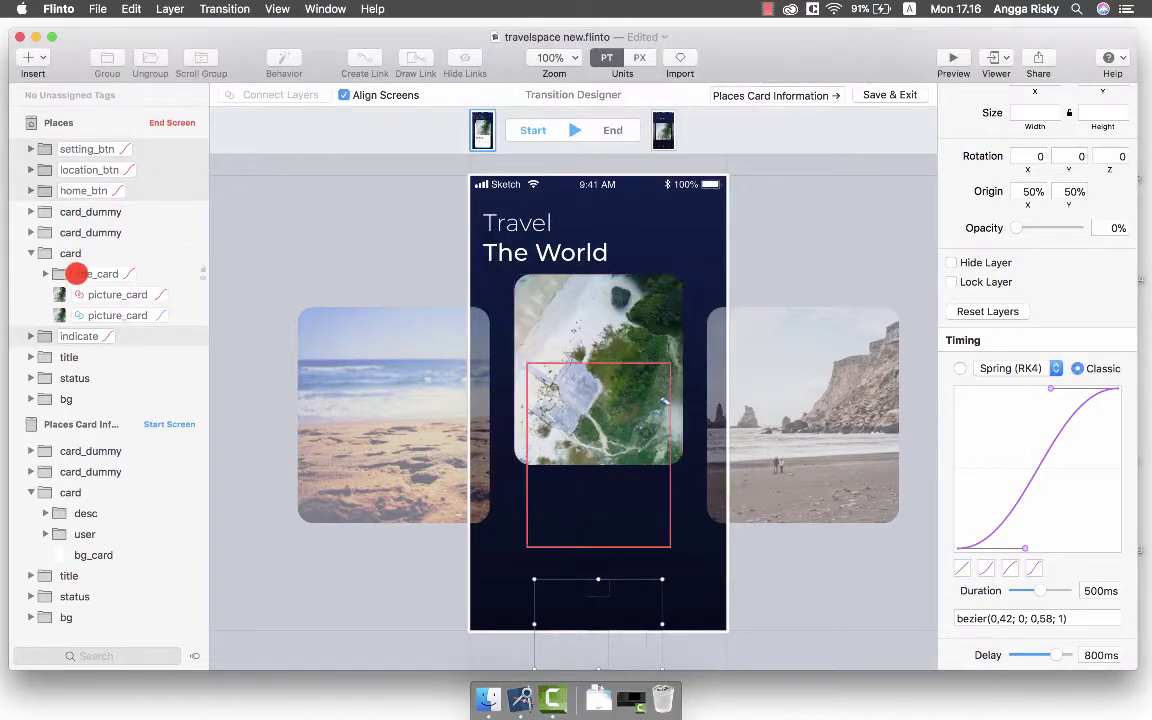
Connect the Travel title text of the Places screen with the Batu Regon title text of Places Card Information.
{"action": "left_click", "coordinate": [31, 357]}
{"action": "left_click", "coordinate": [72, 376]}
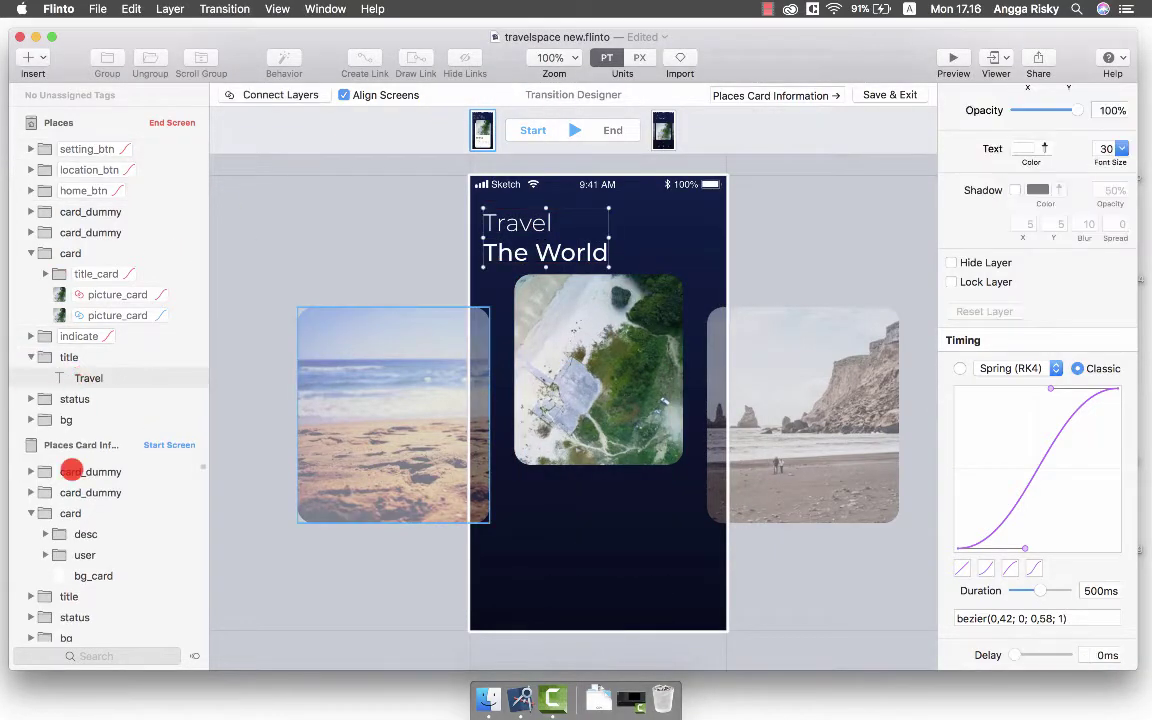
{"action": "scroll", "coordinate": [62, 470], "scroll_direction": "down", "scroll_amount": 1}
{"action": "left_click", "coordinate": [29, 590]}
{"action": "left_click", "coordinate": [93, 610]}
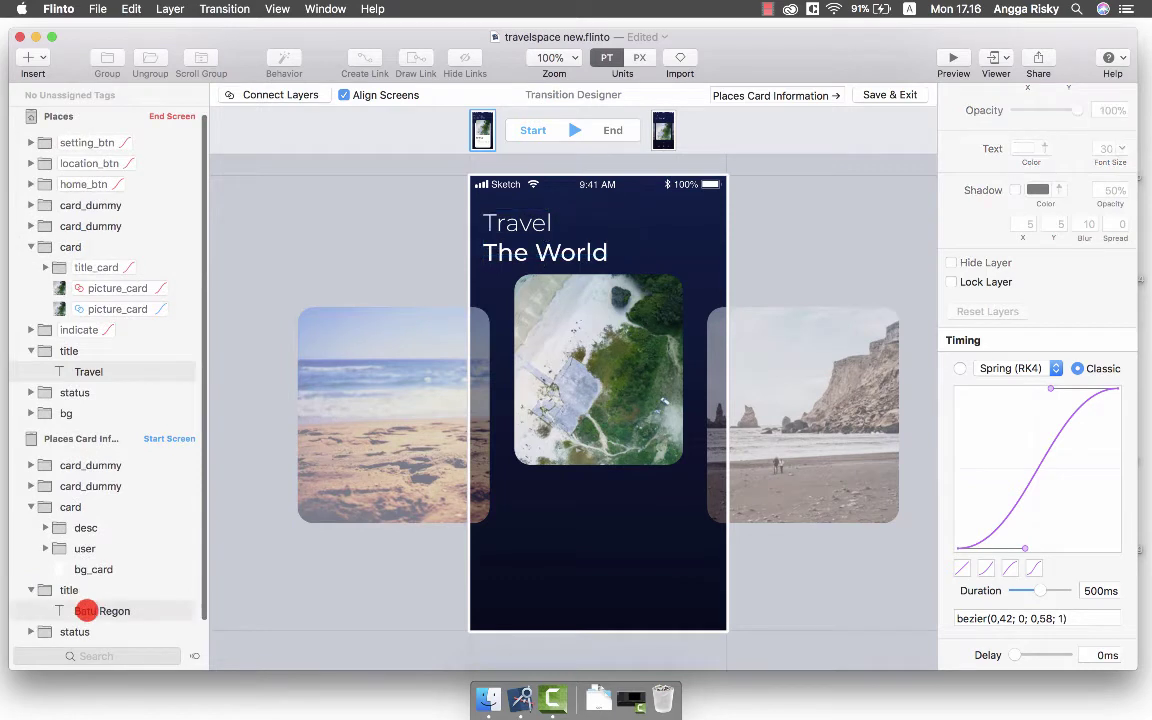
{"action": "left_click", "coordinate": [270, 94]}
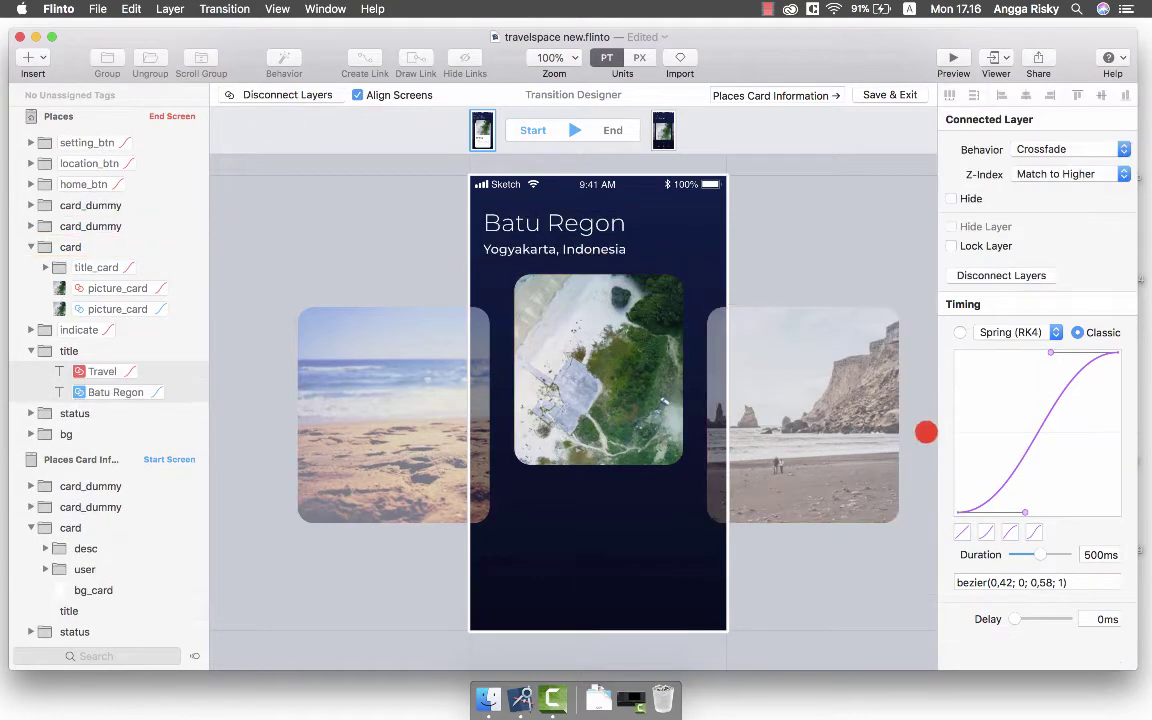
Set the transition delay of the connected Travel and Batu Regon title layers to 800 ms.
{"action": "left_click", "coordinate": [1086, 620]}
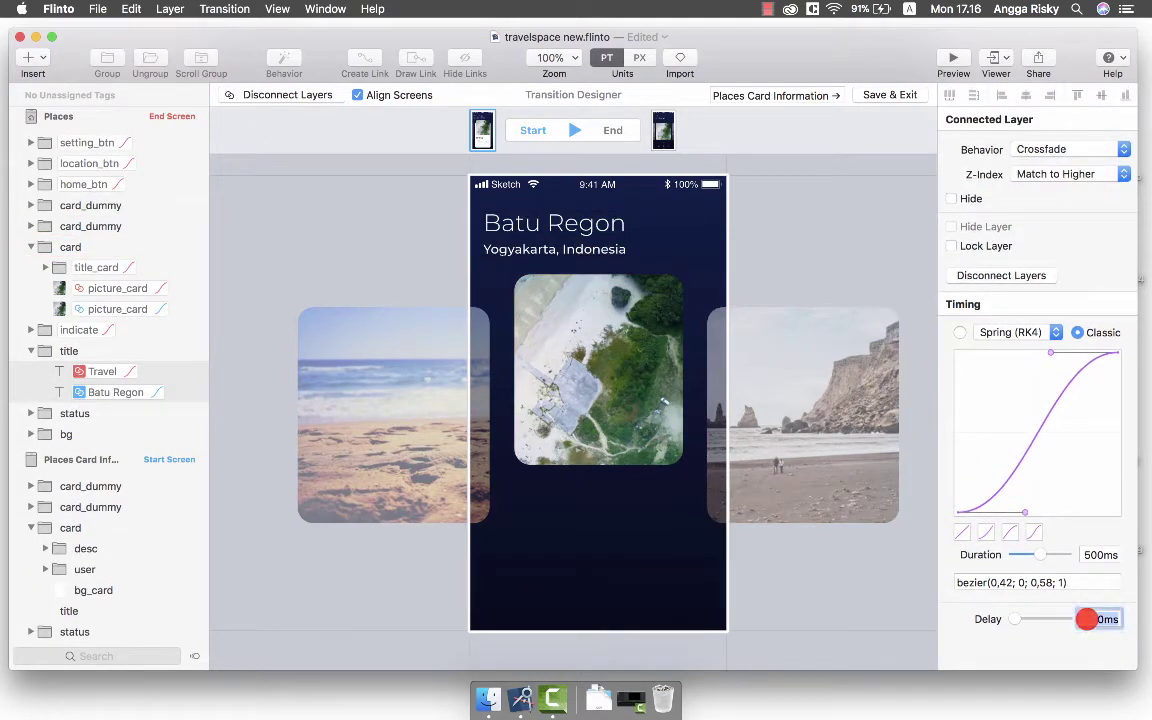
{"action": "type", "text": "800"}
{"action": "key", "text": "Return"}
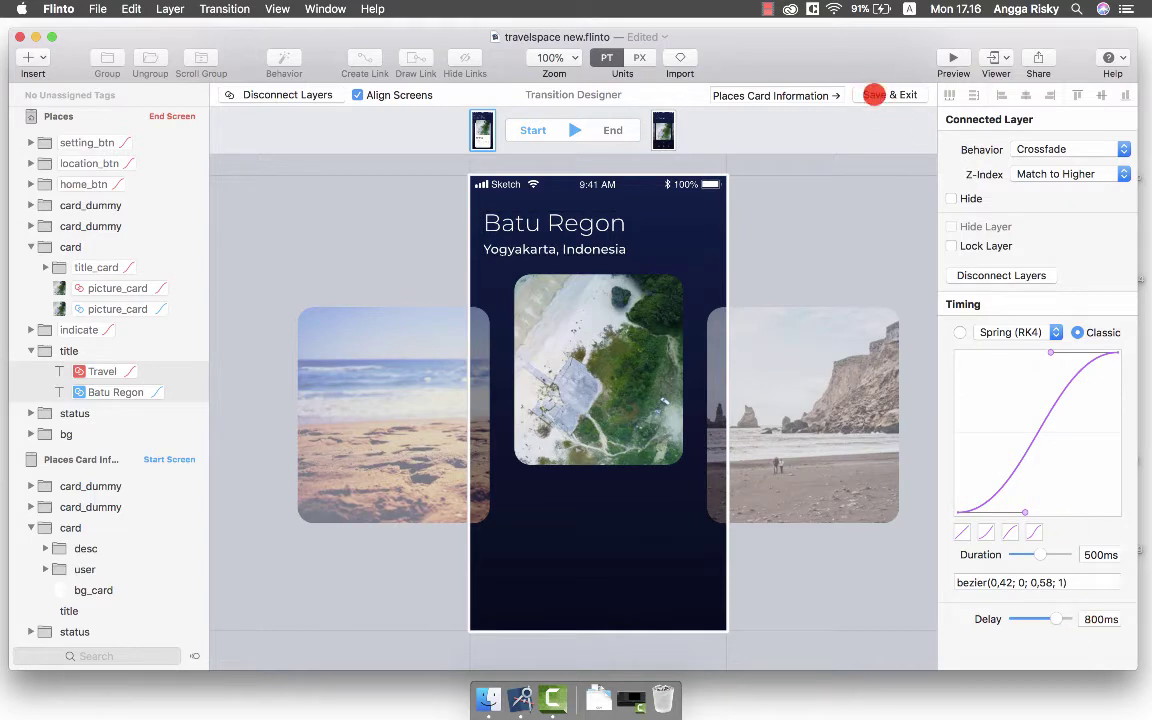
Save and exit the transition design and save the prototype file.
{"action": "left_click", "coordinate": [874, 95]}
{"action": "left_click", "coordinate": [874, 116]}
{"action": "key", "text": "super+s"}
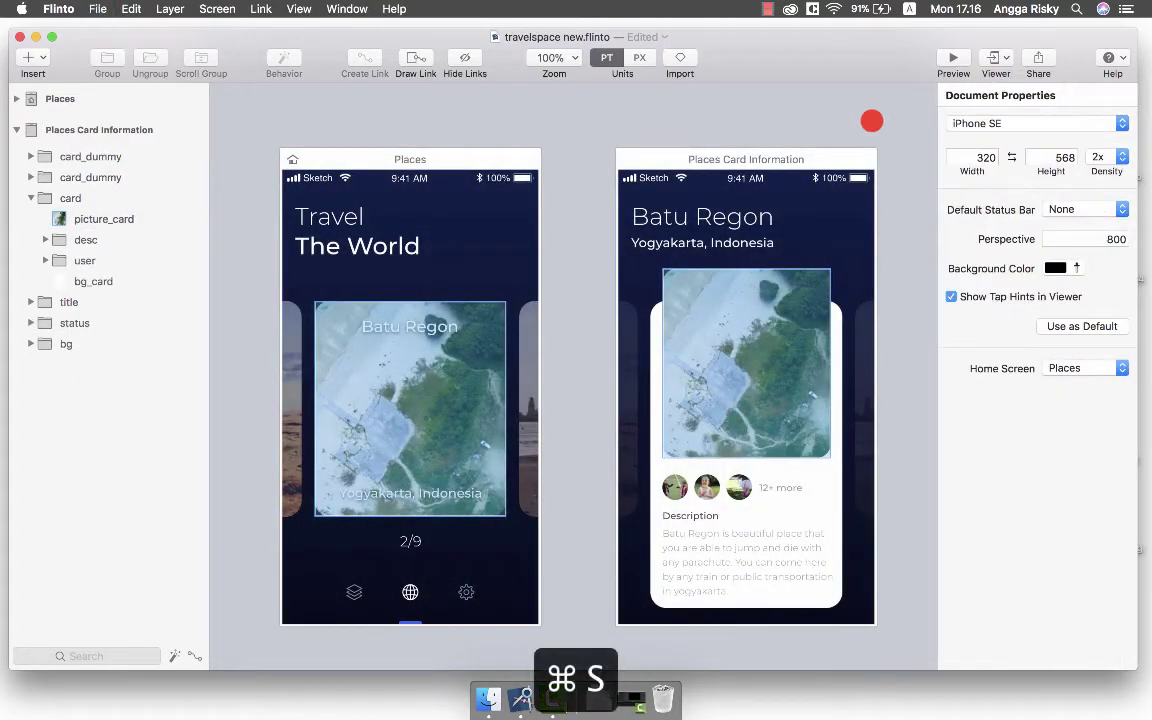
Preview the prototype and play the transitions between the place list and the Batu Regon card repeatedly to check the title animation.
{"action": "left_click", "coordinate": [962, 58]}
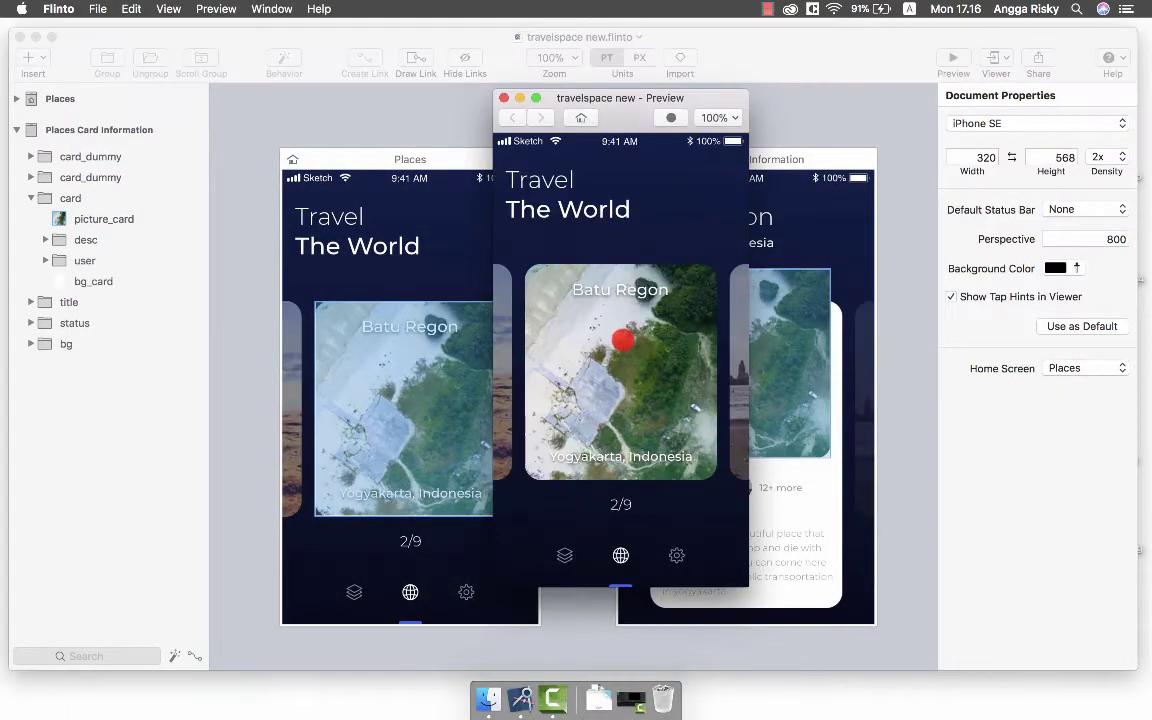
{"action": "left_click", "coordinate": [621, 343]}
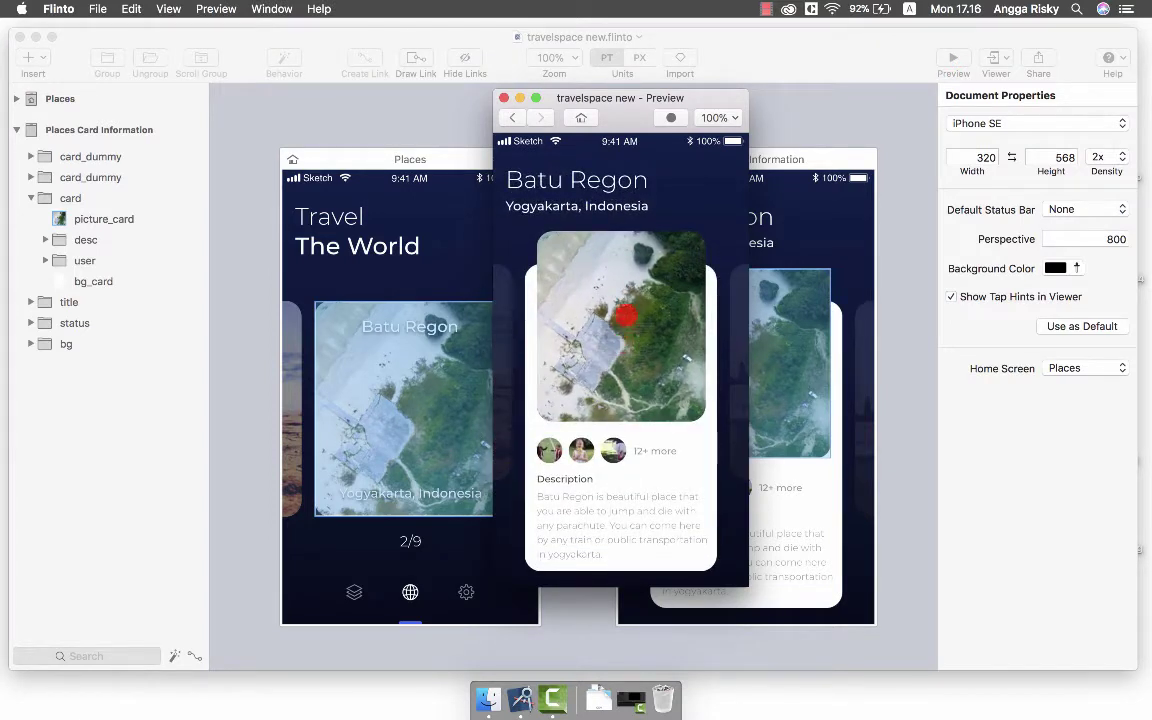
{"action": "left_click", "coordinate": [628, 307]}
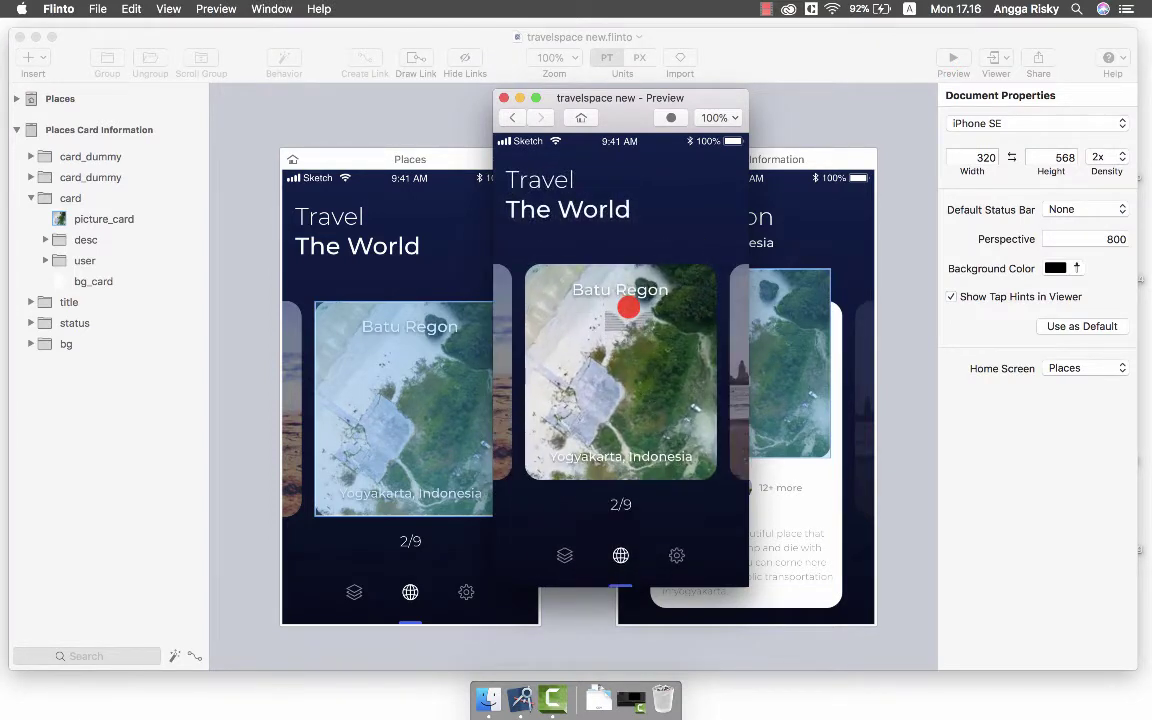
{"action": "left_click", "coordinate": [626, 338]}
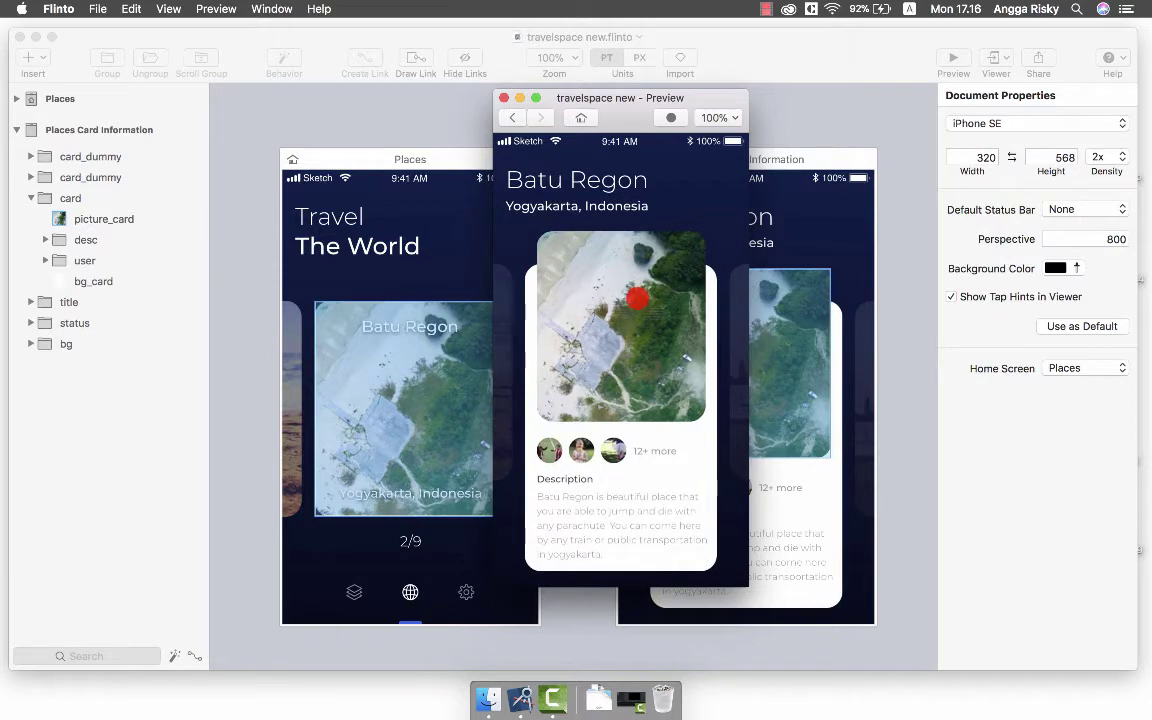
{"action": "left_click", "coordinate": [637, 299]}
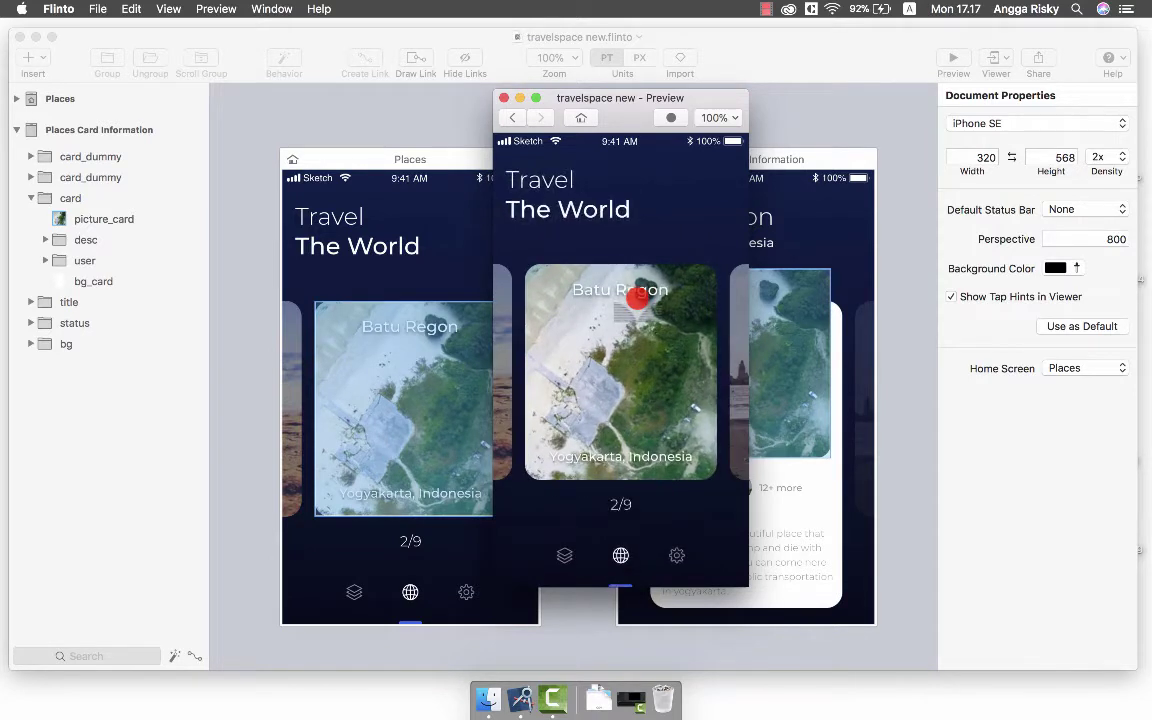
{"action": "left_click", "coordinate": [623, 339]}
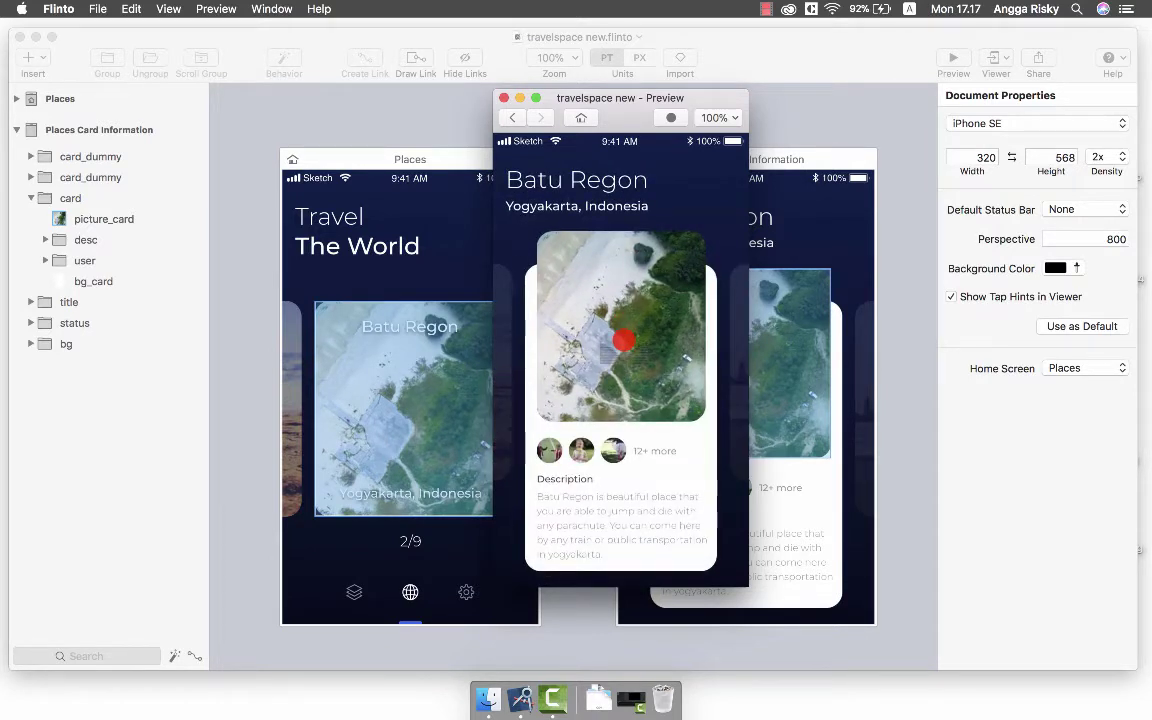
{"action": "left_click", "coordinate": [647, 321]}
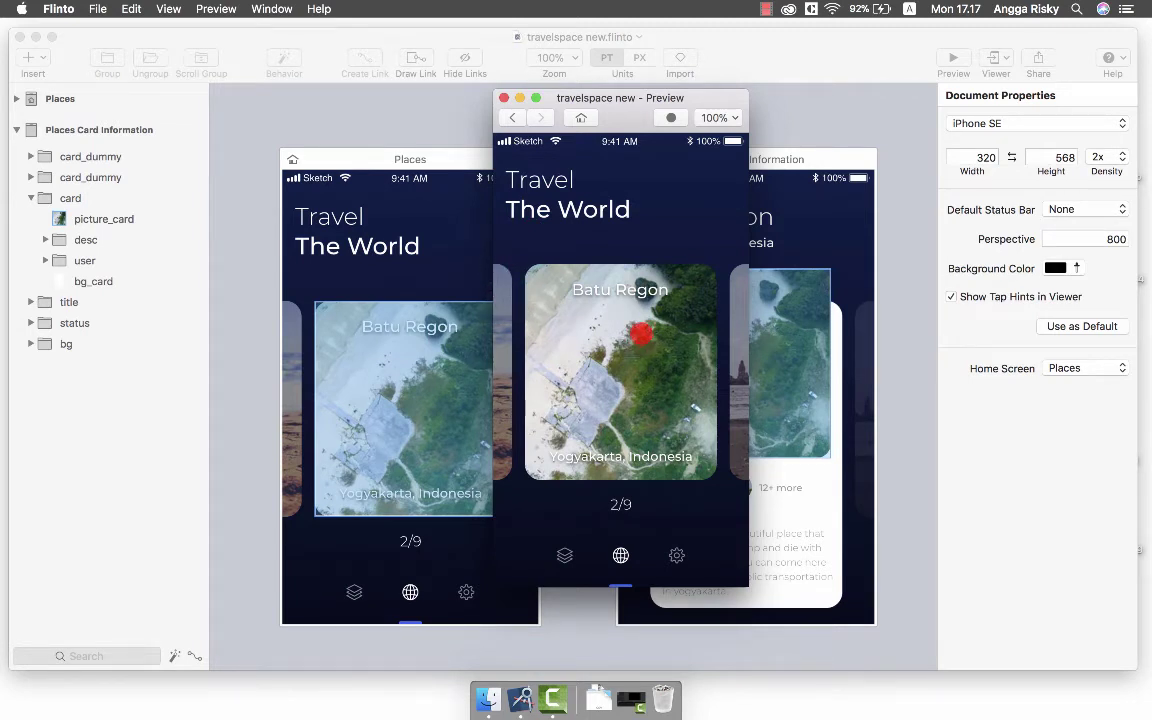
{"action": "left_click", "coordinate": [640, 333]}
{"action": "left_click", "coordinate": [580, 245]}
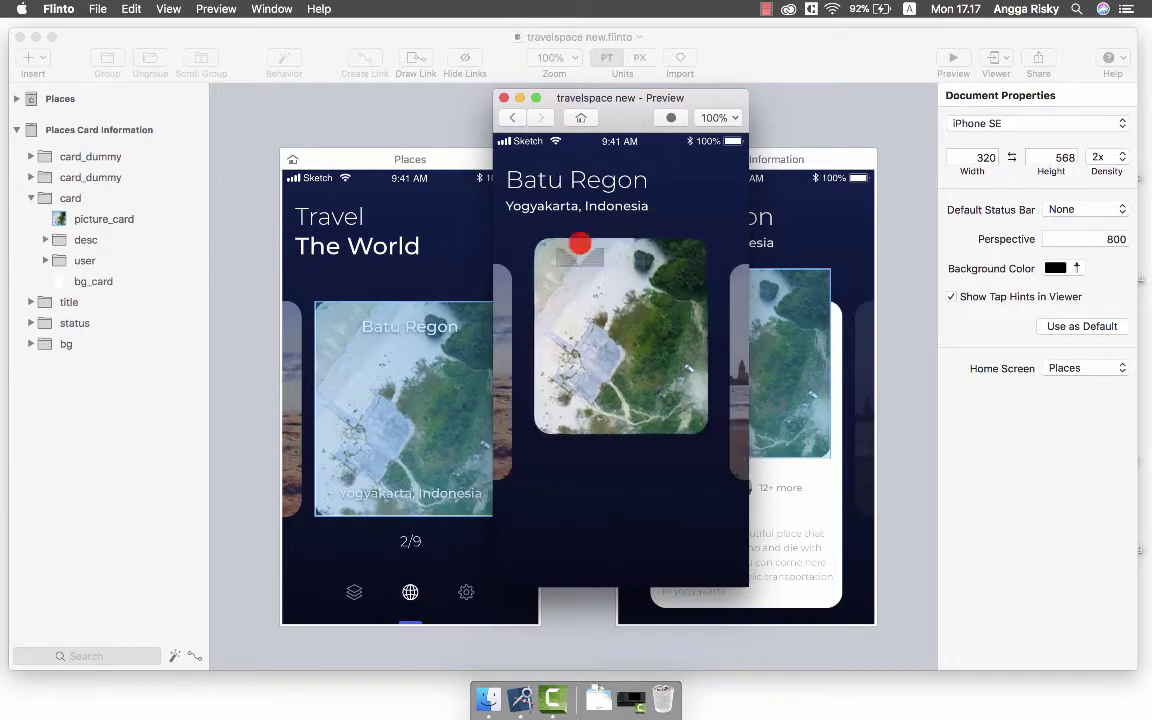
{"action": "left_click", "coordinate": [503, 97]}
Edit the picture_card's tap transition to Places, connecting both pairs of card_dummy layers between the two screens, and save it.
{"action": "left_click", "coordinate": [756, 362]}
{"action": "double_click", "coordinate": [770, 347]}
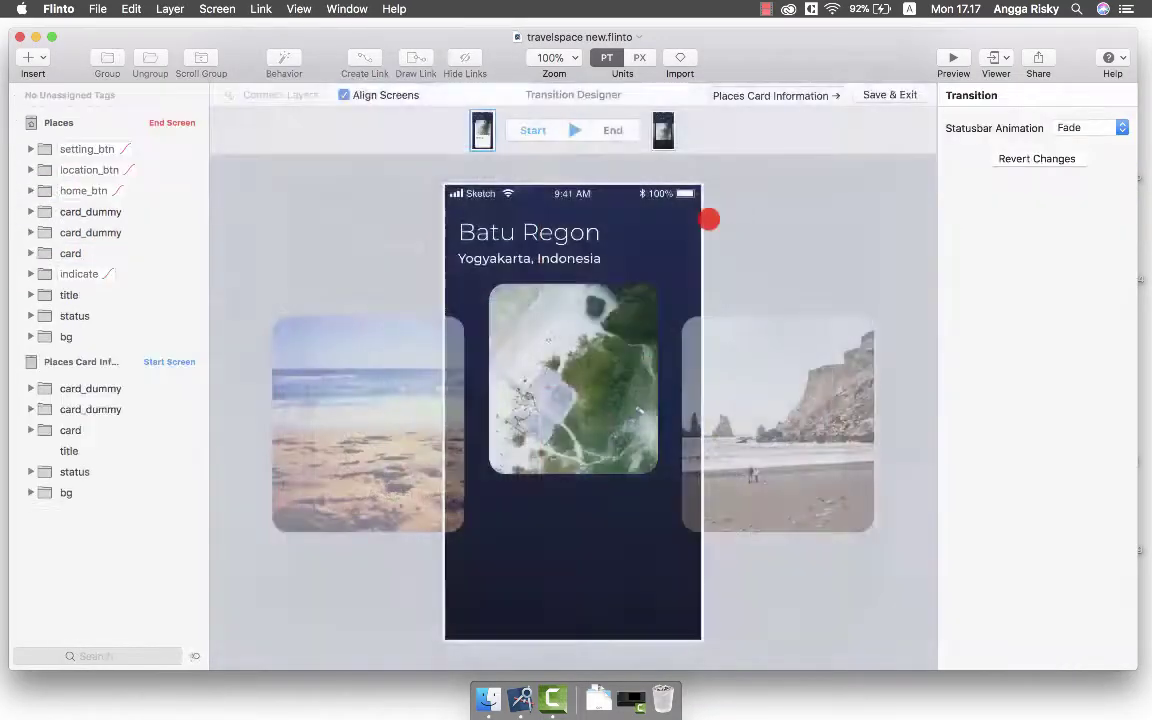
{"action": "left_click", "coordinate": [1077, 234]}
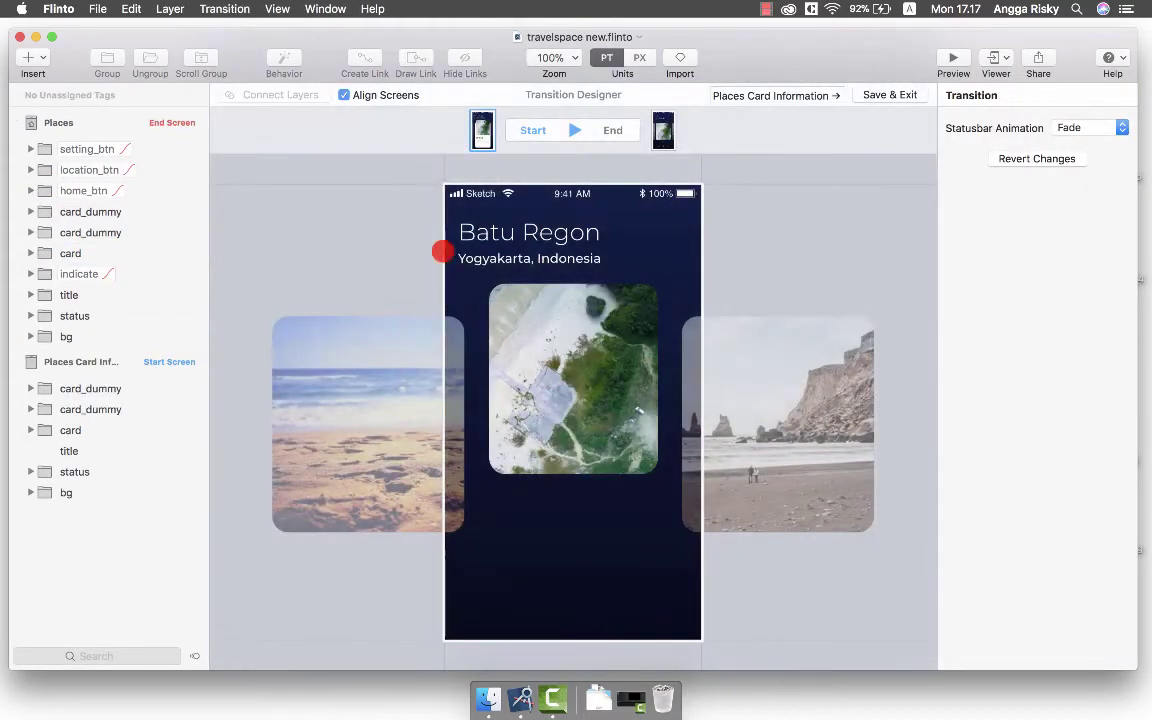
{"action": "left_click", "coordinate": [90, 211]}
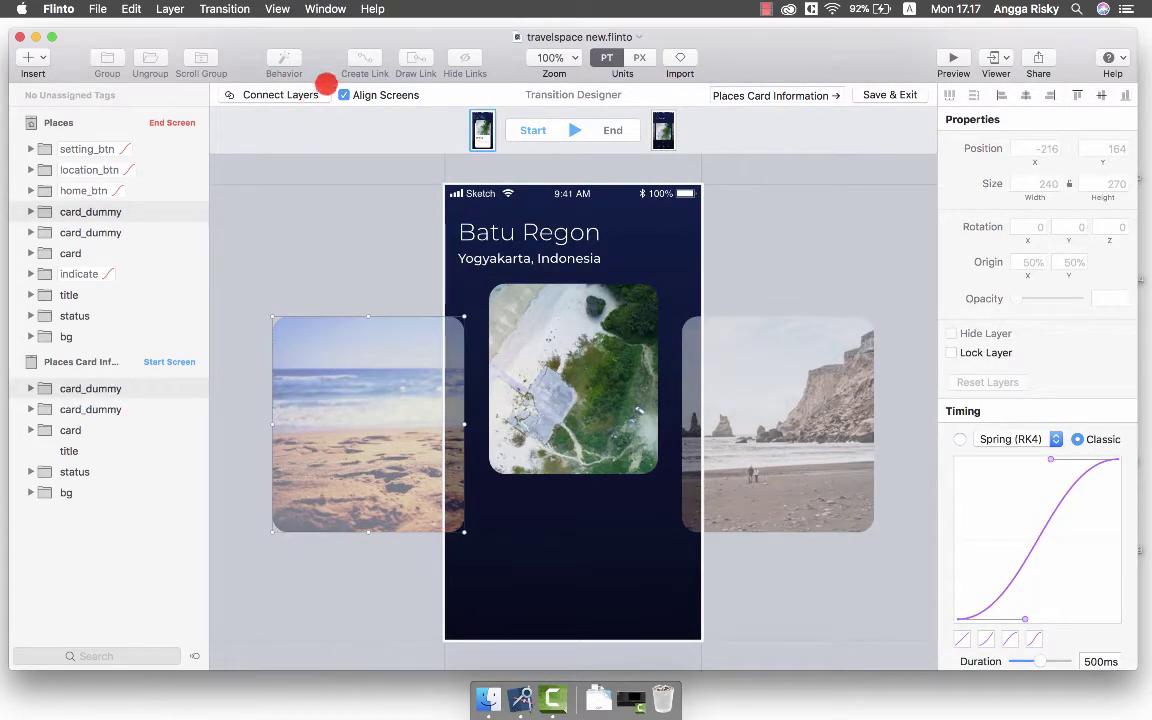
{"action": "left_click", "coordinate": [301, 93]}
{"action": "left_click", "coordinate": [113, 231]}
{"action": "left_click", "coordinate": [113, 252]}
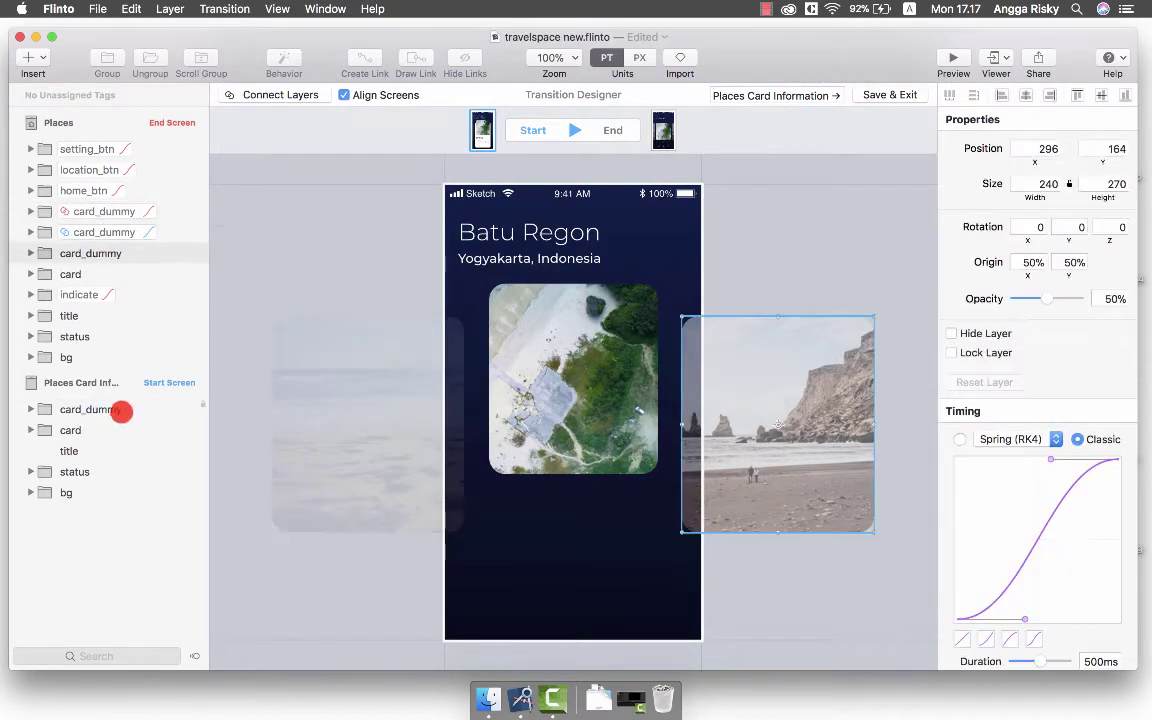
{"action": "left_click", "coordinate": [121, 410]}
{"action": "left_click", "coordinate": [291, 94]}
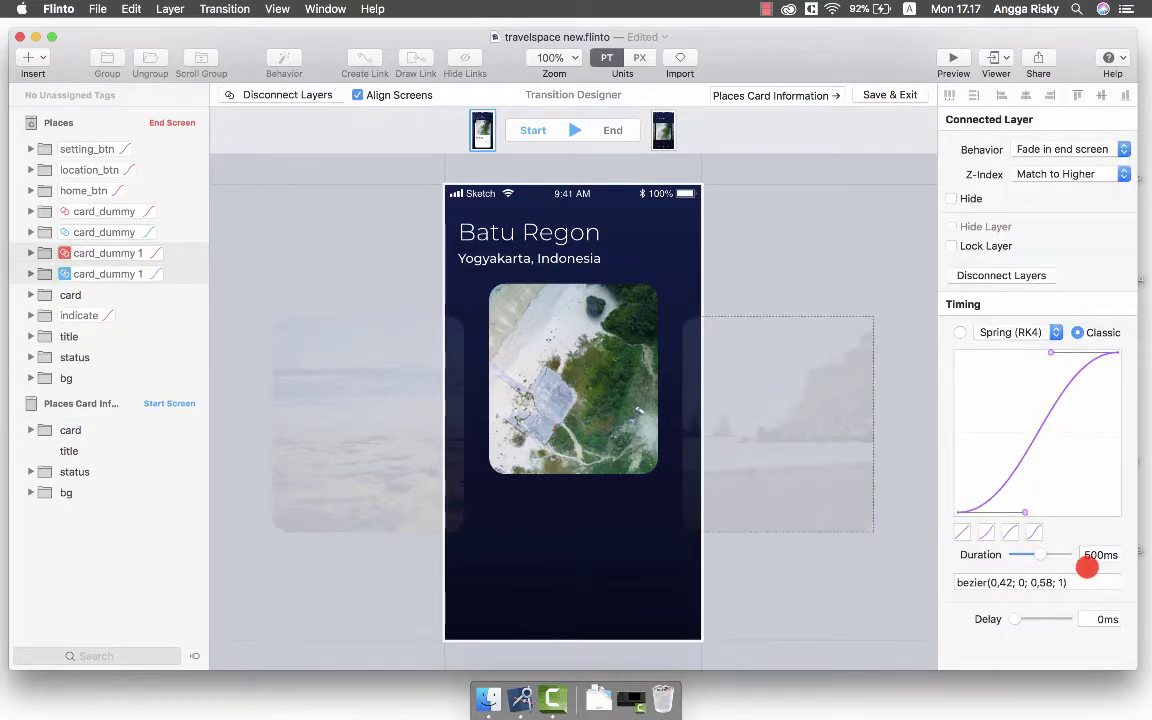
{"action": "left_click", "coordinate": [897, 94]}
Preview the prototype and play the transitions in both directions to check the side cards' fading.
{"action": "left_click", "coordinate": [947, 62]}
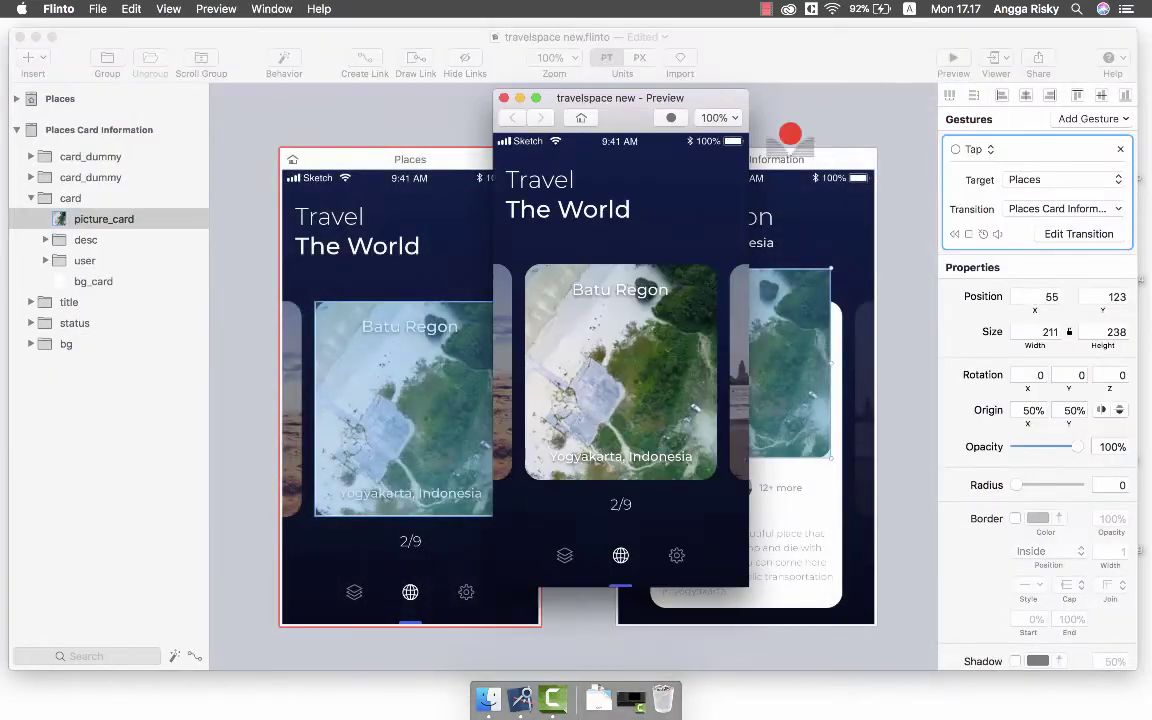
{"action": "left_click", "coordinate": [652, 318]}
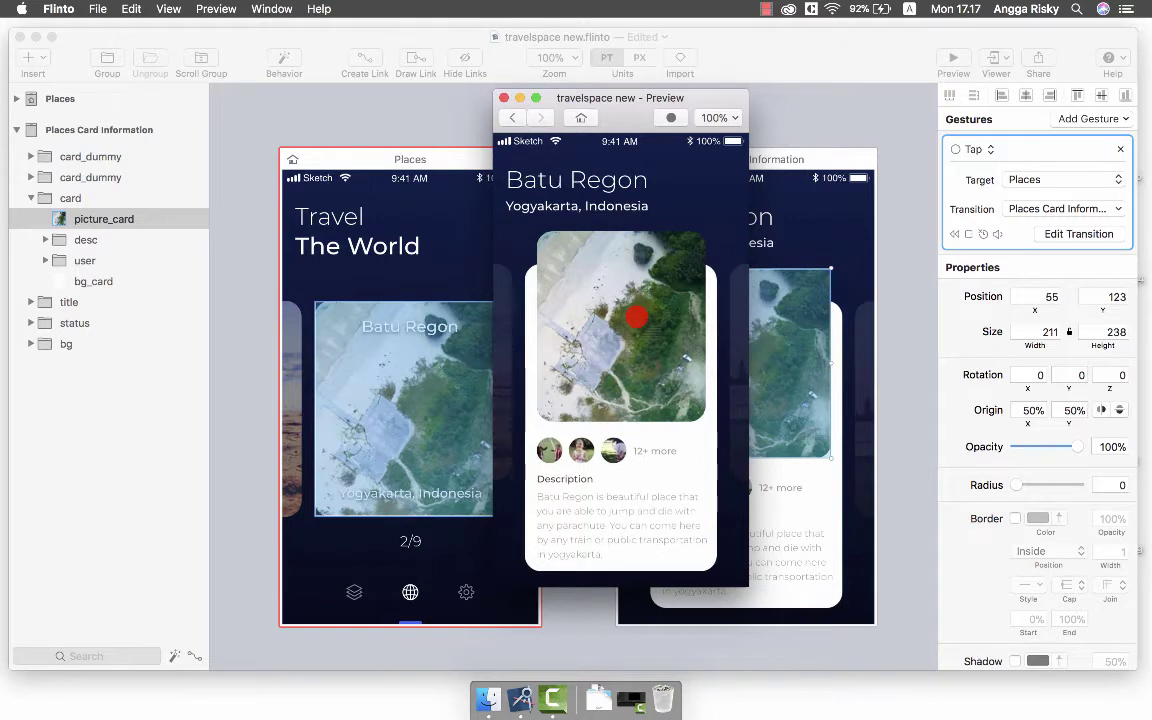
{"action": "left_click", "coordinate": [635, 316]}
{"action": "left_click", "coordinate": [633, 340]}
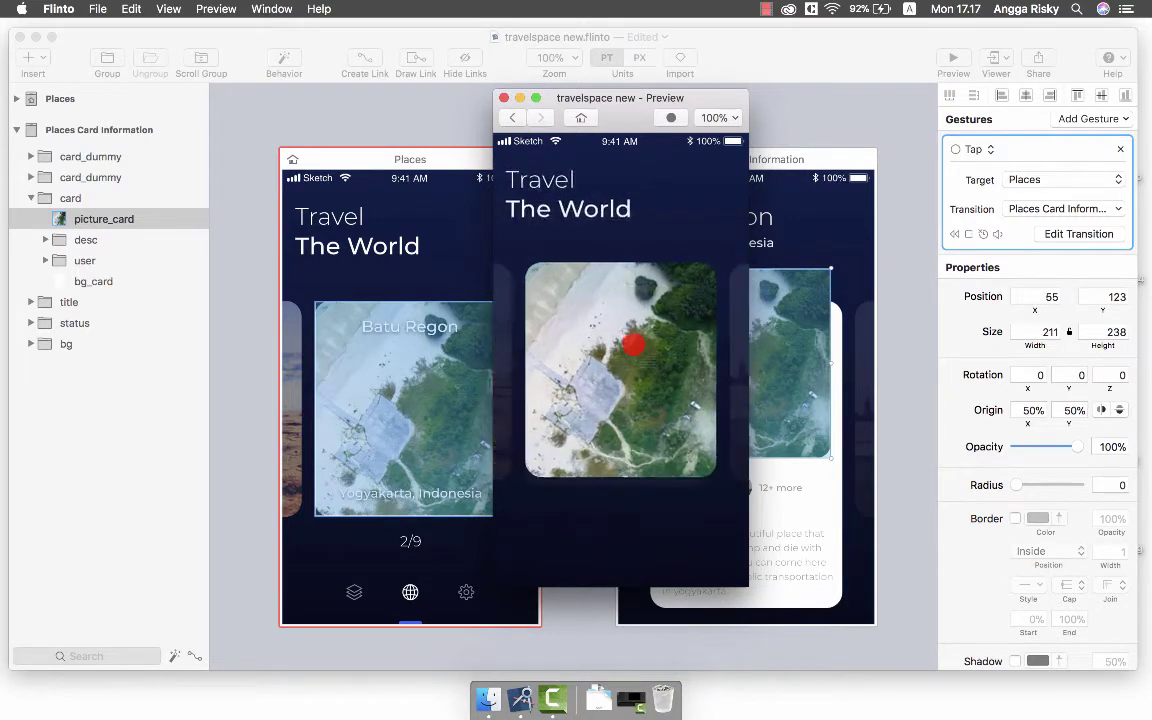
{"action": "left_click", "coordinate": [640, 322]}
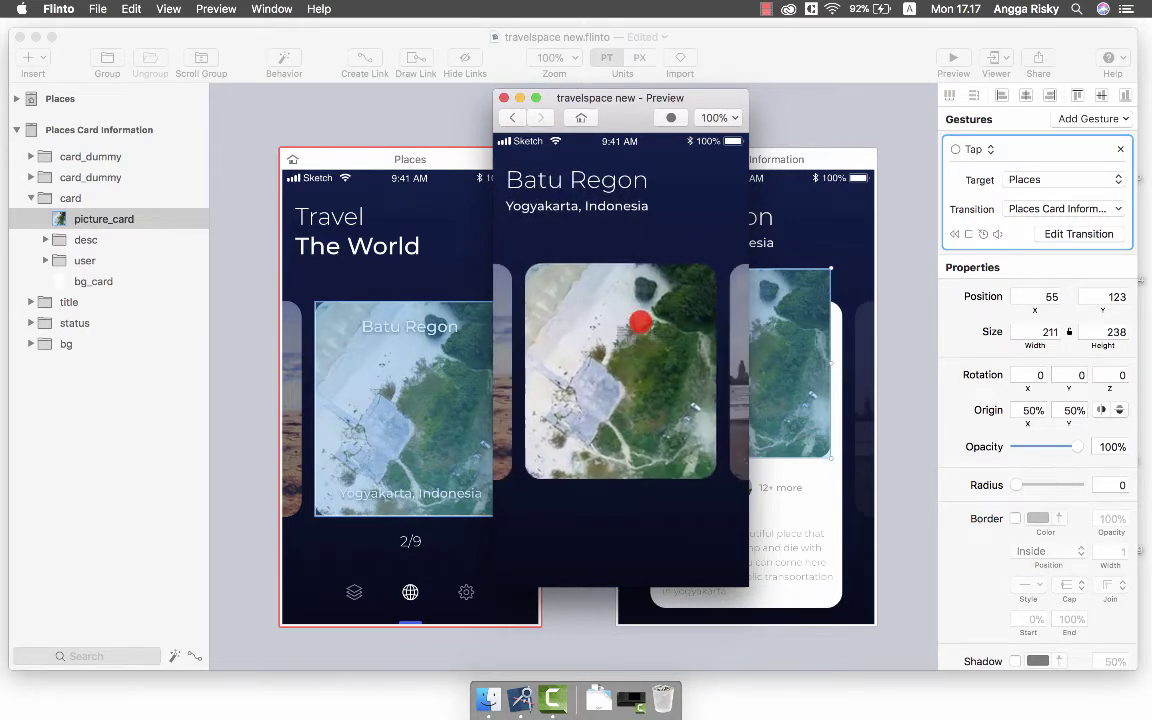
{"action": "left_click", "coordinate": [508, 96]}
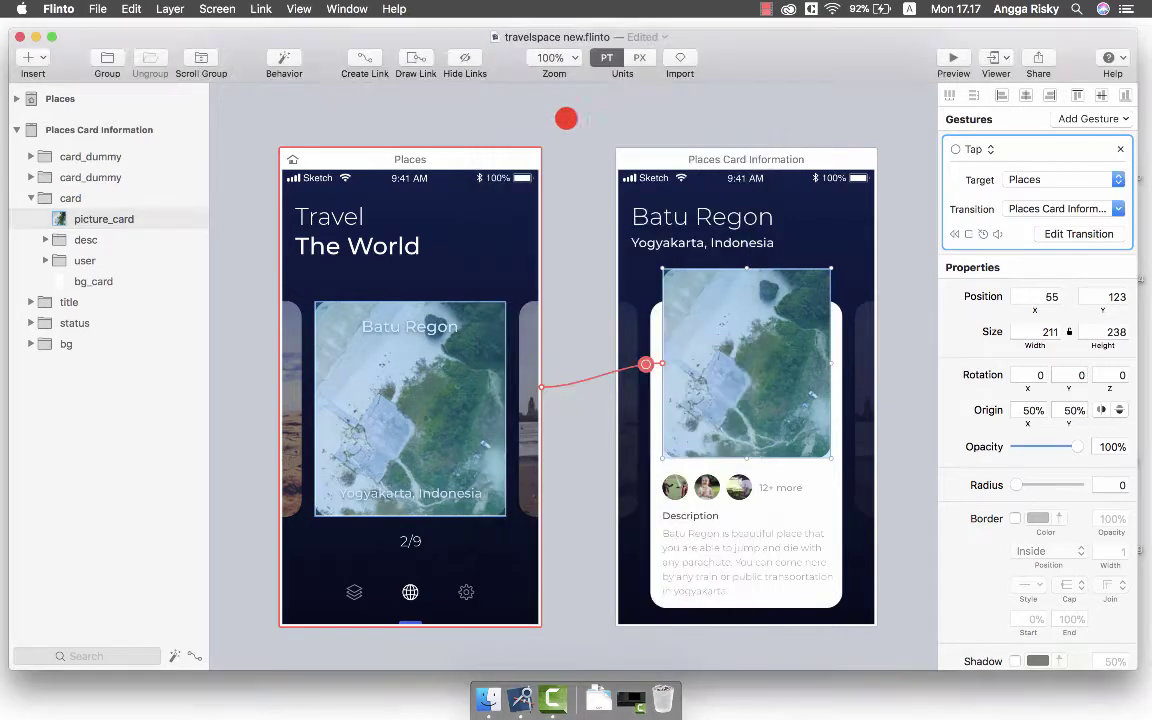
Clear the layer selection and save the travelspace prototype with its updated transition.
{"action": "left_click", "coordinate": [584, 124]}
{"action": "key", "text": "super+s"}
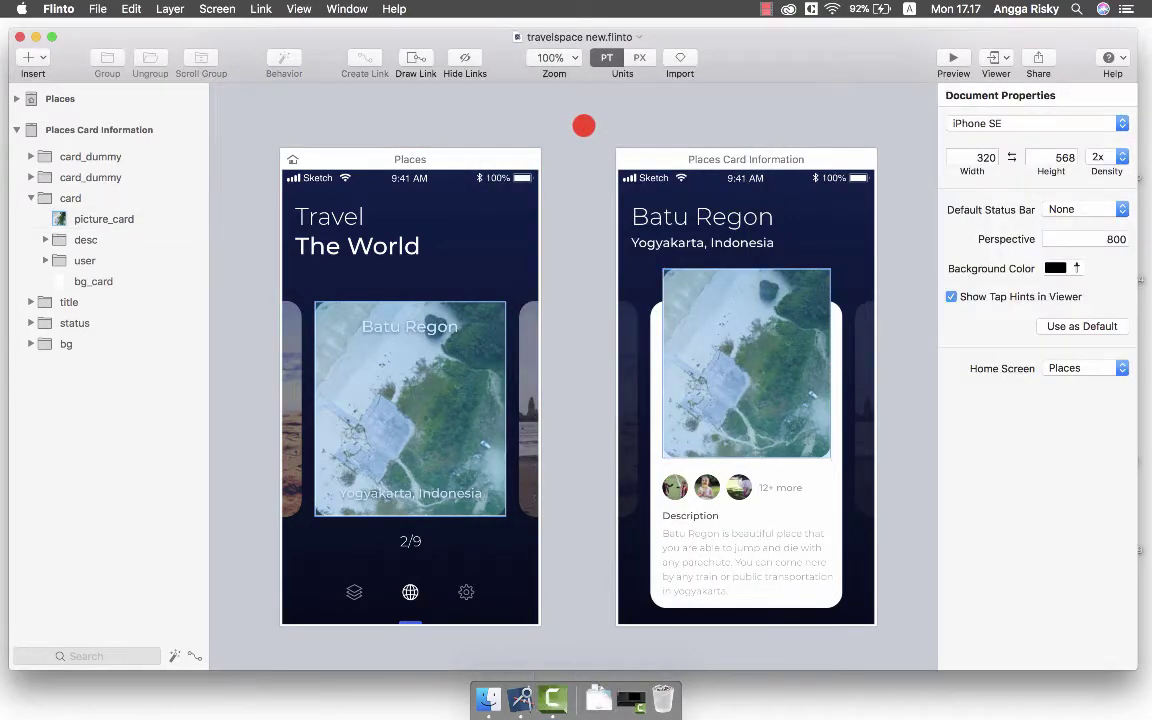
Minimize the prototype window and open the travelspace design file from the desktop in Sketch.
{"action": "left_click", "coordinate": [32, 37]}
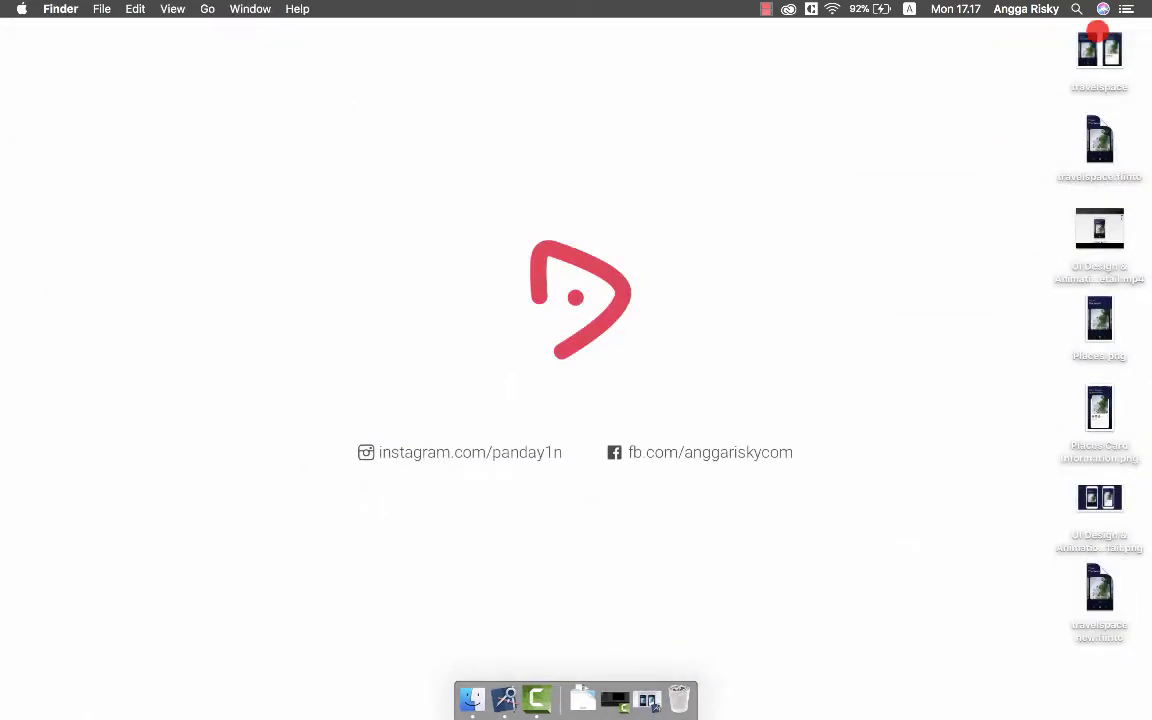
{"action": "double_click", "coordinate": [1098, 40]}
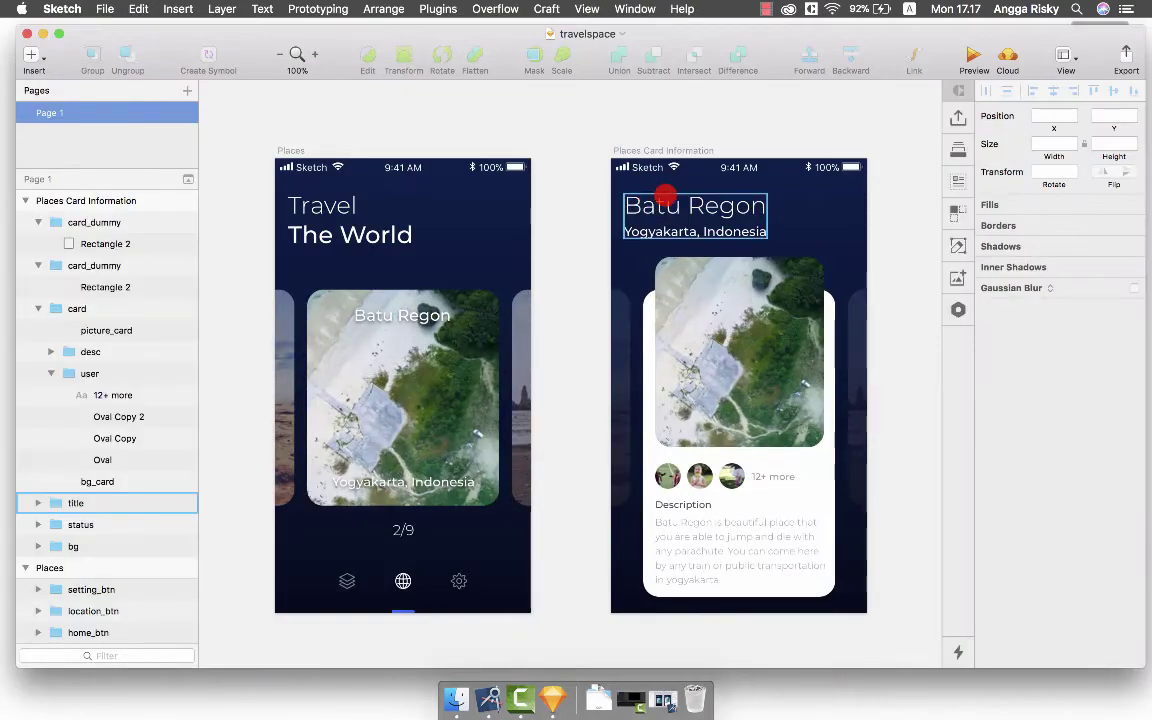
{"action": "right_click", "coordinate": [666, 194]}
{"action": "left_click", "coordinate": [607, 129]}
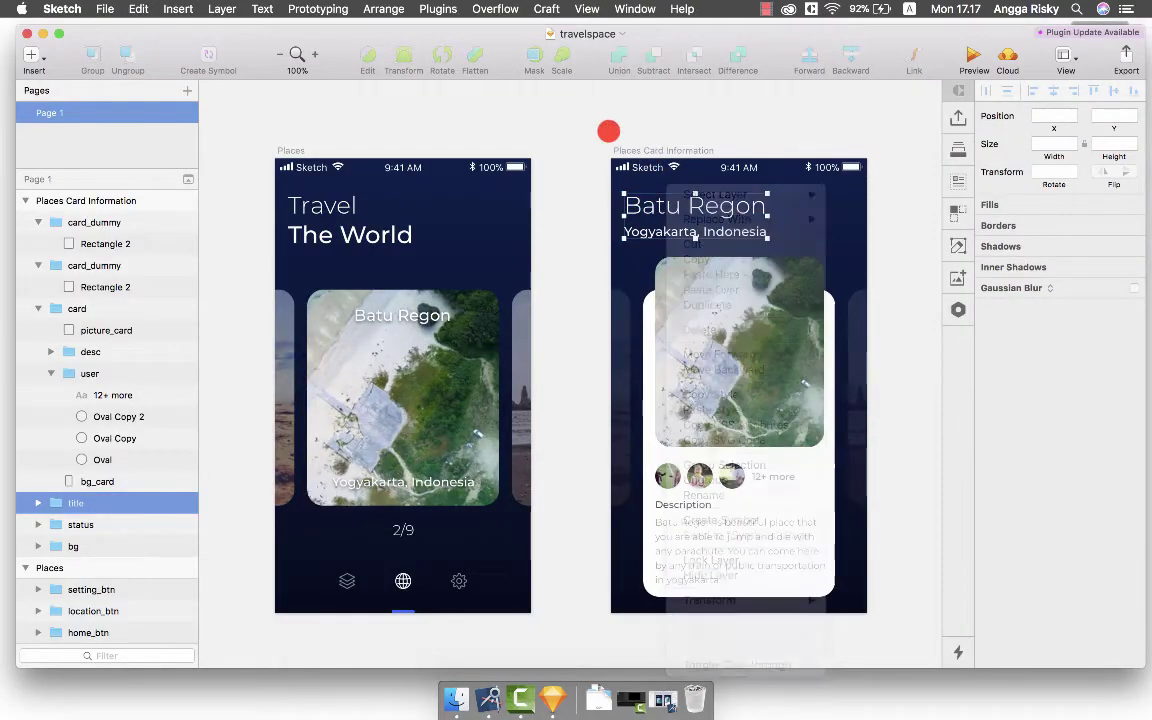
Duplicate the Places Card Information artboard and rename the copy Places Card Information Detail.
{"action": "scroll", "coordinate": [567, 131], "scroll_direction": "right", "scroll_amount": 3}
{"action": "left_click", "coordinate": [596, 141]}
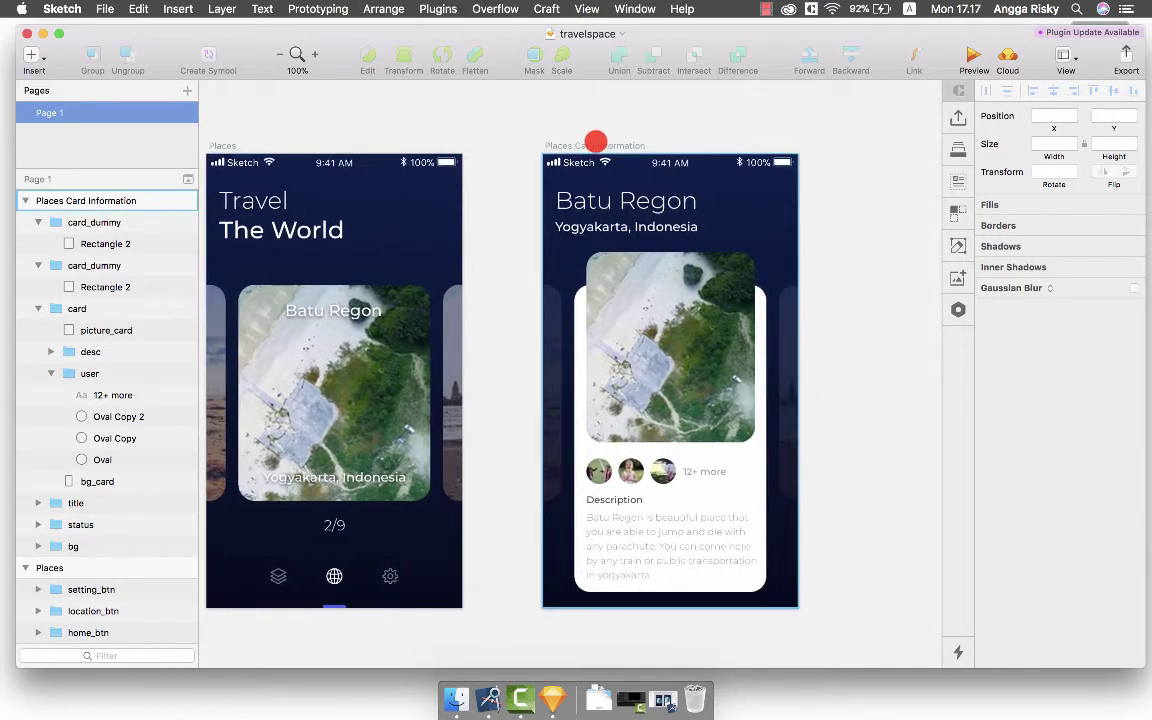
{"action": "scroll", "coordinate": [655, 124], "scroll_direction": "right", "scroll_amount": 3}
{"action": "key", "text": "super+d"}
{"action": "scroll", "coordinate": [655, 124], "scroll_direction": "right", "scroll_amount": 2}
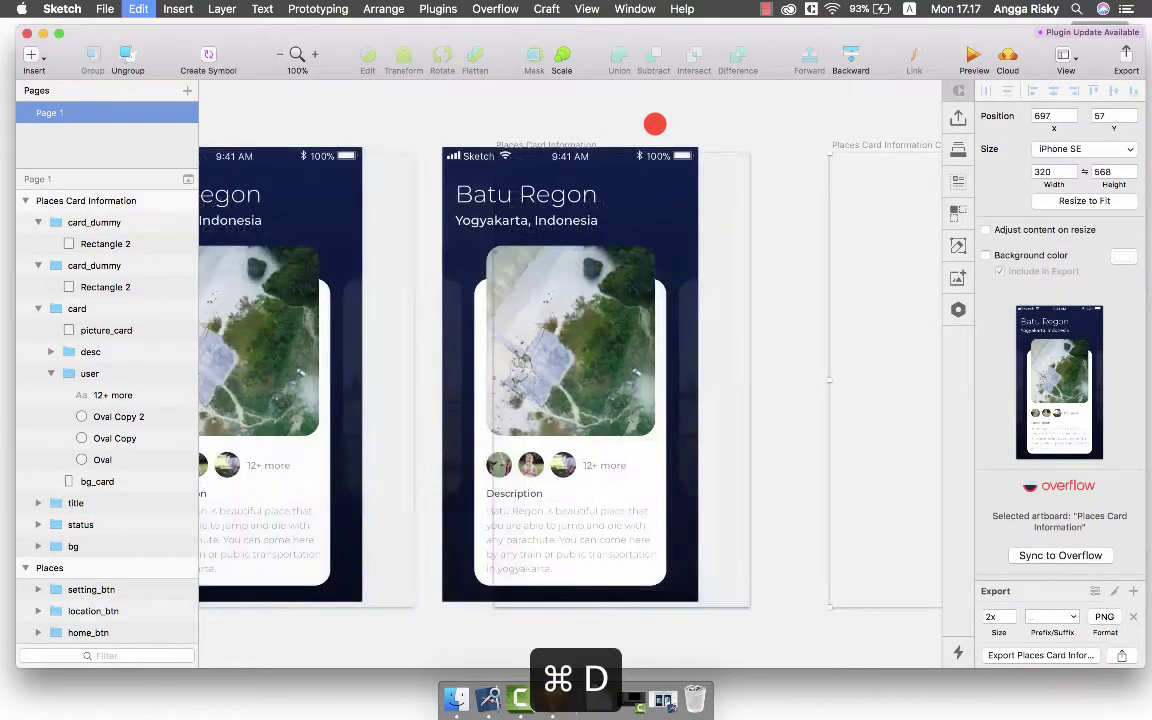
{"action": "key", "text": "super+r"}
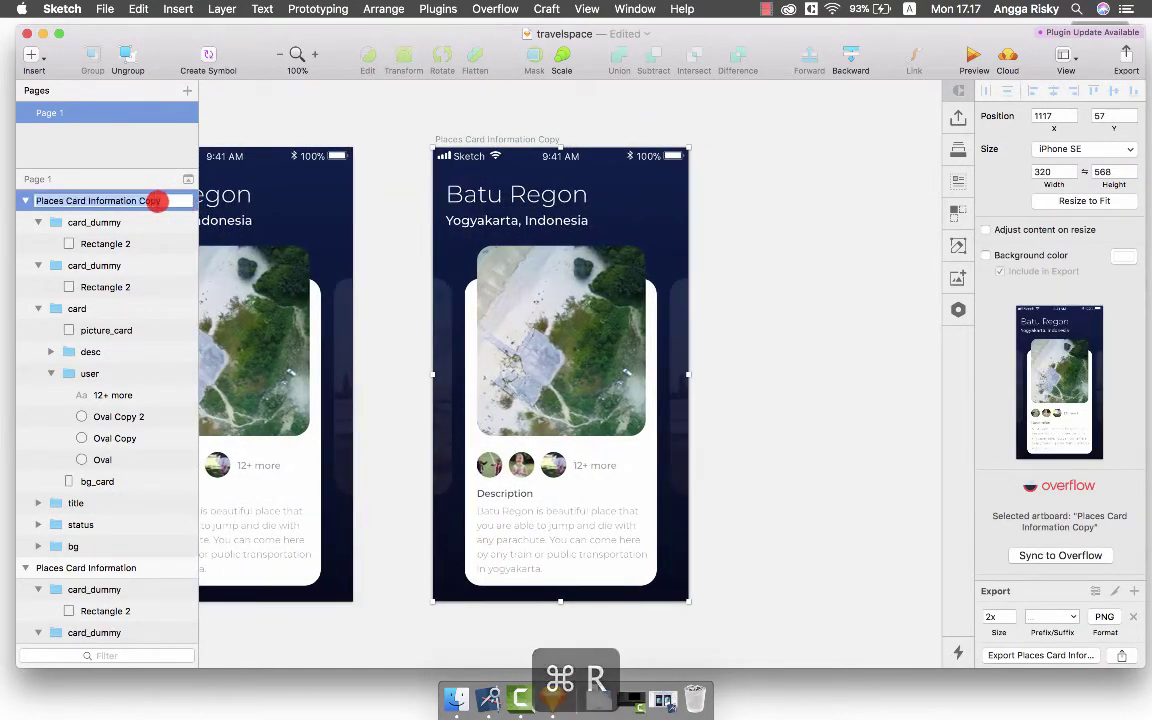
{"action": "left_click", "coordinate": [152, 201]}
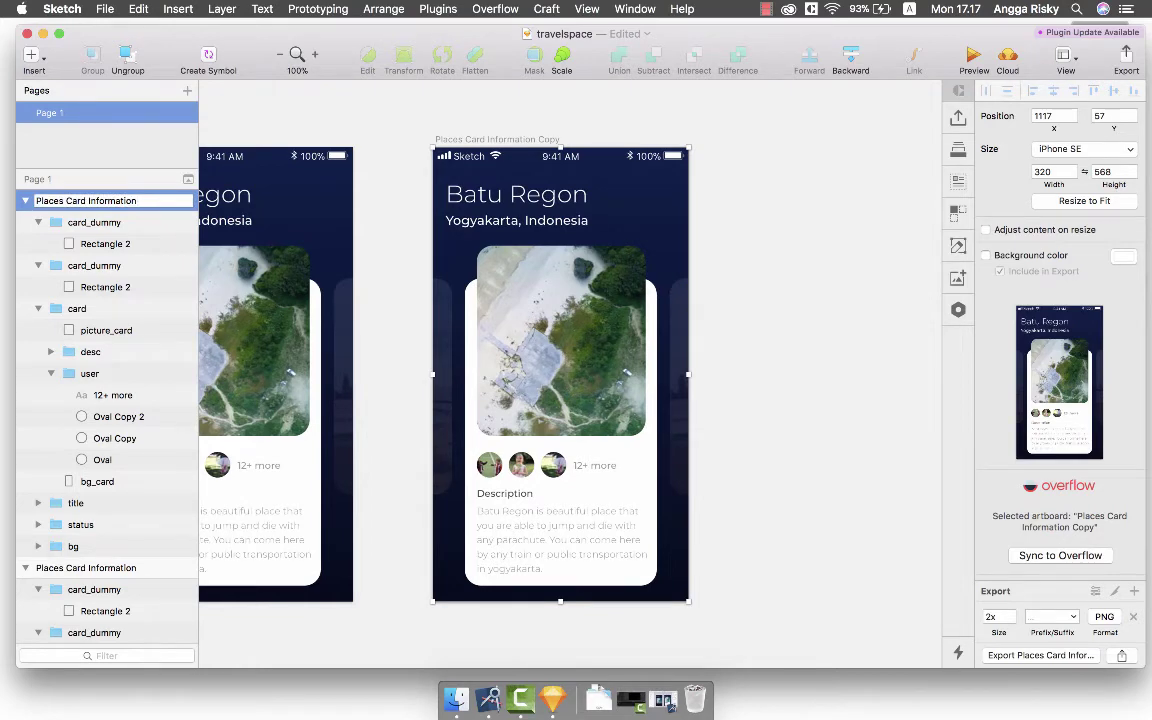
{"action": "type", "text": "Detail"}
{"action": "key", "text": "Return"}
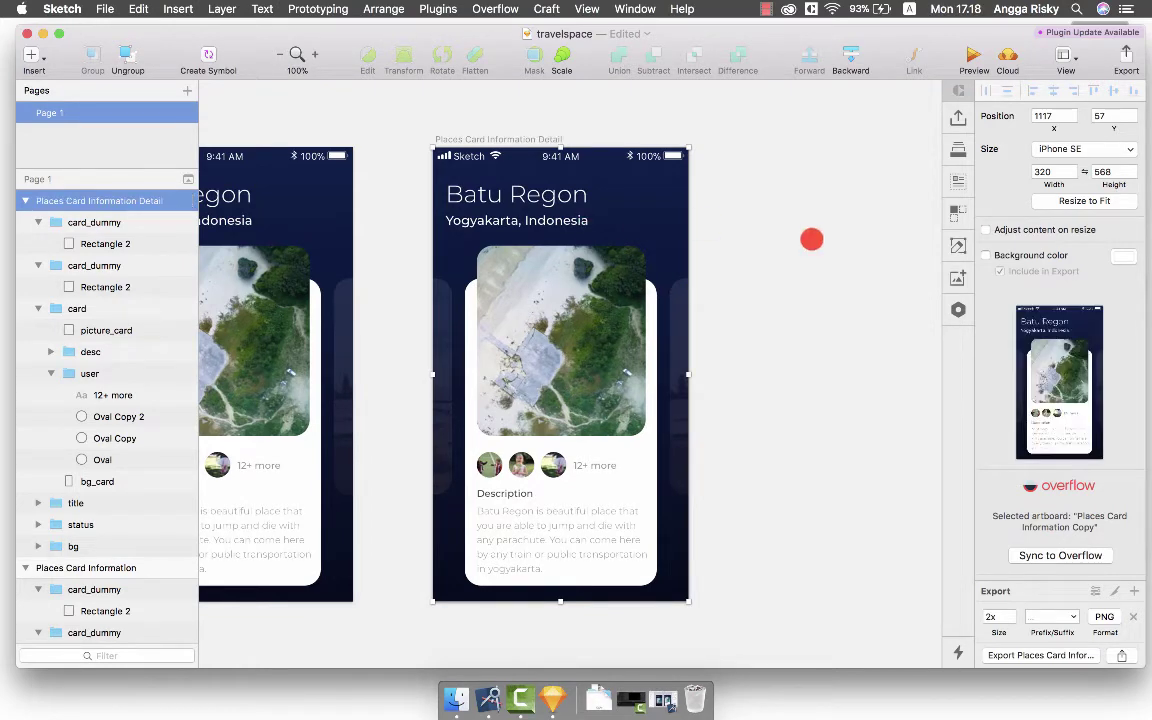
Centre the title group horizontally on the Places Card Information Detail artboard and set its opacity to 0%.
{"action": "scroll", "coordinate": [811, 239], "scroll_direction": "left", "scroll_amount": 5}
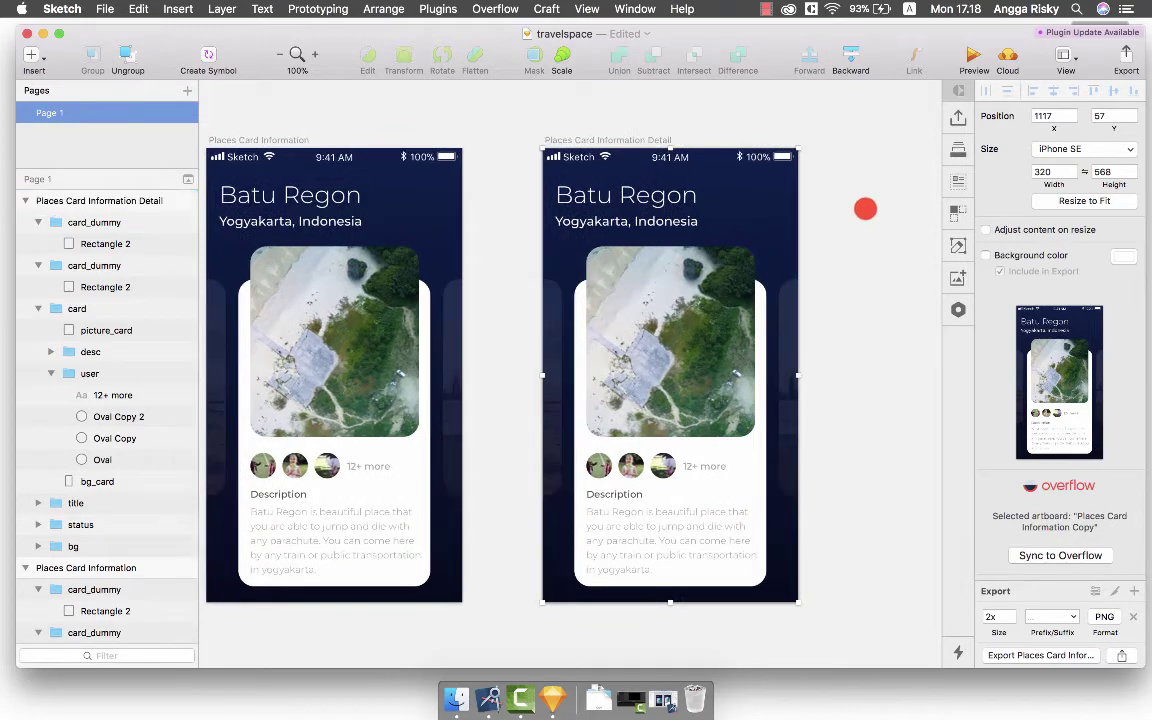
{"action": "left_click", "coordinate": [615, 195]}
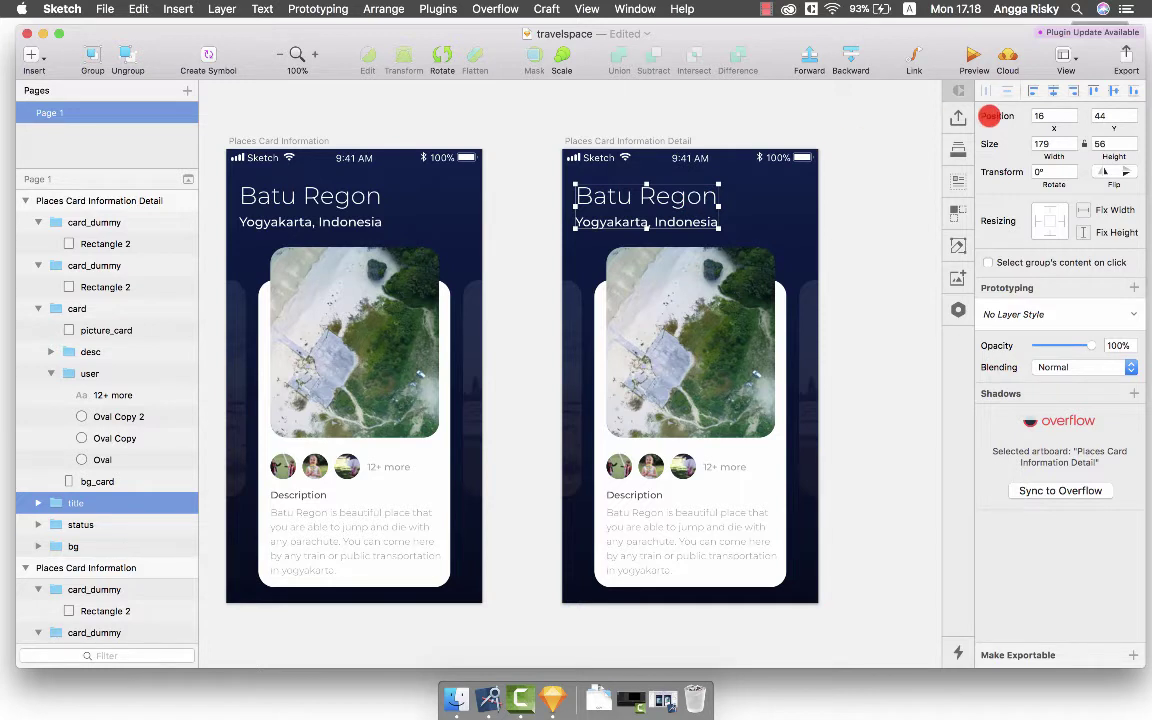
{"action": "left_click", "coordinate": [1056, 90]}
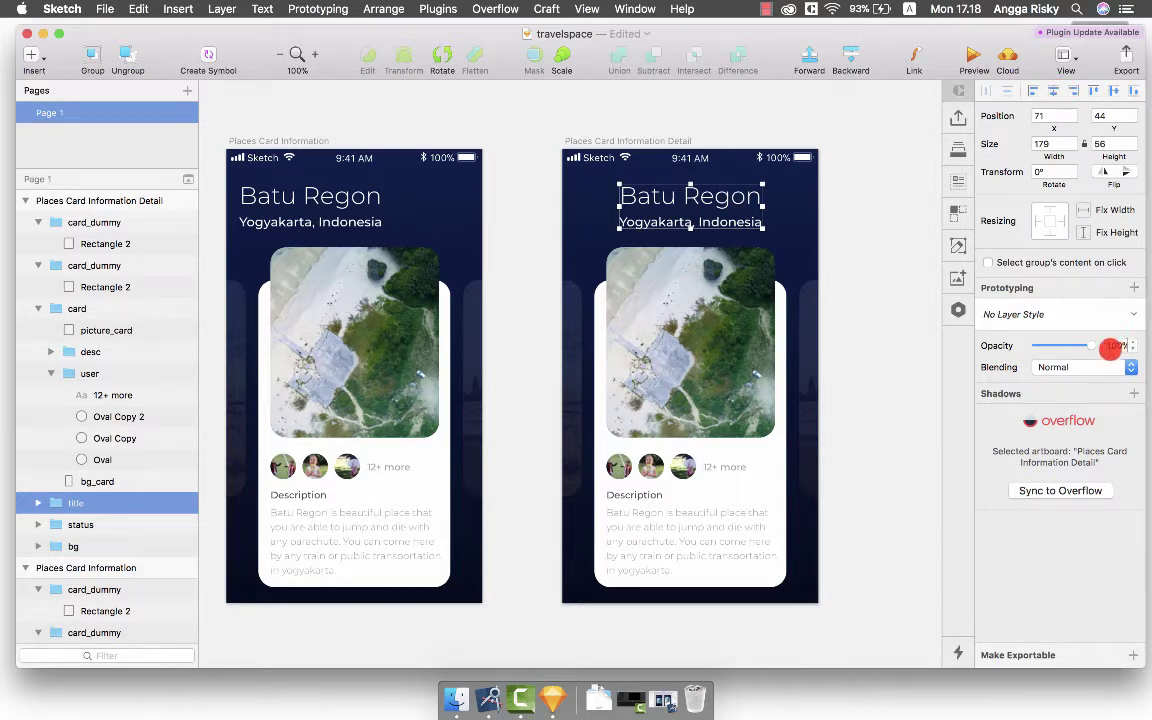
{"action": "left_click_drag", "start_coordinate": [1092, 345], "coordinate": [995, 345]}
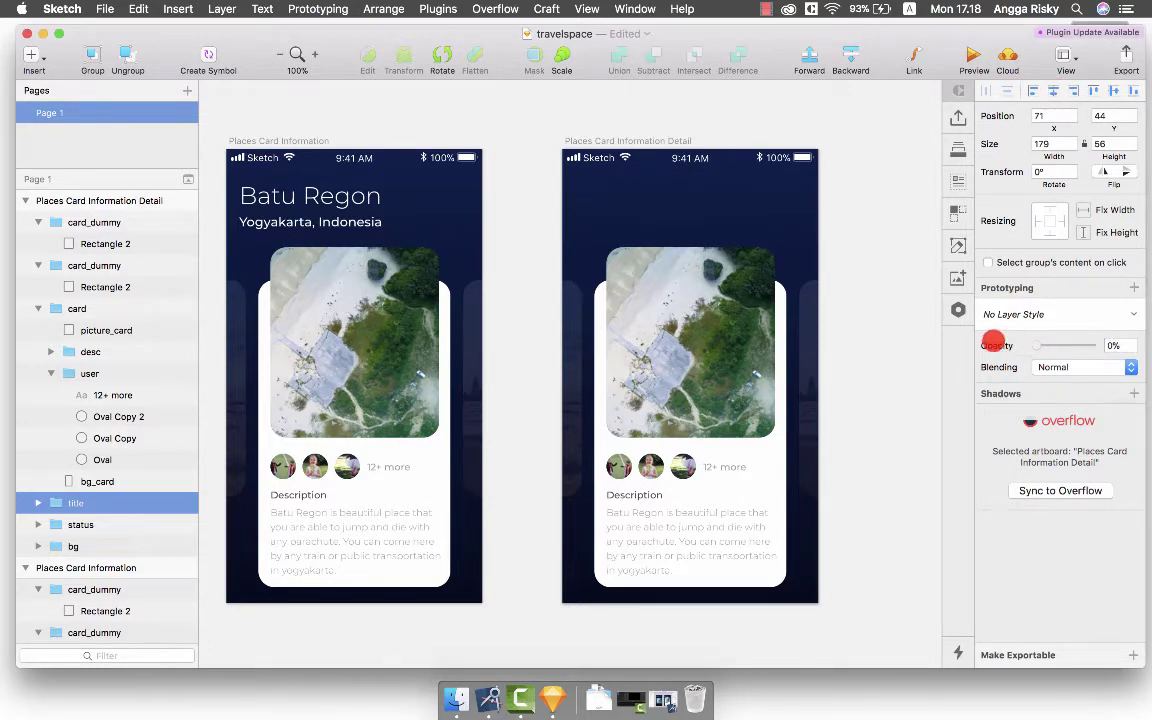
Set the opacity of both card_dummy groups beside the Detail artboard's main card to 0%.
{"action": "left_click", "coordinate": [572, 347]}
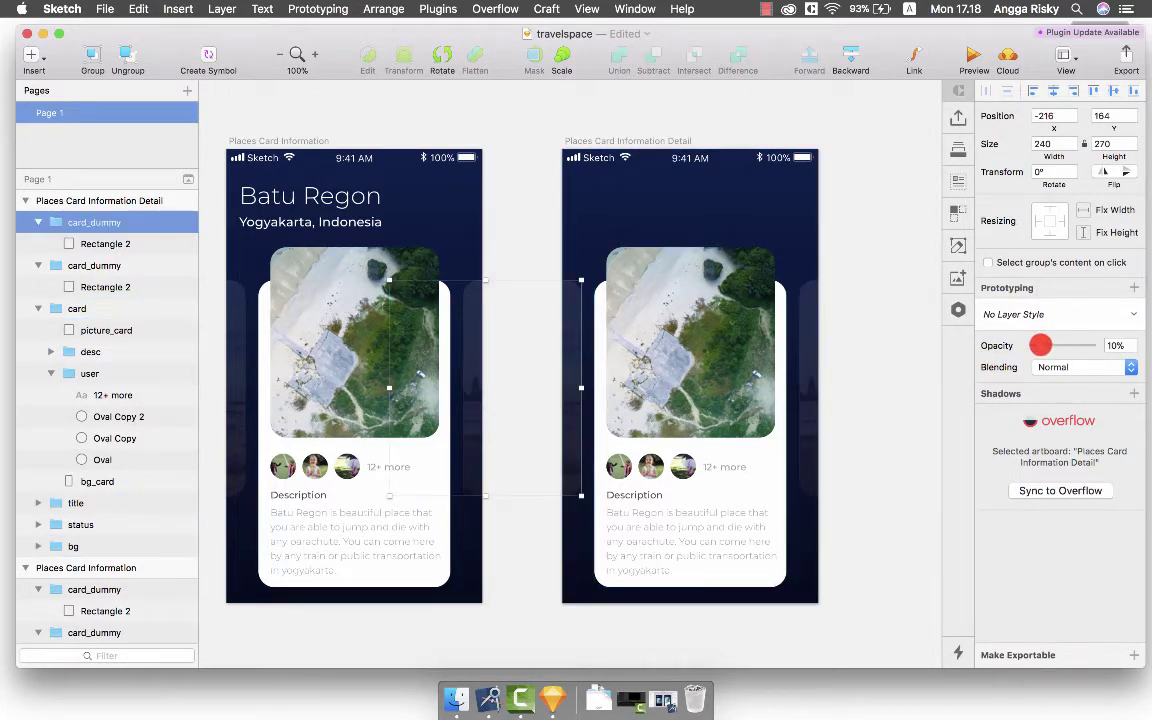
{"action": "left_click_drag", "start_coordinate": [1040, 345], "coordinate": [998, 345]}
{"action": "left_click", "coordinate": [818, 368]}
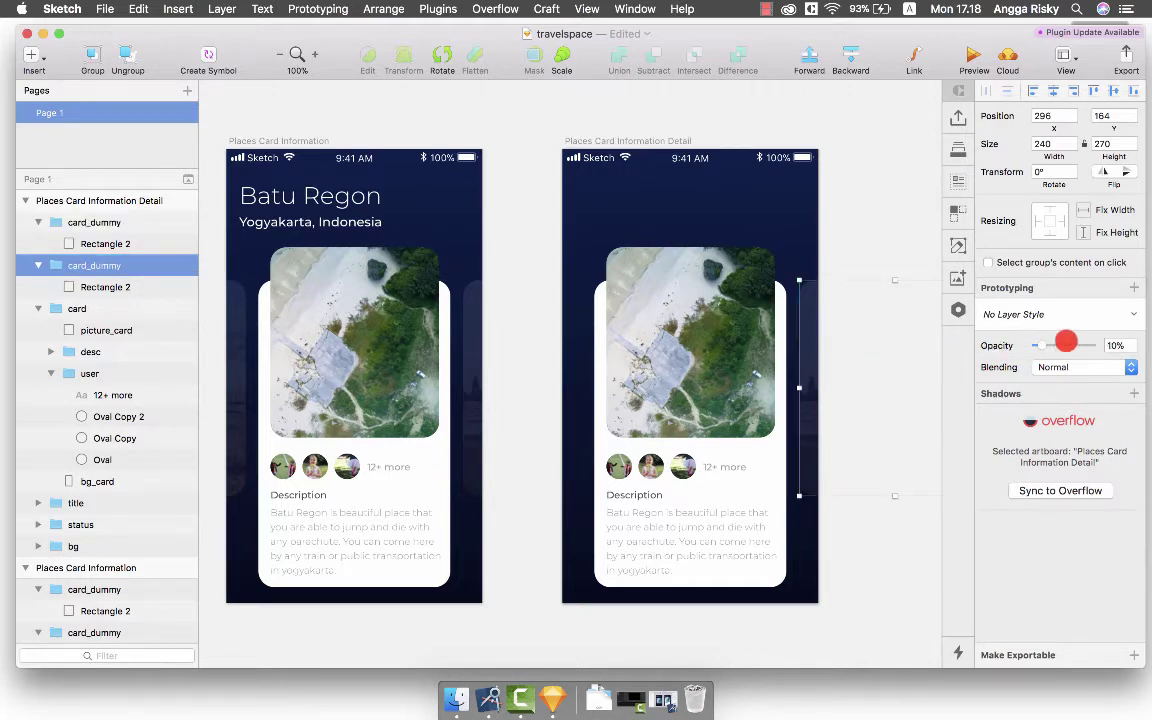
{"action": "left_click_drag", "start_coordinate": [1043, 345], "coordinate": [1017, 344]}
{"action": "left_click", "coordinate": [871, 217]}
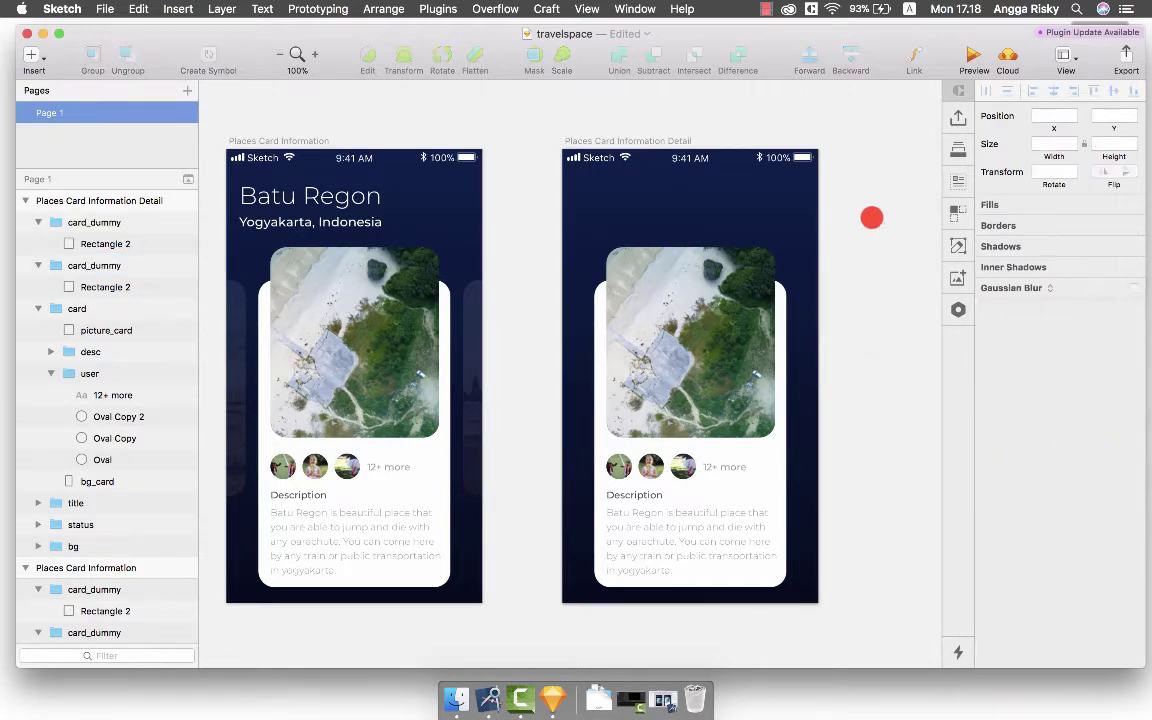
Set the Detail artboard's bg_card width to 288, centre it horizontally, and extend its upper edge to a height of about 412.
{"action": "scroll", "coordinate": [871, 217], "scroll_direction": "left", "scroll_amount": 2}
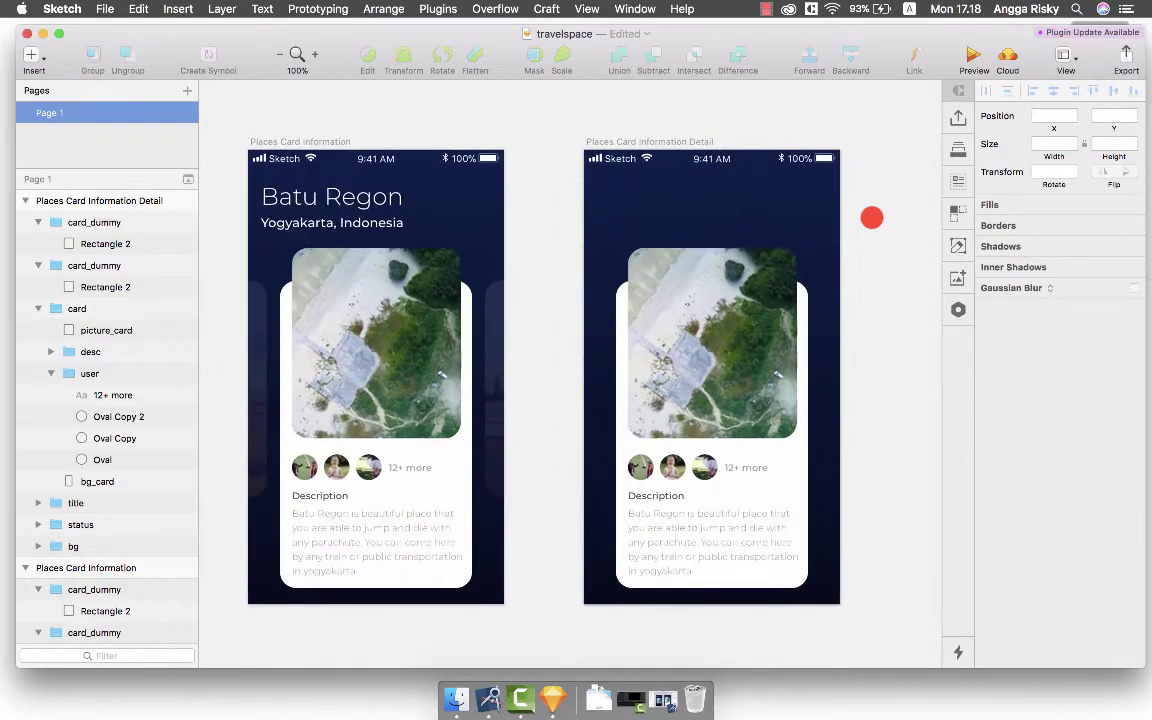
{"action": "scroll", "coordinate": [871, 217], "scroll_direction": "left", "scroll_amount": 2}
{"action": "scroll", "coordinate": [871, 217], "scroll_direction": "up", "scroll_amount": 1}
{"action": "left_click", "coordinate": [730, 303]}
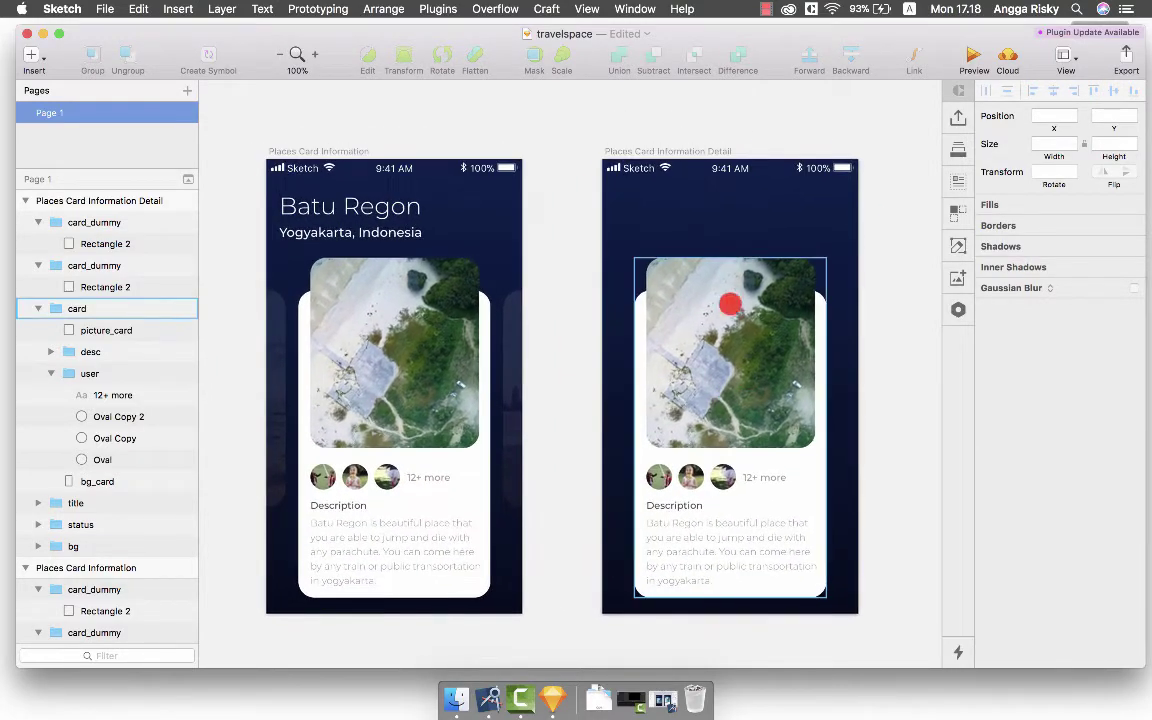
{"action": "scroll", "coordinate": [757, 324], "scroll_direction": "right", "scroll_amount": 2}
{"action": "scroll", "coordinate": [757, 324], "scroll_direction": "down", "scroll_amount": 1}
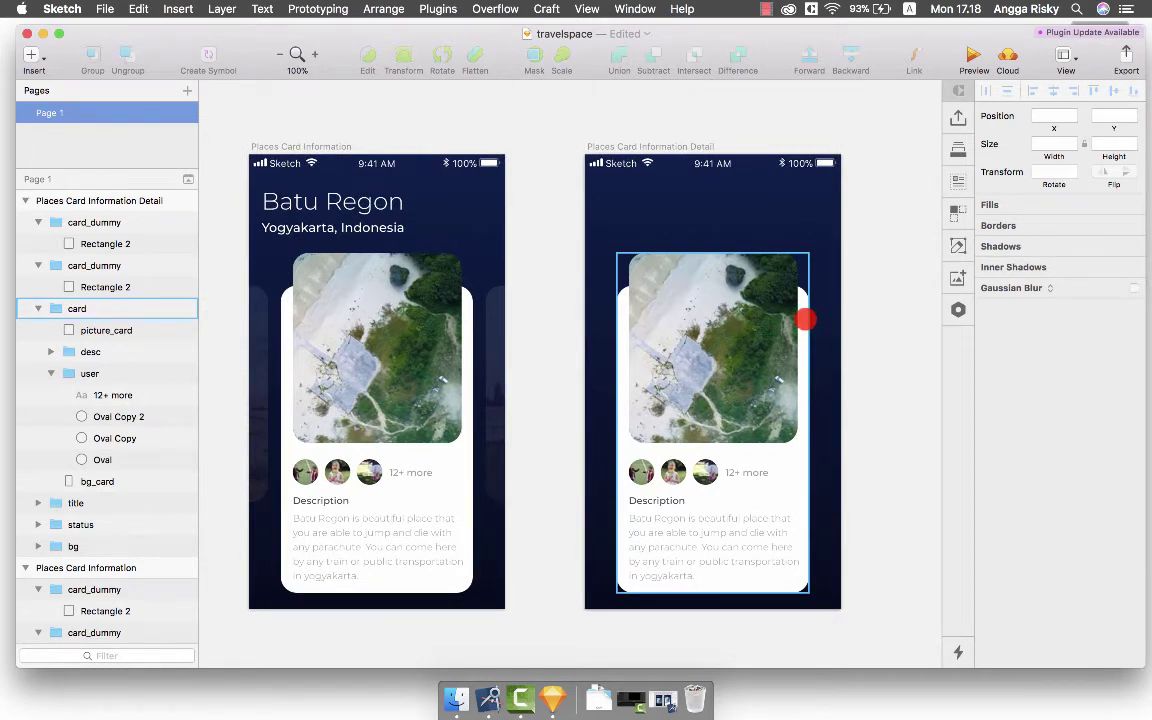
{"action": "double_click", "coordinate": [805, 319]}
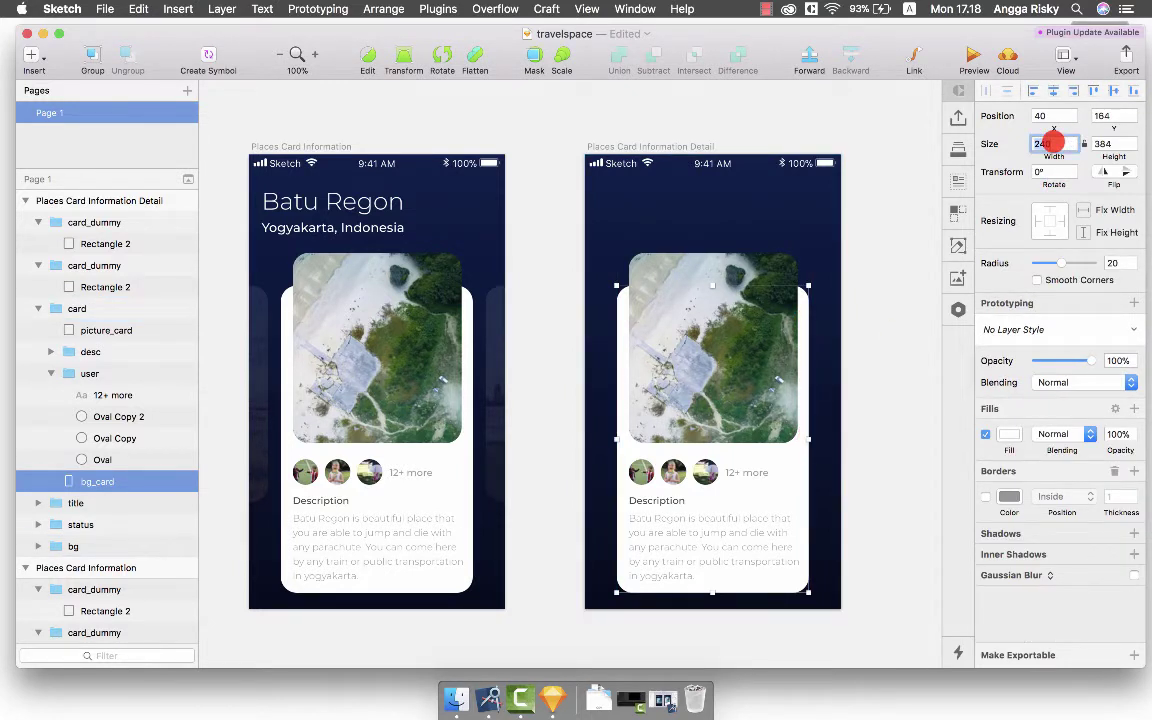
{"action": "key", "text": "Return"}
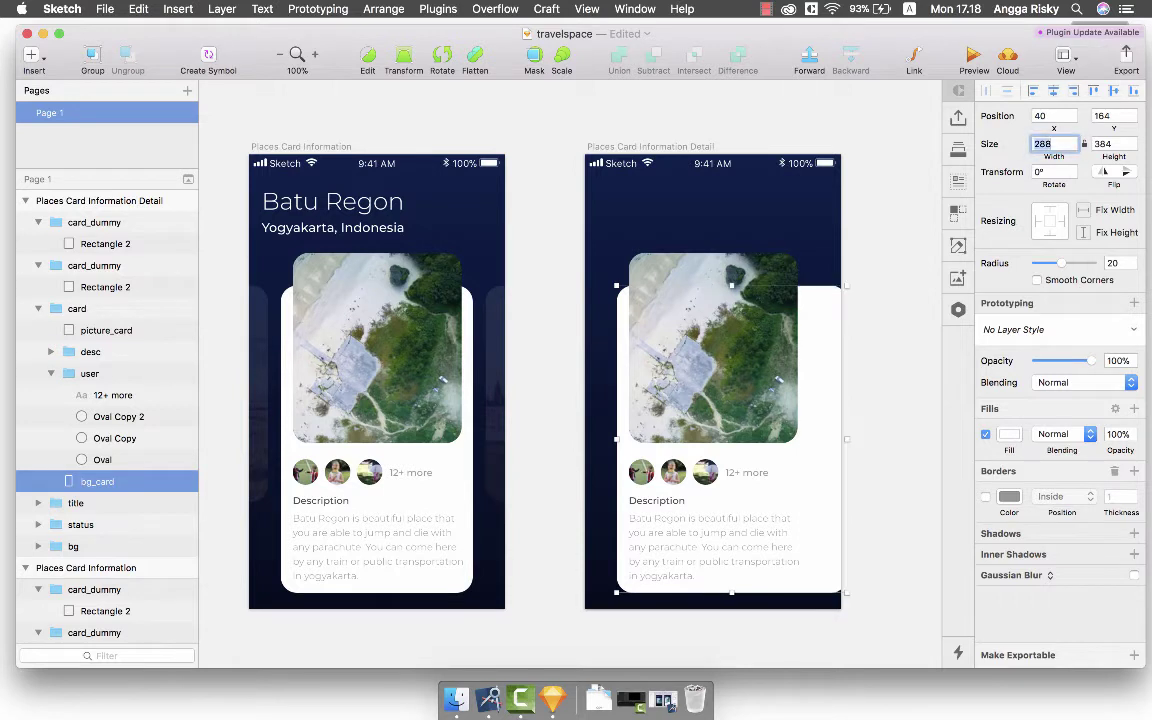
{"action": "left_click", "coordinate": [1049, 89]}
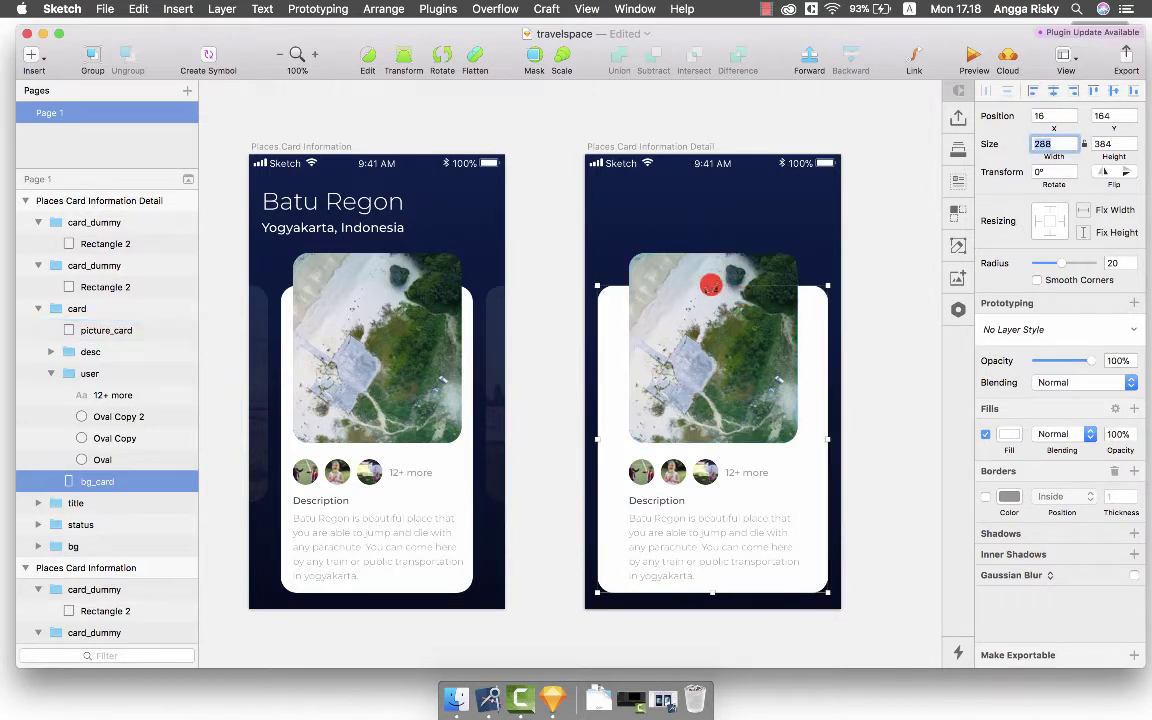
{"action": "mouse_move", "coordinate": [710, 285]}
{"action": "left_mouse_down"}
{"action": "mouse_move", "coordinate": [703, 184]}
{"action": "mouse_move", "coordinate": [710, 262]}
{"action": "left_mouse_up"}
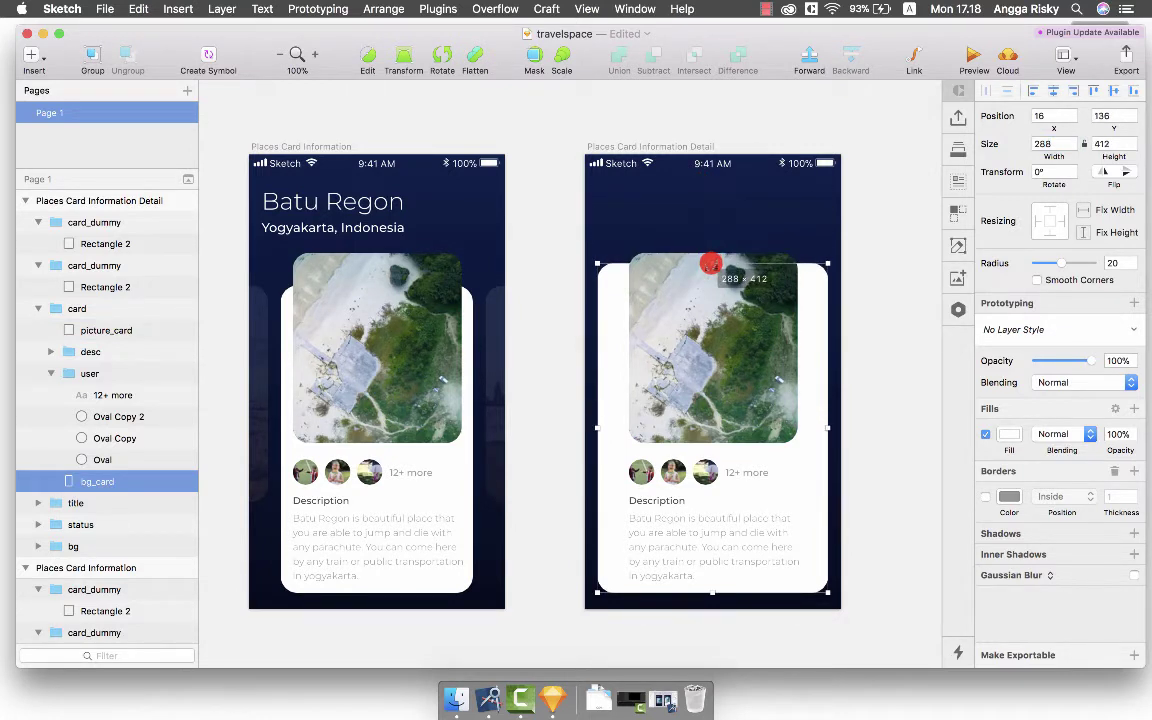
Scale the Detail artboard's picture_card down to 150 by 169, and place it horizontally centred, straddling the white card's upper edge.
{"action": "left_click", "coordinate": [700, 300]}
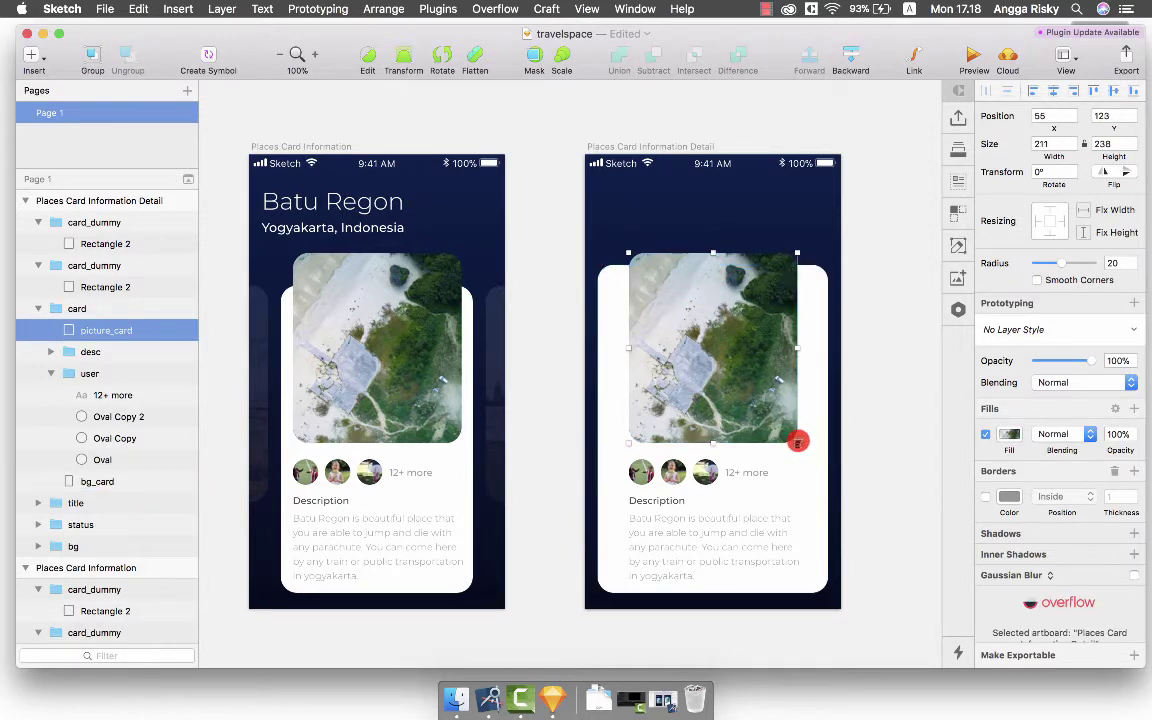
{"action": "left_click_drag", "start_coordinate": [797, 441], "coordinate": [746, 400]}
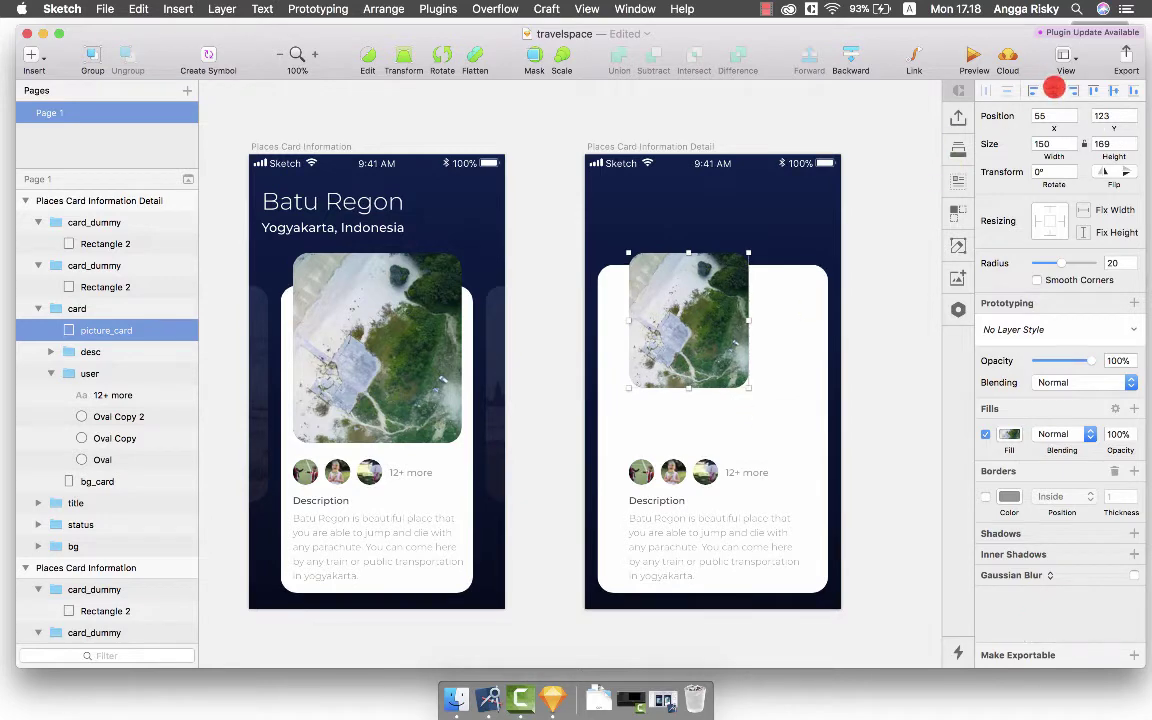
{"action": "left_click", "coordinate": [1053, 90]}
{"action": "left_click_drag", "start_coordinate": [718, 320], "coordinate": [714, 264]}
{"action": "left_click", "coordinate": [872, 247]}
{"action": "scroll", "coordinate": [872, 247], "scroll_direction": "down", "scroll_amount": 2}
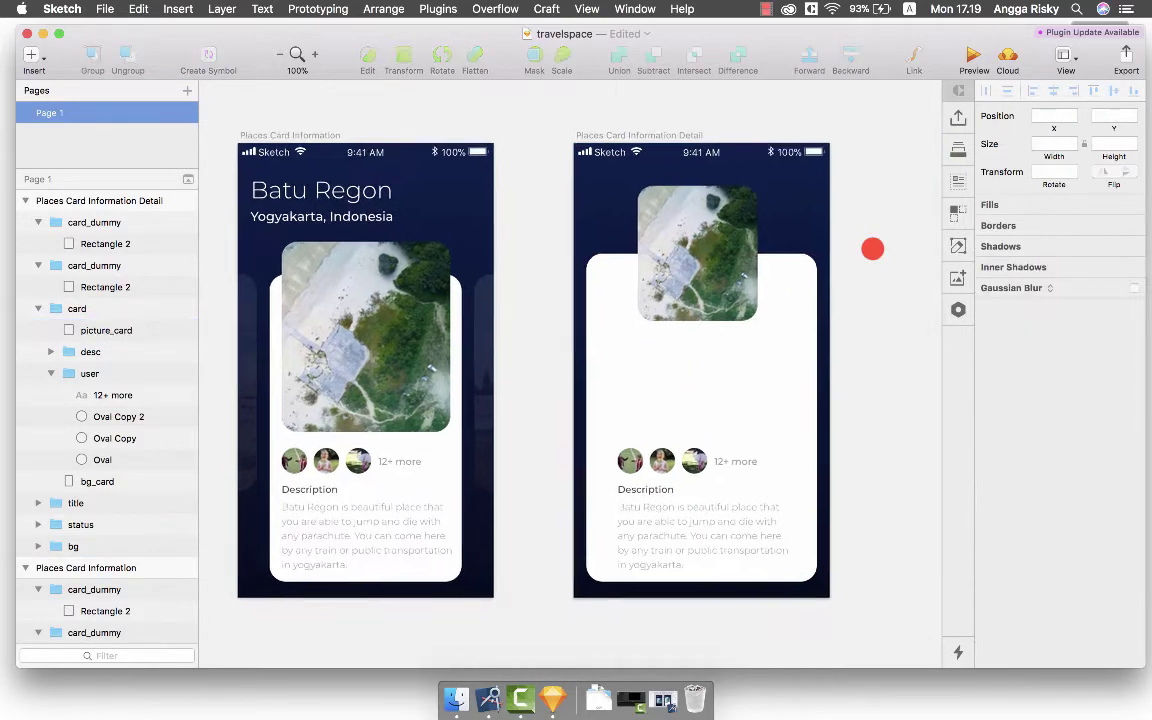
Move the user and desc groups on the Detail artboard up together by 120 px.
{"action": "double_click", "coordinate": [689, 464]}
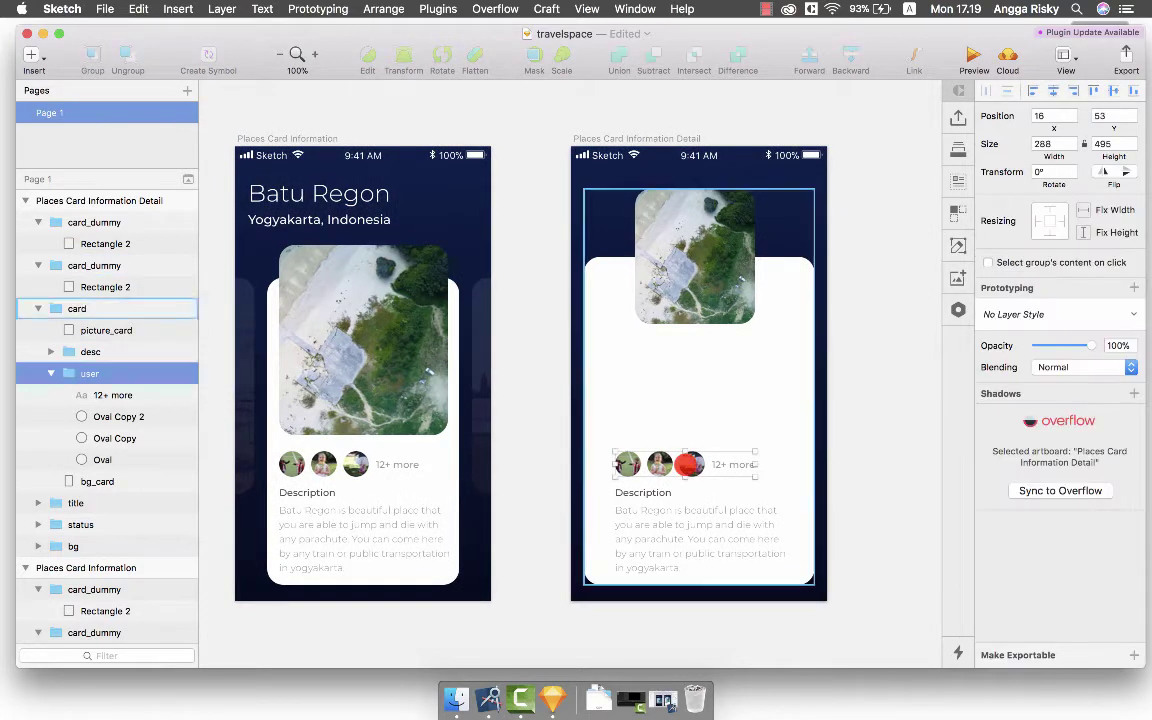
{"action": "left_click", "coordinate": [671, 504], "text": "shift"}
{"action": "key", "text": "shift+Up"}
{"action": "key", "text": "shift+Up"}
{"action": "key", "text": "shift+Up"}
{"action": "key", "text": "shift+Up"}
{"action": "key", "text": "shift+Up"}
{"action": "key", "text": "shift+Up"}
{"action": "key", "text": "shift+Up"}
{"action": "key", "text": "shift+Up"}
{"action": "key", "text": "shift+Up"}
{"action": "key", "text": "shift+Up"}
{"action": "key", "text": "shift+Up"}
{"action": "key", "text": "shift+Up"}
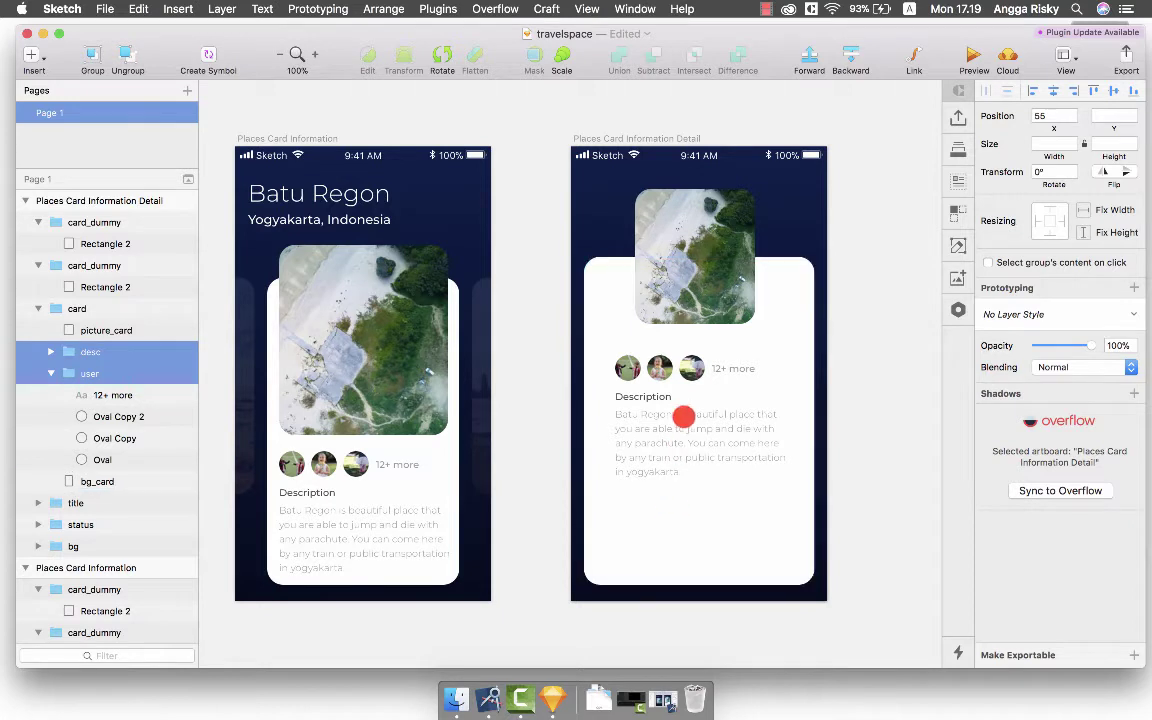
Move the Detail artboard's user and desc groups up to leave a 20 px gap below the picture, matching the Places Card Information artboard.
{"action": "left_click", "coordinate": [310, 430]}
{"action": "double_click", "coordinate": [345, 462]}
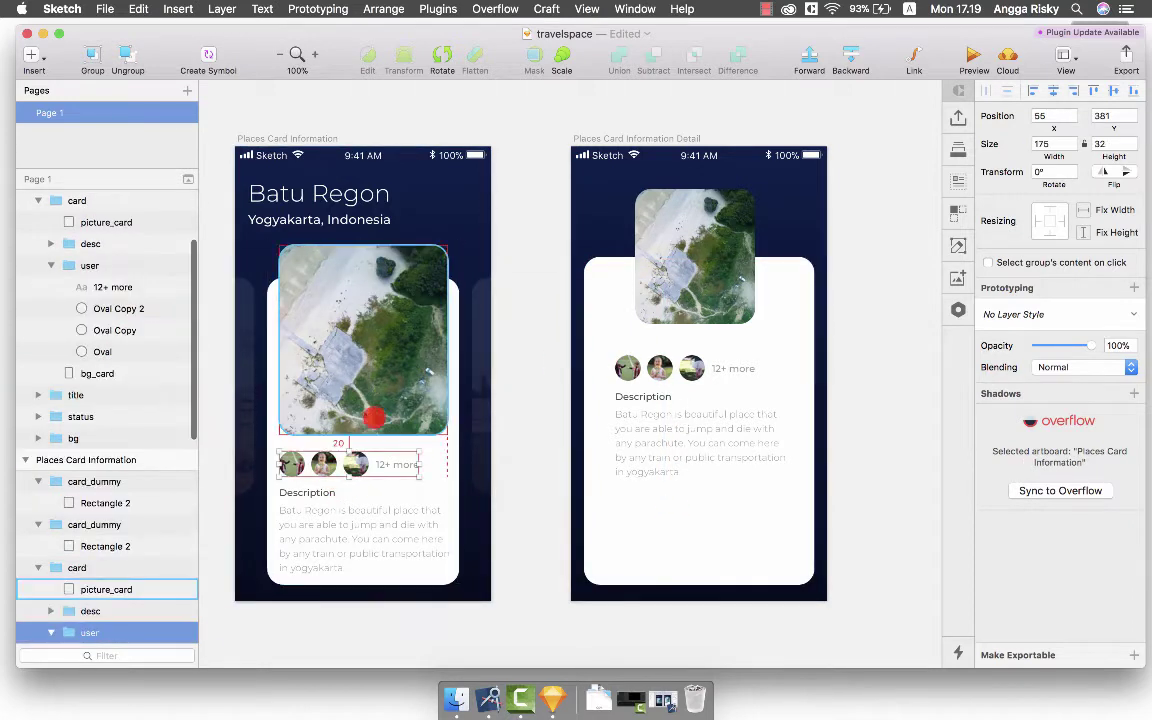
{"action": "double_click", "coordinate": [691, 368]}
{"action": "left_click", "coordinate": [668, 424], "text": "shift"}
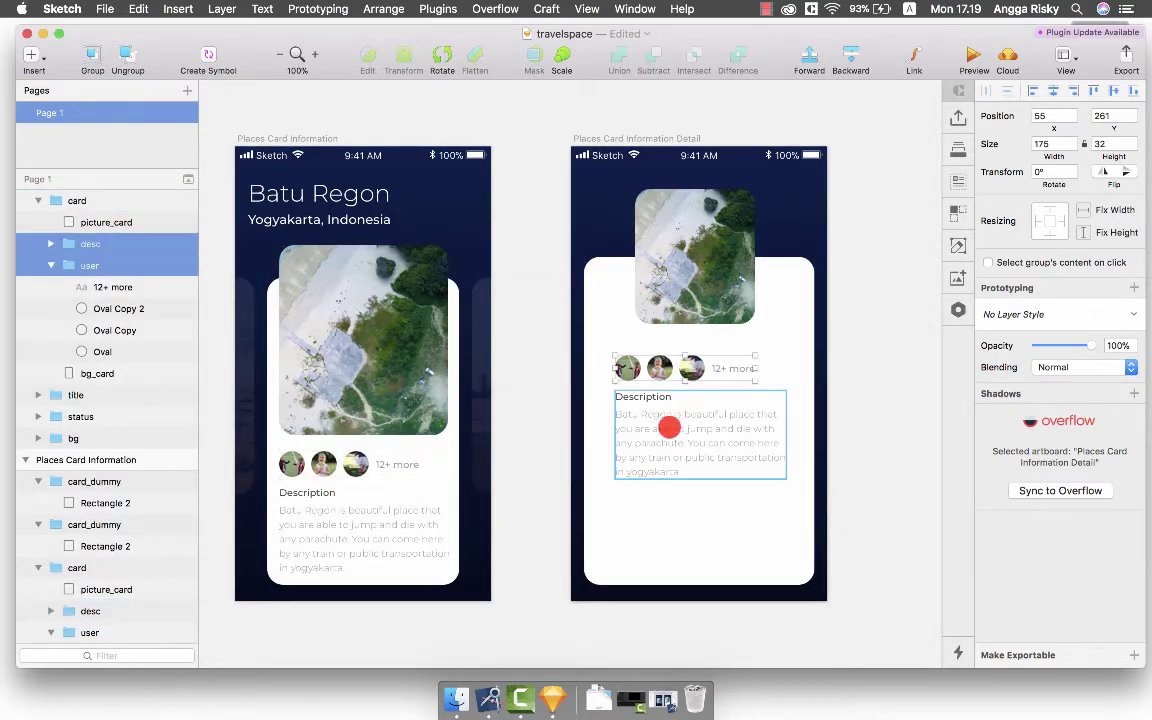
{"action": "key", "text": "alt+shift+Up"}
{"action": "key", "text": "alt+shift+Up"}
{"action": "key", "text": "alt+Down"}
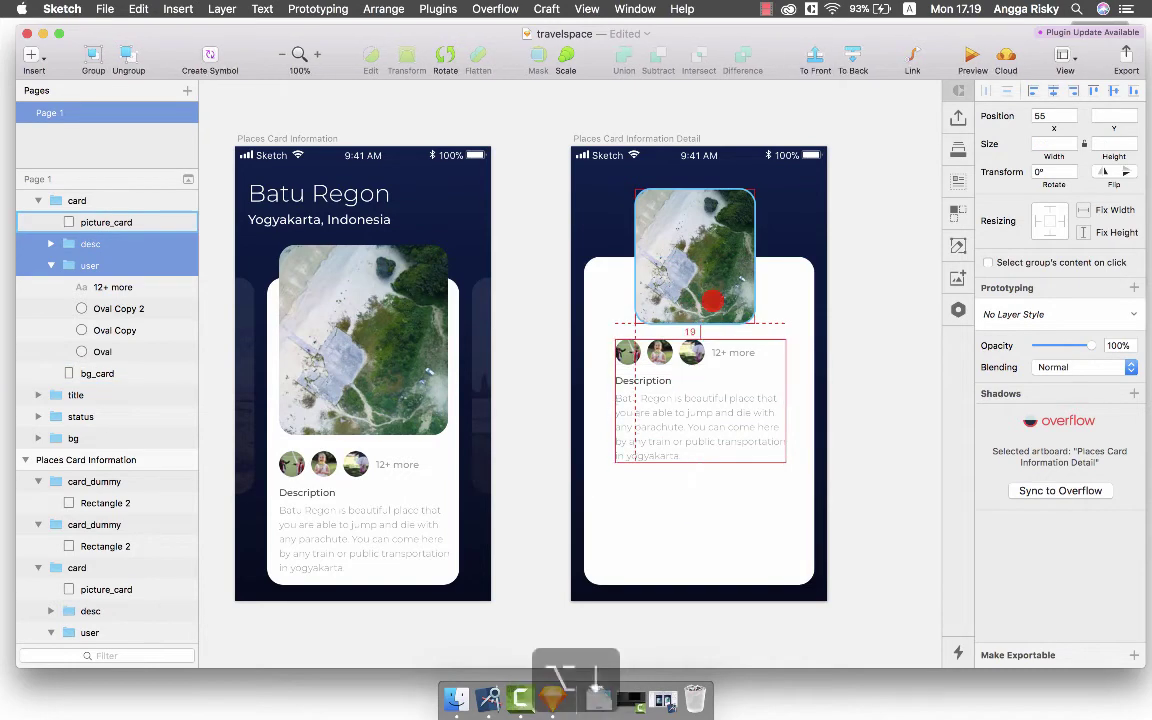
{"action": "scroll", "coordinate": [712, 300], "scroll_direction": "right", "scroll_amount": 1}
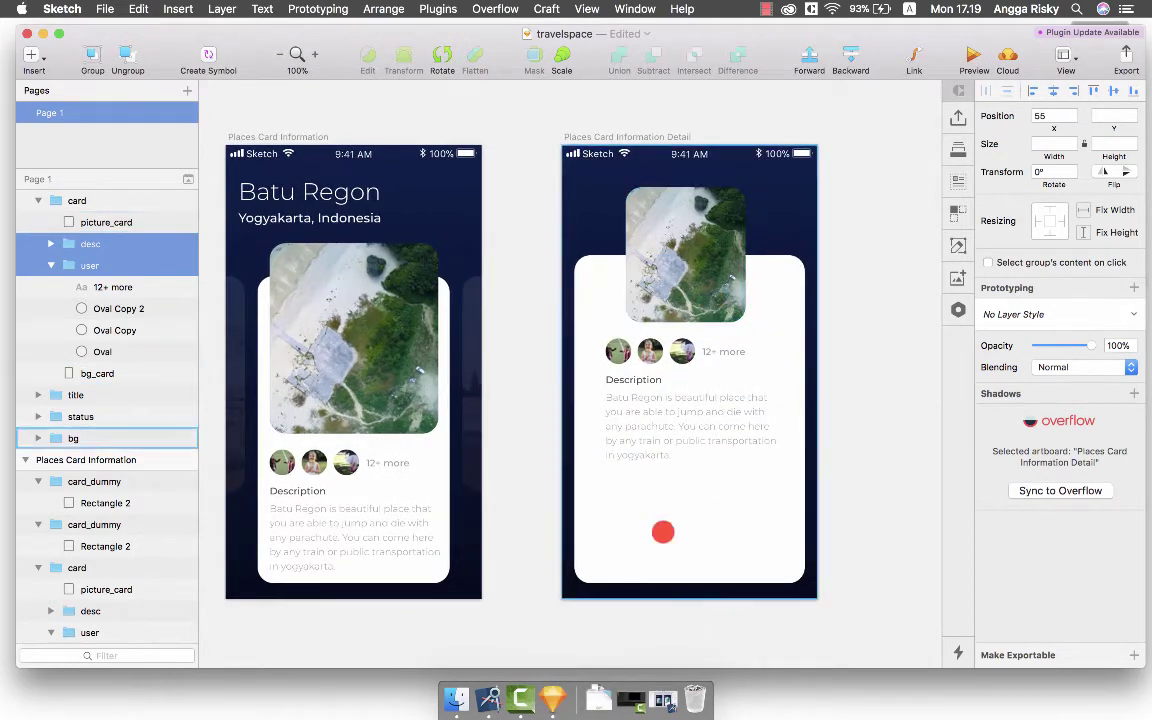
Clear the layer selection and save the travelspace design file.
{"action": "left_click", "coordinate": [859, 429]}
{"action": "scroll", "coordinate": [859, 429], "scroll_direction": "down", "scroll_amount": 2}
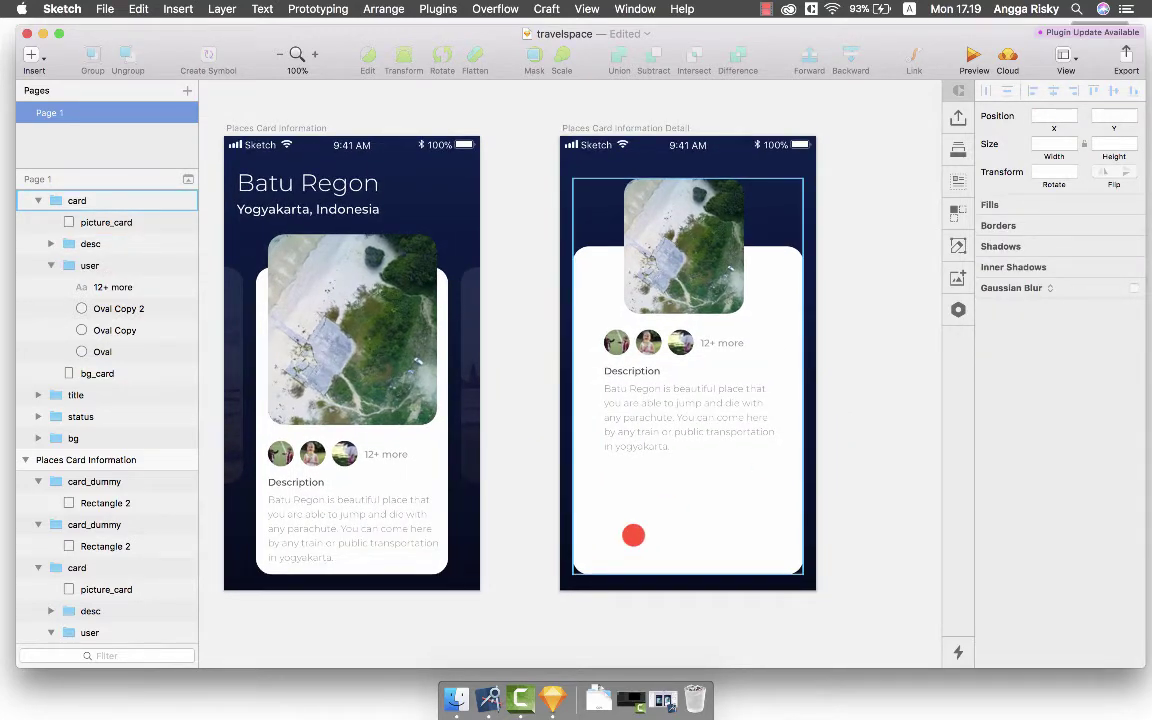
{"action": "key", "text": "super+s"}
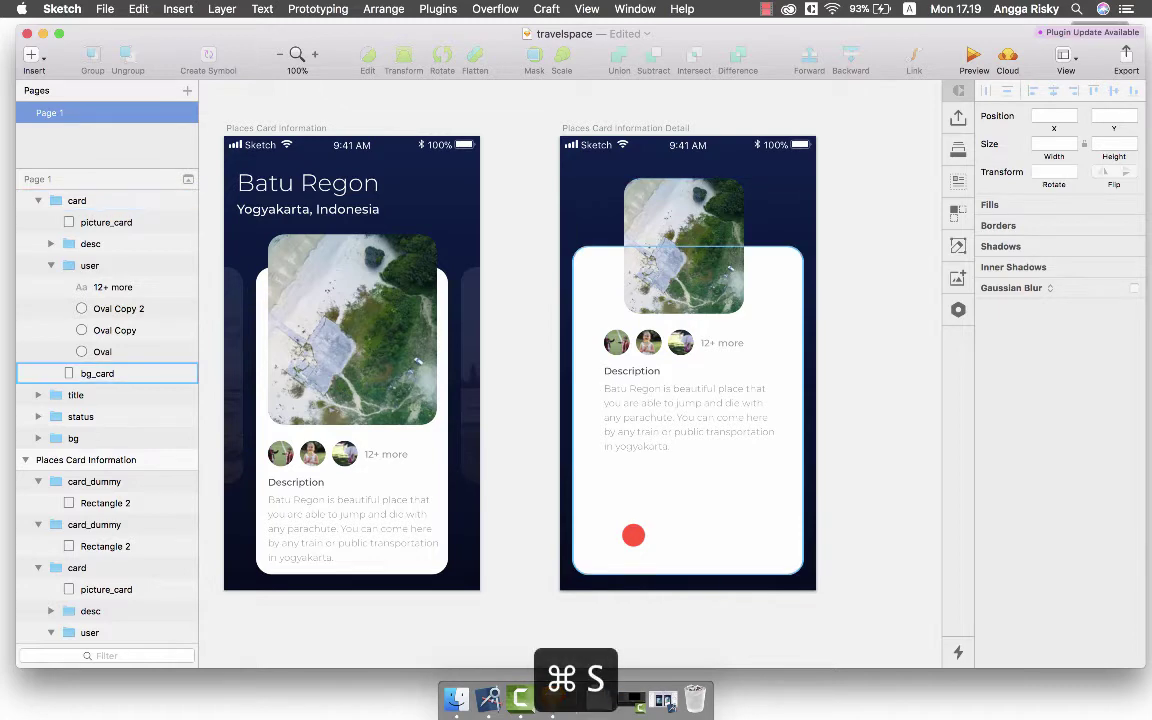
Draw a rounded rectangle about 162 by 45 below the Detail artboard's description text and centre it horizontally.
{"action": "scroll", "coordinate": [633, 535], "scroll_direction": "right", "scroll_amount": 2}
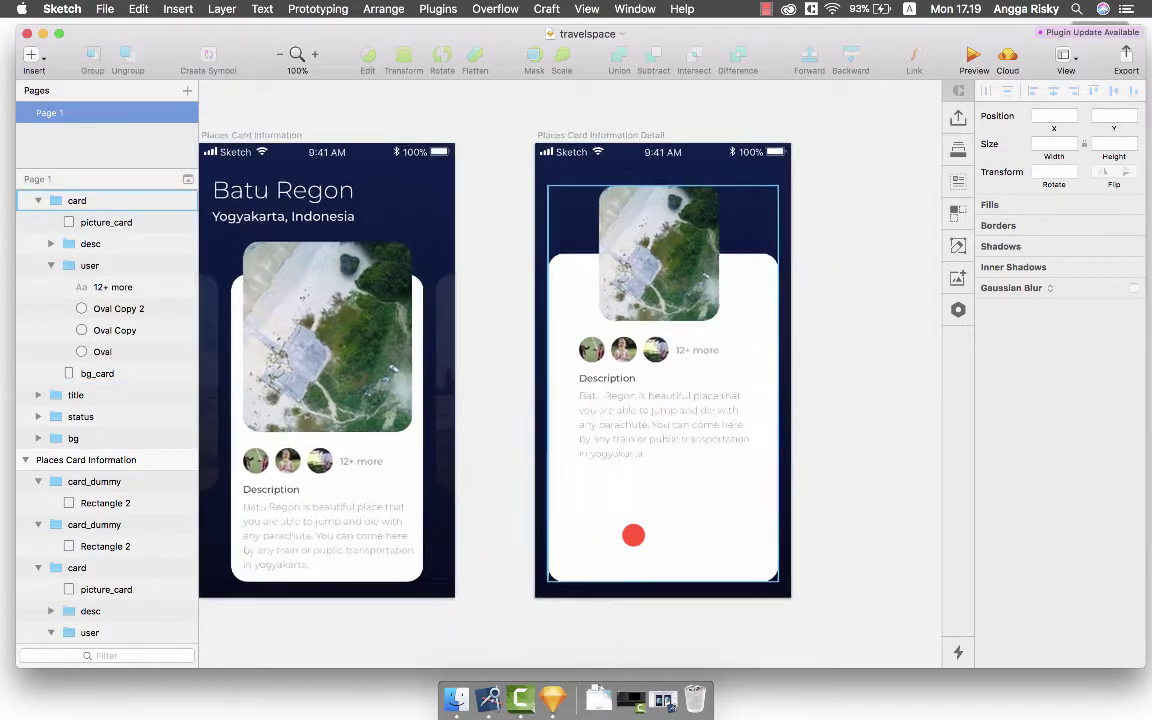
{"action": "scroll", "coordinate": [630, 535], "scroll_direction": "right", "scroll_amount": 2}
{"action": "left_click", "coordinate": [603, 419]}
{"action": "scroll", "coordinate": [600, 419], "scroll_direction": "down", "scroll_amount": 2}
{"action": "scroll", "coordinate": [600, 419], "scroll_direction": "right", "scroll_amount": 2}
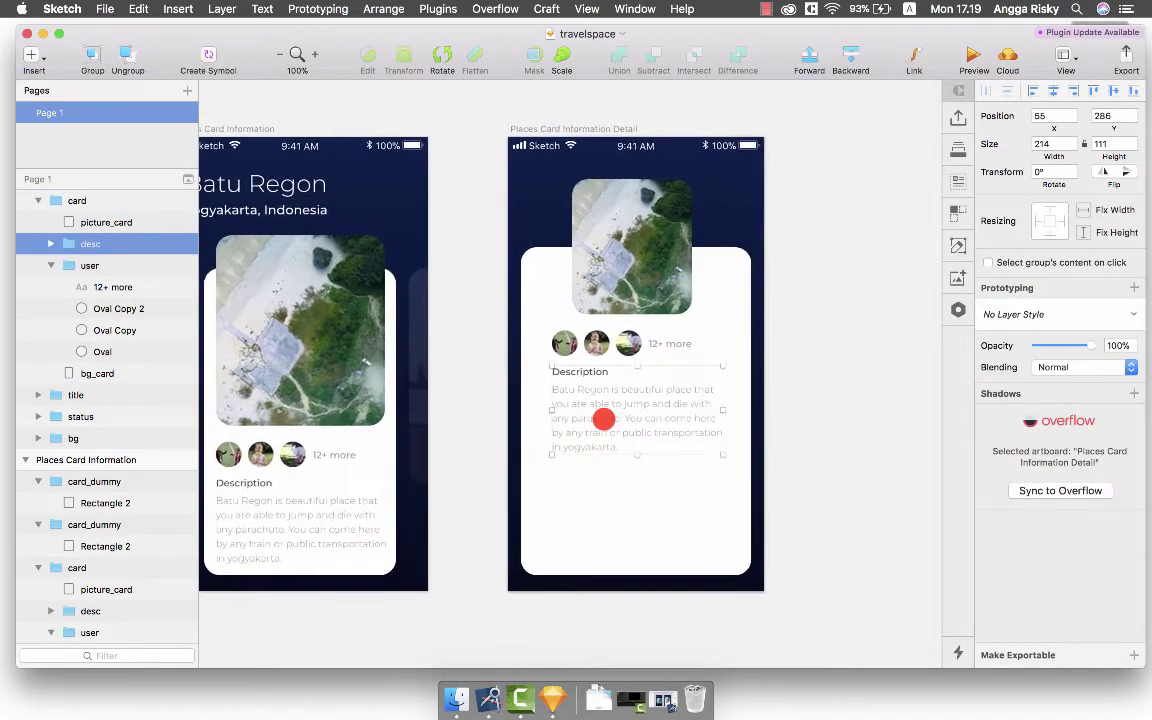
{"action": "key", "text": "r"}
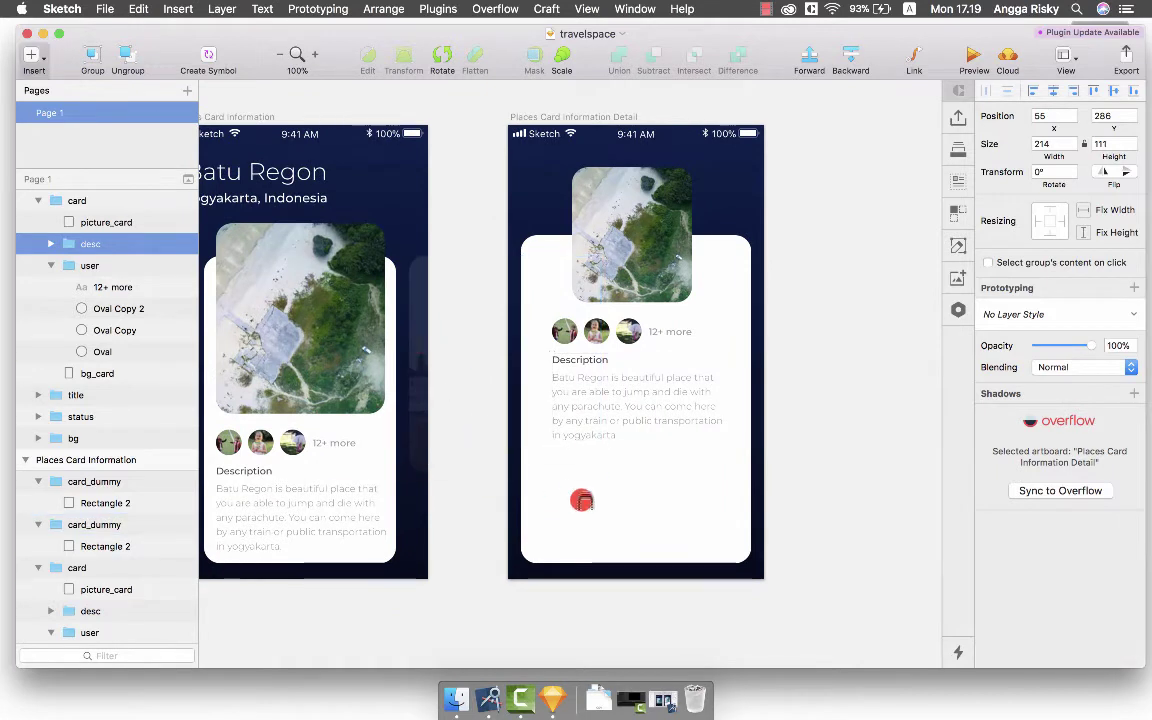
{"action": "mouse_move", "coordinate": [552, 494]}
{"action": "left_mouse_down"}
{"action": "mouse_move", "coordinate": [693, 540]}
{"action": "mouse_move", "coordinate": [690, 521]}
{"action": "mouse_move", "coordinate": [680, 528]}
{"action": "left_mouse_up"}
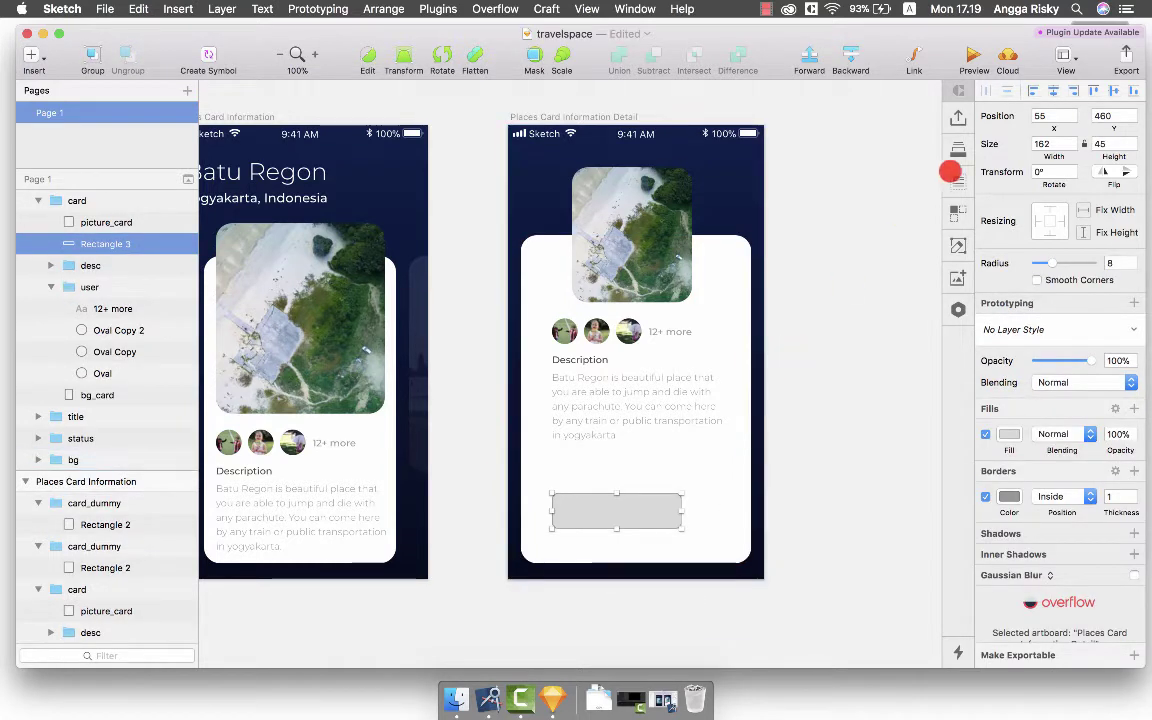
{"action": "left_click", "coordinate": [1060, 89]}
Group the new rectangle and name the group ticket_btn.
{"action": "key", "text": "ctrl+g"}
{"action": "key", "text": "ctrl+r"}
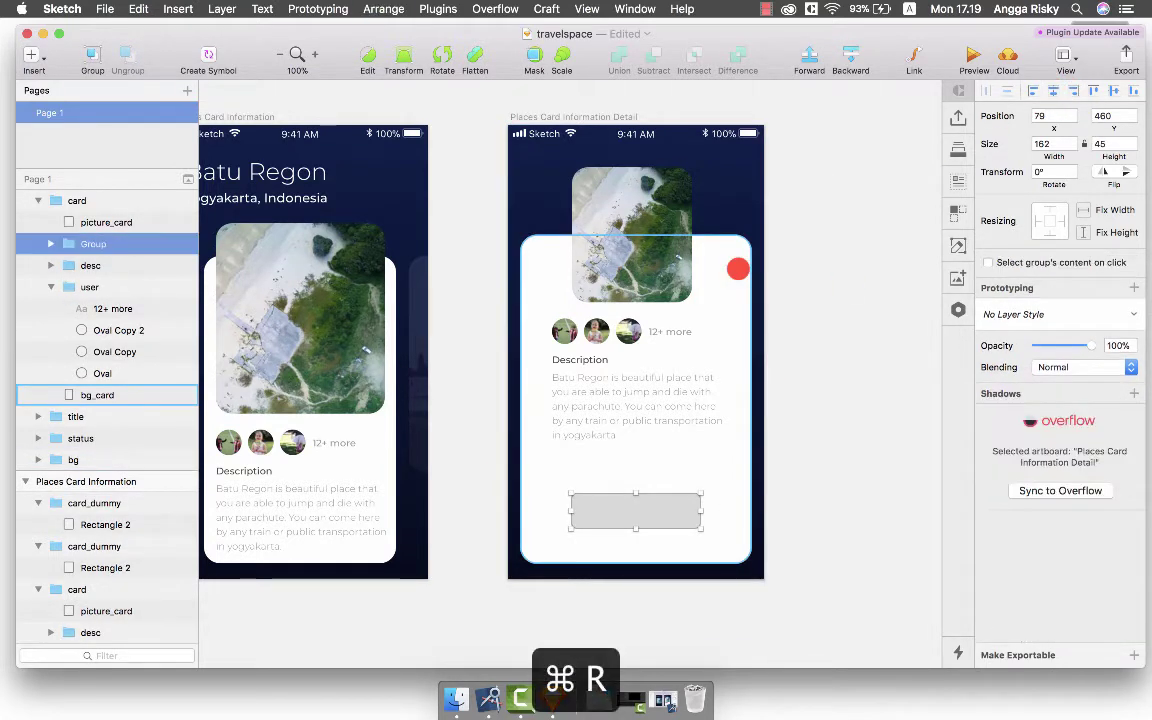
{"action": "type", "text": "ticket_btn"}
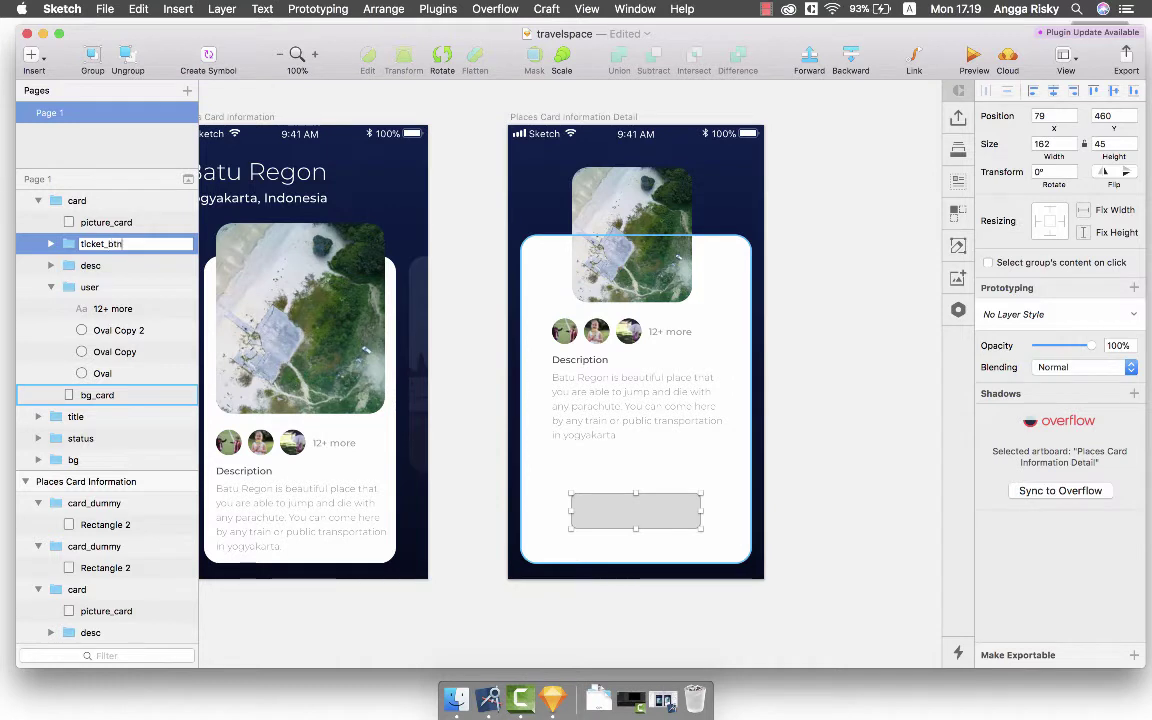
{"action": "key", "text": "Return"}
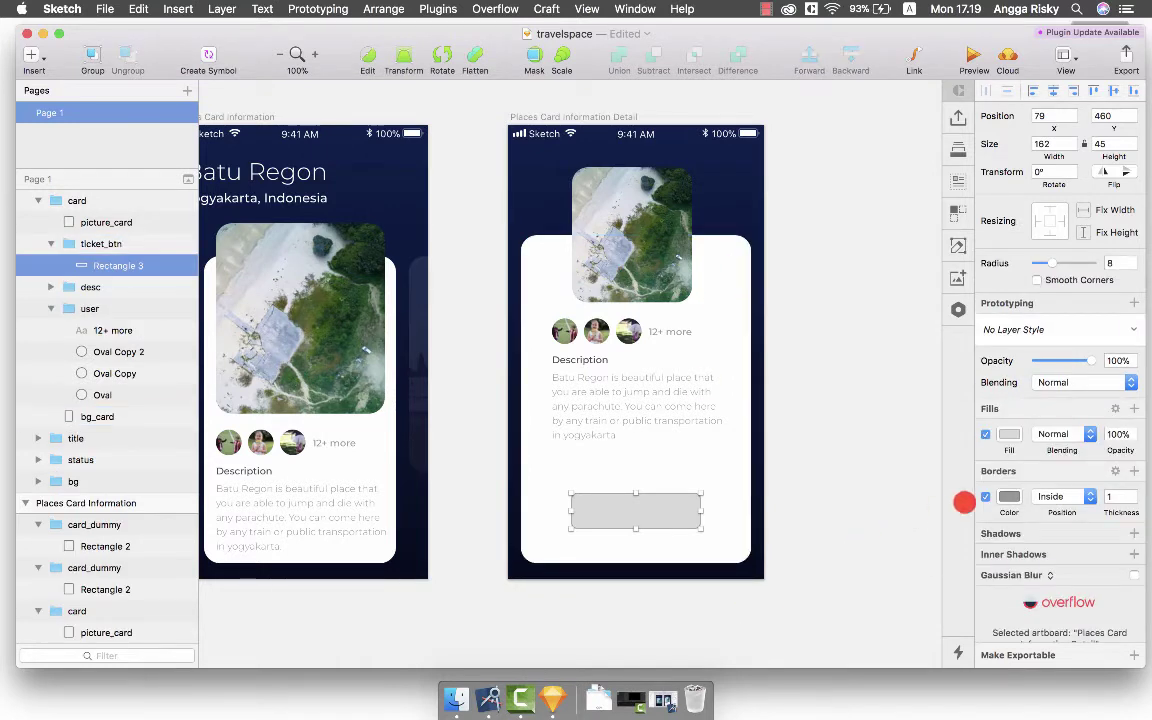
Turn off the border of the rectangle in ticket_btn and move it down 13 px to Y 473.
{"action": "left_click", "coordinate": [986, 496]}
{"action": "left_click", "coordinate": [634, 507]}
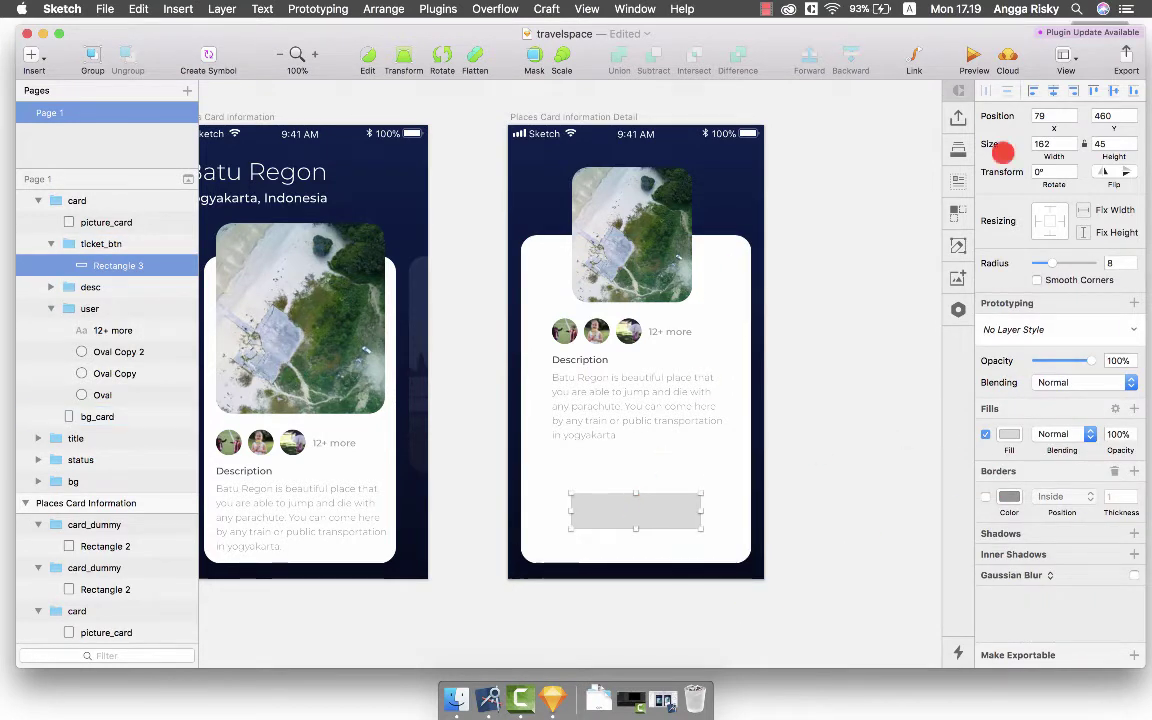
{"action": "key", "text": "Down"}
{"action": "key", "text": "Down"}
{"action": "key", "text": "Down"}
{"action": "key", "text": "Down"}
{"action": "key", "text": "Down"}
{"action": "key", "text": "Down"}
{"action": "key", "text": "Down"}
{"action": "key", "text": "Down"}
{"action": "key", "text": "Down"}
{"action": "key", "text": "Down"}
{"action": "key", "text": "Down"}
{"action": "key", "text": "Down"}
{"action": "key", "text": "Down"}
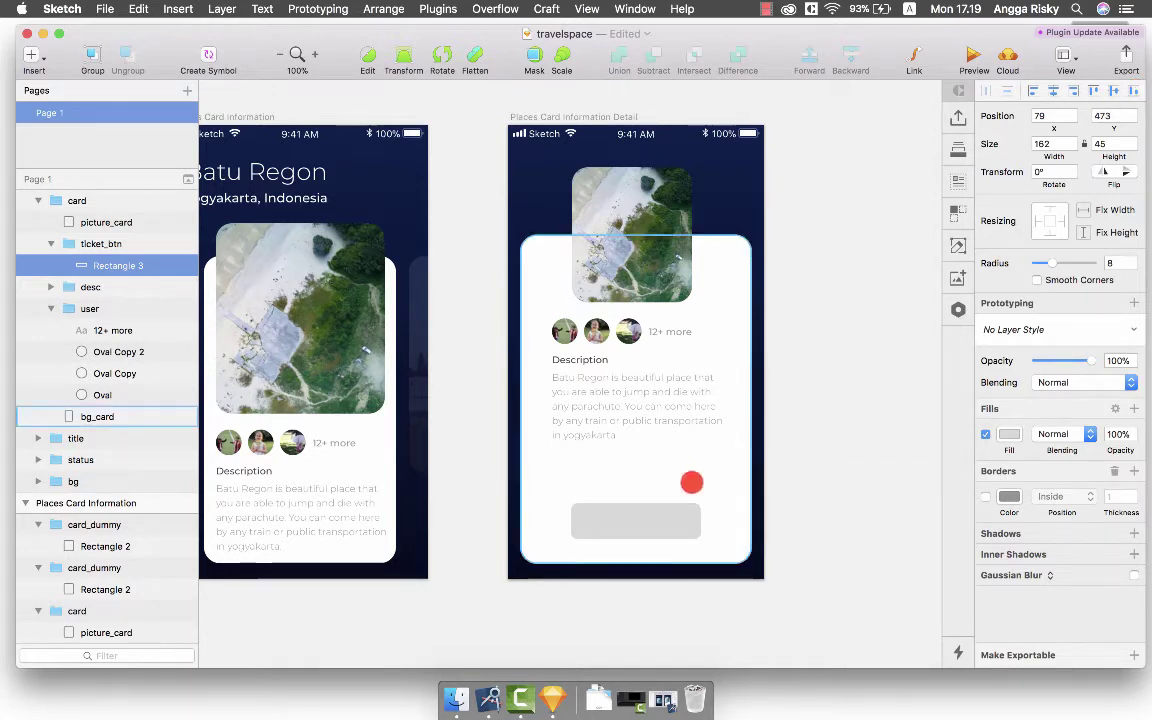
Fill the button rectangle with the dark navy 0F1D43 sampled from the Detail artboard's background.
{"action": "scroll", "coordinate": [655, 513], "scroll_direction": "left", "scroll_amount": 1}
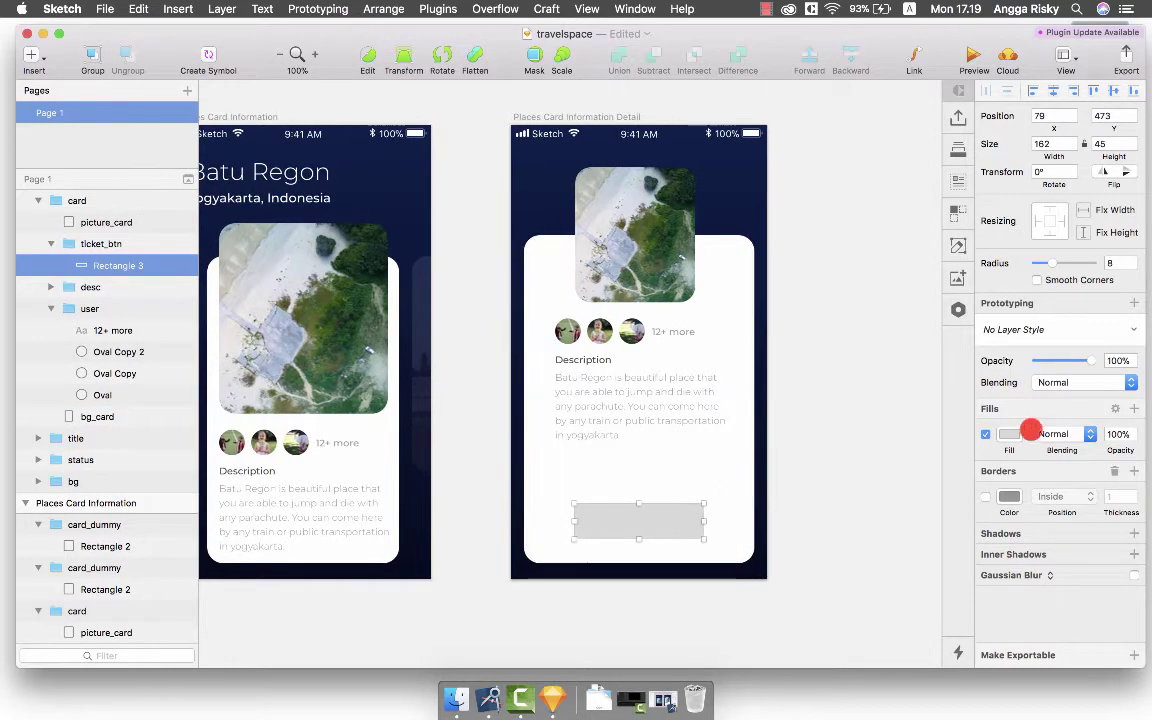
{"action": "left_click", "coordinate": [1010, 433]}
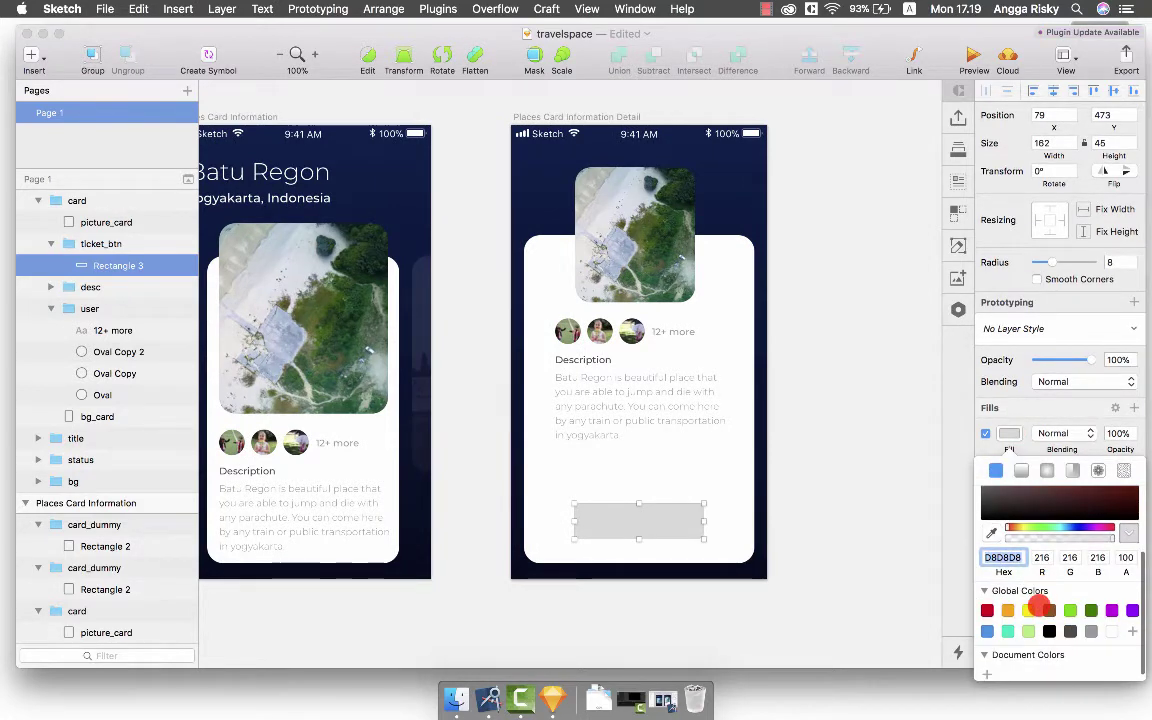
{"action": "scroll", "coordinate": [829, 449], "scroll_direction": "left", "scroll_amount": 3}
{"action": "scroll", "coordinate": [829, 449], "scroll_direction": "up", "scroll_amount": 1}
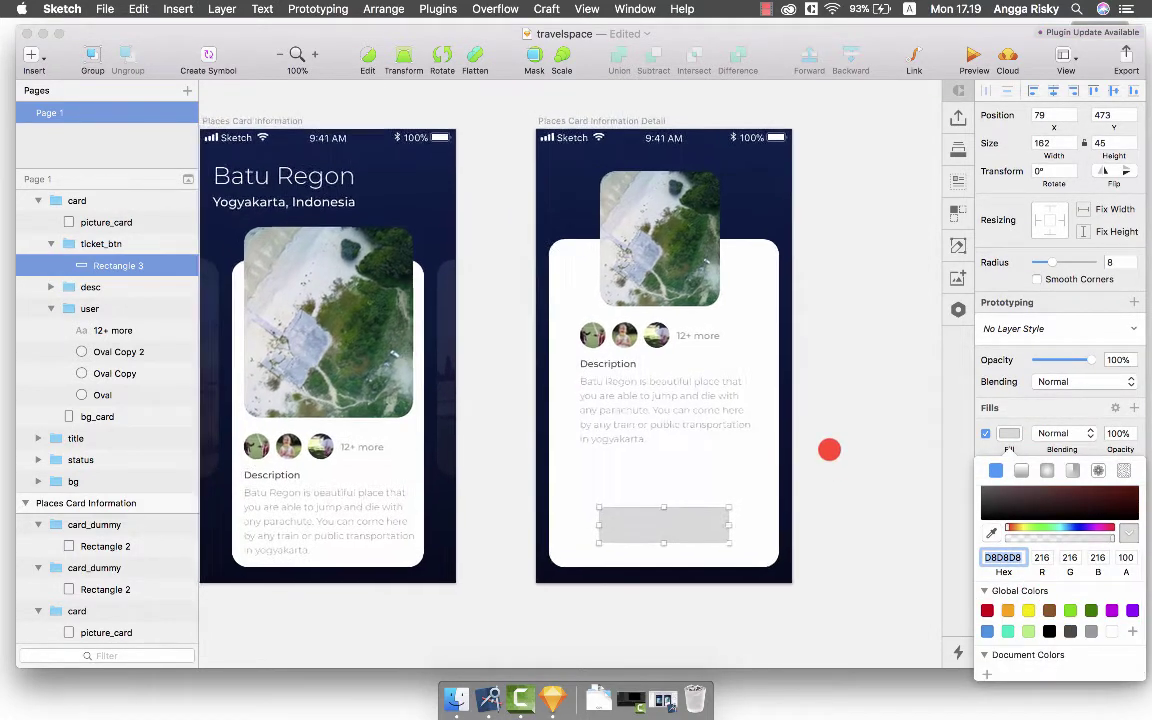
{"action": "left_click", "coordinate": [991, 533]}
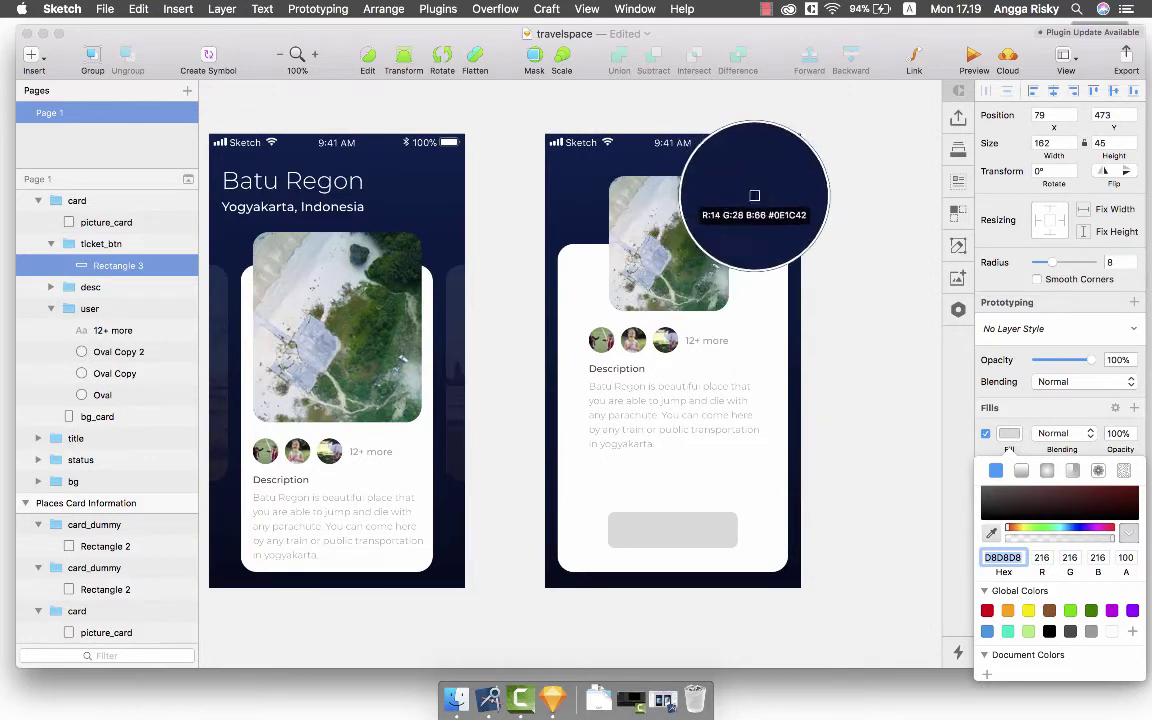
{"action": "left_click", "coordinate": [752, 191]}
Fill the button rectangle with the blue 3C64E8 sampled from the tab indicator beneath the globe icon on the Places artboard.
{"action": "scroll", "coordinate": [815, 478], "scroll_direction": "left", "scroll_amount": 10}
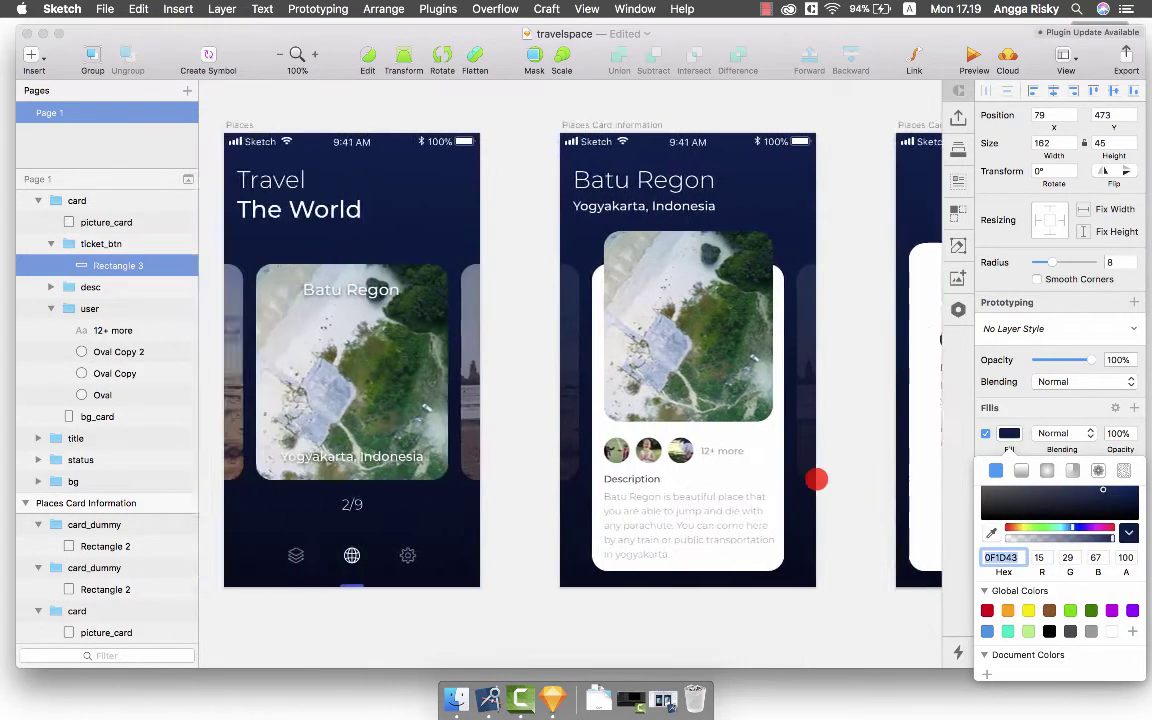
{"action": "scroll", "coordinate": [817, 480], "scroll_direction": "down", "scroll_amount": 3}
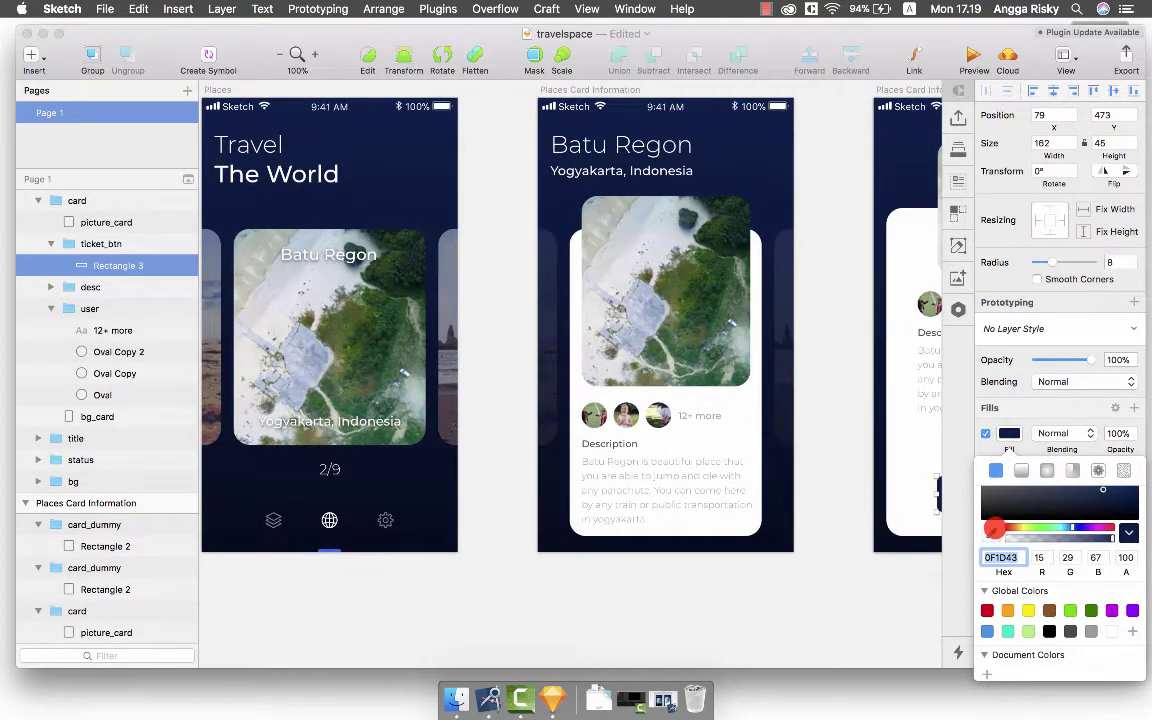
{"action": "left_click", "coordinate": [993, 529]}
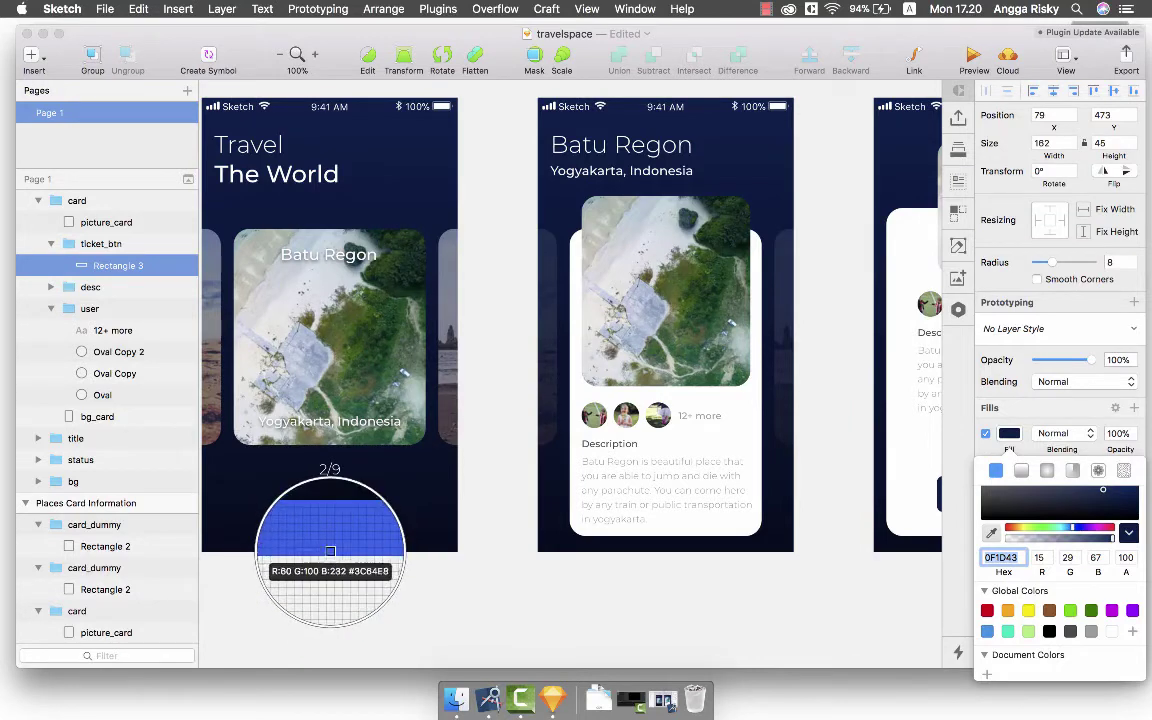
{"action": "left_click", "coordinate": [330, 550]}
{"action": "scroll", "coordinate": [545, 501], "scroll_direction": "right", "scroll_amount": 10}
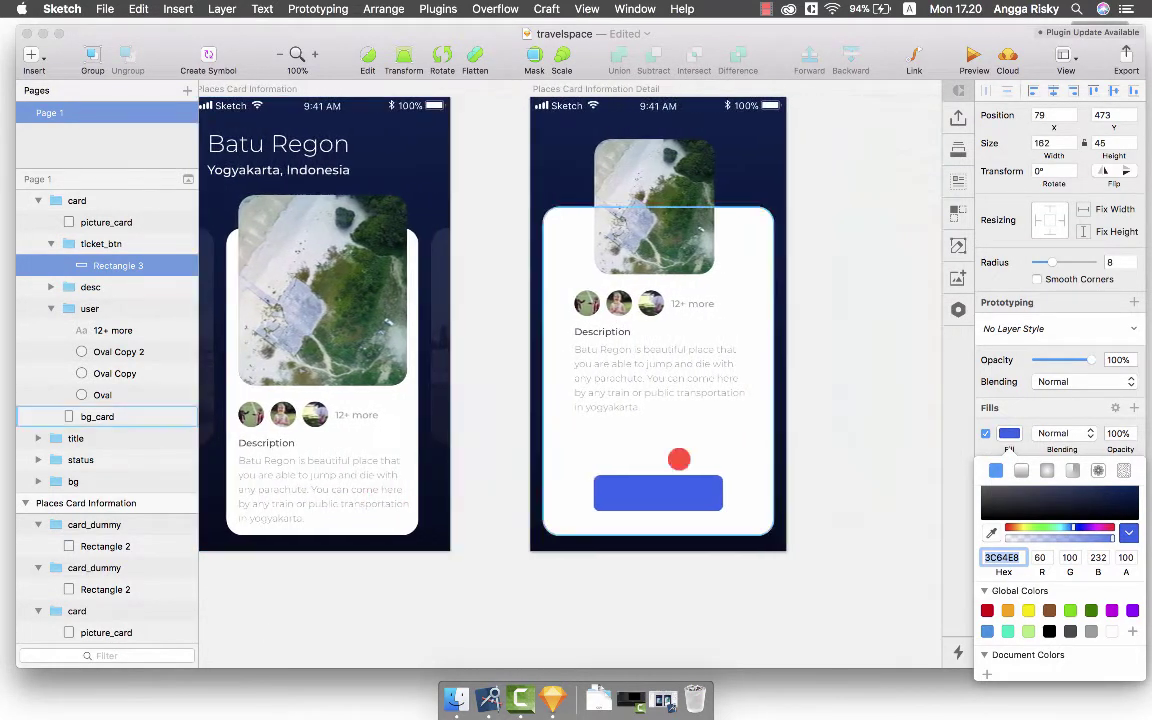
{"action": "left_click", "coordinate": [1009, 433]}
{"action": "scroll", "coordinate": [722, 478], "scroll_direction": "right", "scroll_amount": 1}
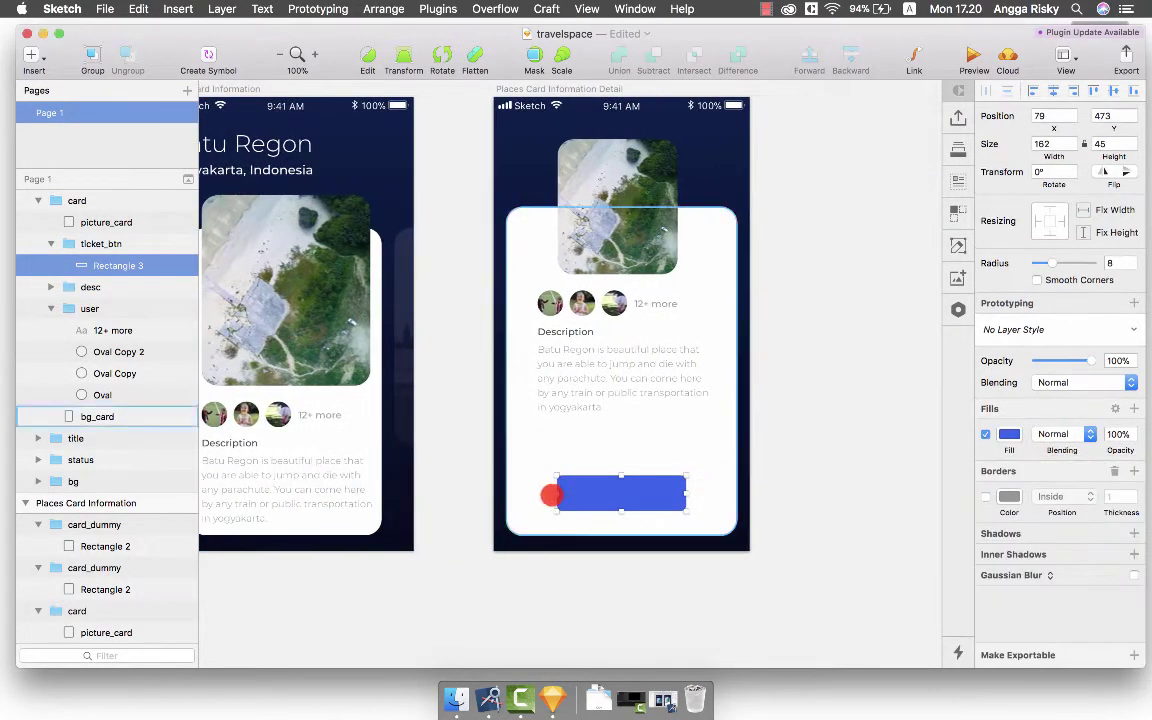
Add a text layer reading "Buy Ticket" on the blue button.
{"action": "left_click", "coordinate": [592, 493]}
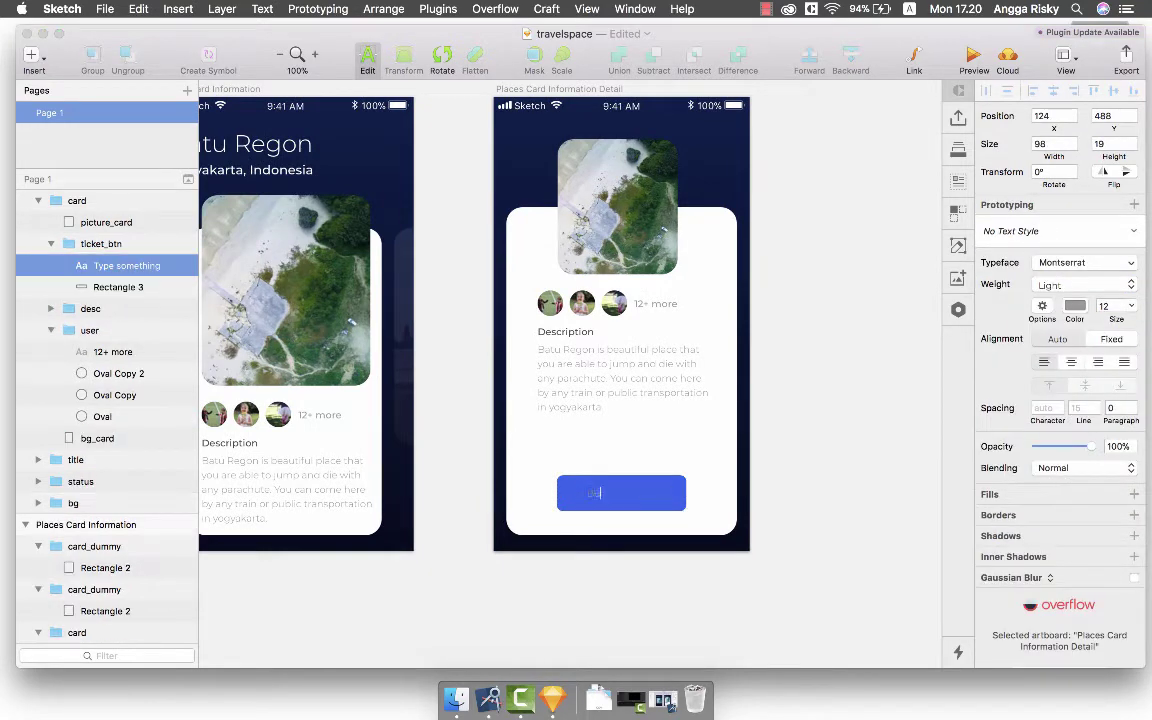
{"action": "type", "text": "Buy Ticket"}
{"action": "key", "text": "Escape"}
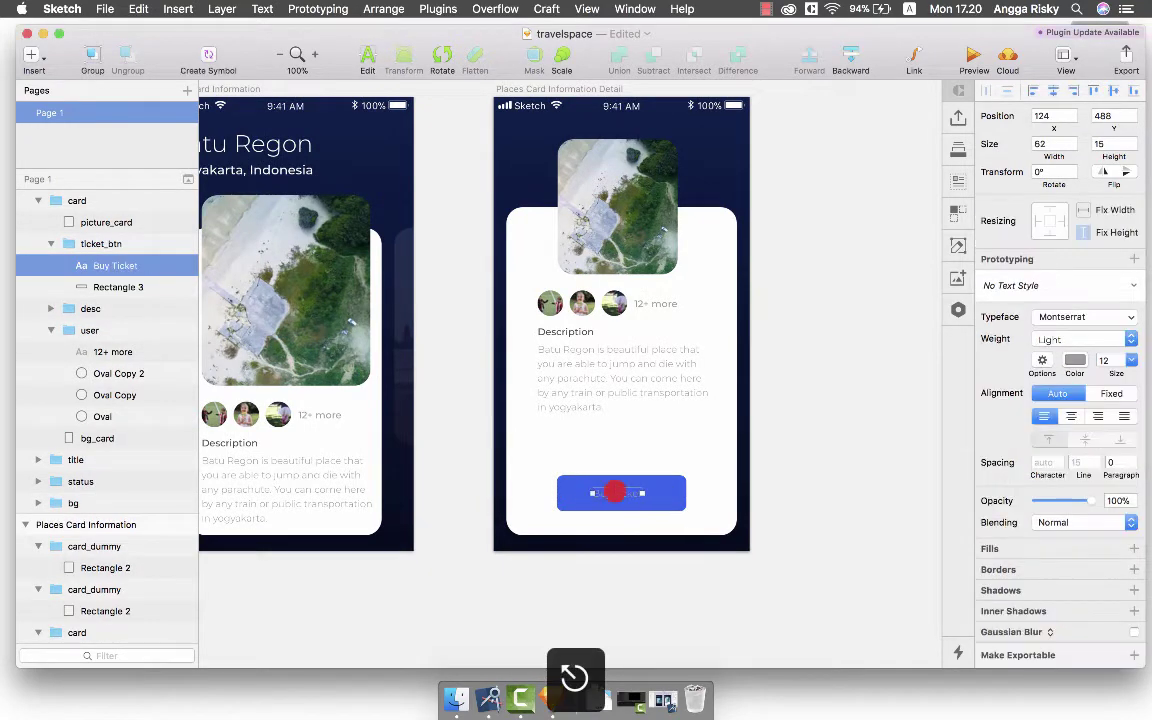
Set the Buy Ticket label to size 18, white FFFFFF and Medium weight.
{"action": "left_click", "coordinate": [1110, 359]}
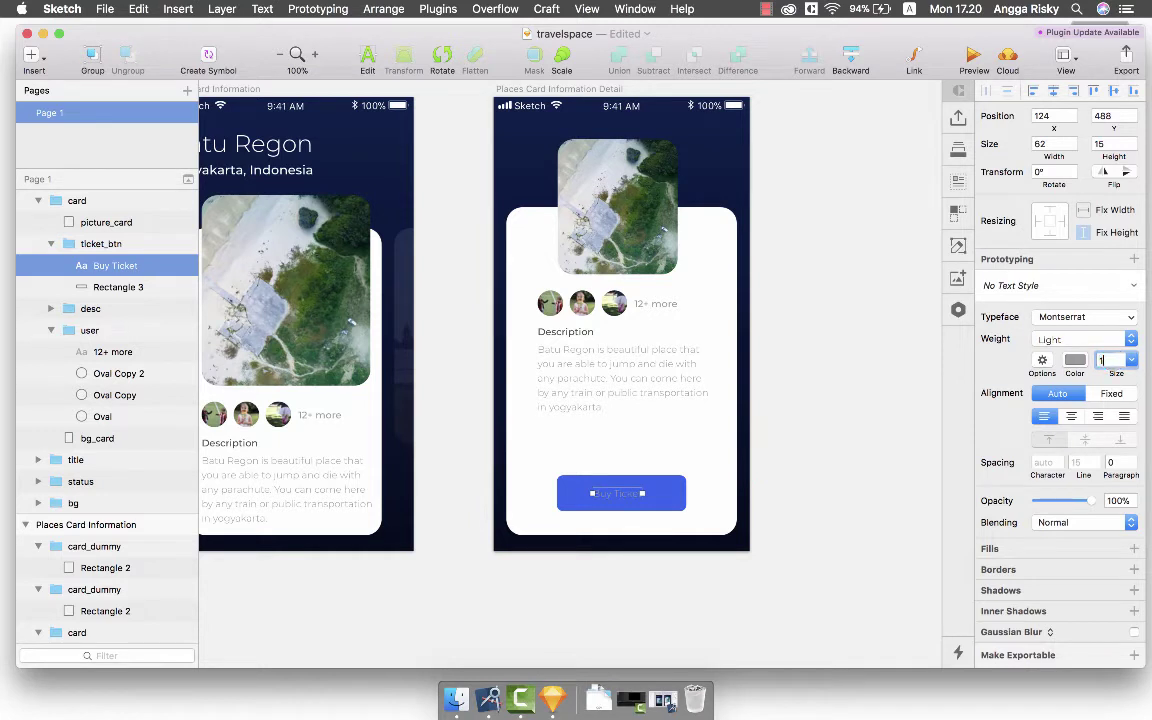
{"action": "key", "text": "ctrl+c"}
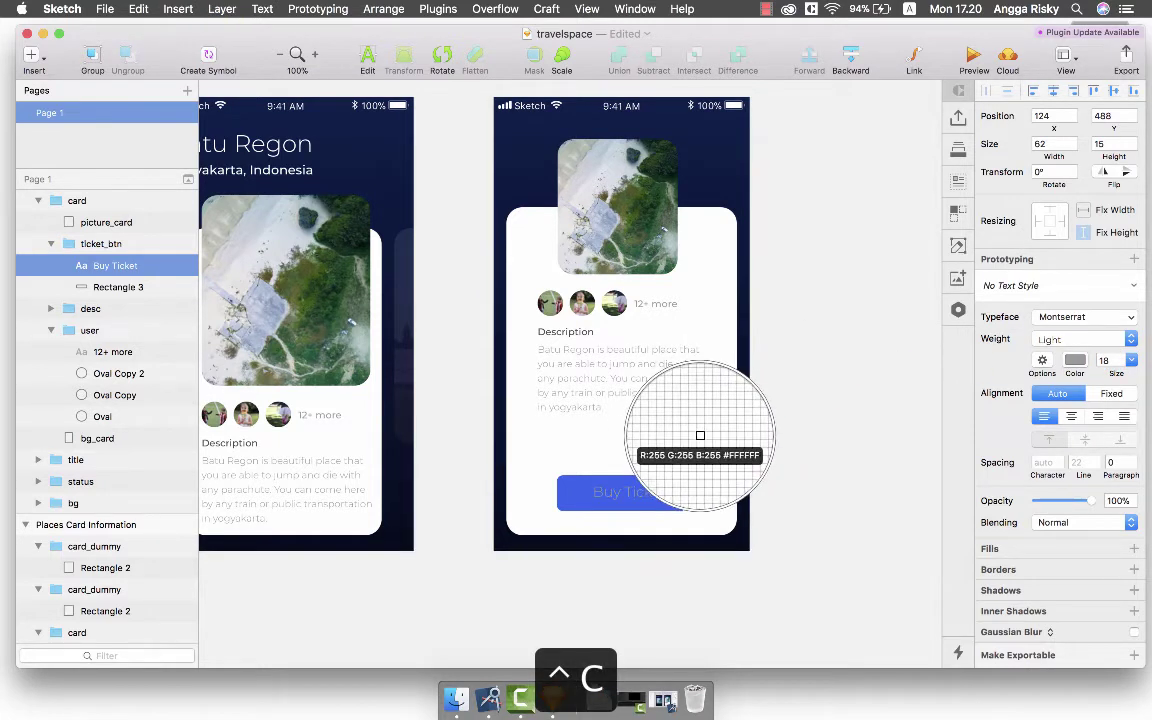
{"action": "left_click", "coordinate": [700, 508]}
{"action": "left_click", "coordinate": [1057, 339]}
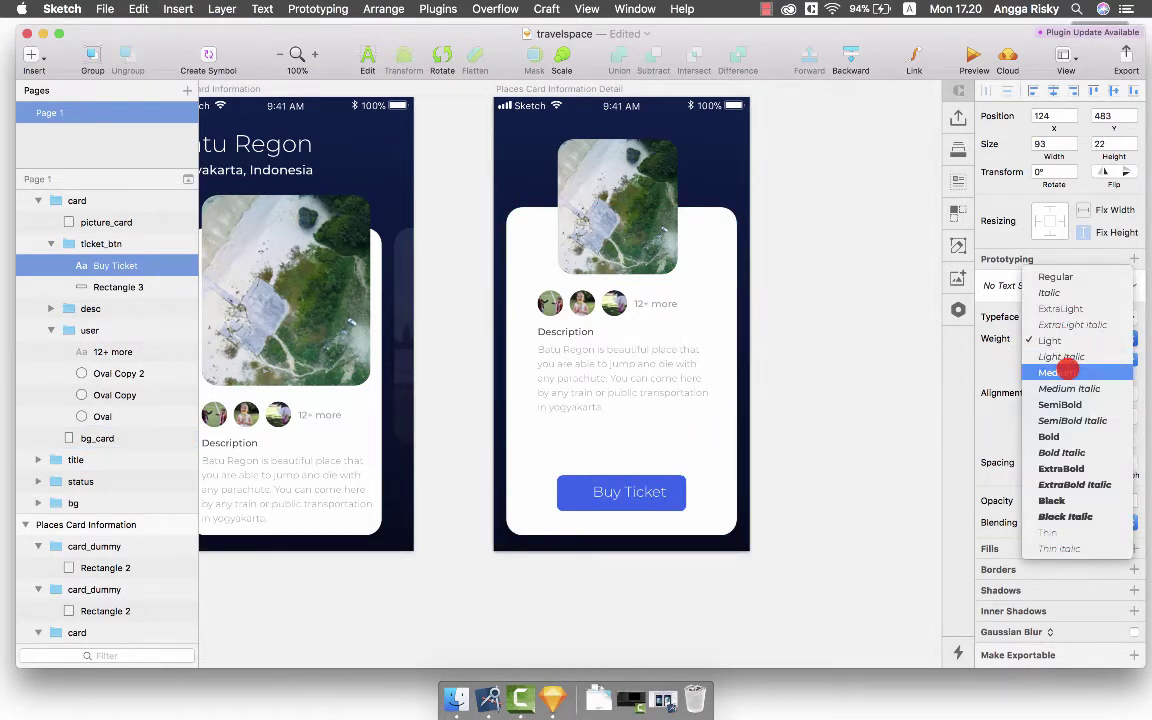
{"action": "left_click", "coordinate": [1059, 372]}
Centre the Buy Ticket label horizontally and vertically on its blue rectangle.
{"action": "left_click", "coordinate": [609, 506], "text": "shift"}
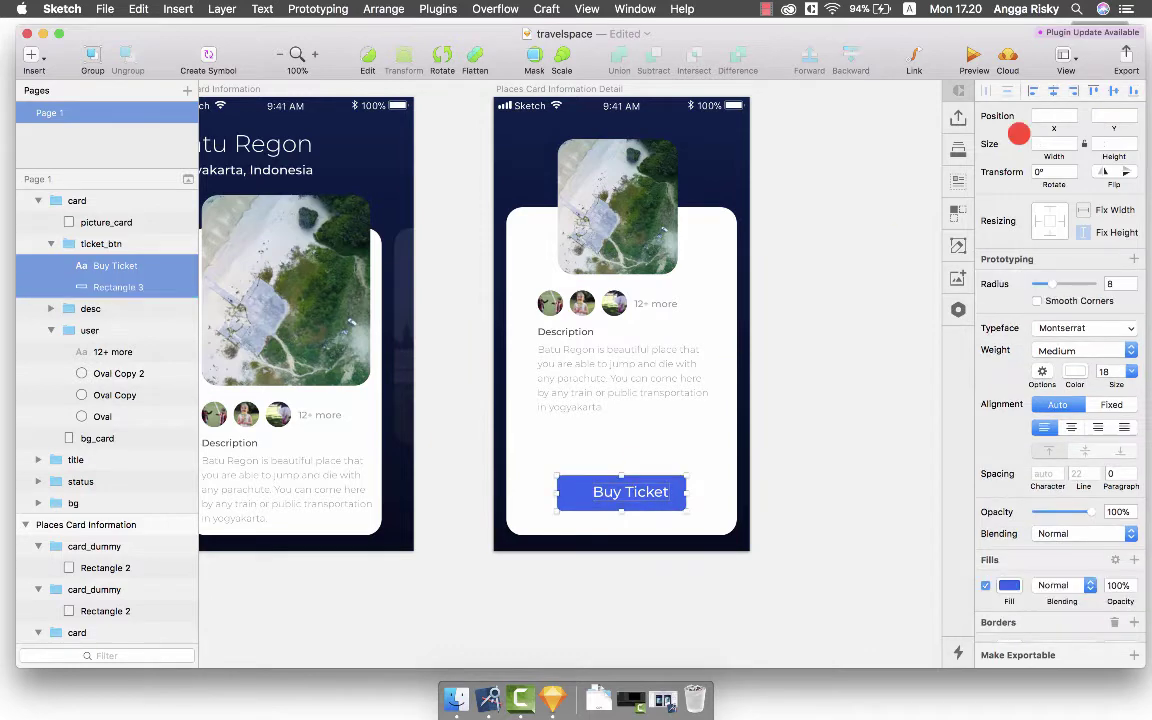
{"action": "left_click", "coordinate": [1052, 91]}
{"action": "left_click", "coordinate": [1106, 92]}
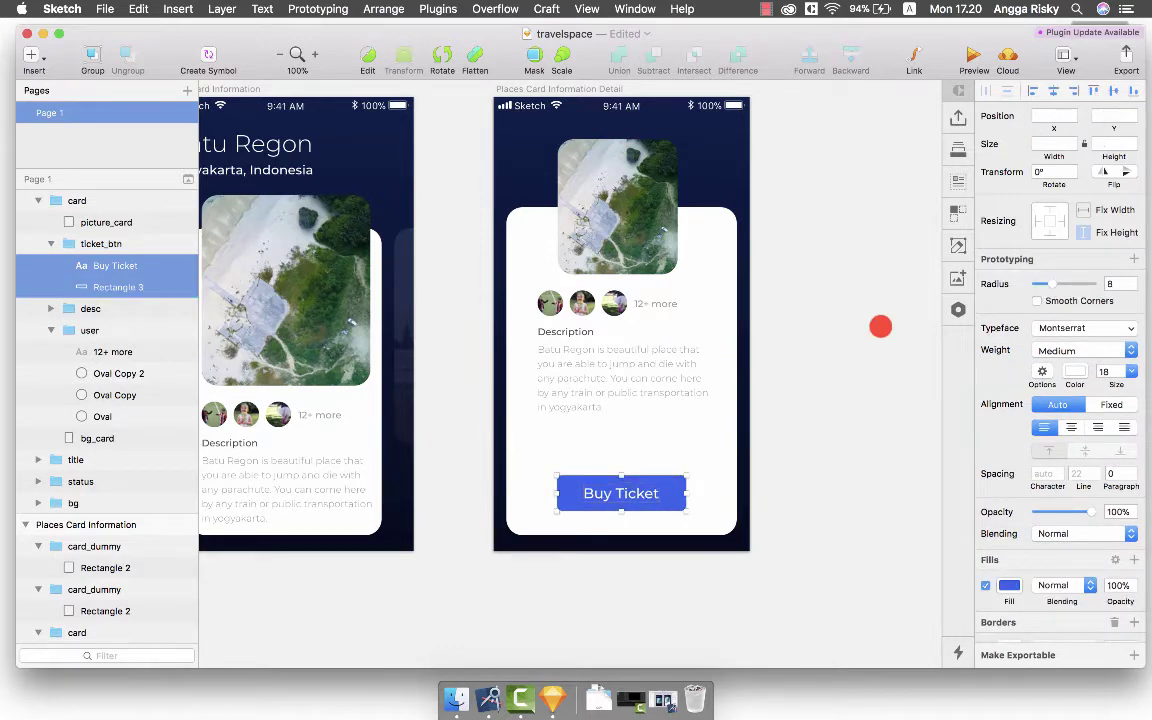
{"action": "left_click", "coordinate": [643, 464]}
{"action": "left_click", "coordinate": [636, 490]}
{"action": "left_click", "coordinate": [636, 492]}
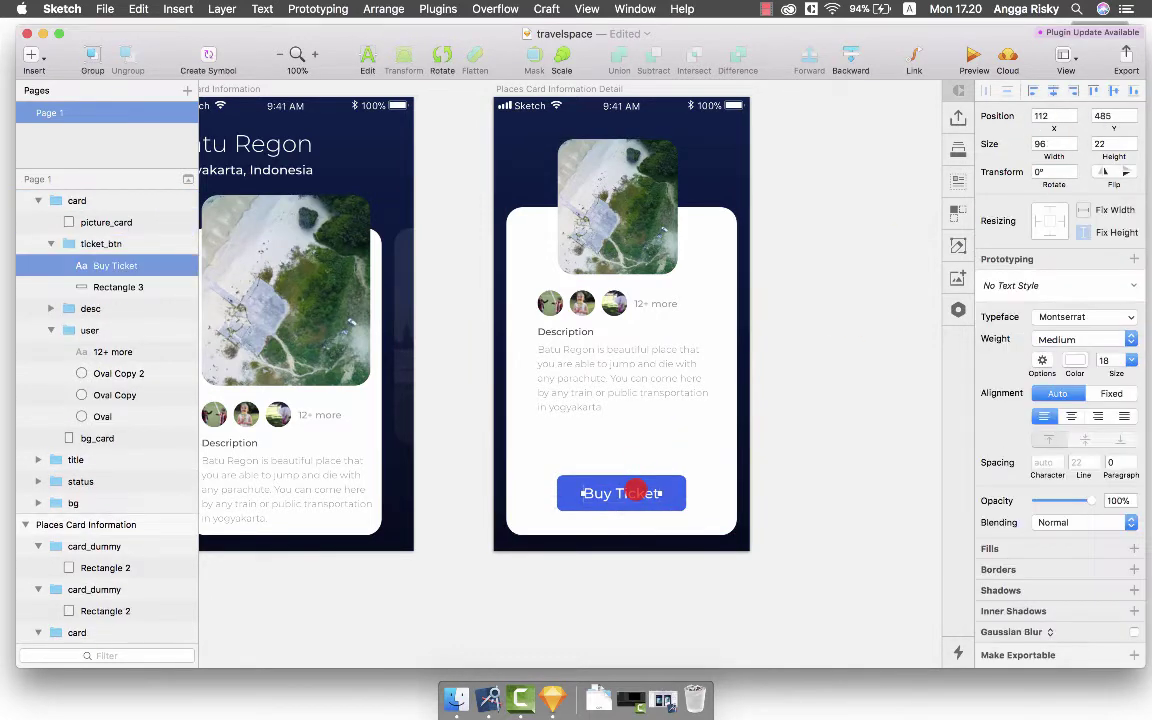
Add a shadow to the Buy Ticket rectangle and give it the rectangle's own fill colour, 3C64E8.
{"action": "left_click", "coordinate": [663, 490]}
{"action": "scroll", "coordinate": [663, 483], "scroll_direction": "right", "scroll_amount": 1}
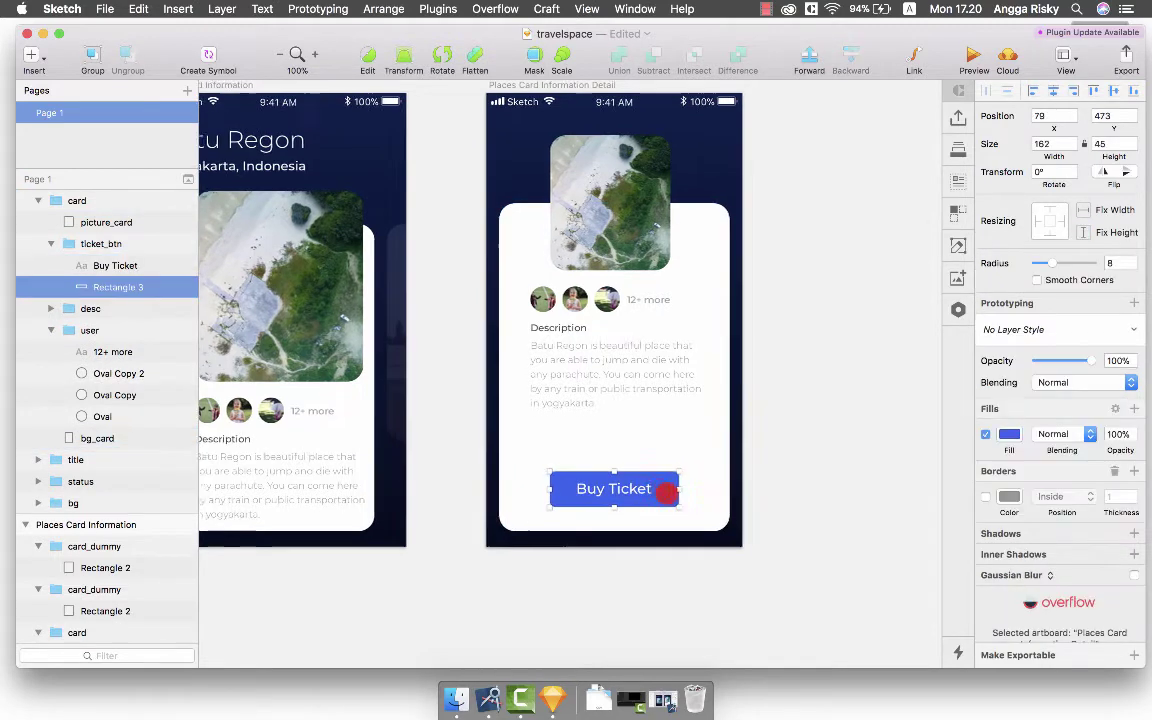
{"action": "left_click", "coordinate": [1011, 433]}
{"action": "key", "text": "super+c"}
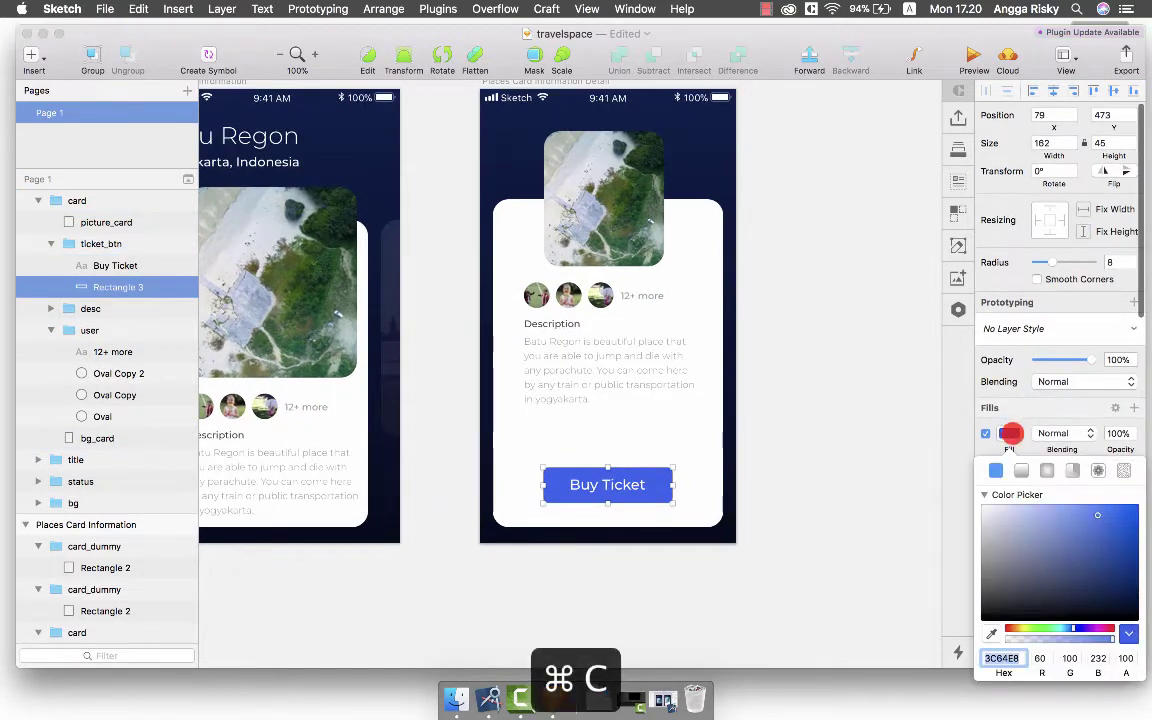
{"action": "left_click", "coordinate": [794, 470]}
{"action": "key", "text": "super+equal"}
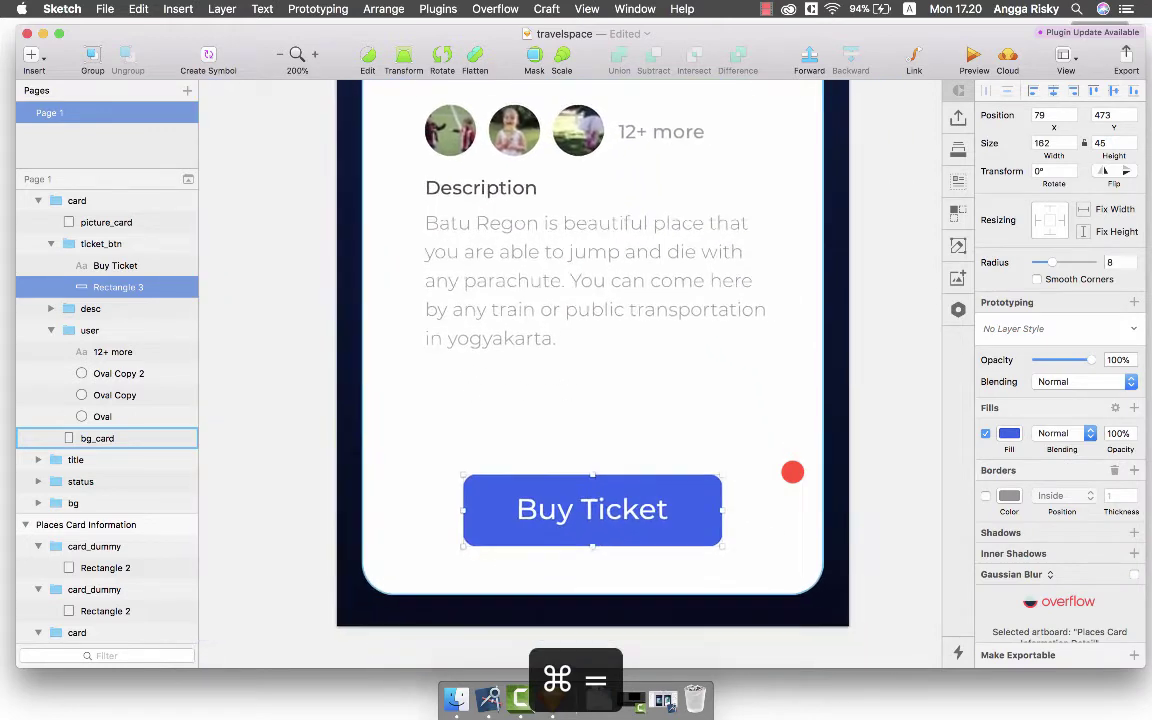
{"action": "left_click", "coordinate": [1061, 539]}
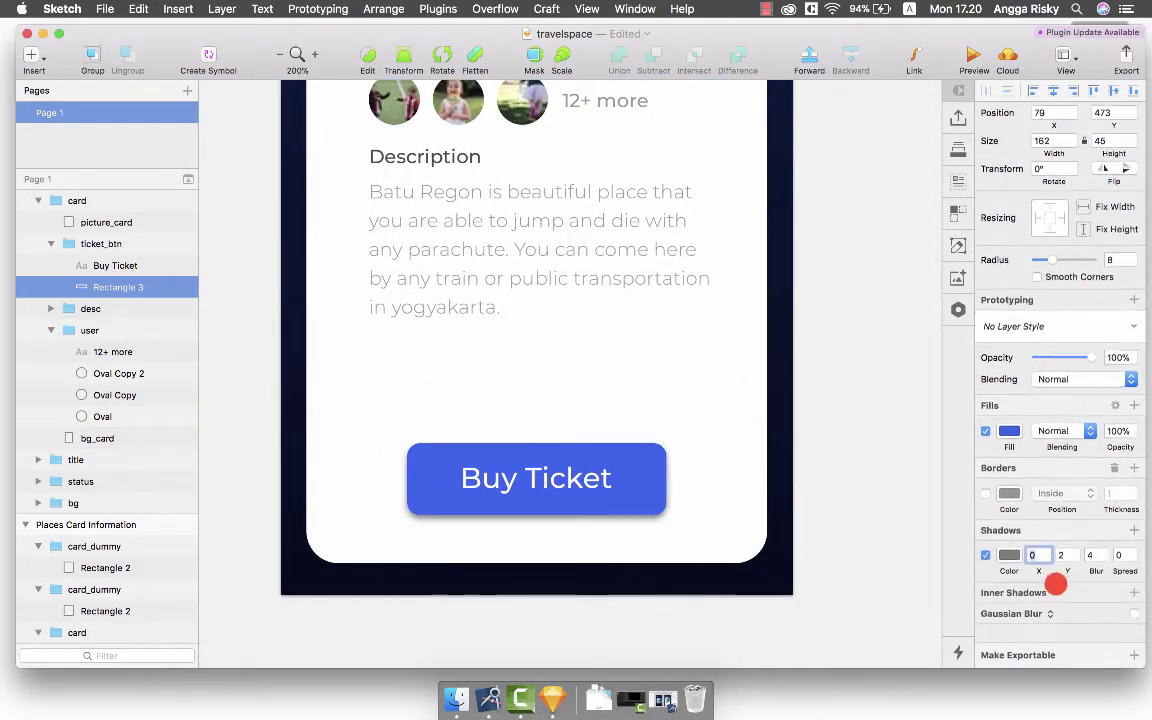
{"action": "left_click", "coordinate": [1005, 556]}
{"action": "left_click", "coordinate": [1001, 610]}
{"action": "key", "text": "super+v"}
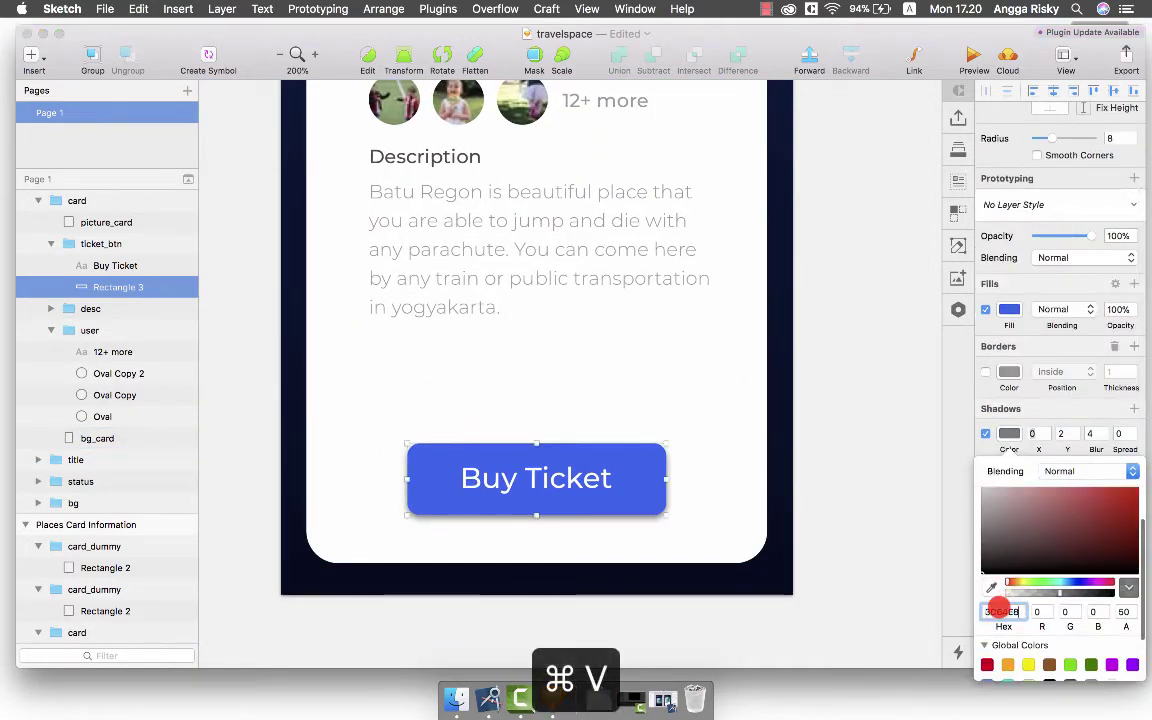
{"action": "left_click", "coordinate": [861, 398]}
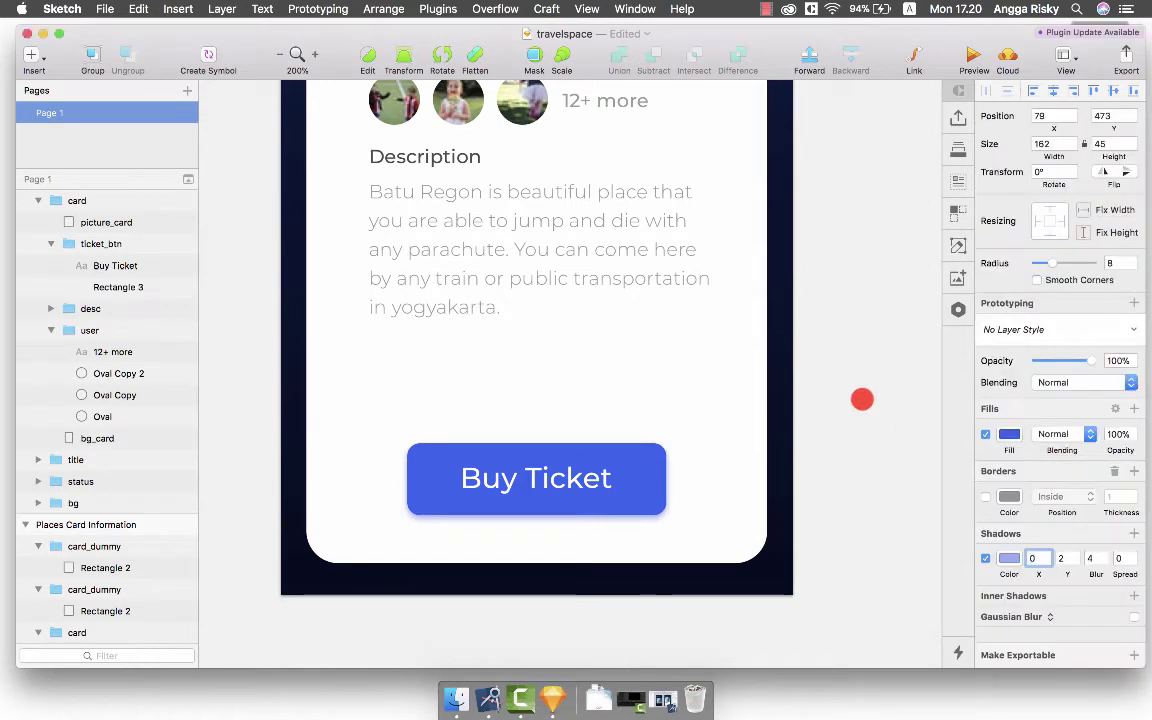
{"action": "left_click", "coordinate": [861, 398]}
Scale the Buy Ticket button group to 80% from its centre and nudge it down to Y 482.
{"action": "key", "text": "super+minus"}
{"action": "scroll", "coordinate": [862, 399], "scroll_direction": "up", "scroll_amount": 3}
{"action": "scroll", "coordinate": [862, 399], "scroll_direction": "left", "scroll_amount": 3}
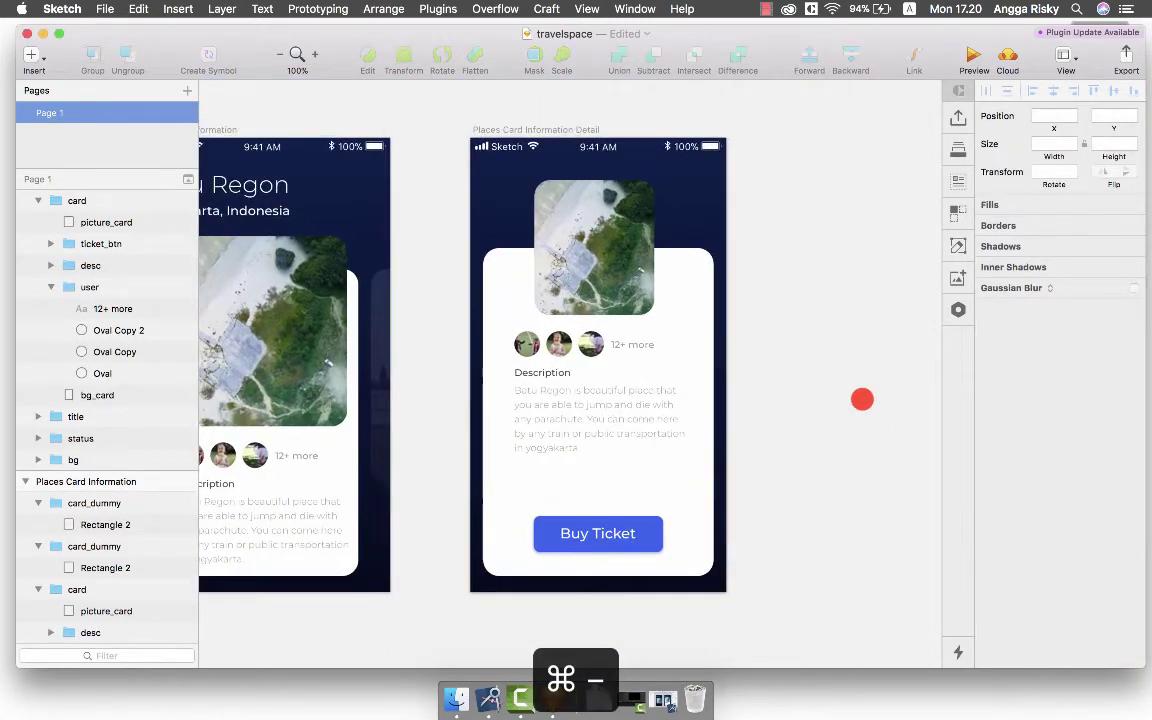
{"action": "scroll", "coordinate": [817, 371], "scroll_direction": "down", "scroll_amount": 2}
{"action": "scroll", "coordinate": [817, 371], "scroll_direction": "right", "scroll_amount": 1}
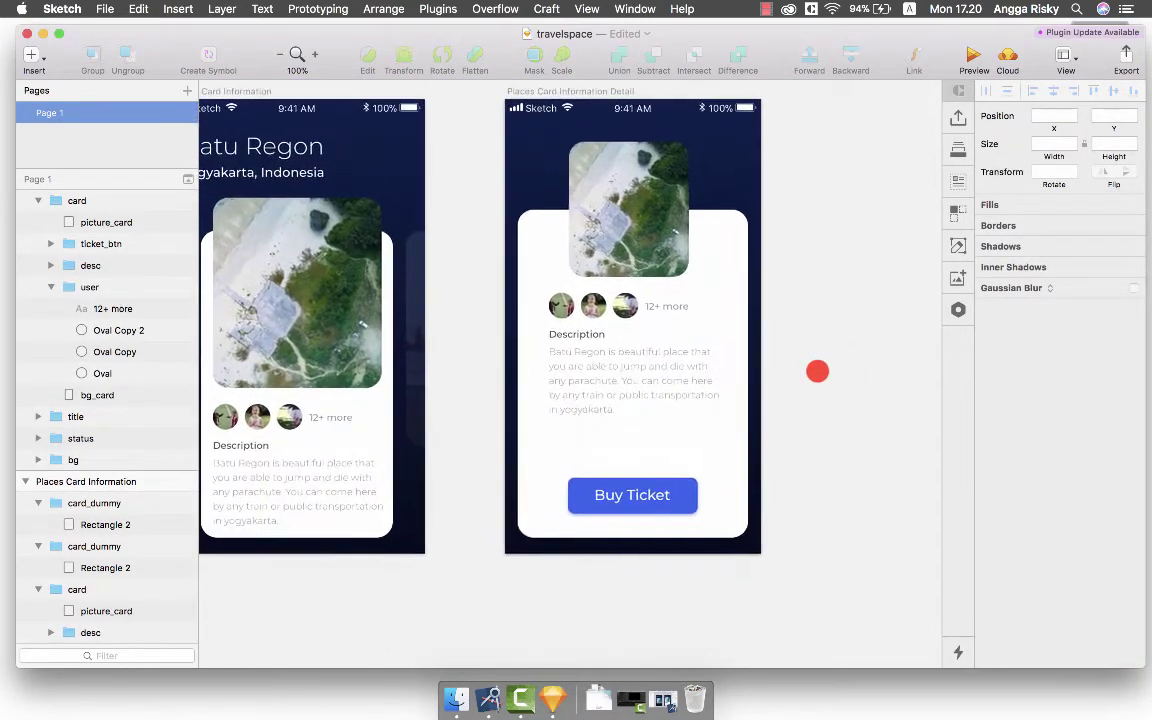
{"action": "left_click", "coordinate": [663, 493]}
{"action": "left_click", "coordinate": [661, 495]}
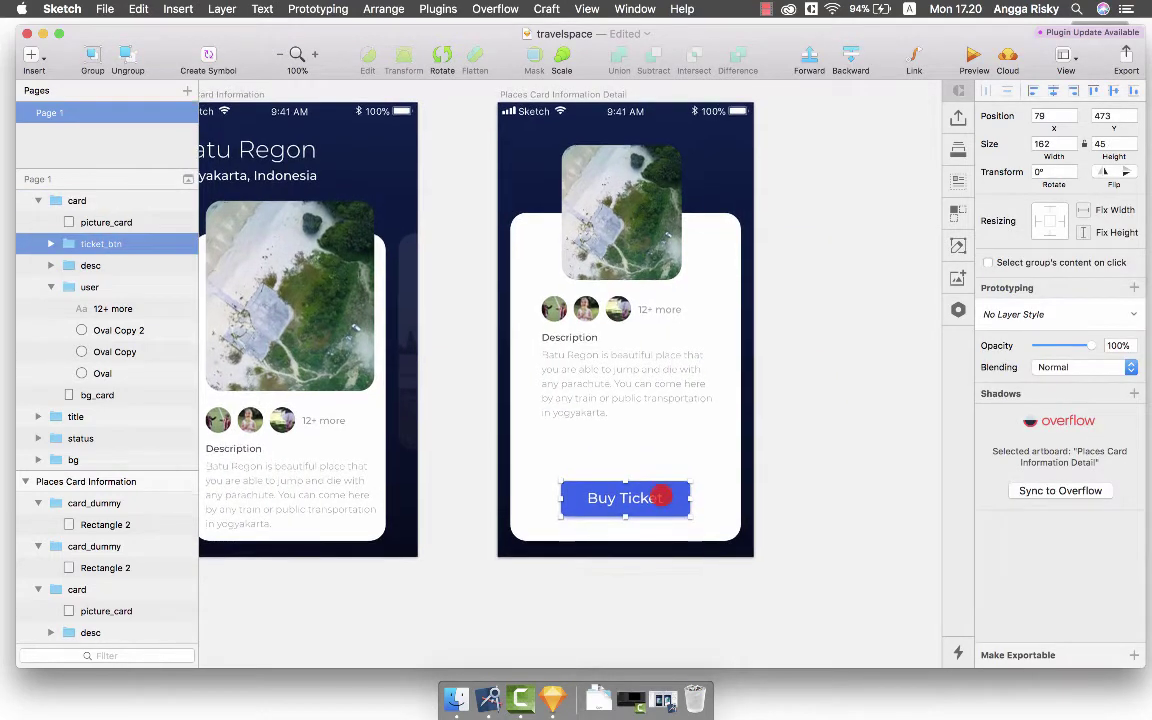
{"action": "scroll", "coordinate": [690, 460], "scroll_direction": "up", "scroll_amount": 1}
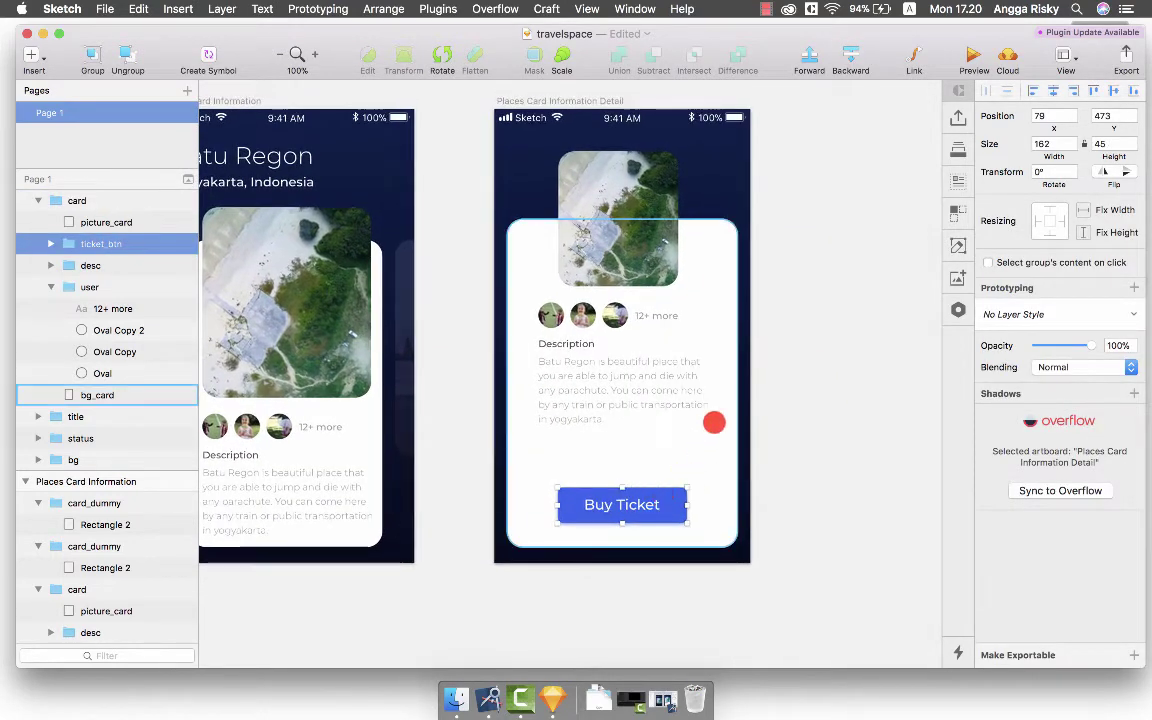
{"action": "key", "text": "super+k"}
{"action": "type", "text": "80"}
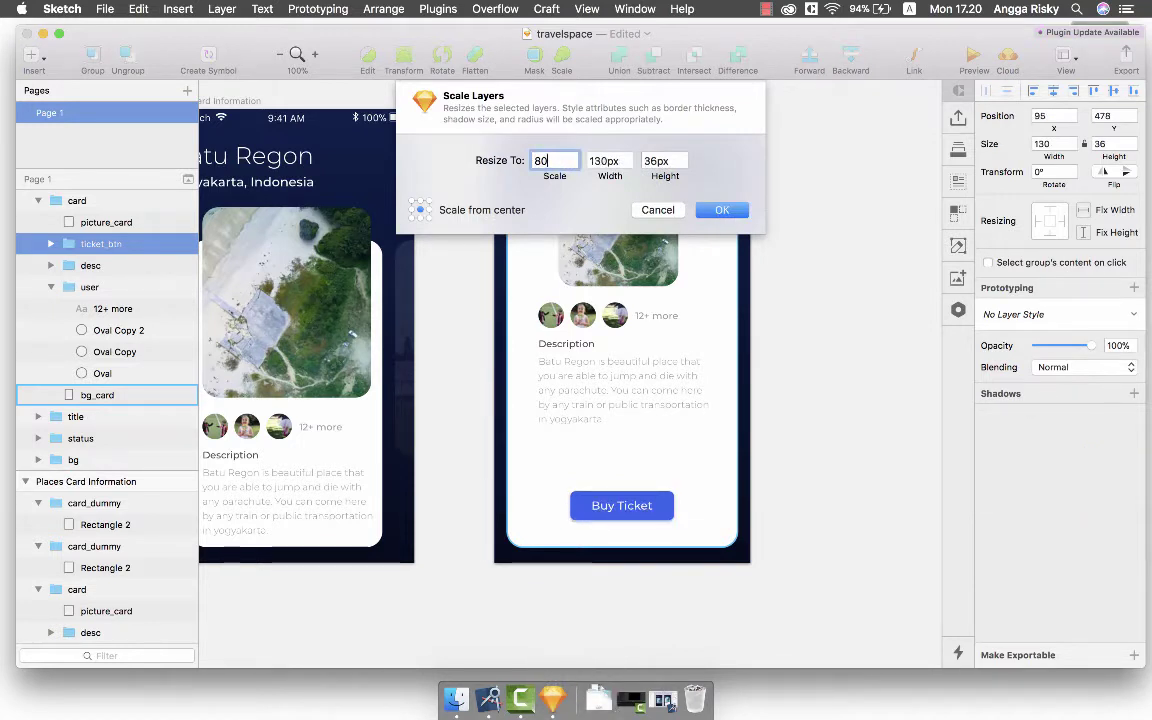
{"action": "key", "text": "Return"}
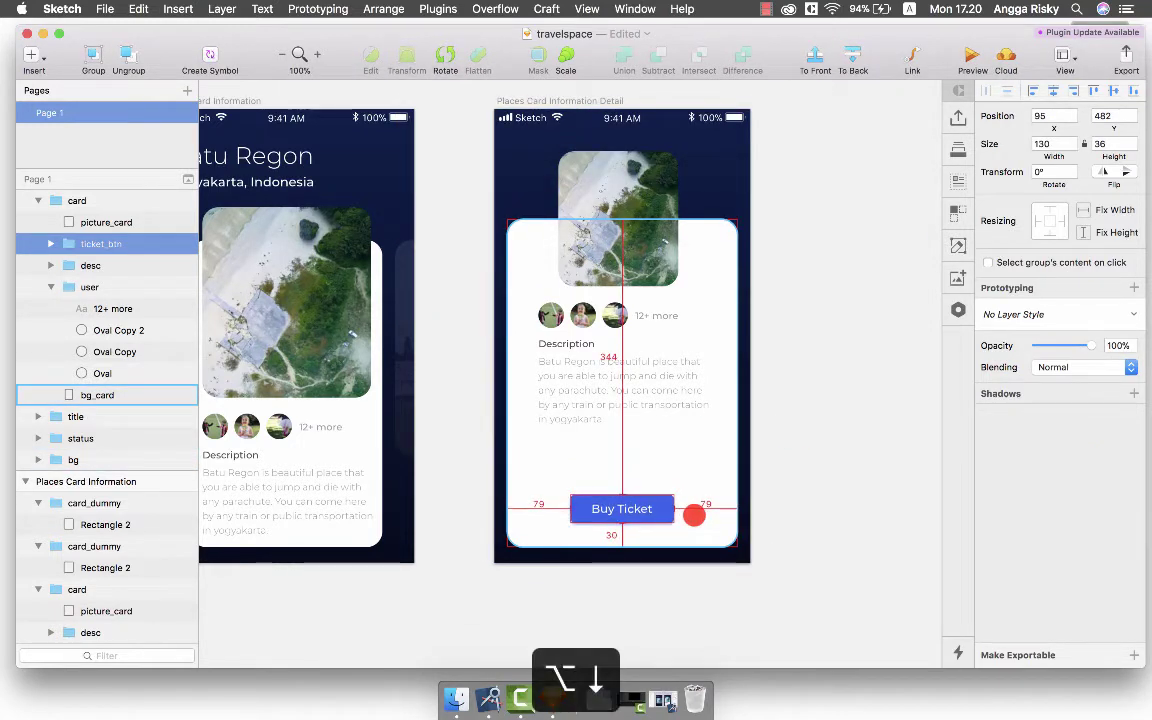
Deselect the button group and save the document.
{"action": "left_click", "coordinate": [840, 488]}
{"action": "scroll", "coordinate": [820, 456], "scroll_direction": "right", "scroll_amount": 1}
{"action": "scroll", "coordinate": [820, 456], "scroll_direction": "down", "scroll_amount": 1}
{"action": "key", "text": "super+s"}
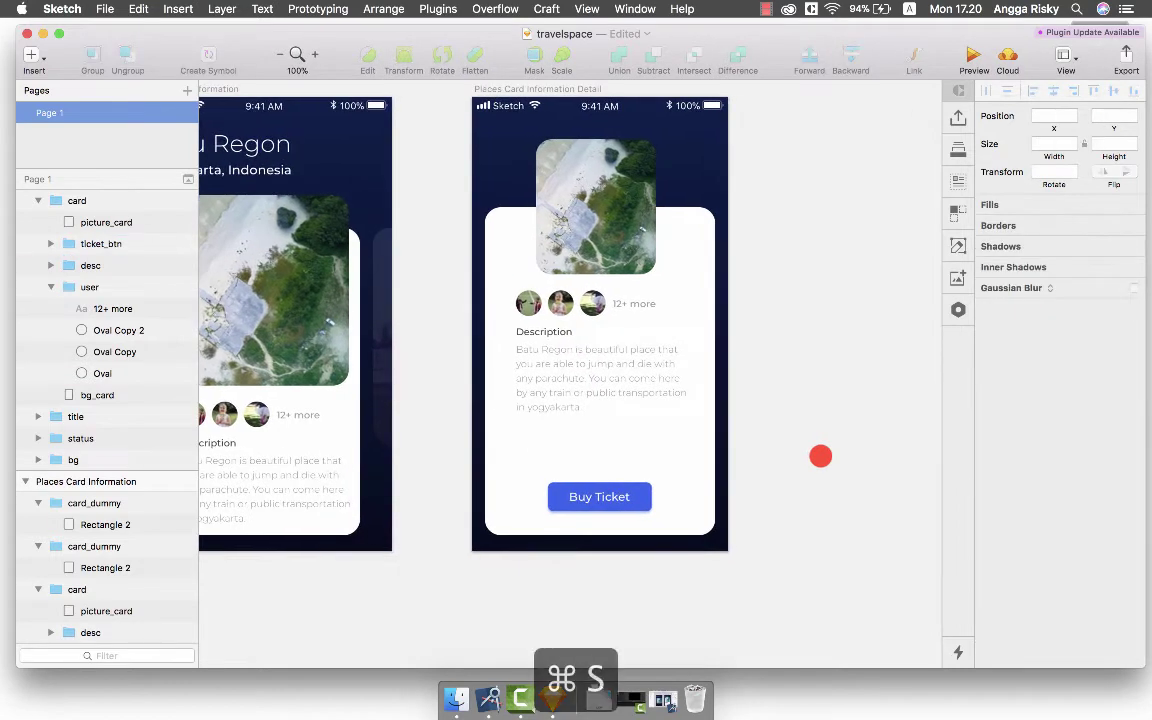
Extend the card's white background upward to a height of about 459 px, keeping its bottom edge in place.
{"action": "scroll", "coordinate": [824, 457], "scroll_direction": "down", "scroll_amount": 1}
{"action": "scroll", "coordinate": [805, 445], "scroll_direction": "up", "scroll_amount": 2}
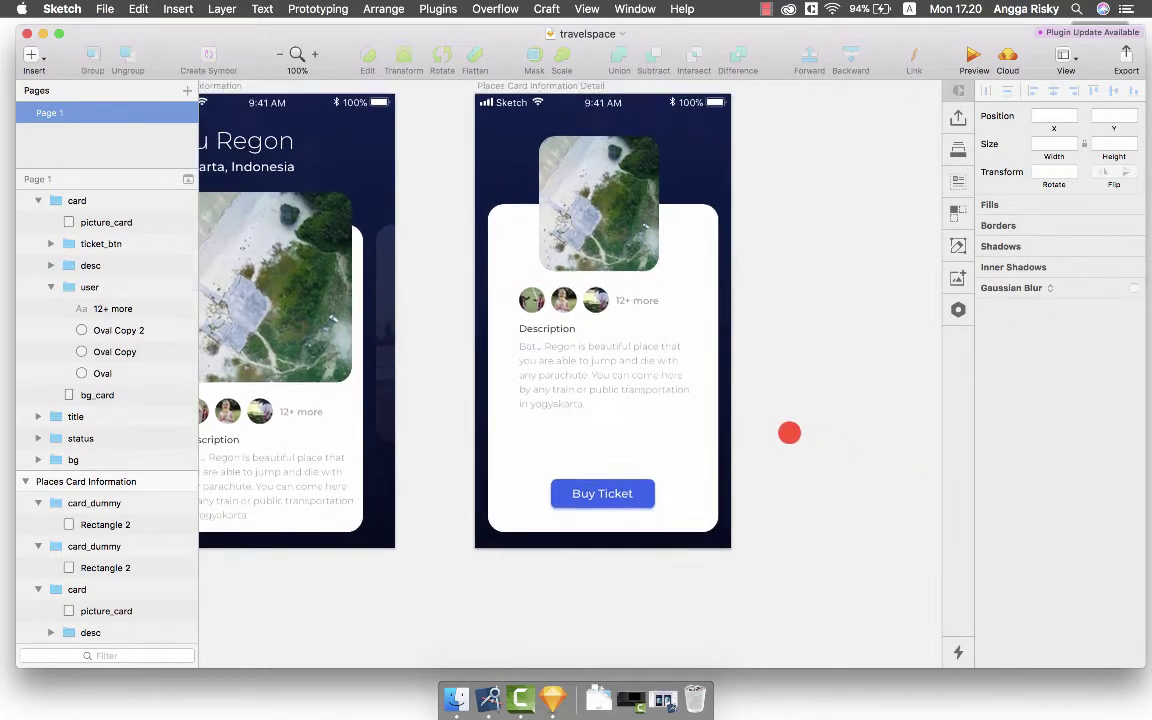
{"action": "left_click", "coordinate": [644, 460]}
{"action": "scroll", "coordinate": [644, 460], "scroll_direction": "up", "scroll_amount": 1}
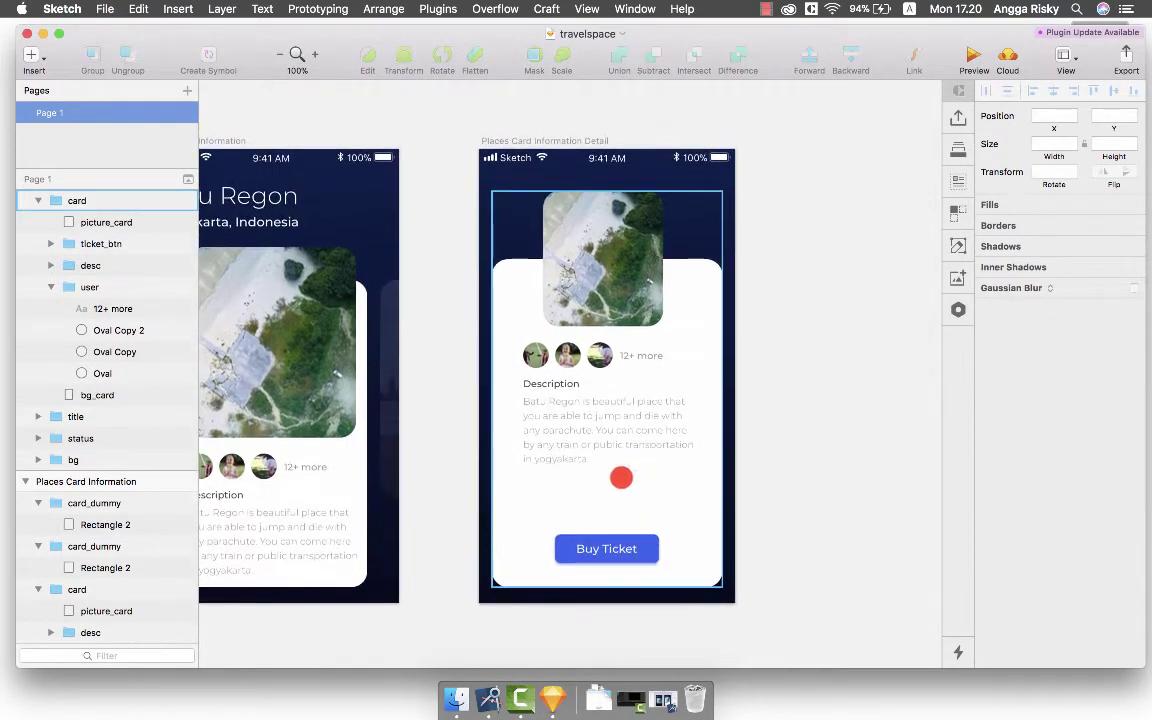
{"action": "scroll", "coordinate": [621, 477], "scroll_direction": "up", "scroll_amount": 1}
{"action": "double_click", "coordinate": [696, 291]}
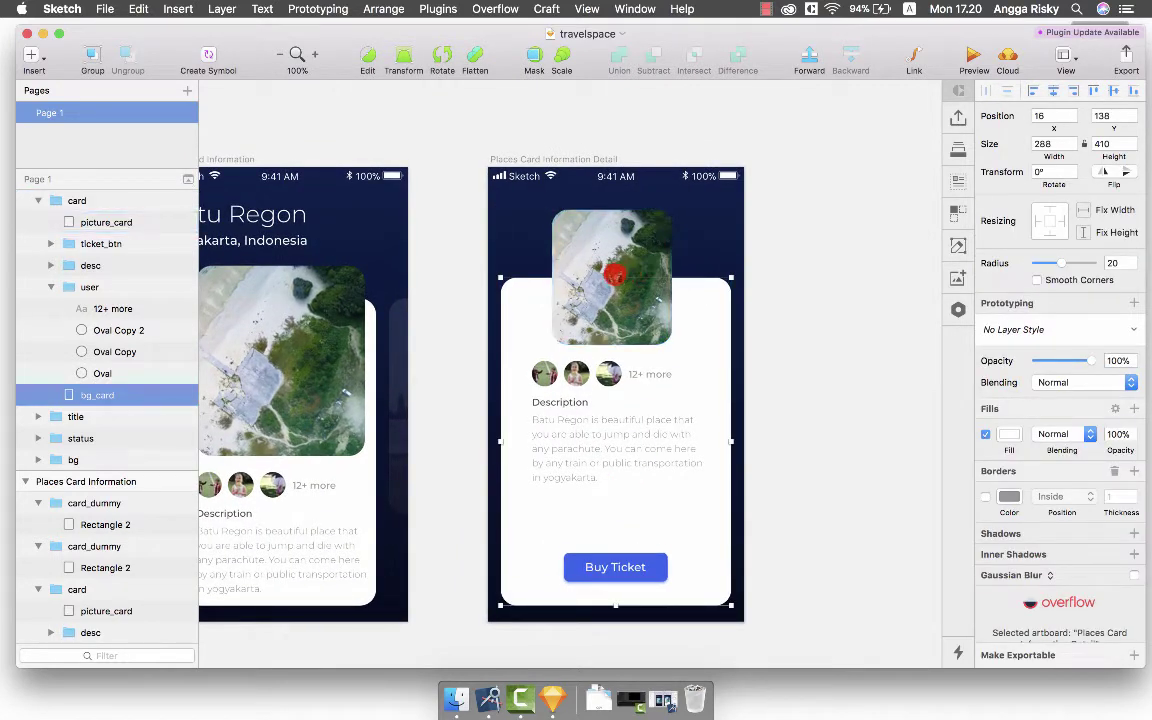
{"action": "left_click_drag", "start_coordinate": [616, 276], "coordinate": [616, 240]}
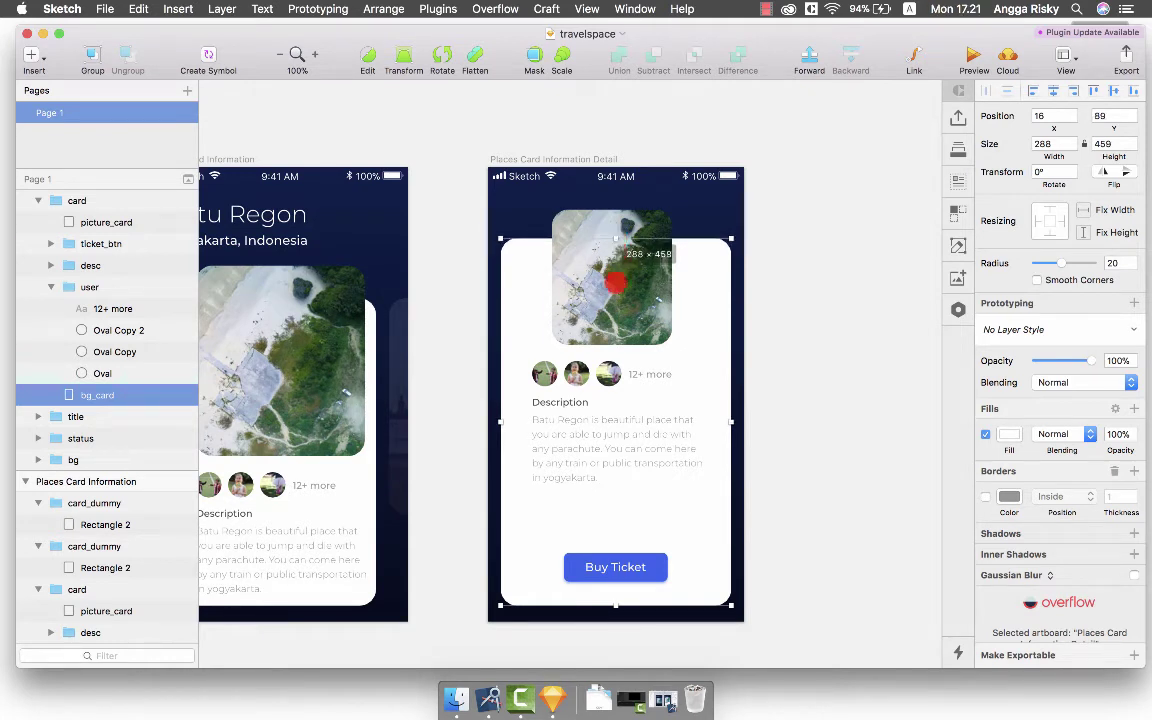
Shrink the card picture to about 116 × 131 px, centre it horizontally and move it up to Y 44.
{"action": "left_click", "coordinate": [615, 284]}
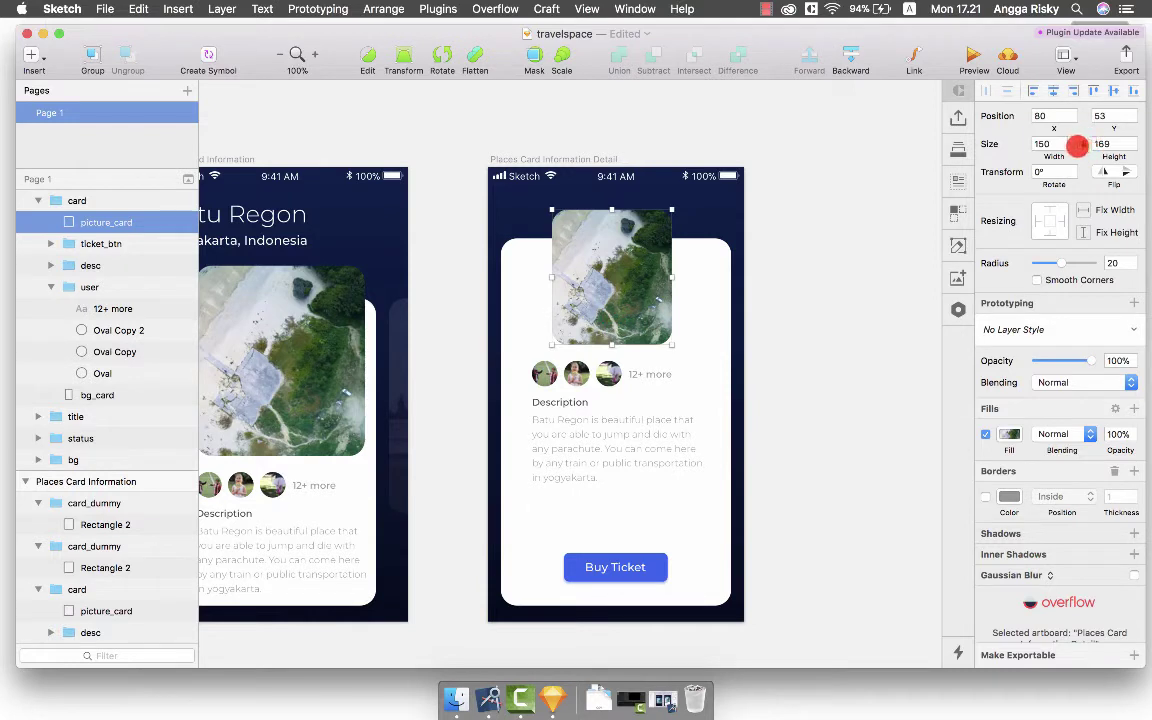
{"action": "left_click_drag", "start_coordinate": [669, 341], "coordinate": [640, 311]}
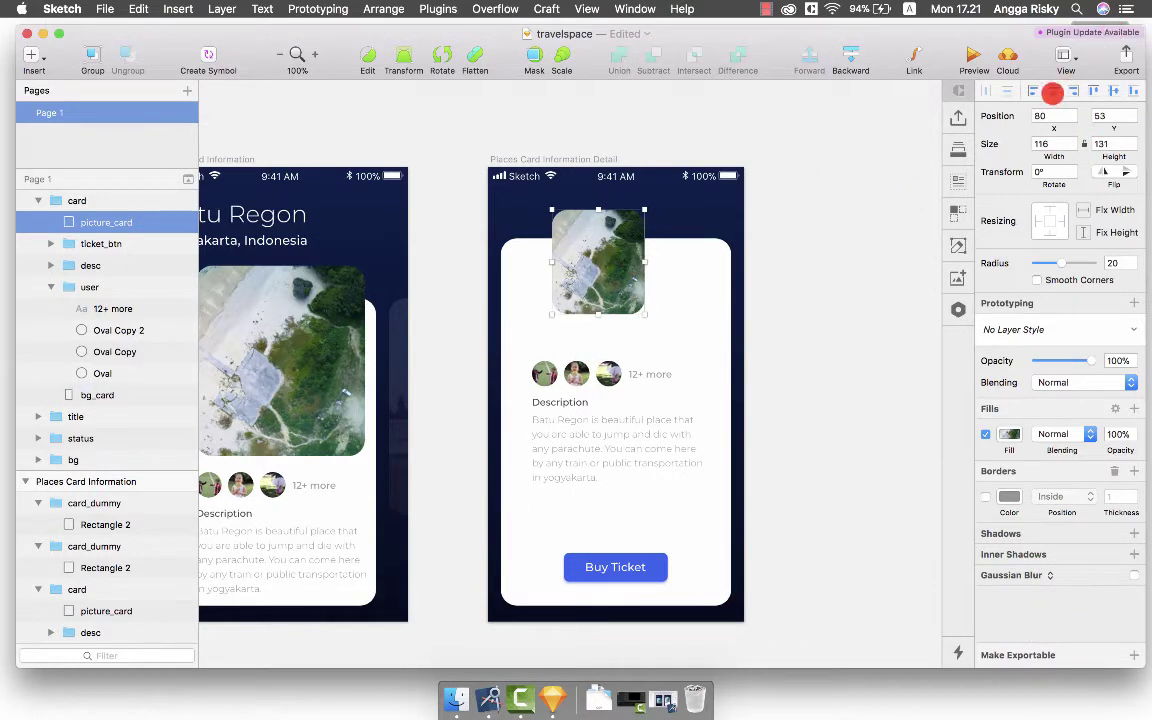
{"action": "left_click", "coordinate": [1052, 93]}
{"action": "key", "text": "alt+shift+Up"}
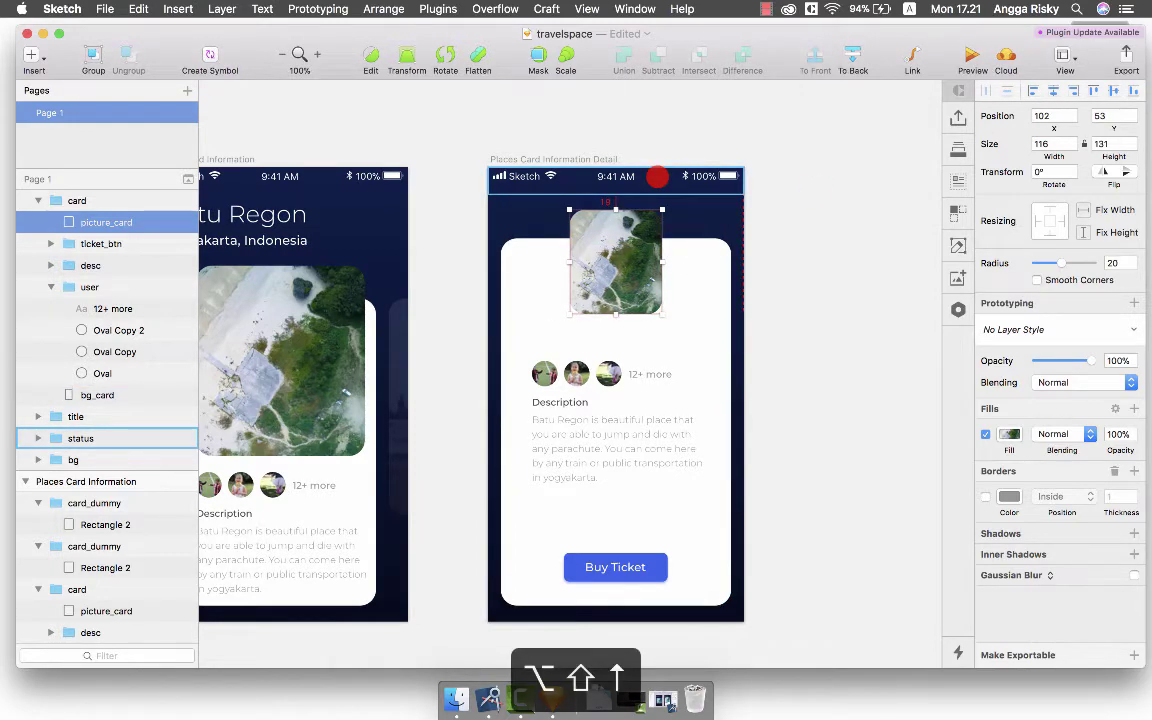
{"action": "key", "text": "alt+Down"}
Move the avatar row and description block up together toward the card picture, placing the Description heading at Y 239.
{"action": "scroll", "coordinate": [820, 326], "scroll_direction": "left", "scroll_amount": 1}
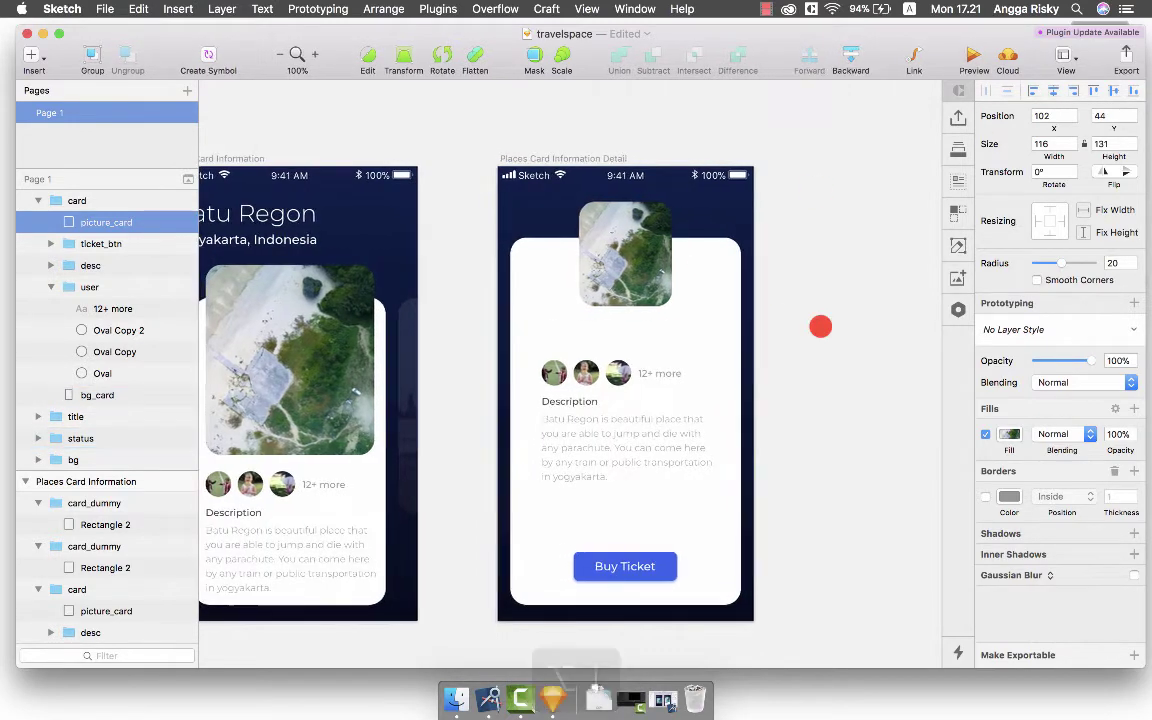
{"action": "left_click", "coordinate": [604, 371]}
{"action": "left_click", "coordinate": [594, 425], "text": "shift"}
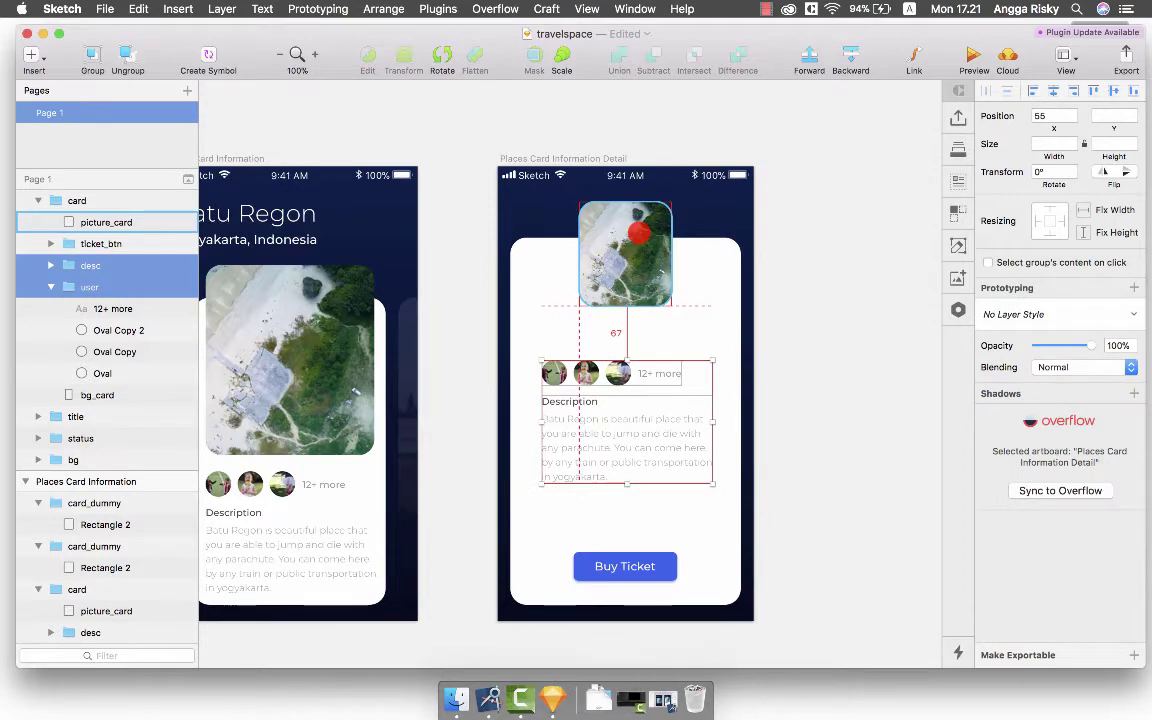
{"action": "key", "text": "alt+shift+Up"}
{"action": "key", "text": "alt+shift+Up"}
{"action": "key", "text": "alt+shift+Up"}
{"action": "key", "text": "alt+shift+Up"}
{"action": "key", "text": "alt+Down"}
{"action": "key", "text": "alt+Down"}
{"action": "key", "text": "alt+Down"}
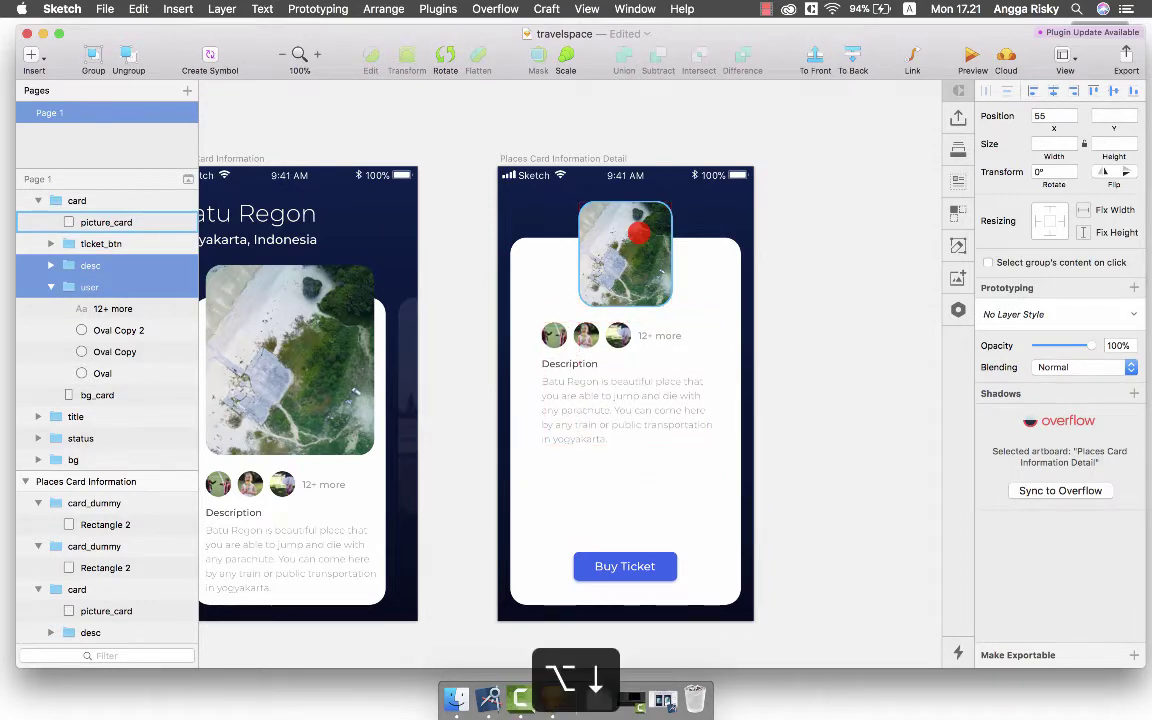
{"action": "left_click", "coordinate": [810, 375]}
{"action": "scroll", "coordinate": [810, 375], "scroll_direction": "down", "scroll_amount": 2}
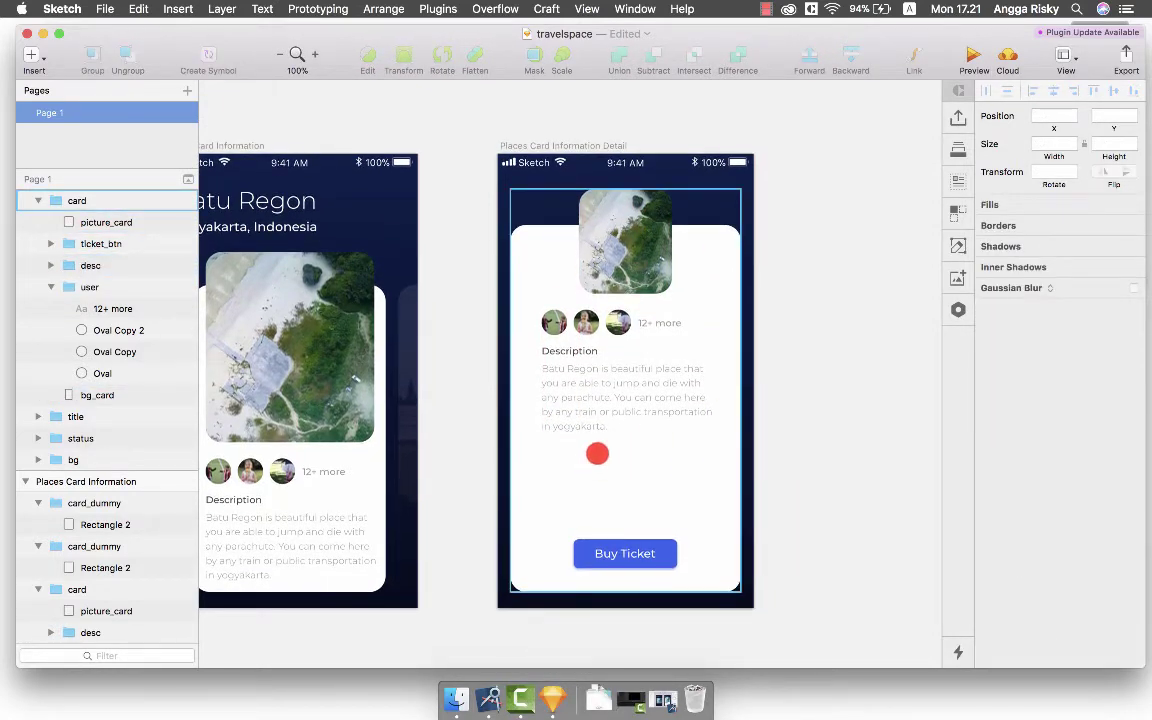
Paste a copy of the Description heading outside its group and move it below the description paragraph to Y 360.
{"action": "scroll", "coordinate": [597, 454], "scroll_direction": "down", "scroll_amount": 2}
{"action": "scroll", "coordinate": [597, 454], "scroll_direction": "left", "scroll_amount": 1}
{"action": "double_click", "coordinate": [593, 327]}
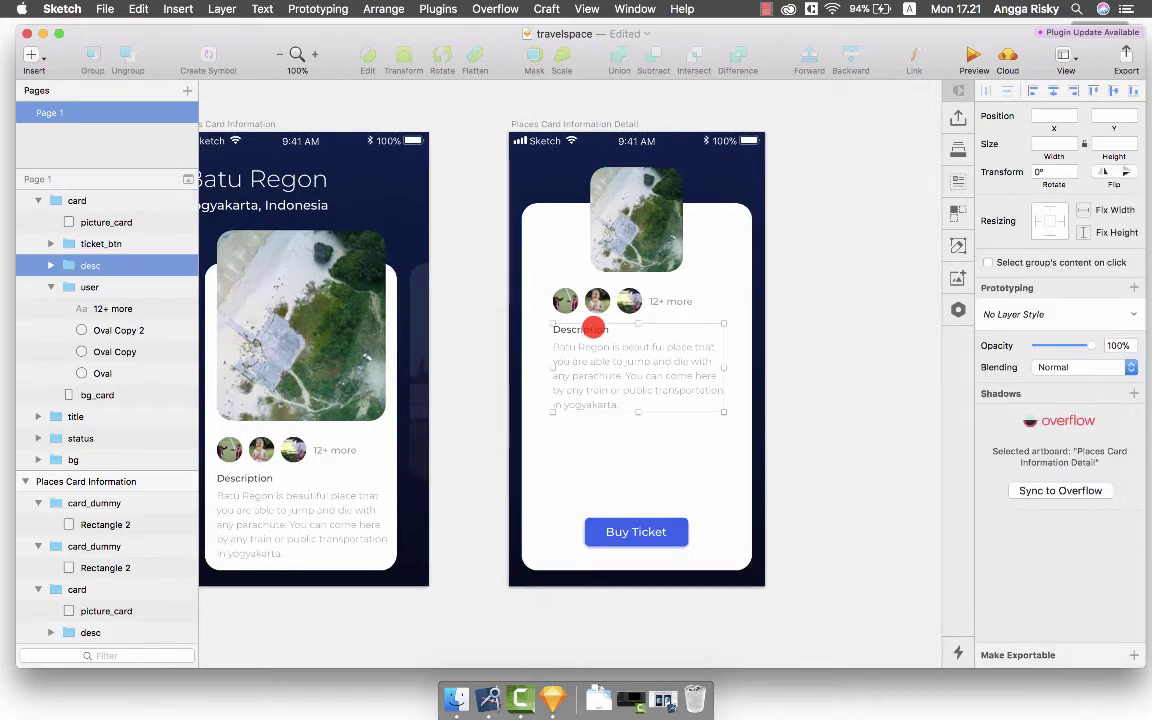
{"action": "key", "text": "super+c"}
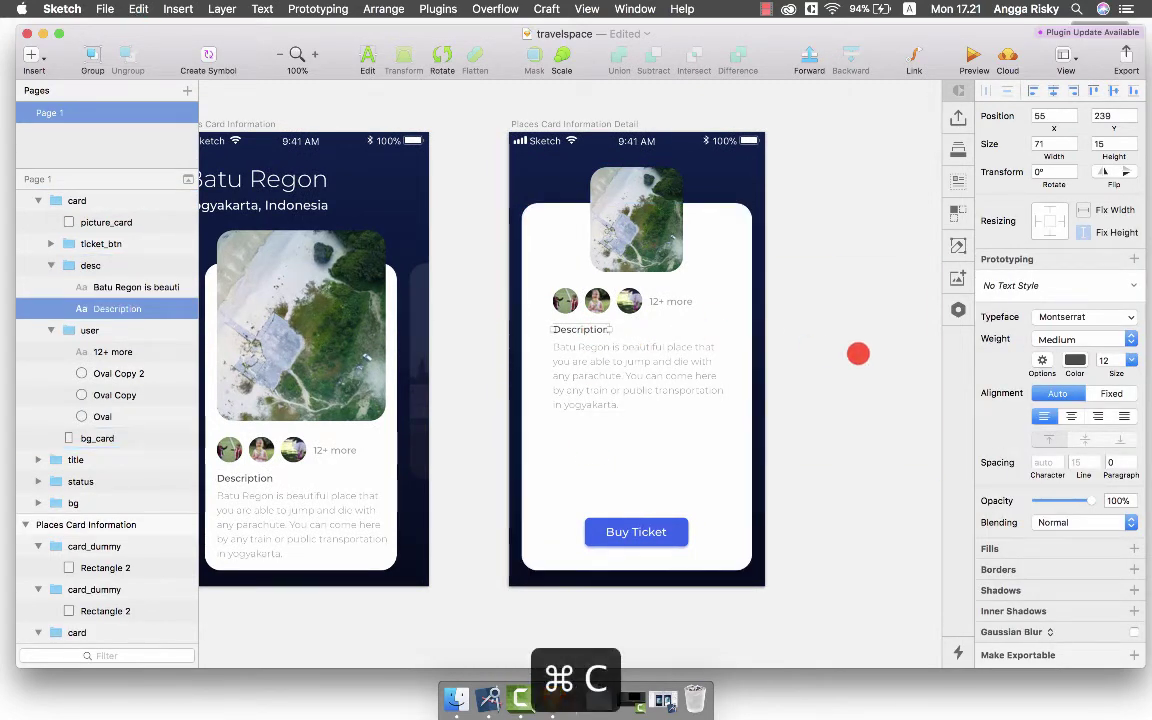
{"action": "left_click", "coordinate": [612, 386]}
{"action": "left_click", "coordinate": [614, 386]}
{"action": "key", "text": "super+v"}
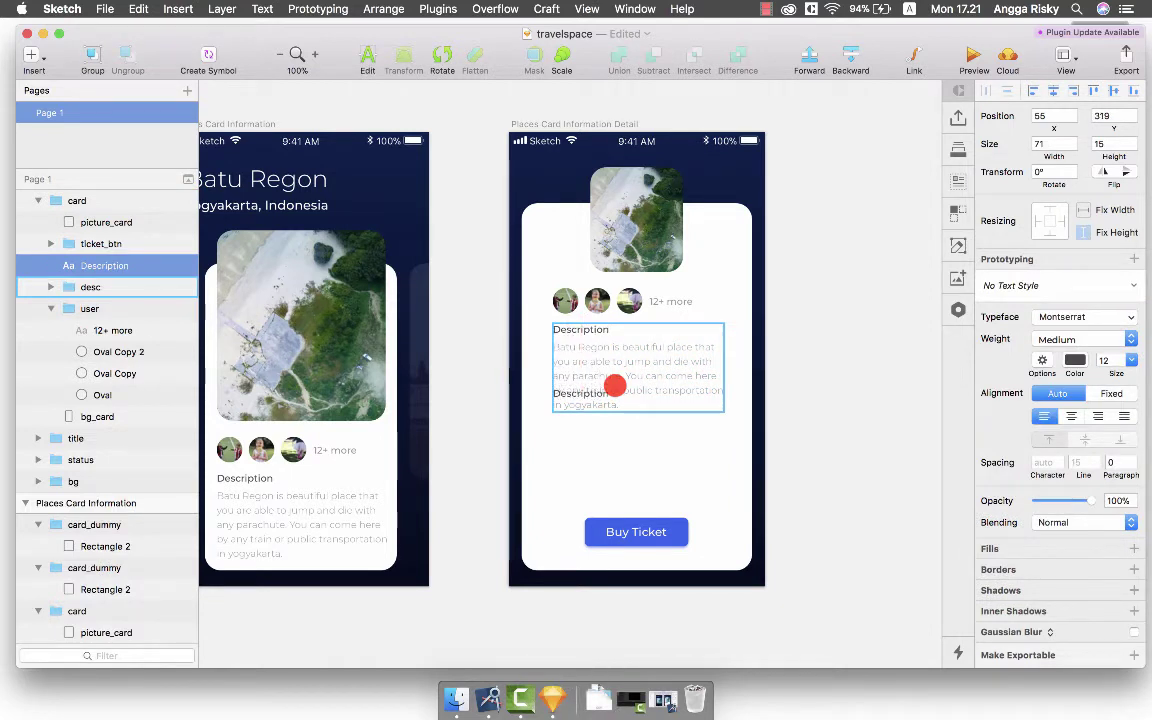
{"action": "key", "text": "alt+Down"}
{"action": "key", "text": "alt+Down"}
{"action": "key", "text": "alt+Down"}
{"action": "key", "text": "alt+Down"}
{"action": "key", "text": "alt+Down"}
{"action": "key", "text": "alt+Down"}
{"action": "key", "text": "alt+Down"}
{"action": "key", "text": "alt+Down"}
{"action": "key", "text": "alt+Down"}
{"action": "key", "text": "alt+Down"}
{"action": "key", "text": "alt+Down"}
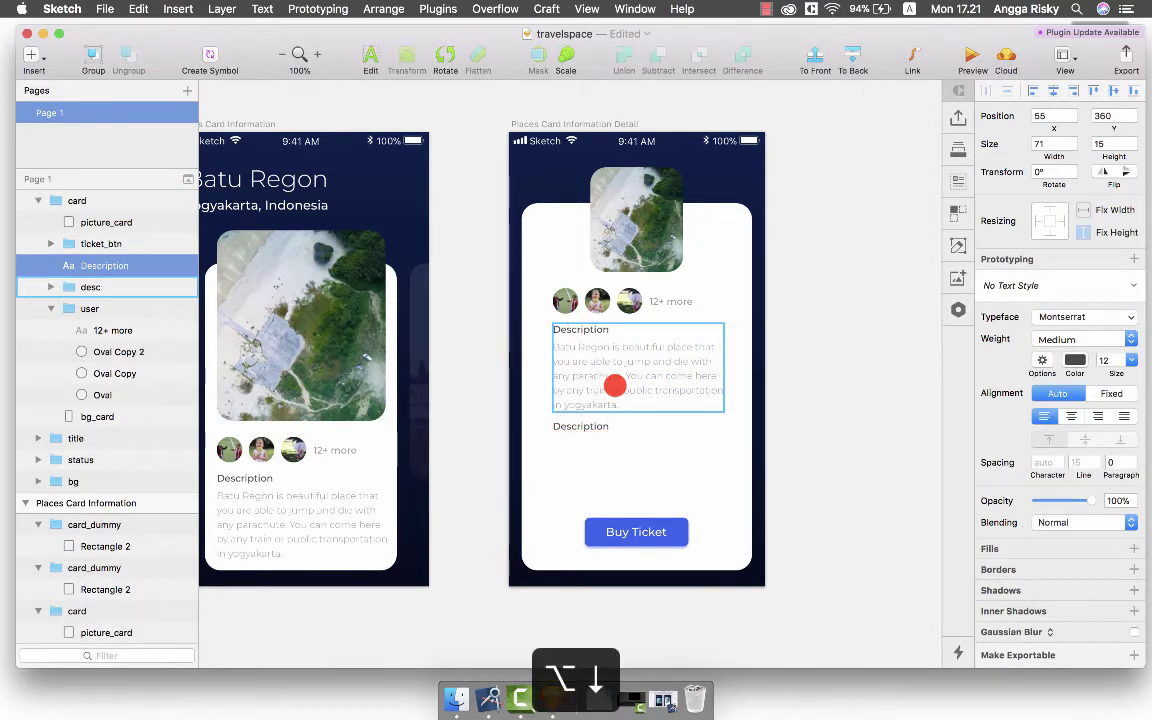
Change the copied heading's text to "Photos" and save the document.
{"action": "key", "text": "Return"}
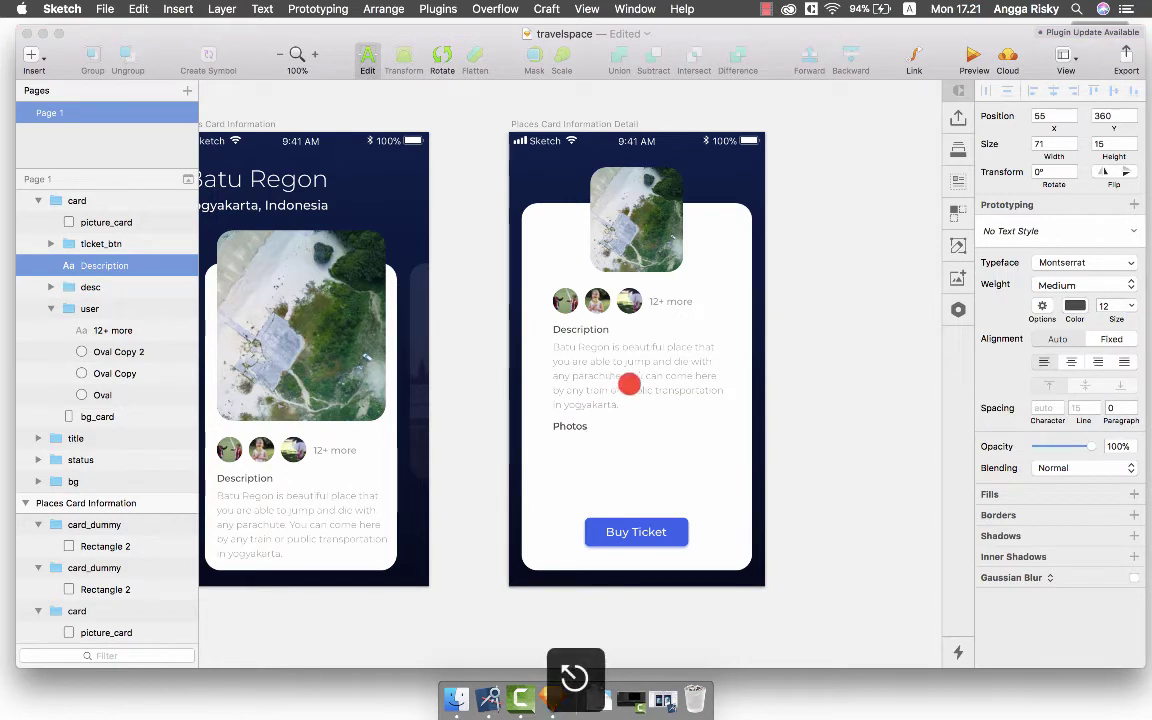
{"action": "key", "text": "Escape"}
{"action": "left_click", "coordinate": [846, 414]}
{"action": "key", "text": "super+s"}
Draw a borderless rounded square of about 71 × 71 px directly below the Photos heading.
{"action": "scroll", "coordinate": [846, 414], "scroll_direction": "left", "scroll_amount": 5}
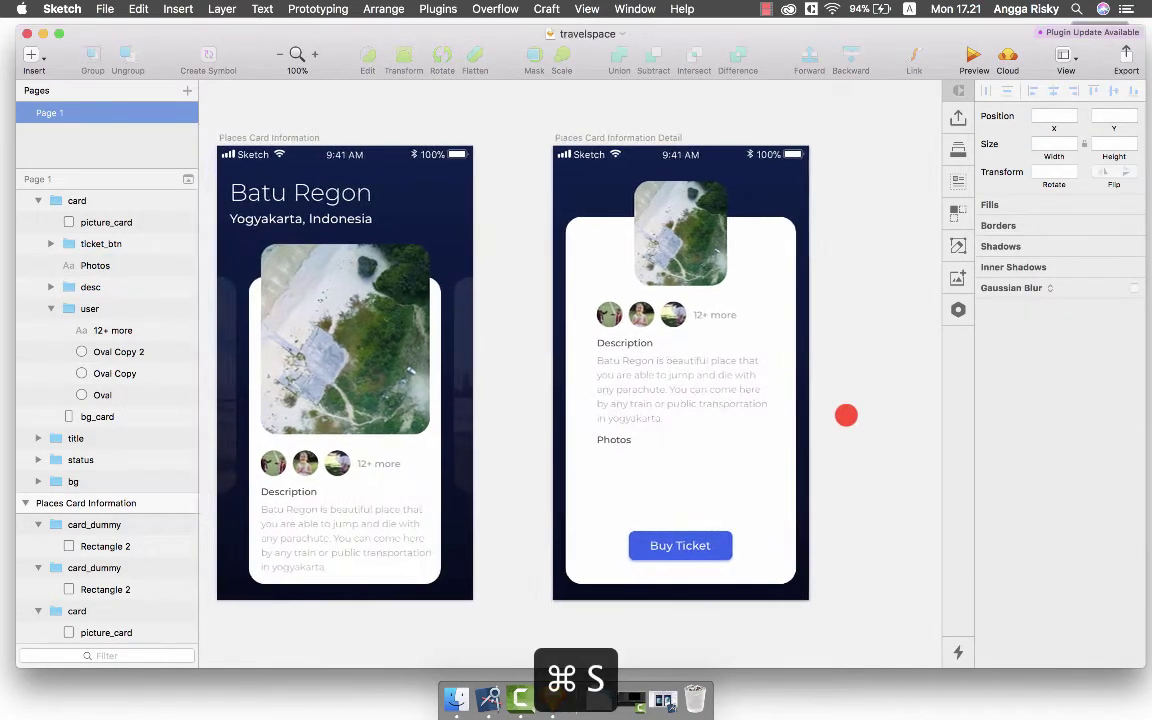
{"action": "scroll", "coordinate": [846, 414], "scroll_direction": "right", "scroll_amount": 5}
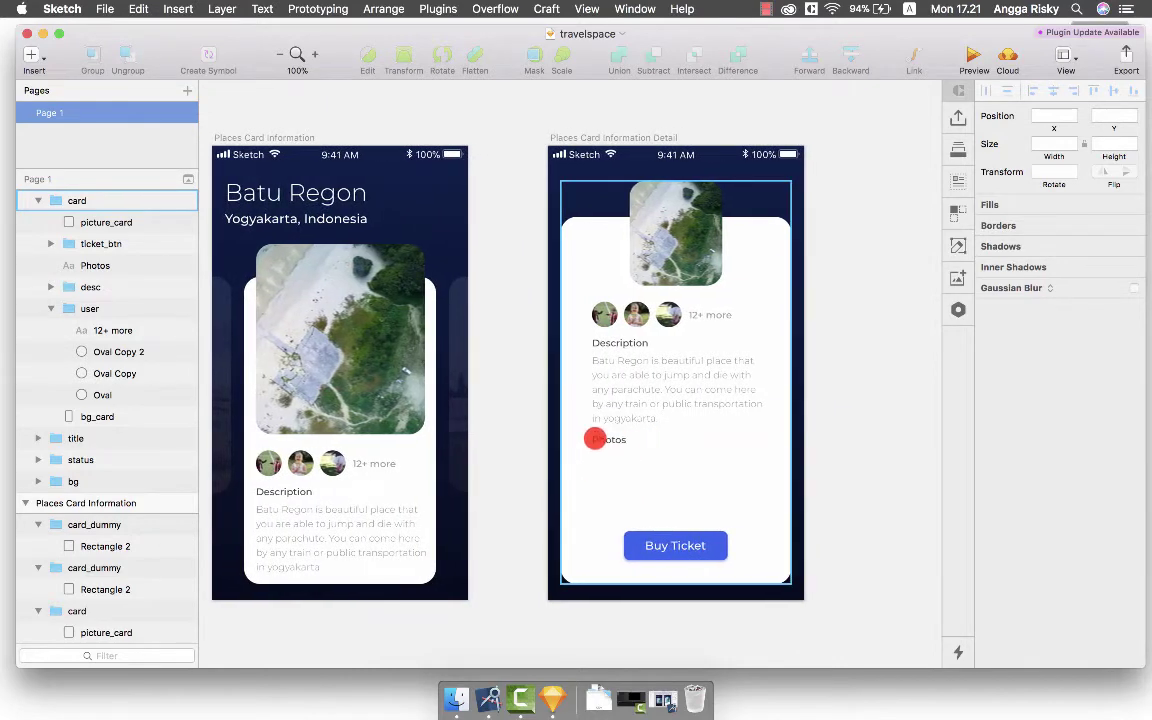
{"action": "scroll", "coordinate": [595, 439], "scroll_direction": "right", "scroll_amount": 2}
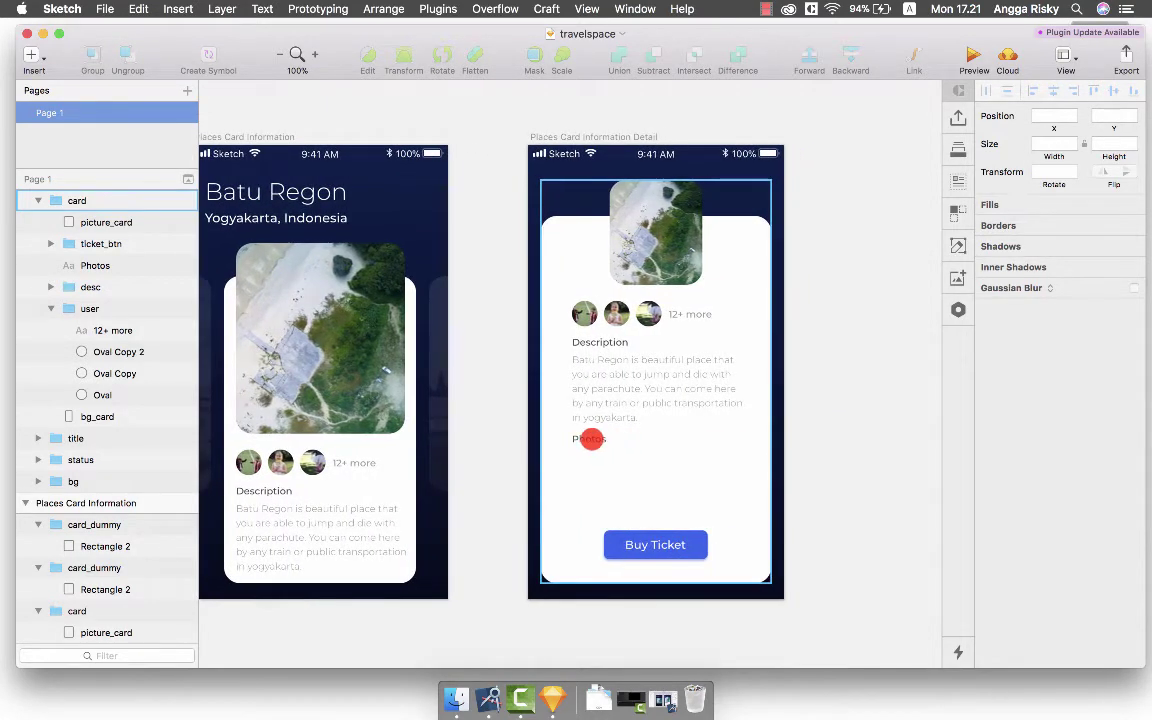
{"action": "left_click", "coordinate": [591, 439]}
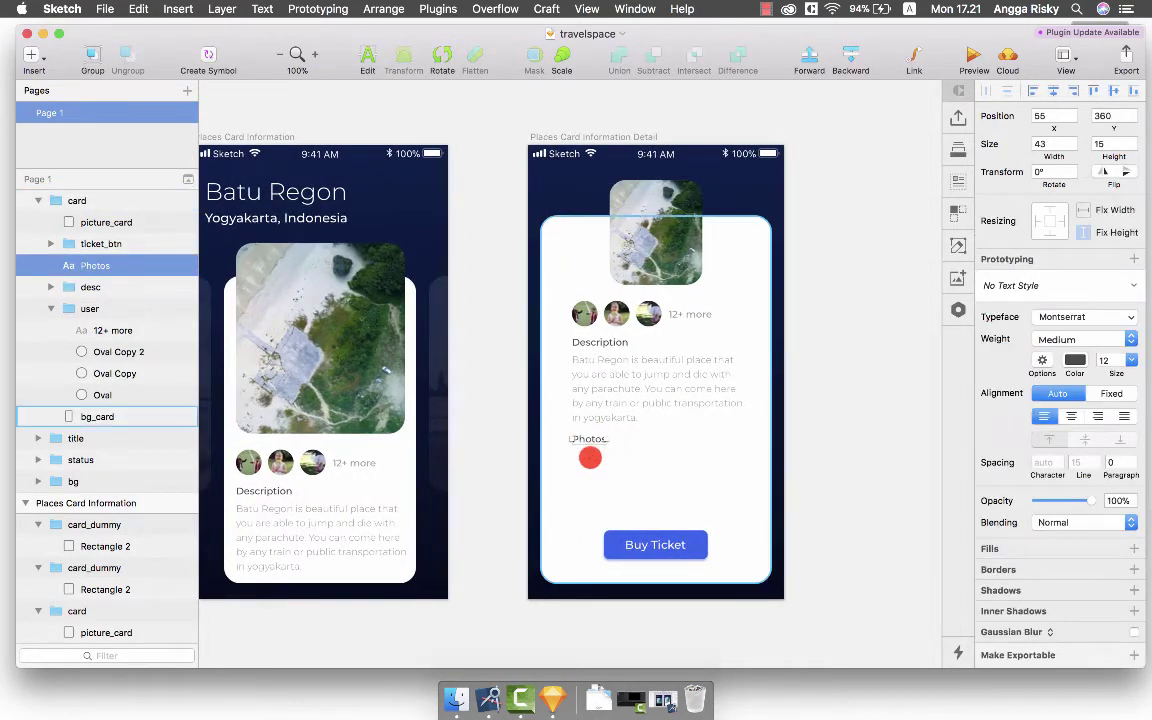
{"action": "mouse_move", "coordinate": [590, 457]}
{"action": "left_mouse_down"}
{"action": "mouse_move", "coordinate": [570, 455]}
{"action": "mouse_move", "coordinate": [629, 510]}
{"action": "left_mouse_up"}
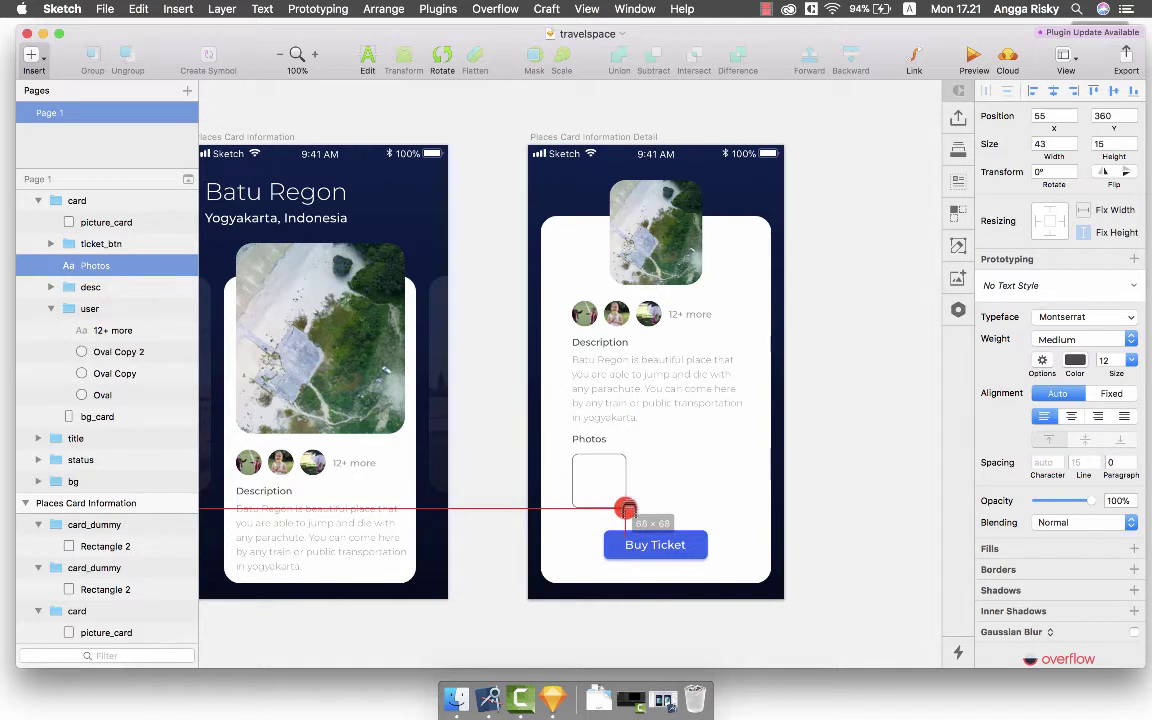
{"action": "left_click_drag", "start_coordinate": [627, 510], "coordinate": [627, 510]}
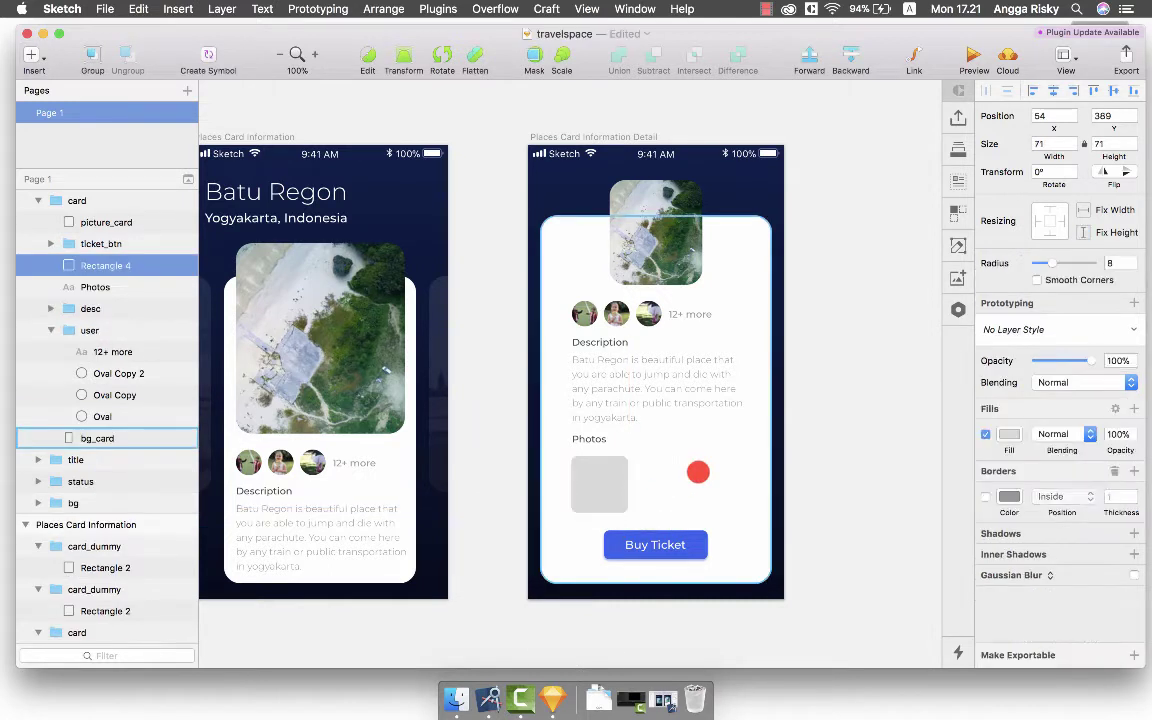
Group the grey rounded square and name the group "pictravel".
{"action": "key", "text": "super+g"}
{"action": "key", "text": "super+r"}
{"action": "type", "text": "pic"}
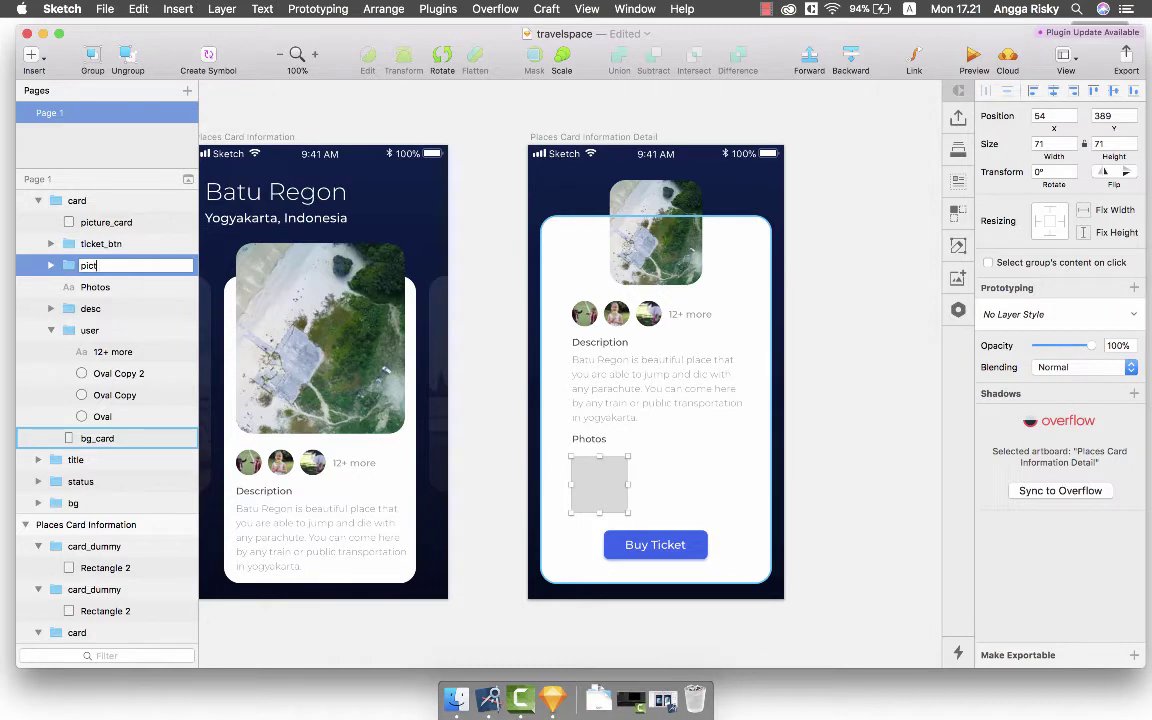
{"action": "key", "text": "Return"}
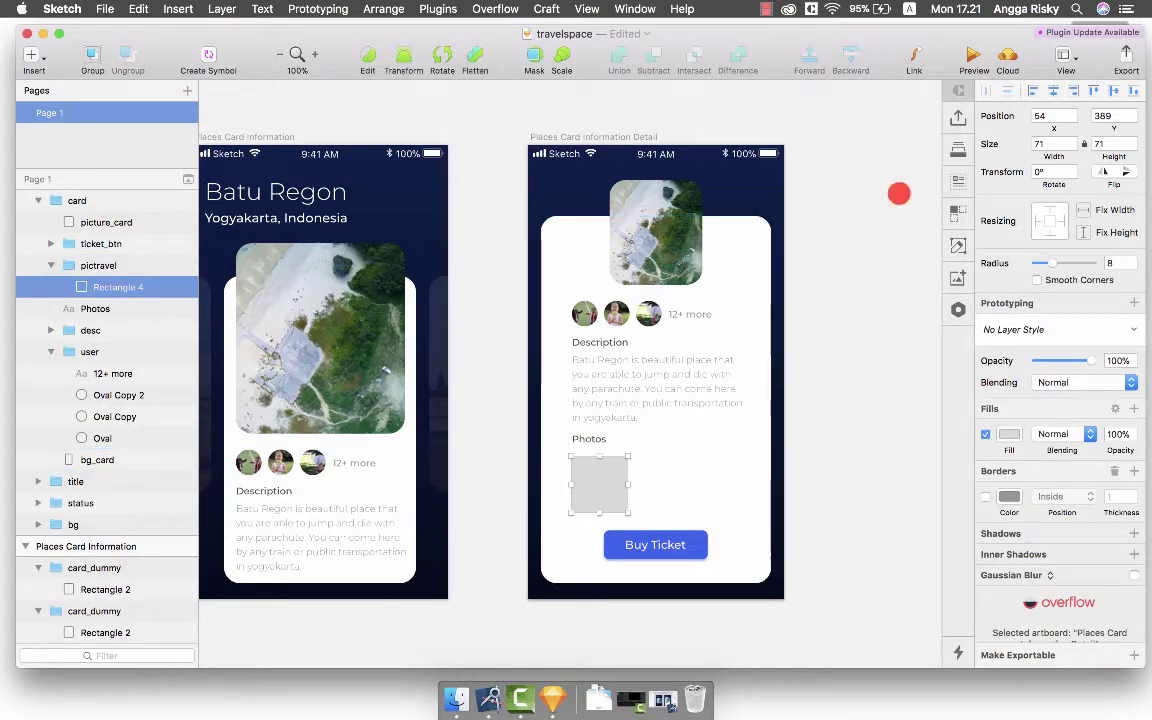
Fill the square inside the pictravel group with an Unsplash photo from the Nature category.
{"action": "left_click", "coordinate": [960, 182]}
{"action": "scroll", "coordinate": [586, 391], "scroll_direction": "right", "scroll_amount": 3}
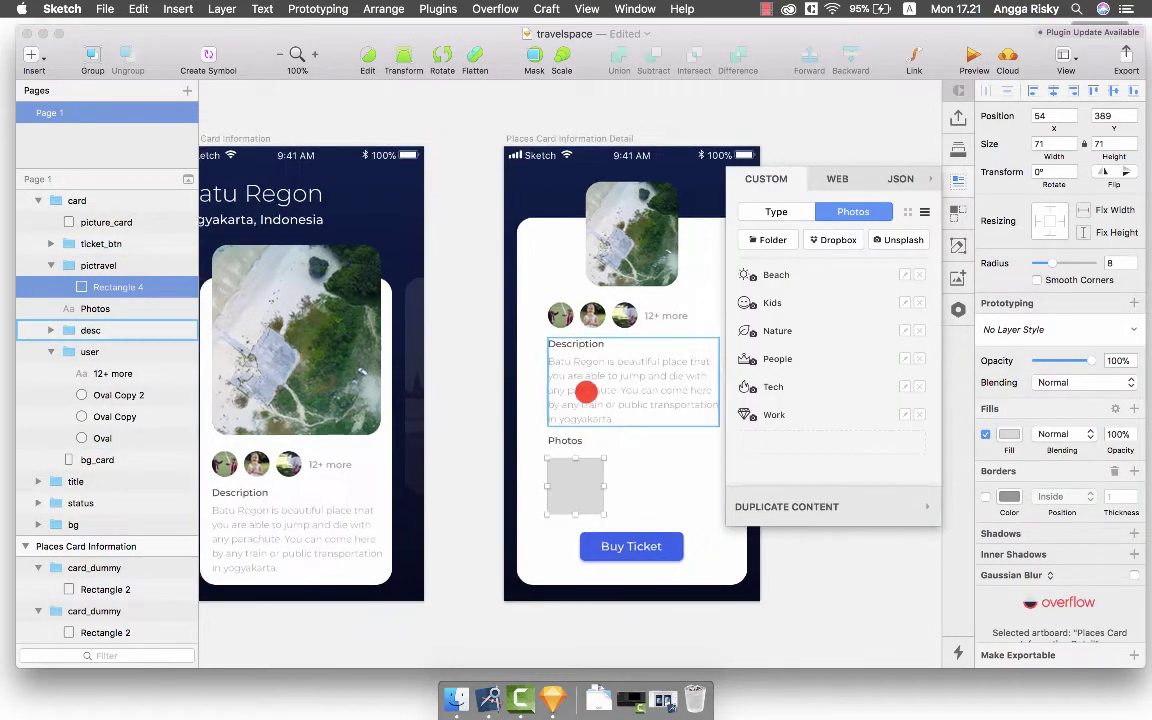
{"action": "left_click", "coordinate": [767, 331]}
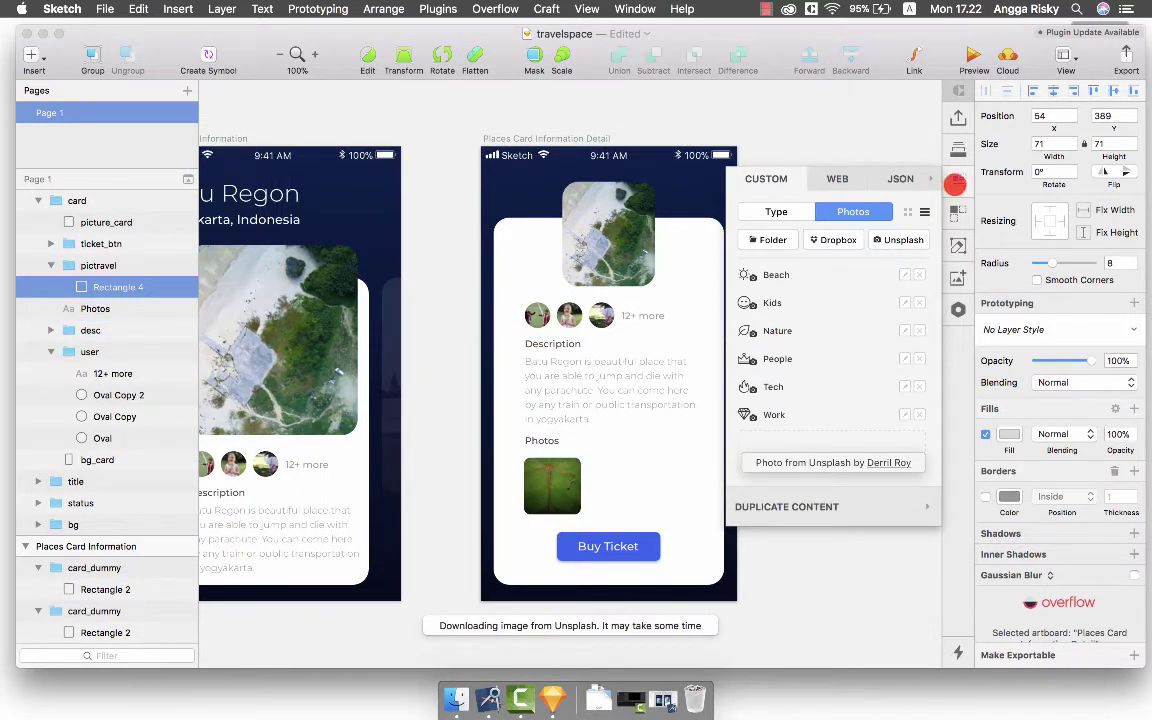
{"action": "left_click", "coordinate": [958, 183]}
Duplicate the photo square inside the pictravel group and place the copy beside it at X 141, leaving a 16 px gap.
{"action": "left_click", "coordinate": [571, 483]}
{"action": "double_click", "coordinate": [551, 483]}
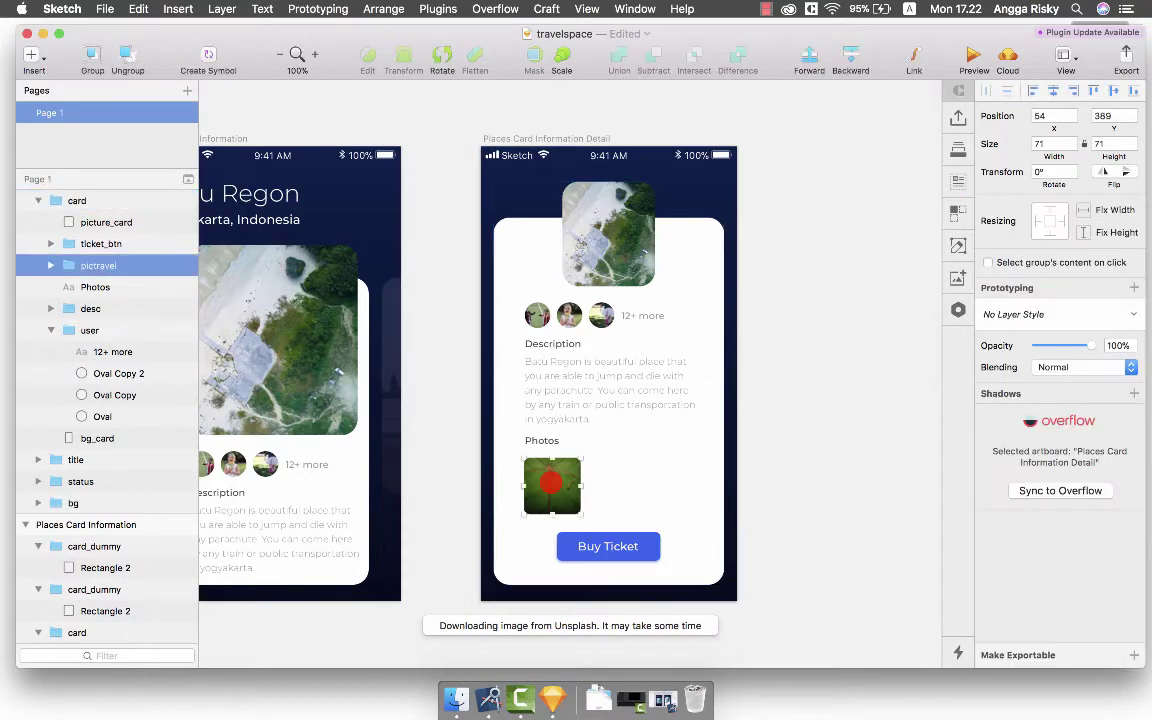
{"action": "double_click", "coordinate": [551, 483]}
{"action": "left_click", "coordinate": [778, 434]}
{"action": "double_click", "coordinate": [562, 475]}
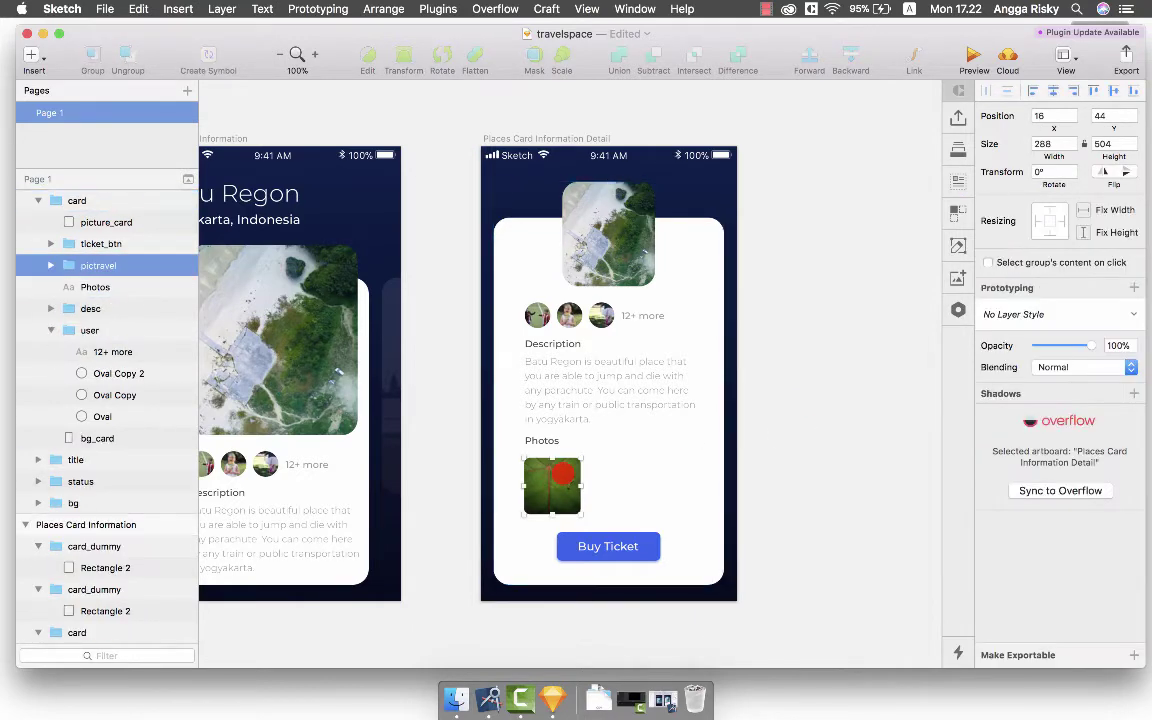
{"action": "left_click", "coordinate": [562, 475]}
{"action": "key", "text": "super+d"}
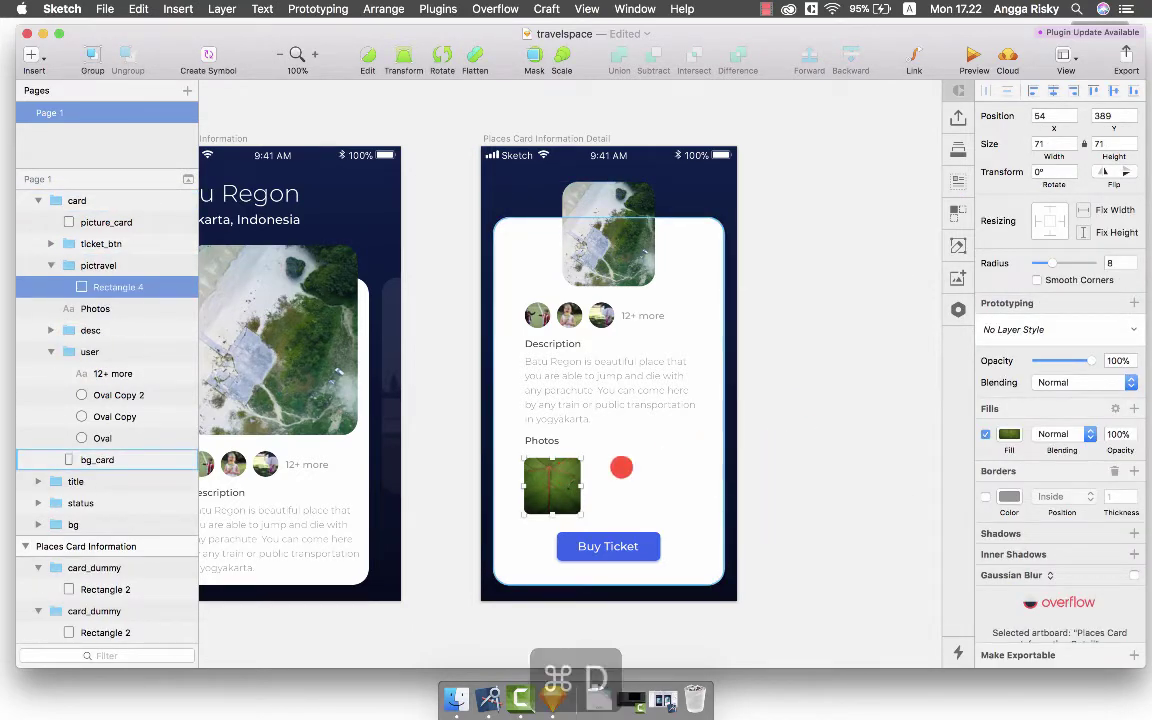
{"action": "key", "text": "shift+Right"}
{"action": "key", "text": "shift+Right"}
{"action": "key", "text": "shift+Right"}
{"action": "key", "text": "shift+Right"}
{"action": "key", "text": "shift+Right"}
{"action": "key", "text": "shift+Right"}
{"action": "key", "text": "shift+Right"}
{"action": "key", "text": "shift+Right"}
{"action": "key", "text": "shift+Right"}
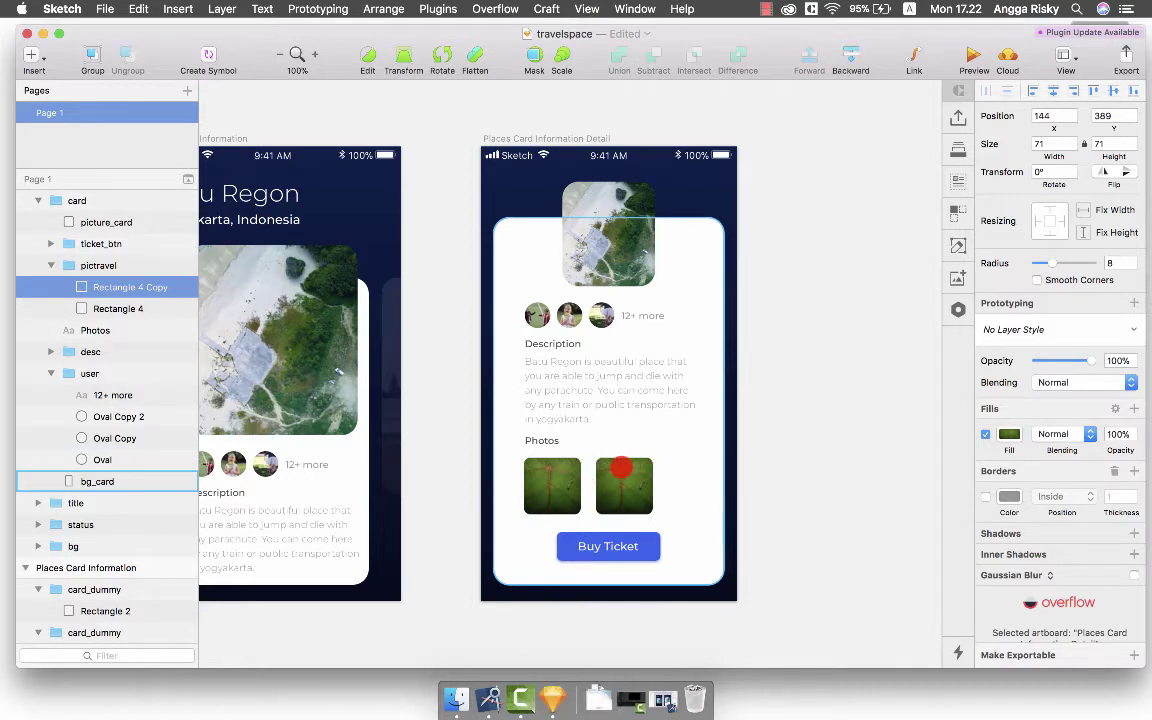
{"action": "key", "text": "alt+Left"}
{"action": "key", "text": "alt+Left"}
{"action": "key", "text": "alt+Left"}
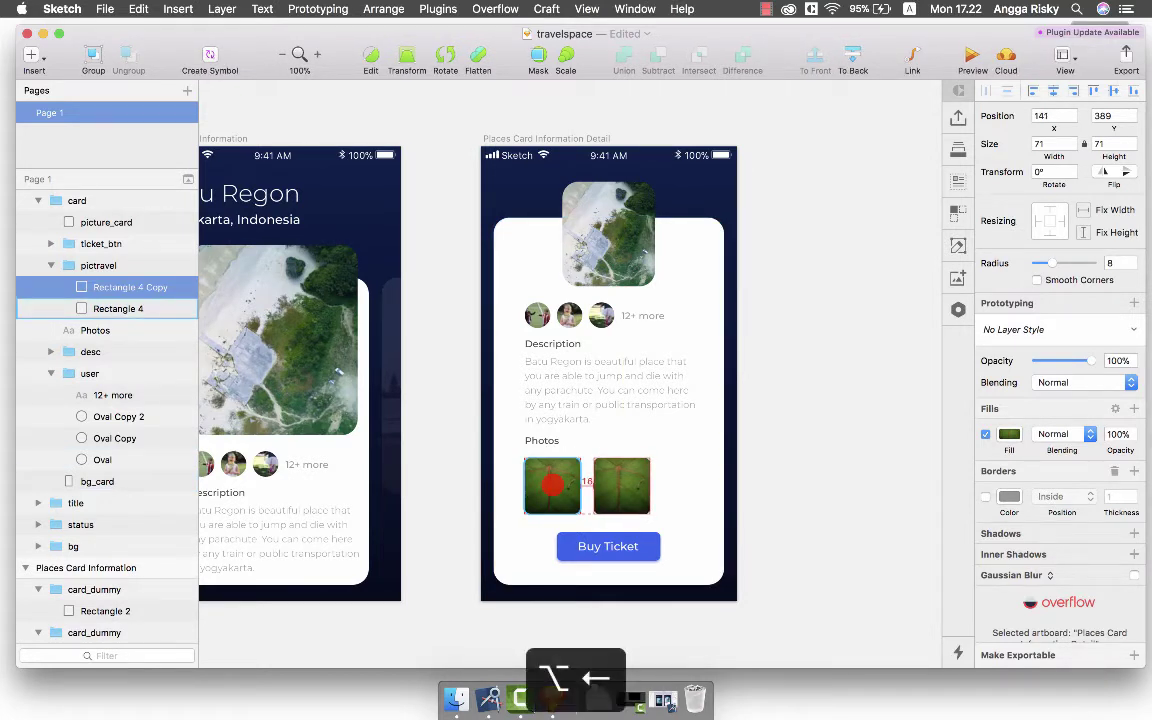
Paste a third copy of the photo square and move it along the Photos row to X 228.
{"action": "key", "text": "super+c"}
{"action": "key", "text": "super+v"}
{"action": "left_click_drag", "start_coordinate": [617, 481], "coordinate": [636, 478]}
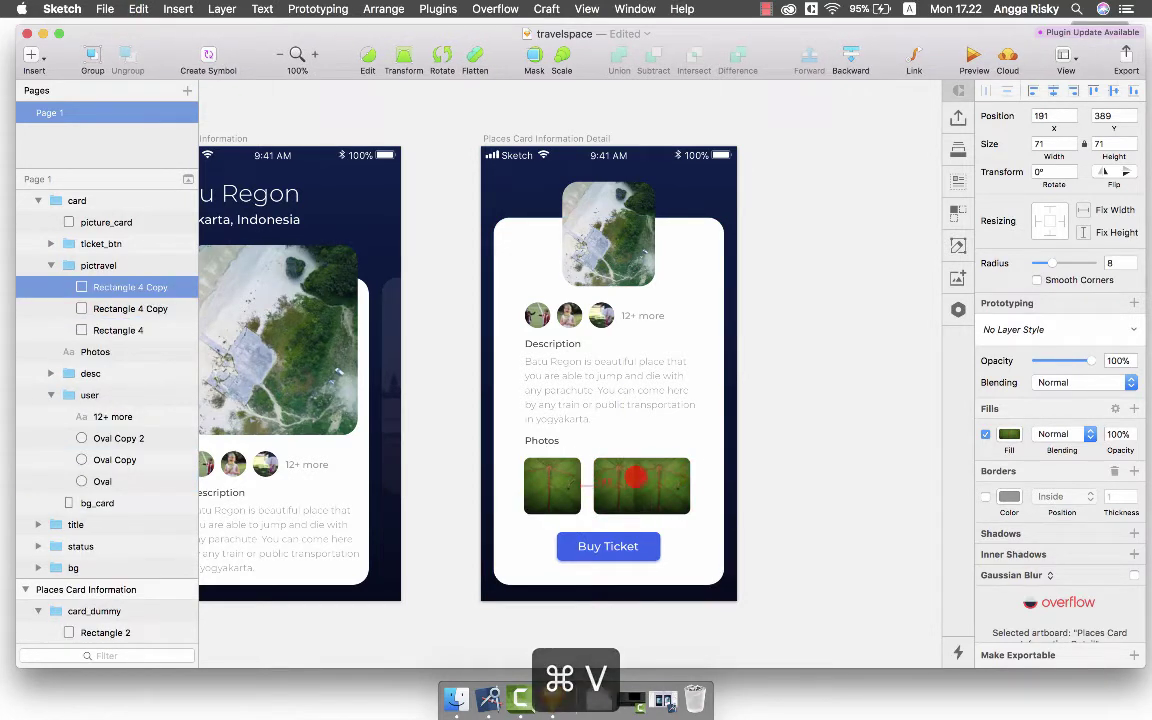
{"action": "key", "text": "alt+Right"}
{"action": "key", "text": "alt+Right"}
{"action": "key", "text": "alt+Right"}
{"action": "key", "text": "alt+Right"}
{"action": "key", "text": "alt+Right"}
{"action": "key", "text": "alt+Right"}
{"action": "key", "text": "alt+Right"}
{"action": "key", "text": "alt+Right"}
{"action": "key", "text": "alt+Right"}
{"action": "key", "text": "alt+Right"}
{"action": "key", "text": "alt+Right"}
{"action": "key", "text": "alt+Right"}
{"action": "key", "text": "alt+Right"}
{"action": "key", "text": "alt+Right"}
{"action": "key", "text": "alt+Right"}
{"action": "key", "text": "alt+Right"}
{"action": "key", "text": "alt+Right"}
{"action": "key", "text": "alt+Right"}
{"action": "key", "text": "alt+Right"}
{"action": "key", "text": "alt+Right"}
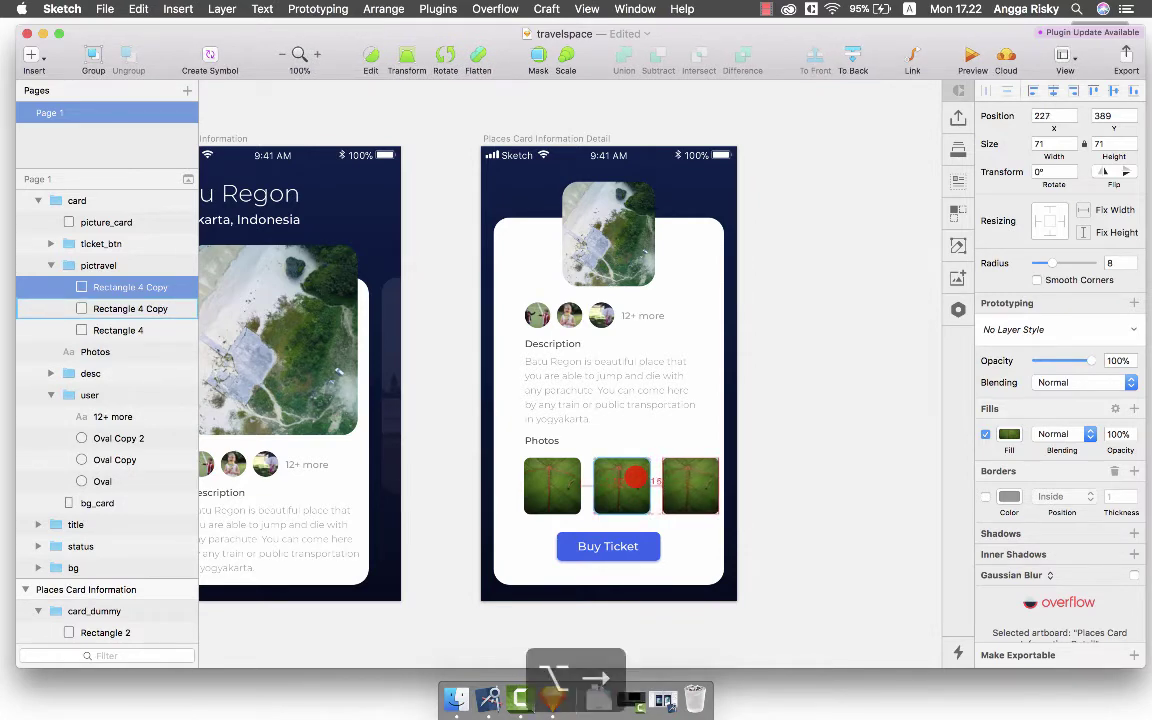
{"action": "key", "text": "alt+Right"}
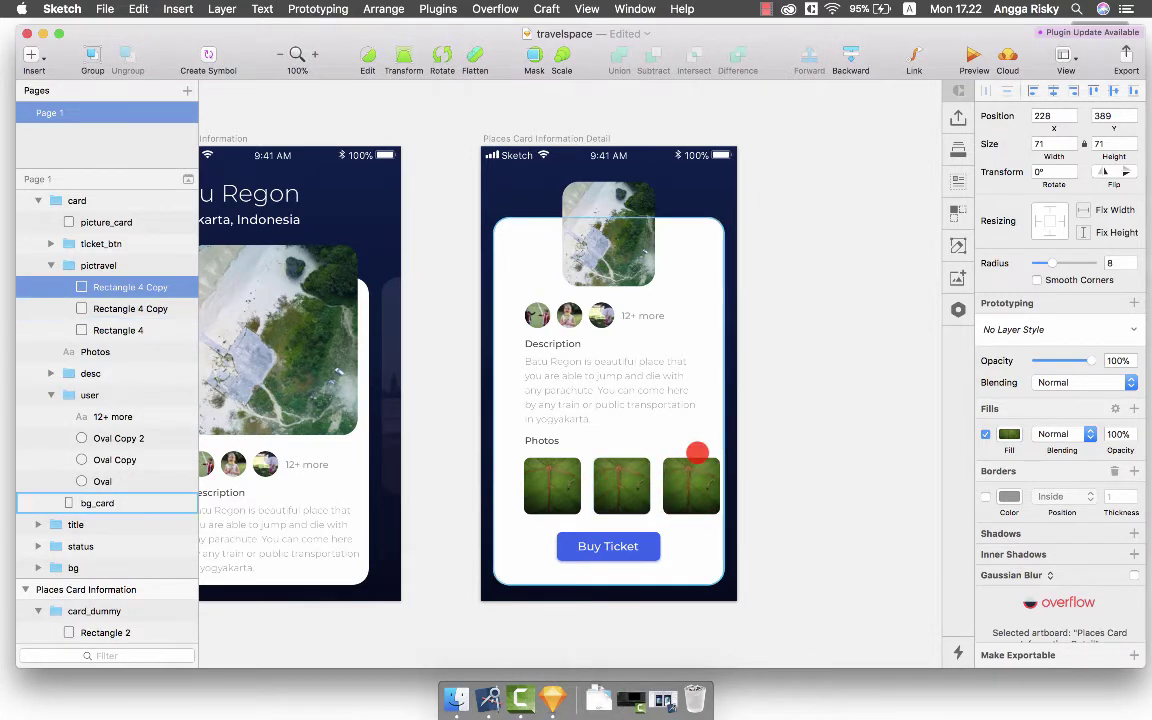
Fill the third and the middle photo squares with different Unsplash photos from the Nature category.
{"action": "scroll", "coordinate": [733, 399], "scroll_direction": "right", "scroll_amount": 3}
{"action": "scroll", "coordinate": [731, 399], "scroll_direction": "right", "scroll_amount": 1}
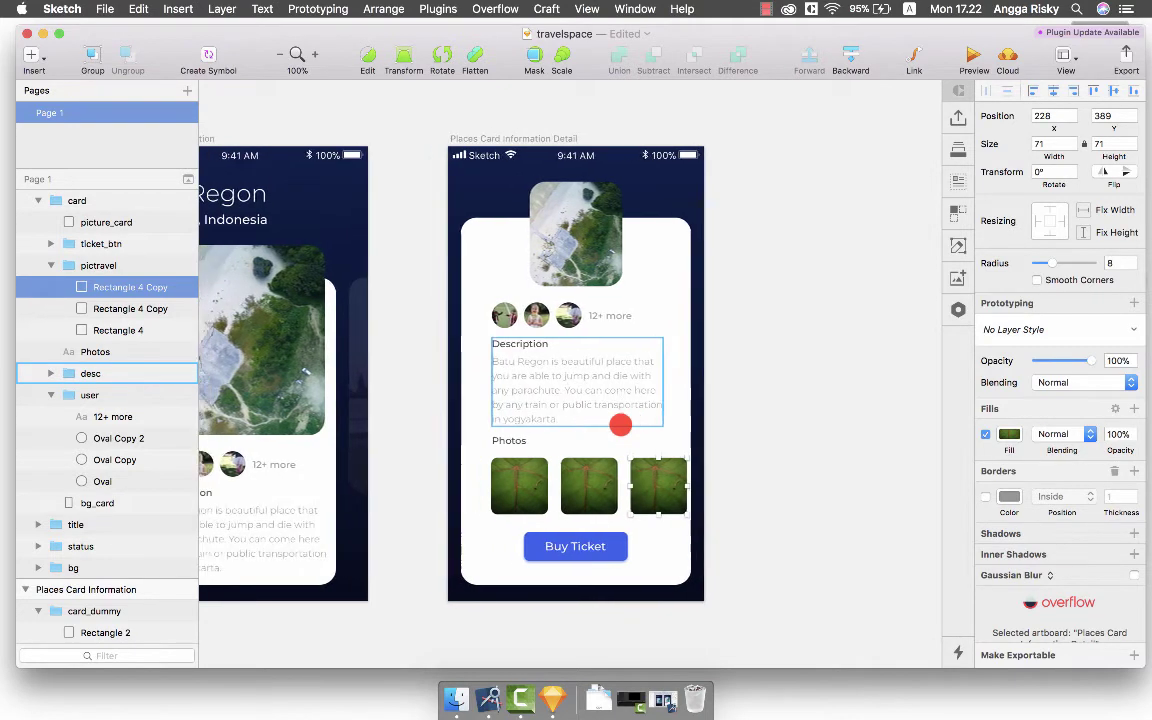
{"action": "left_click", "coordinate": [958, 181]}
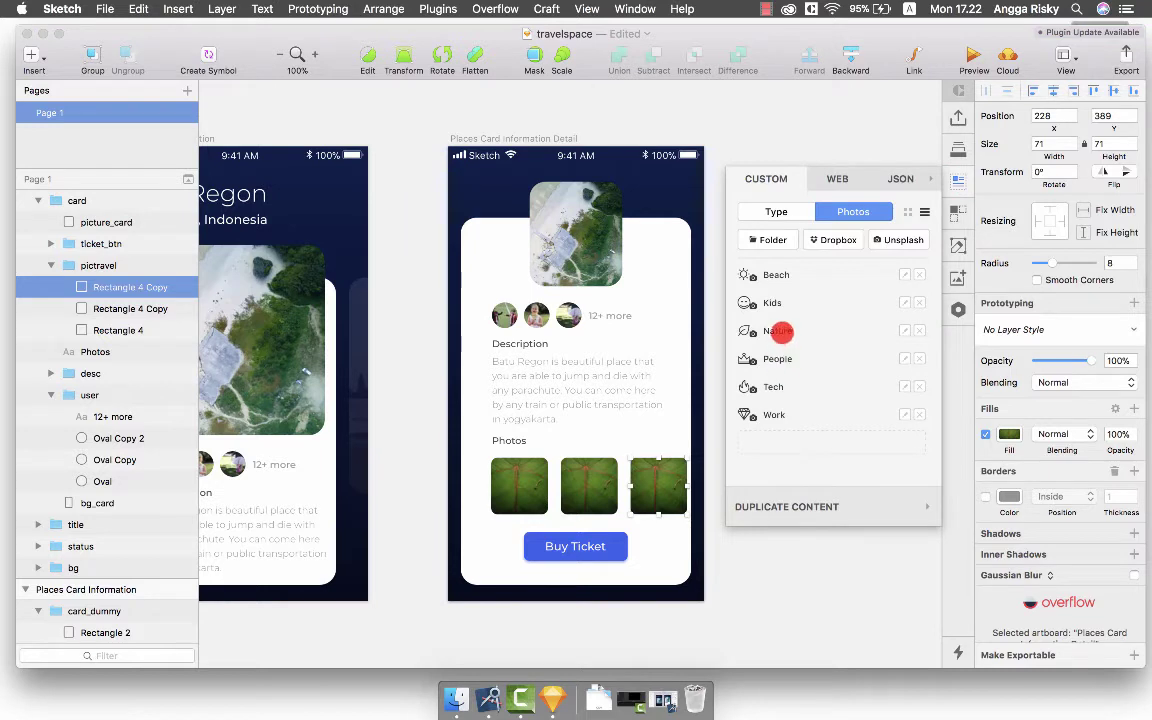
{"action": "left_click", "coordinate": [779, 331]}
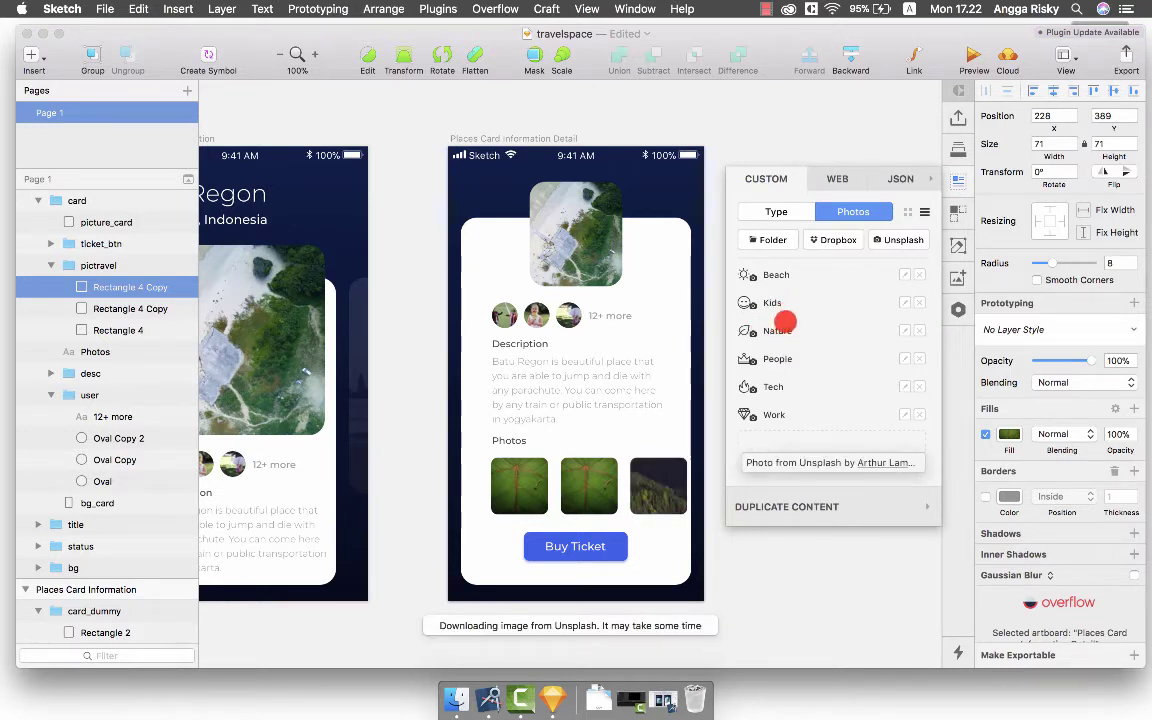
{"action": "left_click", "coordinate": [601, 477]}
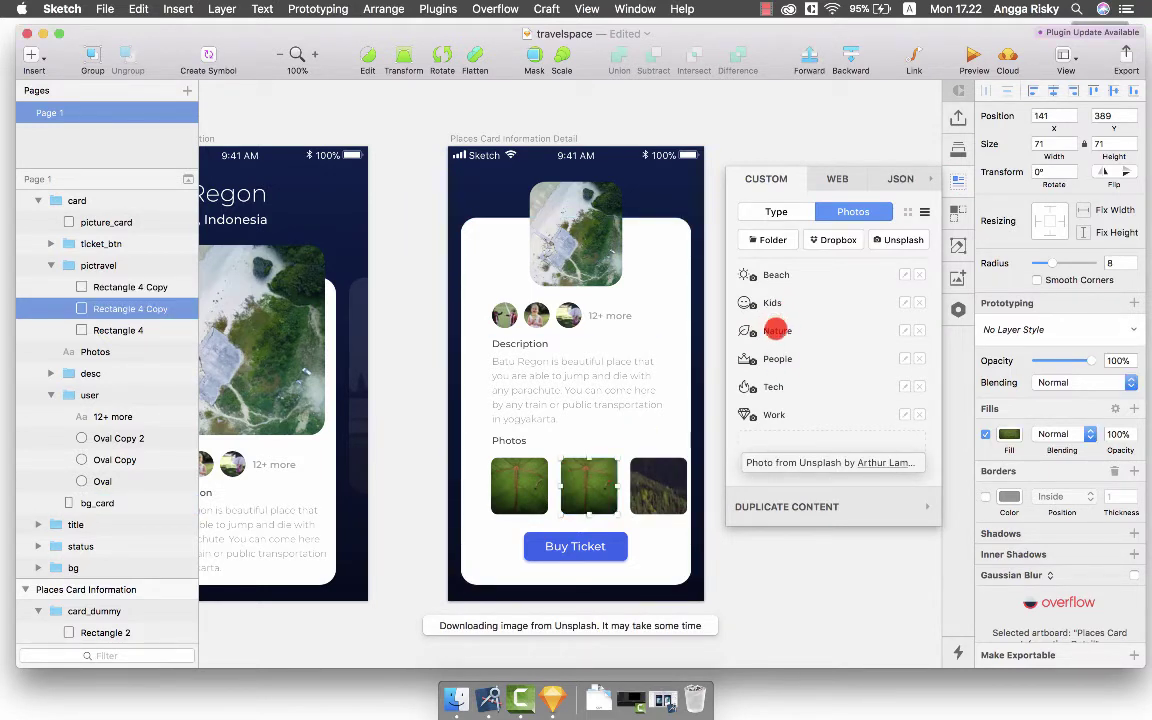
{"action": "scroll", "coordinate": [630, 378], "scroll_direction": "right", "scroll_amount": 3}
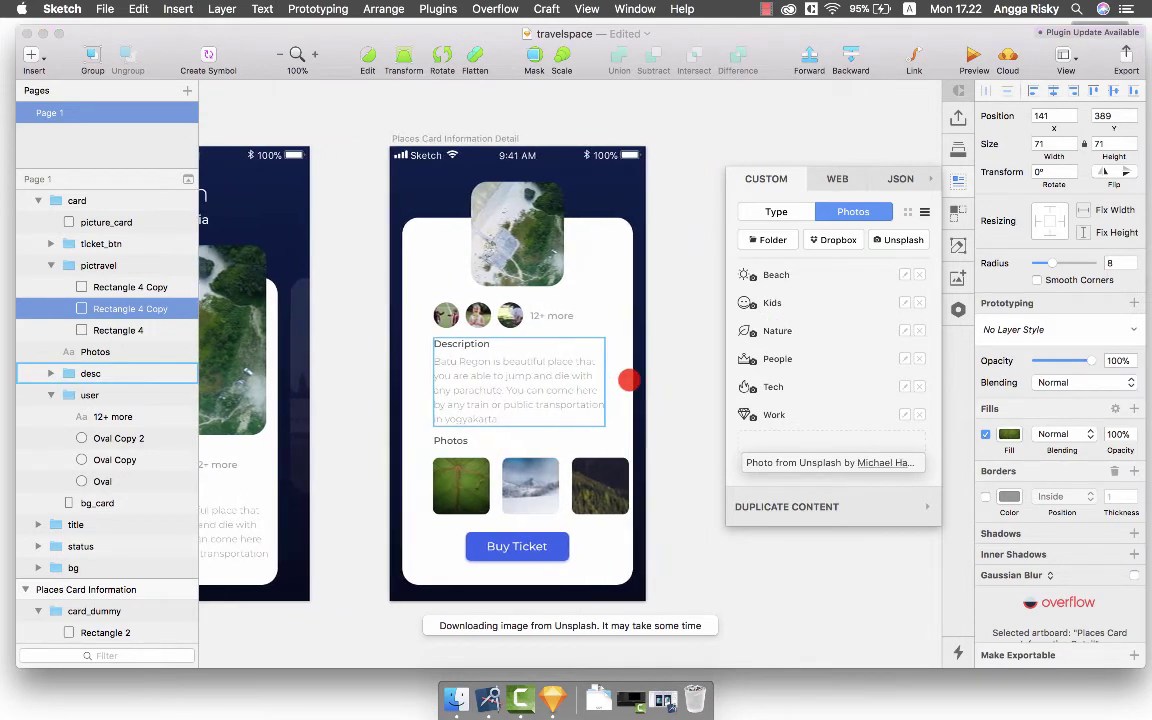
{"action": "scroll", "coordinate": [629, 380], "scroll_direction": "left", "scroll_amount": 1}
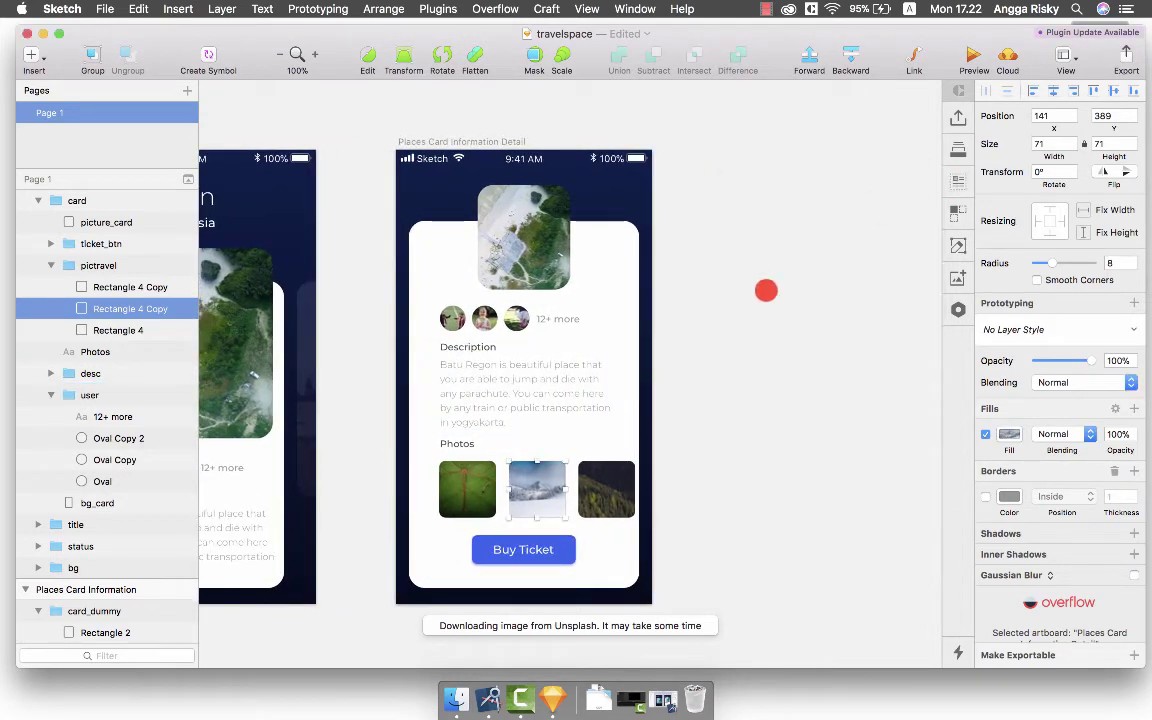
Duplicate the third photo square and move the copy along the row, past the artboard's edge, to X 315.
{"action": "scroll", "coordinate": [764, 291], "scroll_direction": "left", "scroll_amount": 3}
{"action": "scroll", "coordinate": [764, 291], "scroll_direction": "down", "scroll_amount": 2}
{"action": "left_click", "coordinate": [637, 487]}
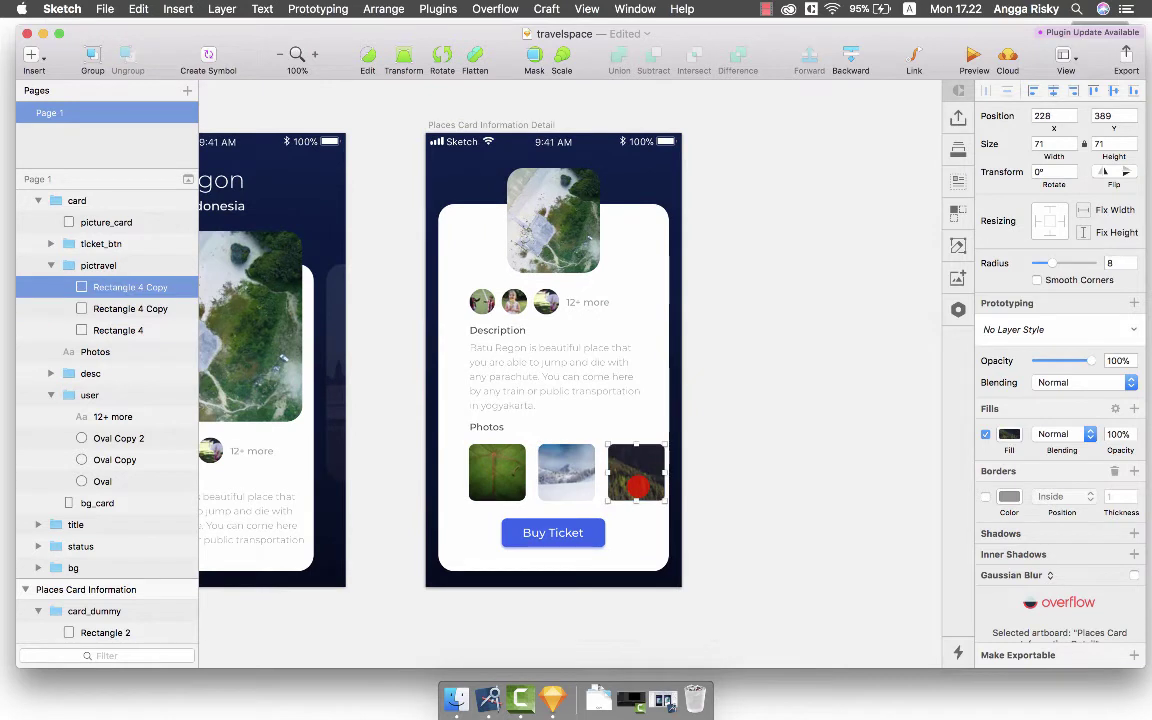
{"action": "key", "text": "super+d"}
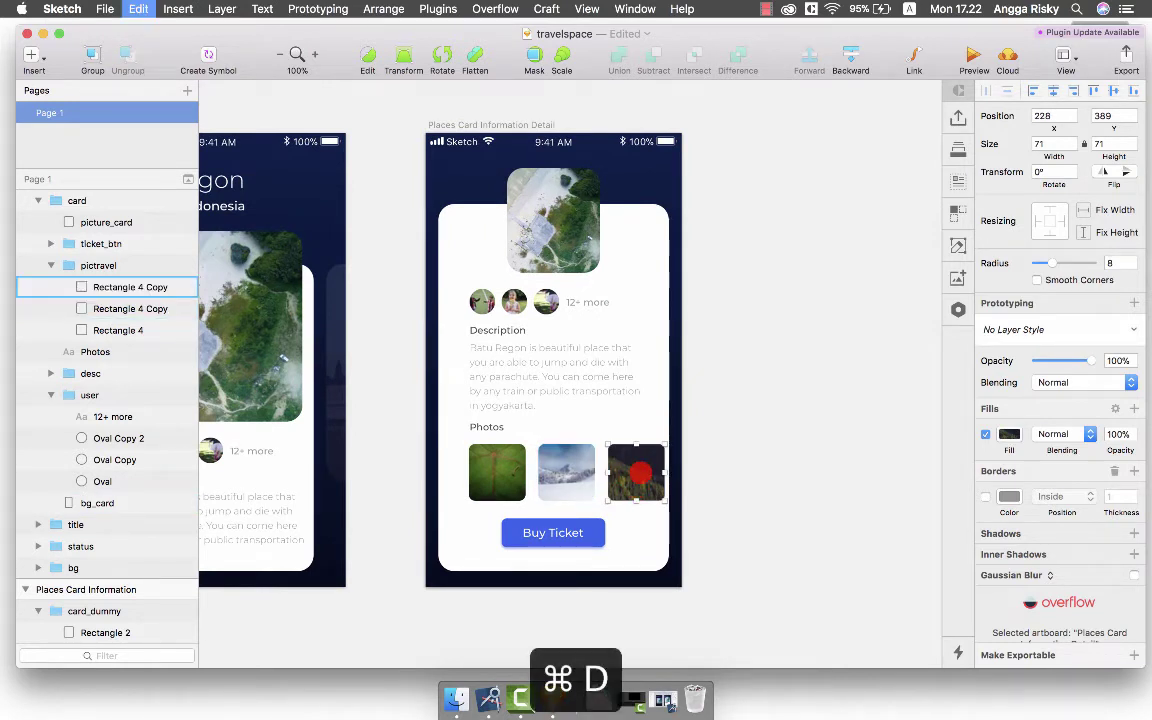
{"action": "left_click_drag", "start_coordinate": [614, 487], "coordinate": [640, 472]}
{"action": "key", "text": "shift+Right"}
{"action": "key", "text": "shift+Right"}
{"action": "key", "text": "shift+Right"}
{"action": "key", "text": "shift+Right"}
{"action": "key", "text": "shift+Right"}
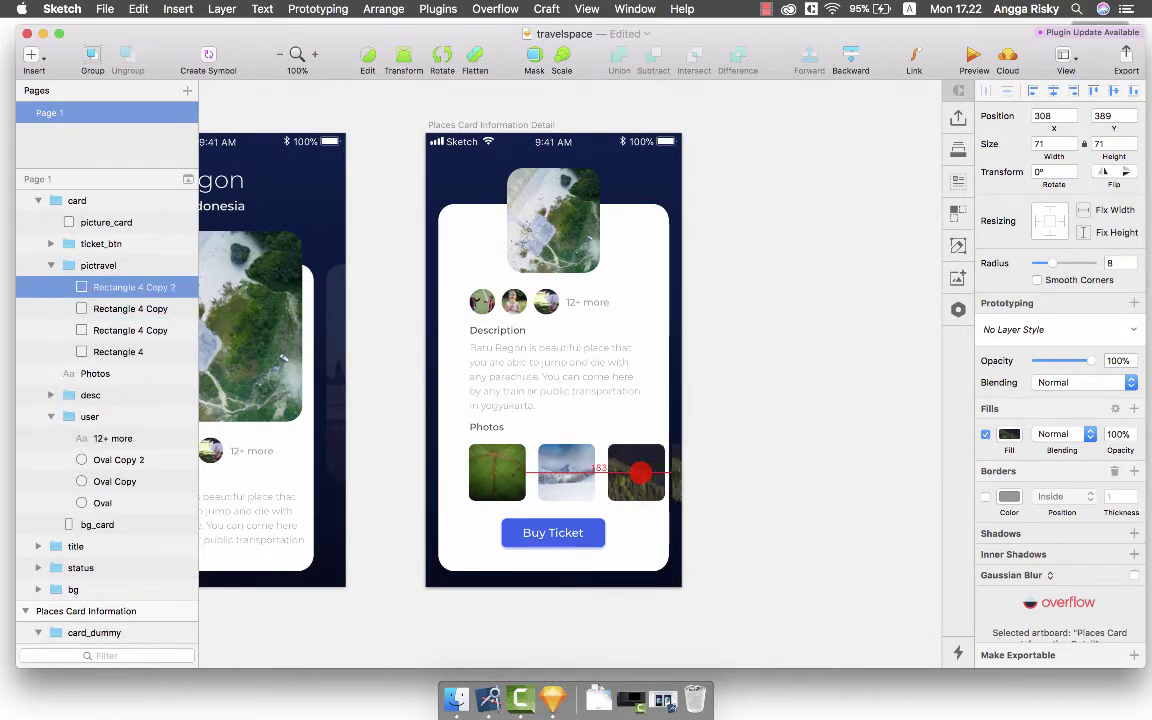
{"action": "key", "text": "alt+Right"}
{"action": "key", "text": "alt+Right"}
{"action": "key", "text": "alt+Right"}
{"action": "key", "text": "alt+Right"}
{"action": "key", "text": "alt+Right"}
{"action": "key", "text": "alt+Right"}
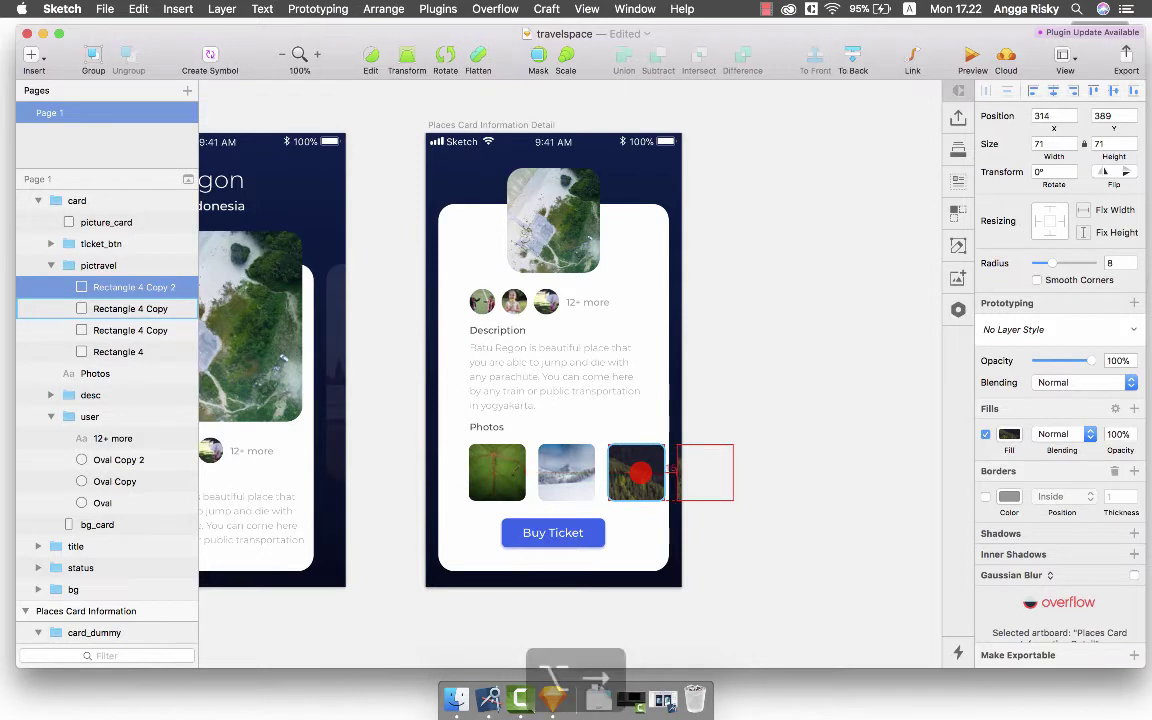
{"action": "key", "text": "alt+Right"}
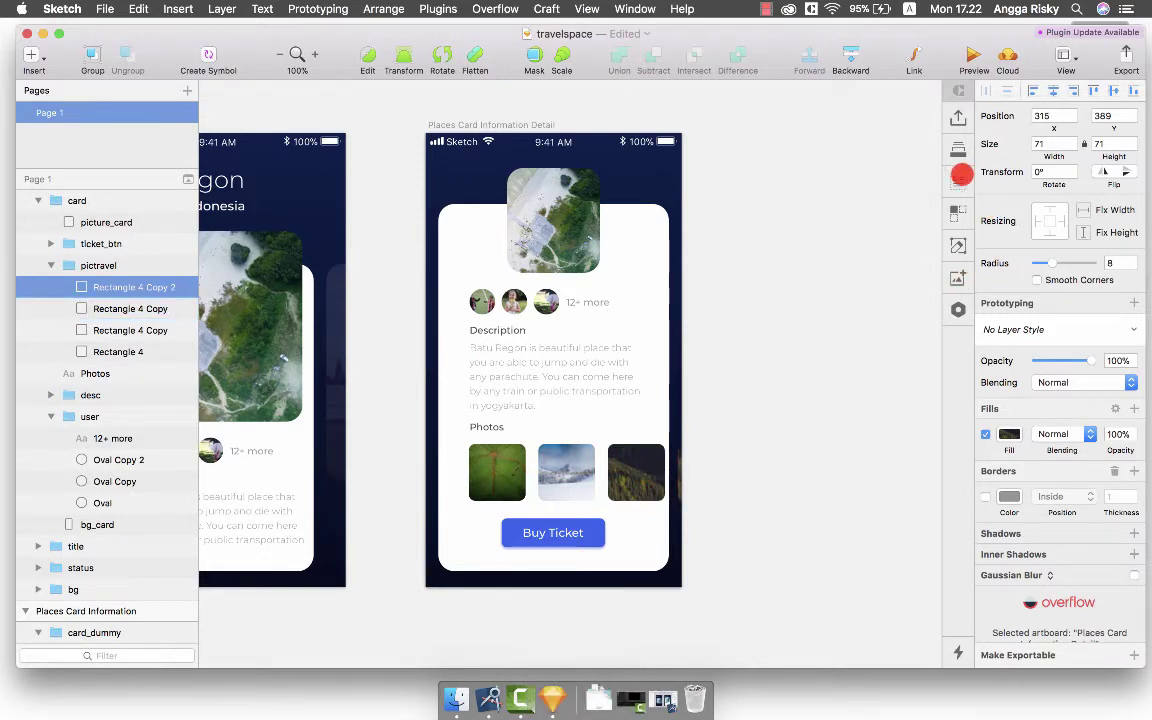
Fill the fourth photo square with an Unsplash photo from the Kids category and save the document.
{"action": "left_click", "coordinate": [959, 179]}
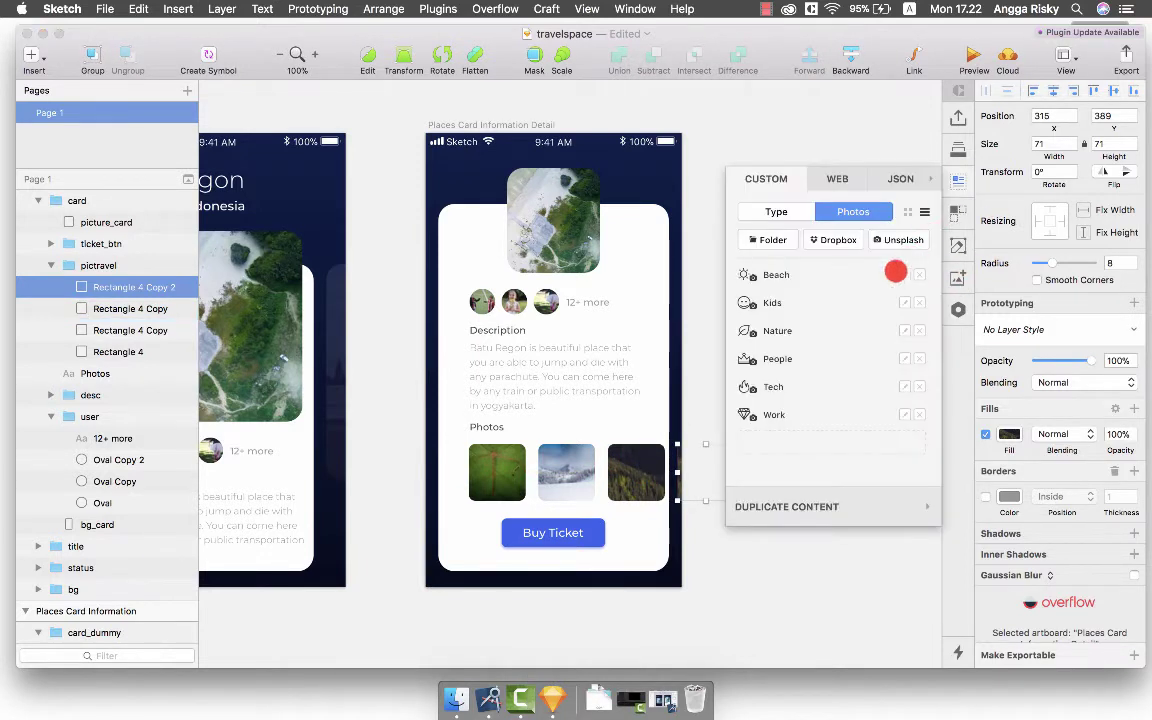
{"action": "left_click", "coordinate": [777, 303]}
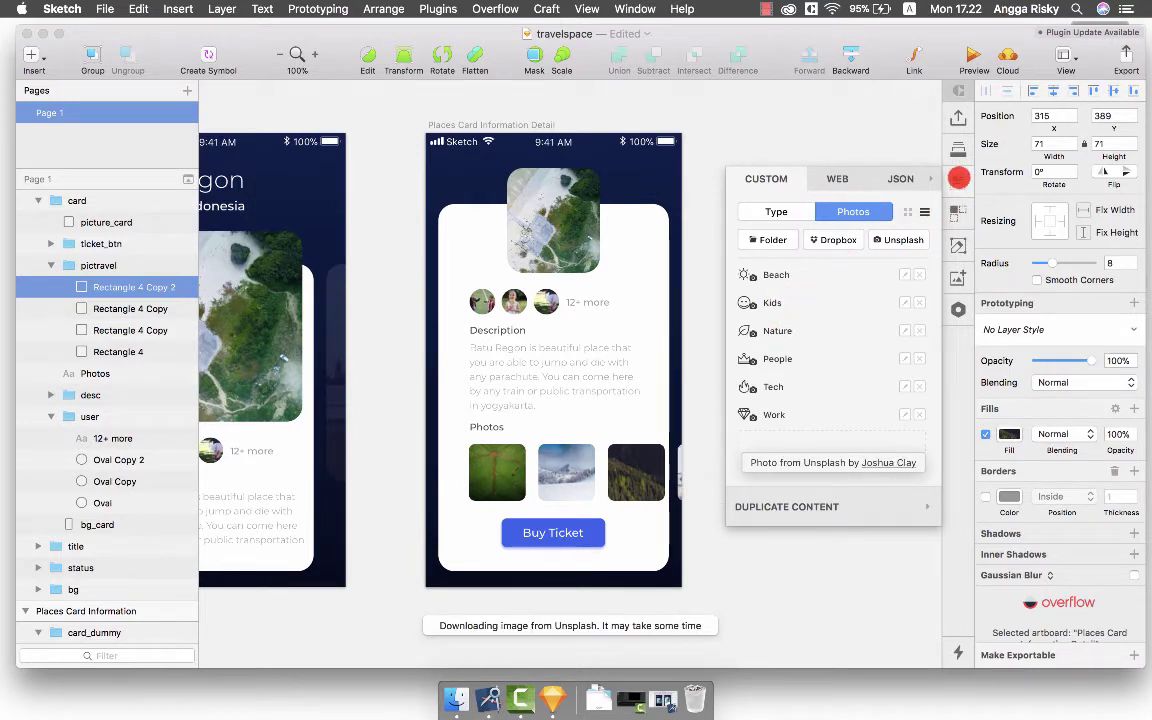
{"action": "left_click", "coordinate": [958, 178]}
{"action": "left_click", "coordinate": [805, 203]}
{"action": "key", "text": "super+s"}
Select the Places Card Information Detail artboard and switch to the "travelspace new" document in Flinto.
{"action": "scroll", "coordinate": [805, 203], "scroll_direction": "left", "scroll_amount": 5}
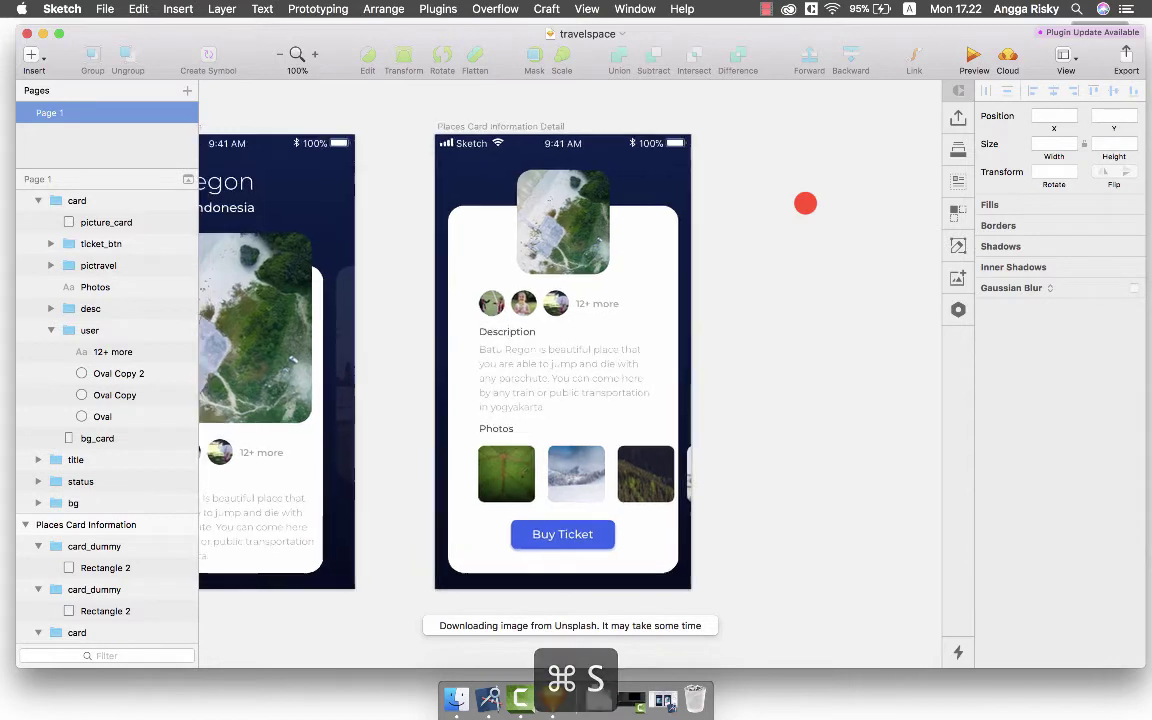
{"action": "scroll", "coordinate": [805, 203], "scroll_direction": "left", "scroll_amount": 3}
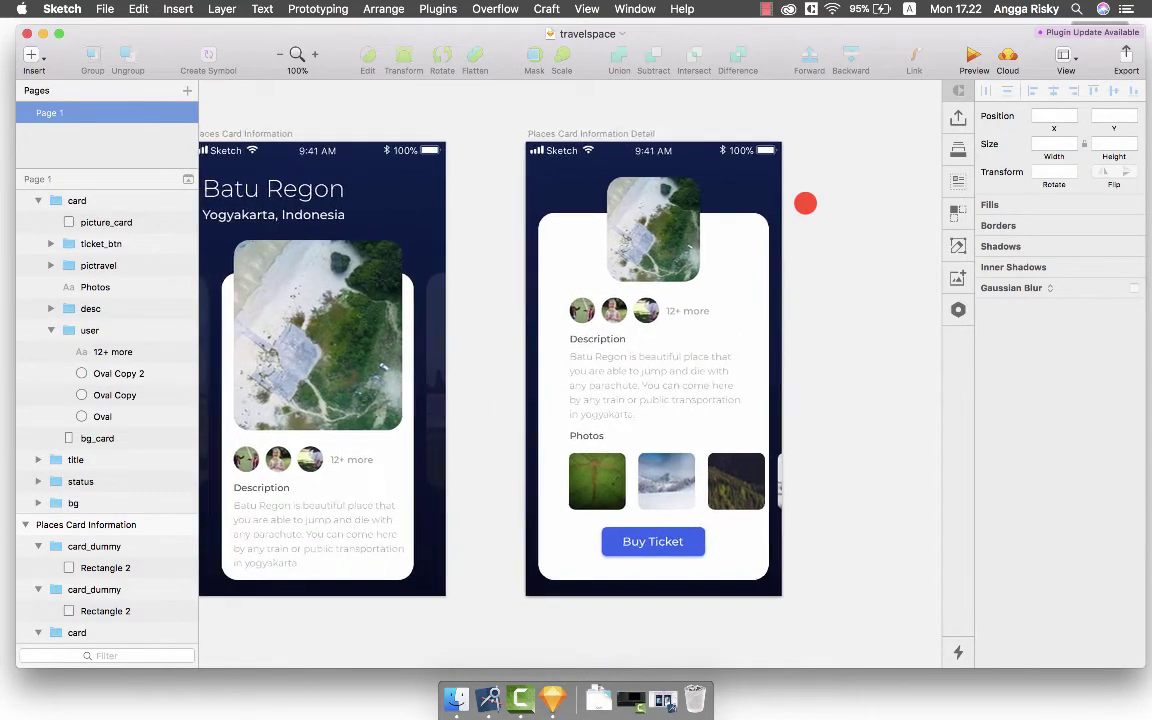
{"action": "left_click", "coordinate": [645, 142]}
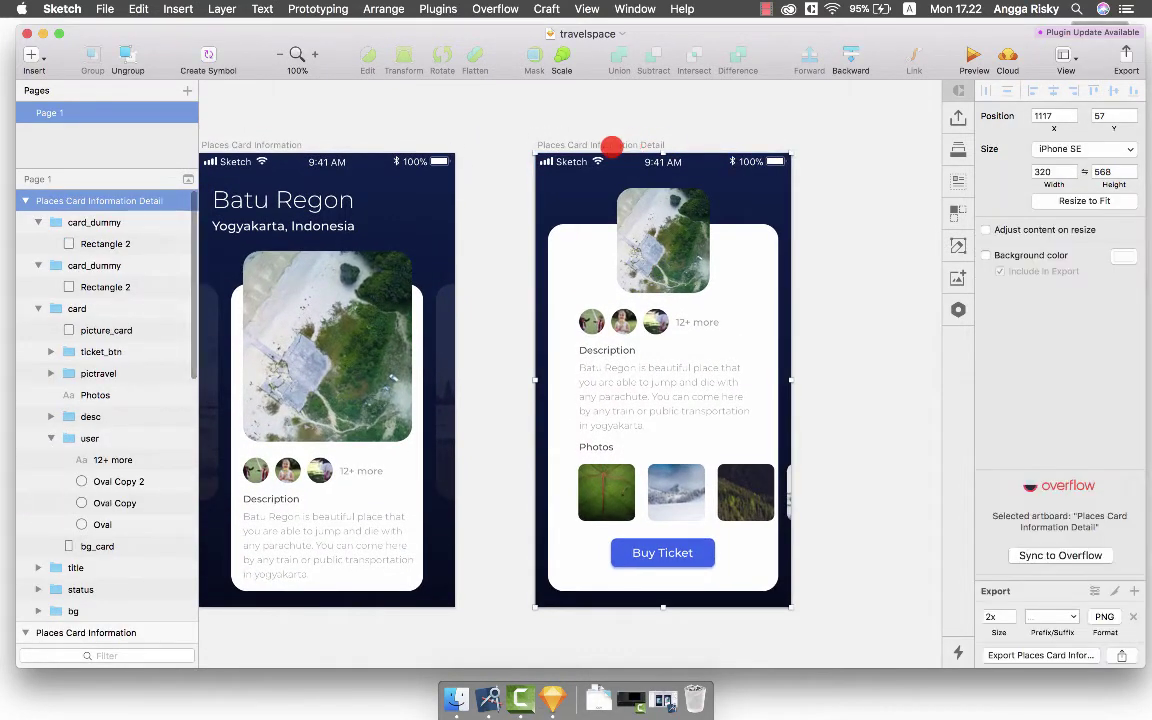
{"action": "left_click", "coordinate": [488, 700]}
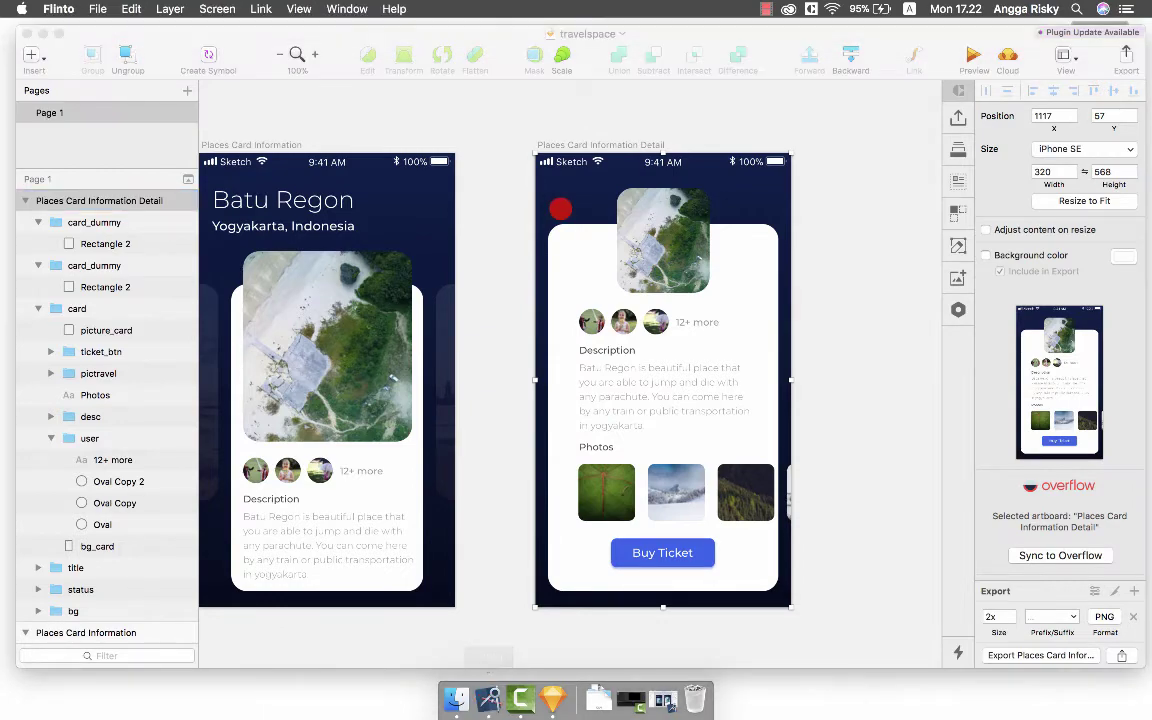
{"action": "left_click", "coordinate": [664, 700]}
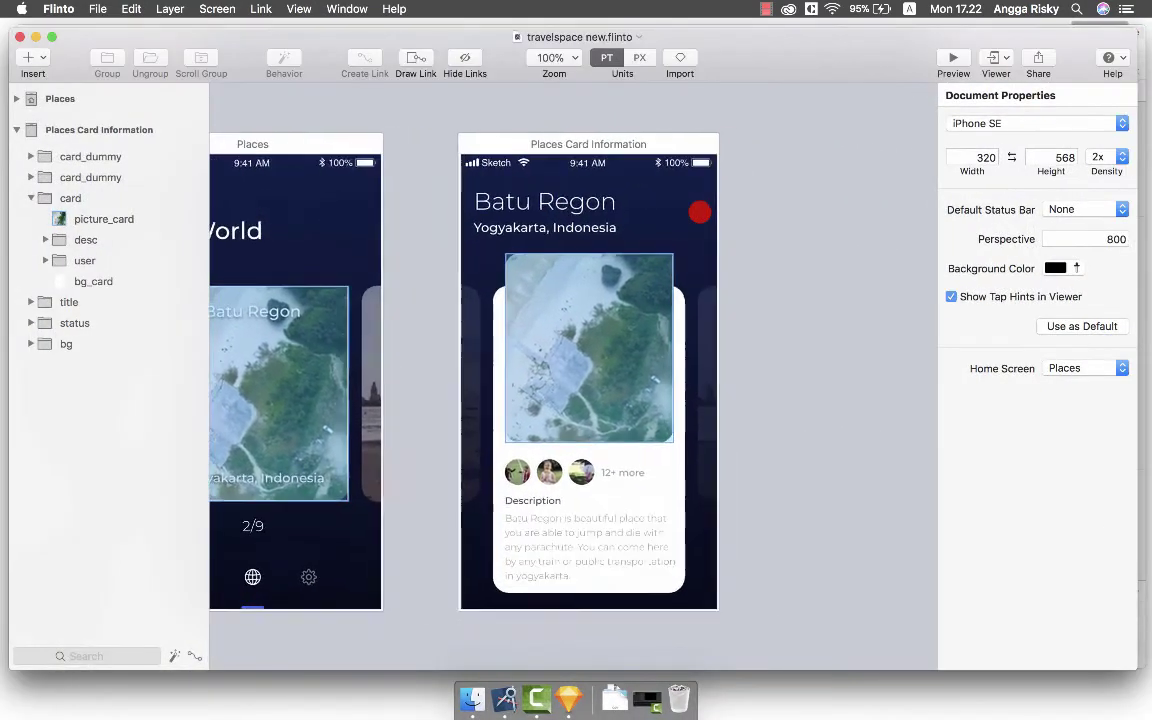
Import only the selected artboard from the Sketch travelspace document into the Flinto prototype.
{"action": "left_click", "coordinate": [680, 57]}
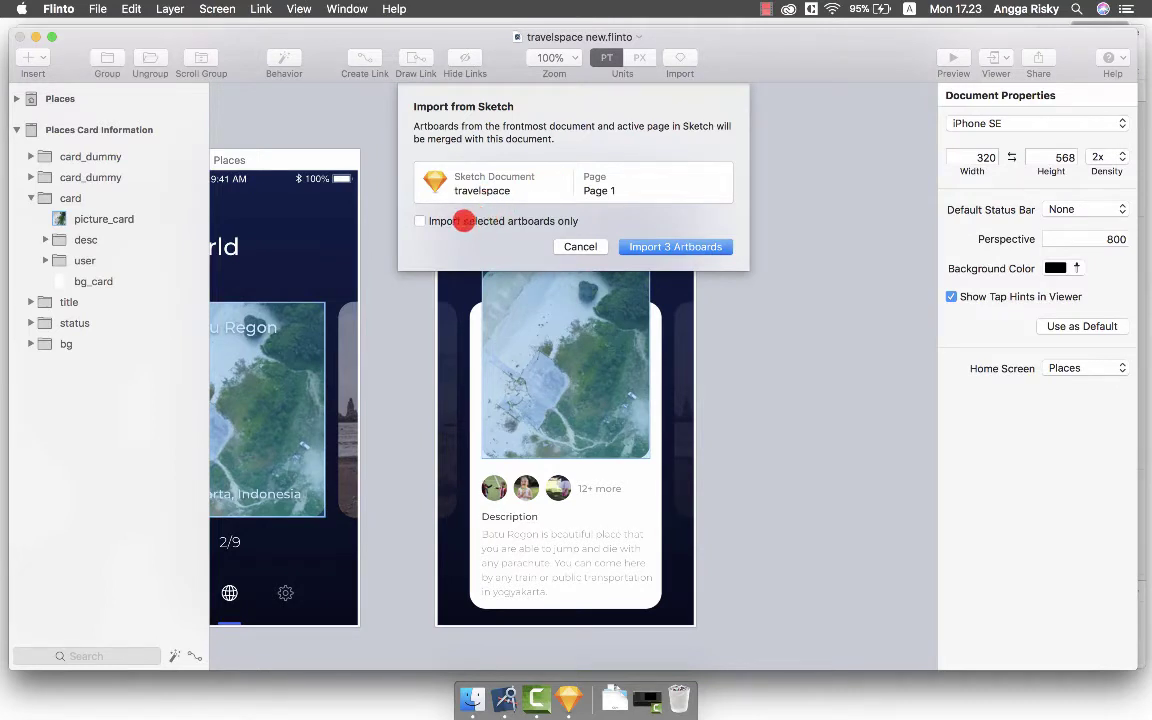
{"action": "left_click", "coordinate": [463, 222]}
{"action": "left_click", "coordinate": [688, 244]}
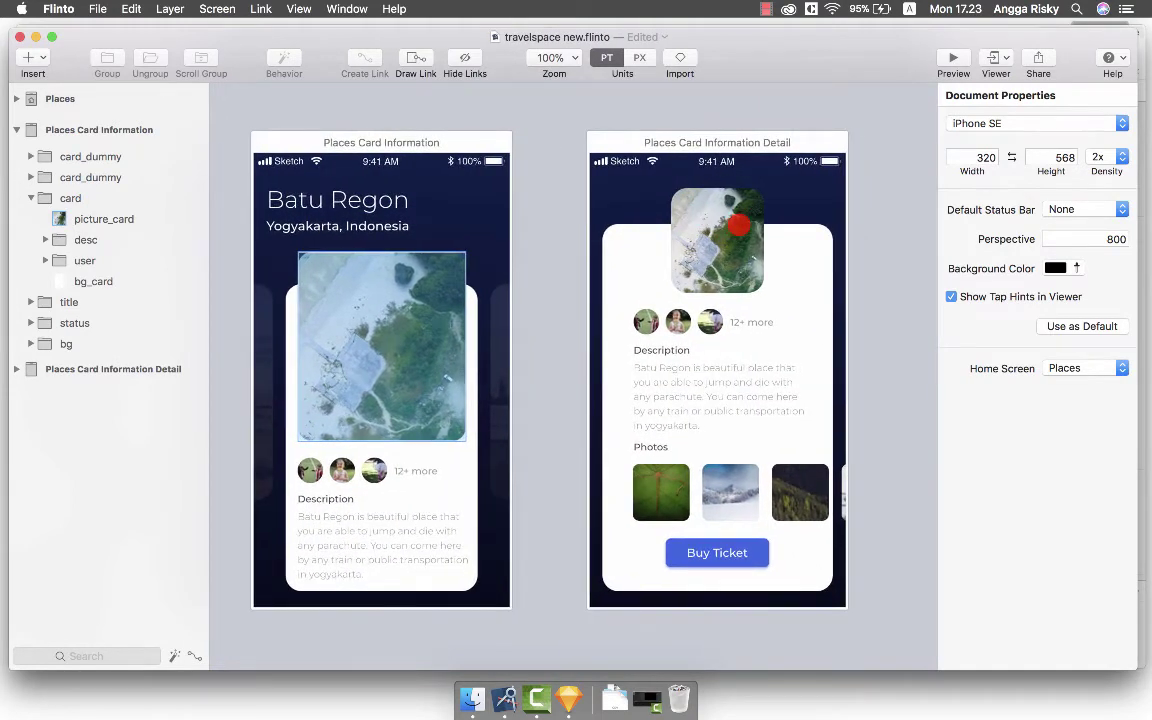
{"action": "left_click", "coordinate": [738, 226]}
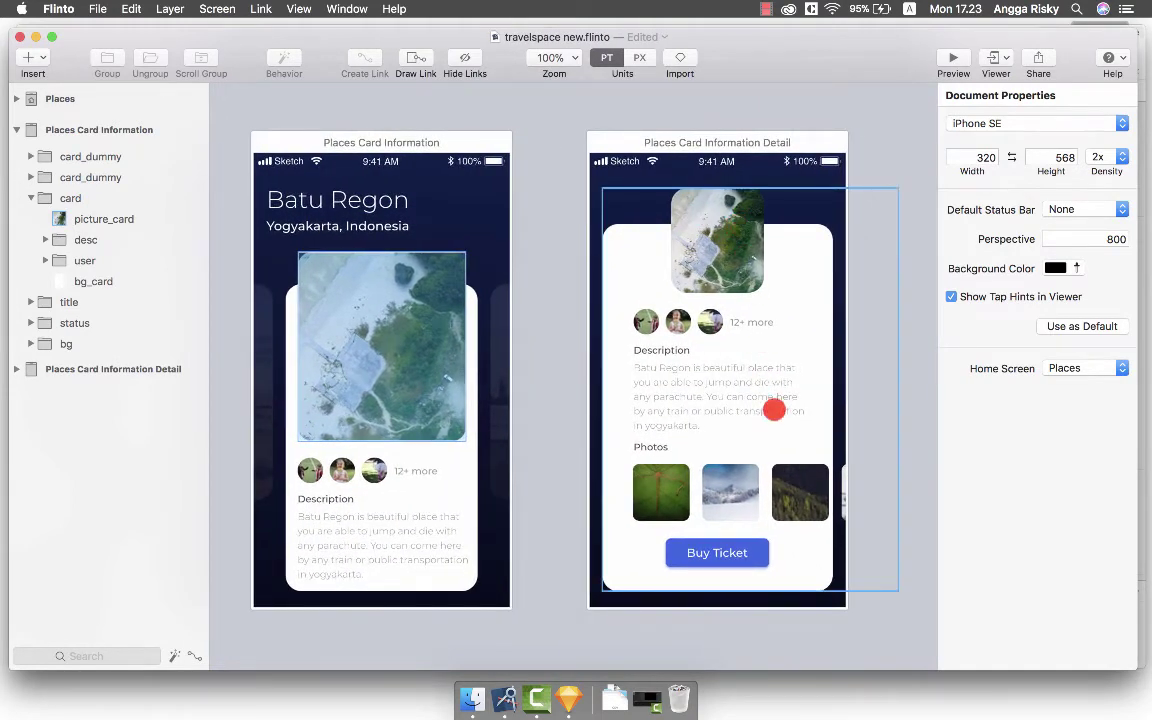
Turn the pictravel group into a horizontal scroll group and resize it to the card's full width, X 16 and width 288.
{"action": "scroll", "coordinate": [785, 470], "scroll_direction": "right", "scroll_amount": 2}
{"action": "left_click", "coordinate": [723, 490]}
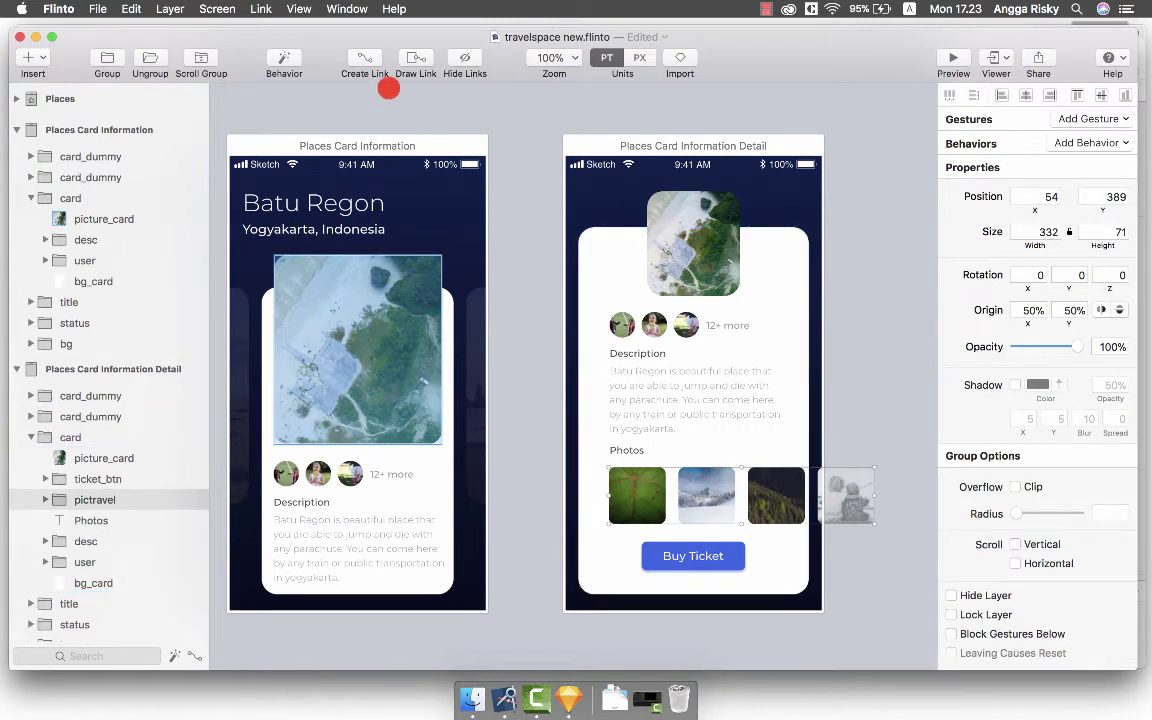
{"action": "left_click", "coordinate": [195, 60]}
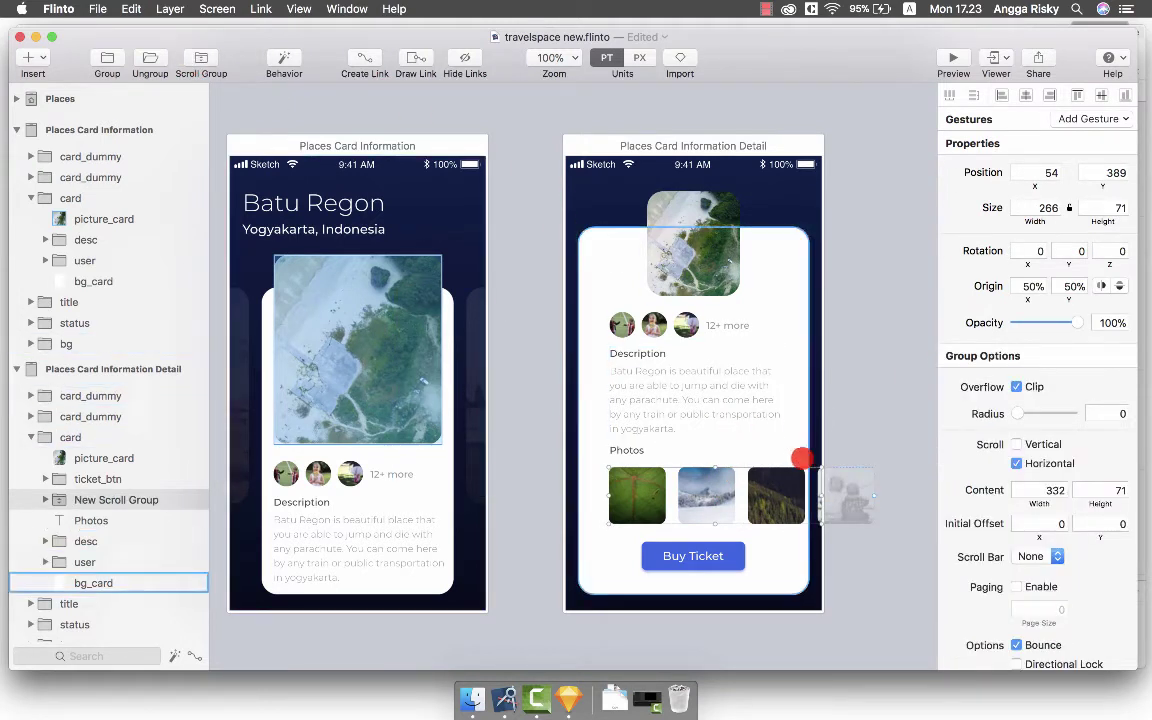
{"action": "left_click_drag", "start_coordinate": [823, 495], "coordinate": [810, 494]}
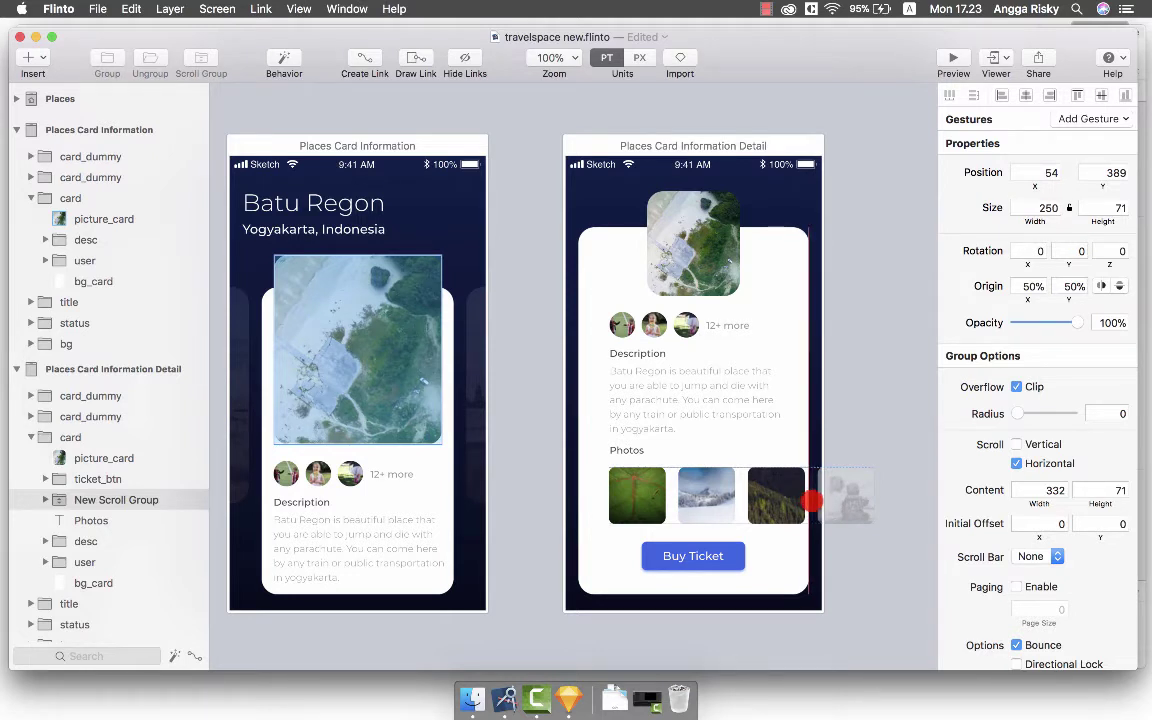
{"action": "left_click_drag", "start_coordinate": [604, 495], "coordinate": [583, 497]}
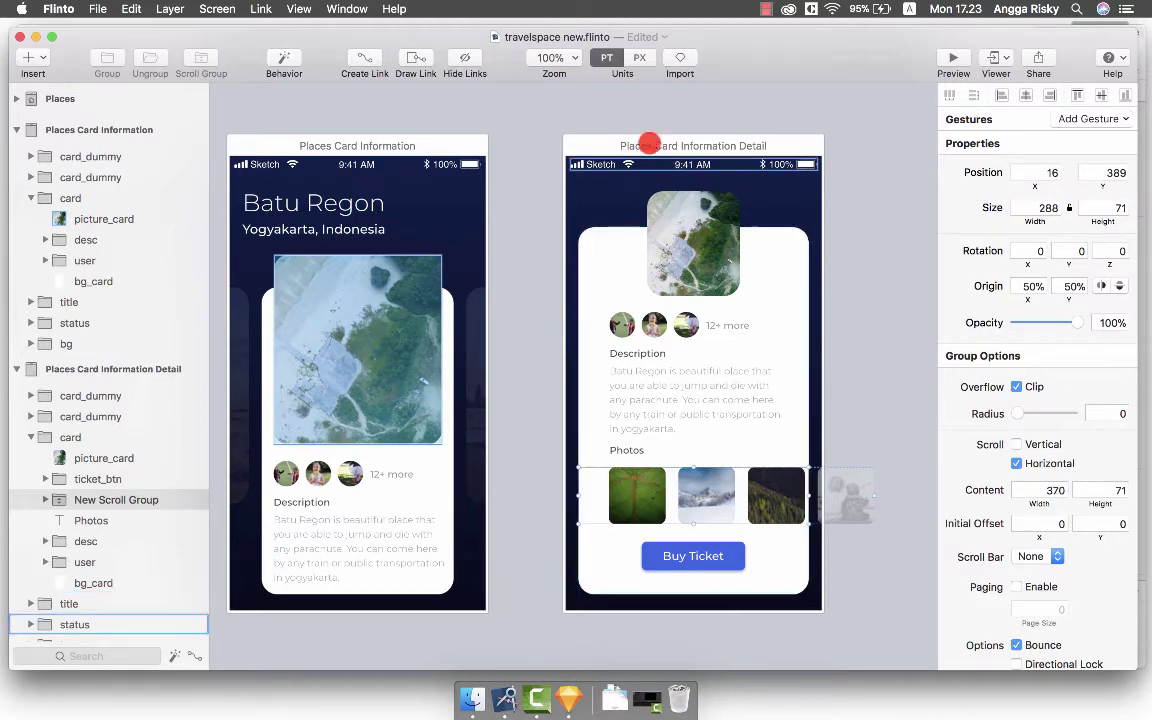
Preview the prototype and open the Batu Regon card from the Places screen.
{"action": "left_click", "coordinate": [661, 147]}
{"action": "left_click", "coordinate": [960, 58]}
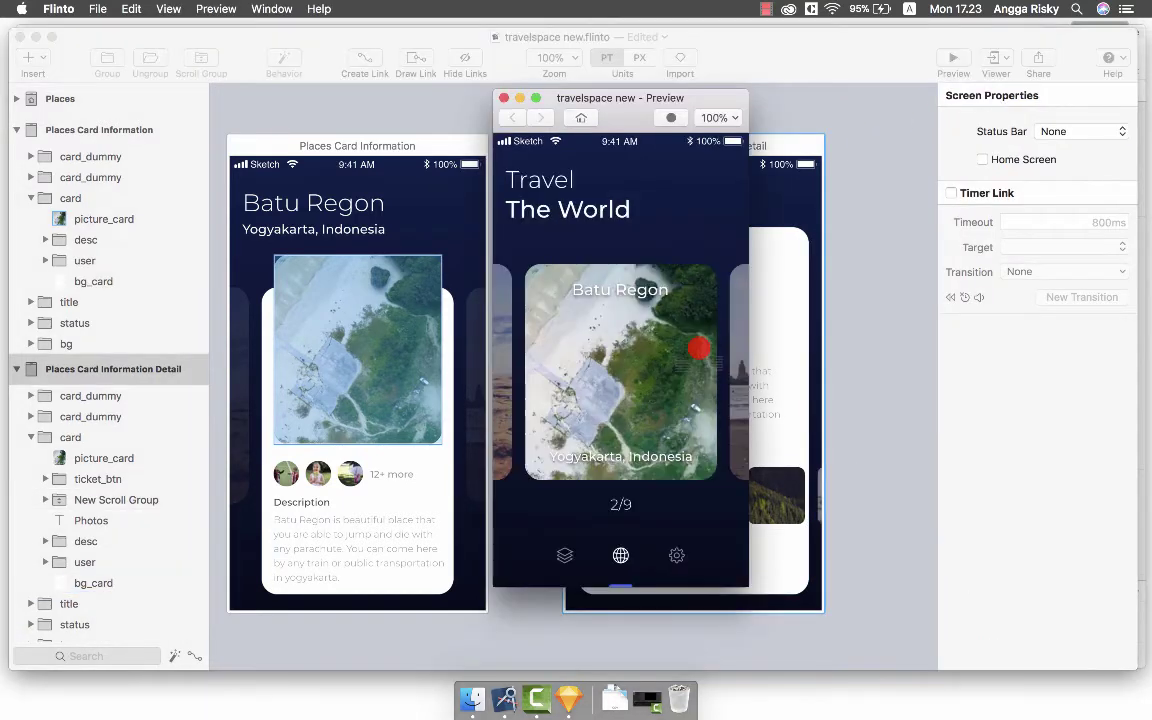
{"action": "left_click", "coordinate": [655, 322]}
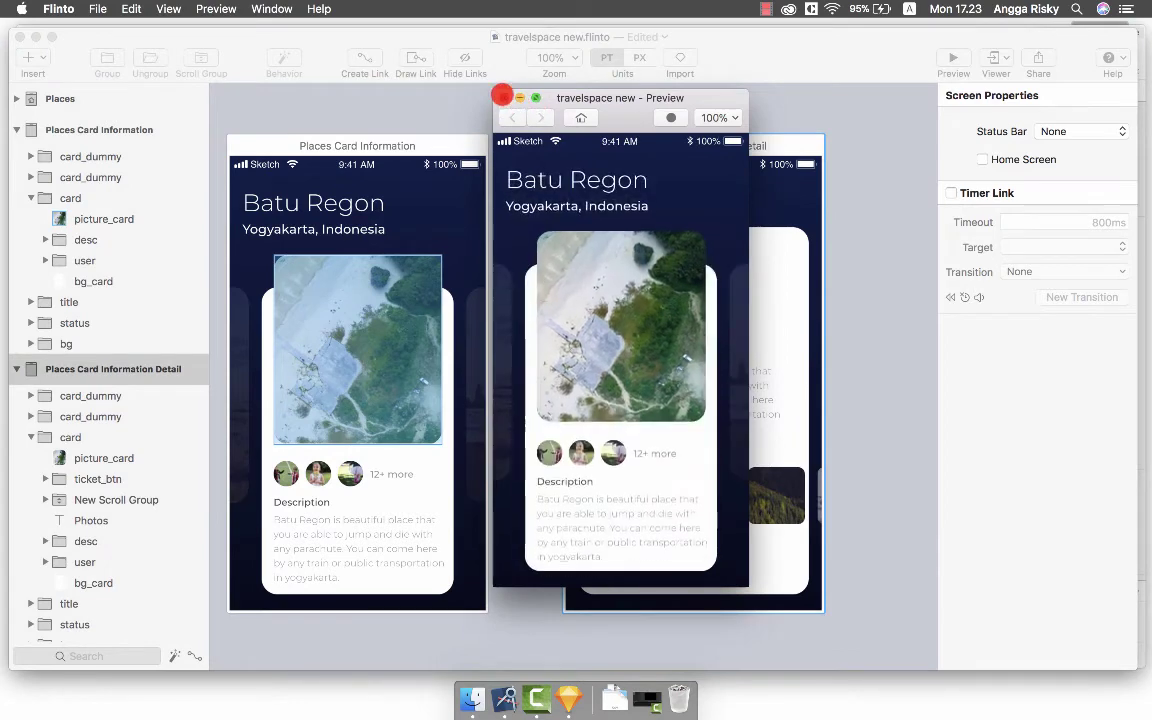
Make Places Card Information Detail the home screen and preview the horizontal scrolling of its Photos row.
{"action": "left_click", "coordinate": [504, 97]}
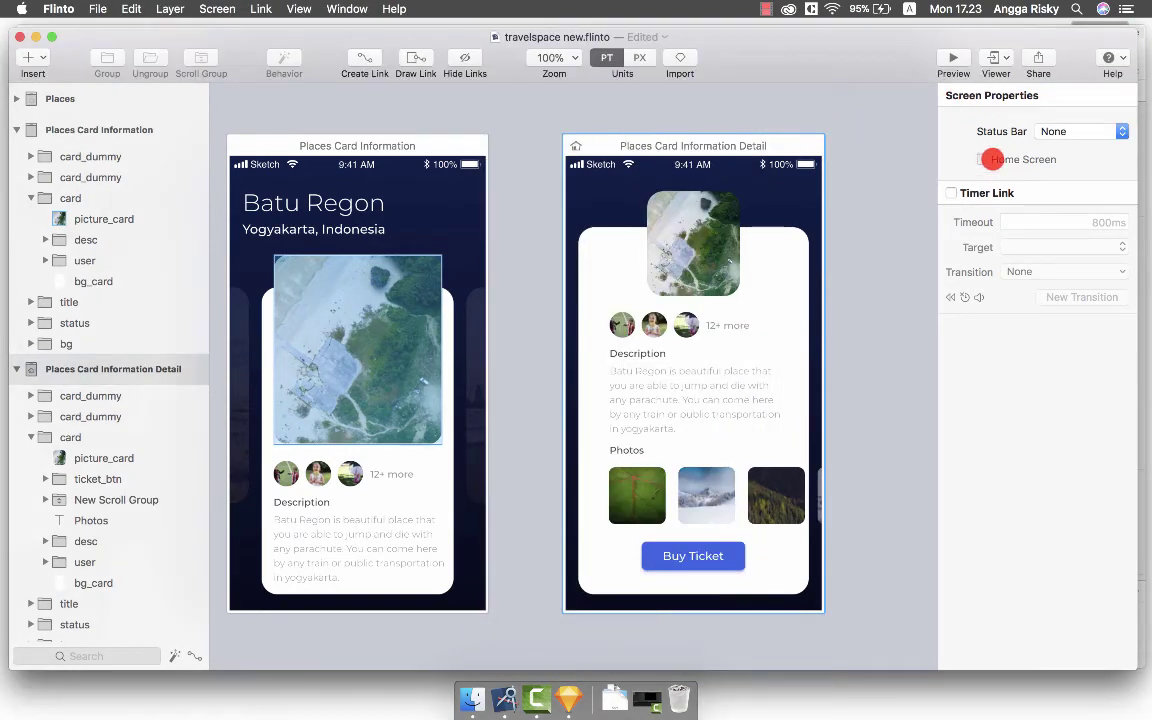
{"action": "left_click", "coordinate": [953, 57]}
{"action": "scroll", "coordinate": [657, 470], "scroll_direction": "right", "scroll_amount": 5}
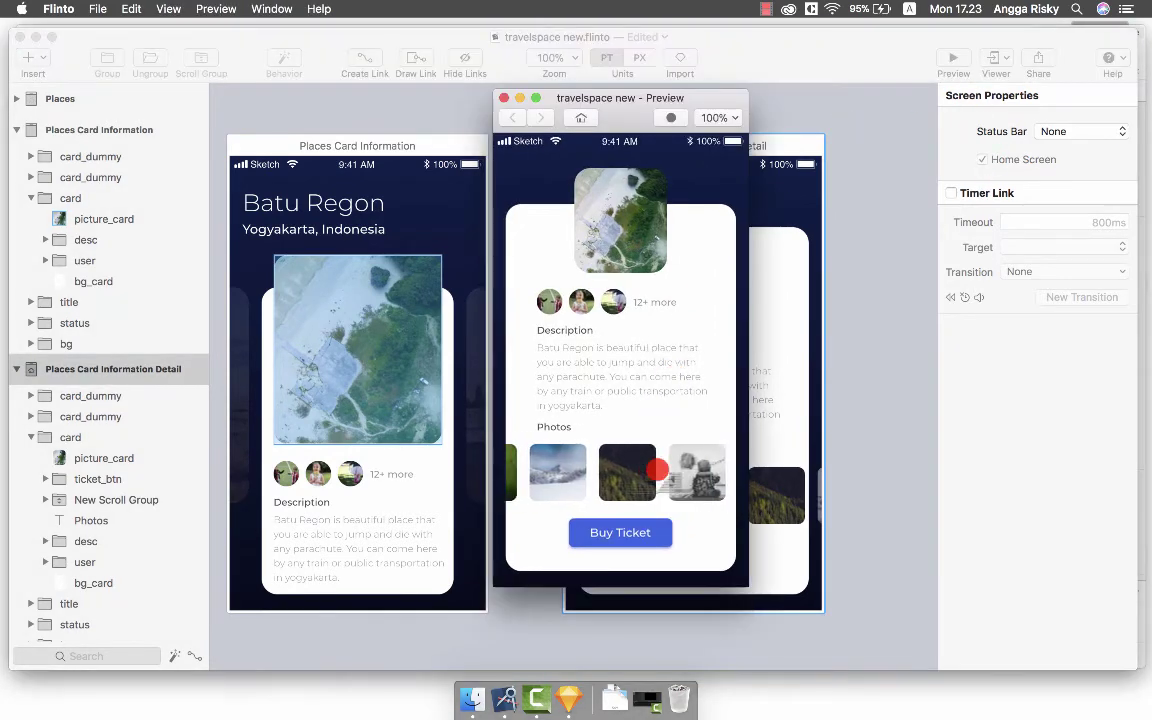
{"action": "scroll", "coordinate": [657, 470], "scroll_direction": "left", "scroll_amount": 4}
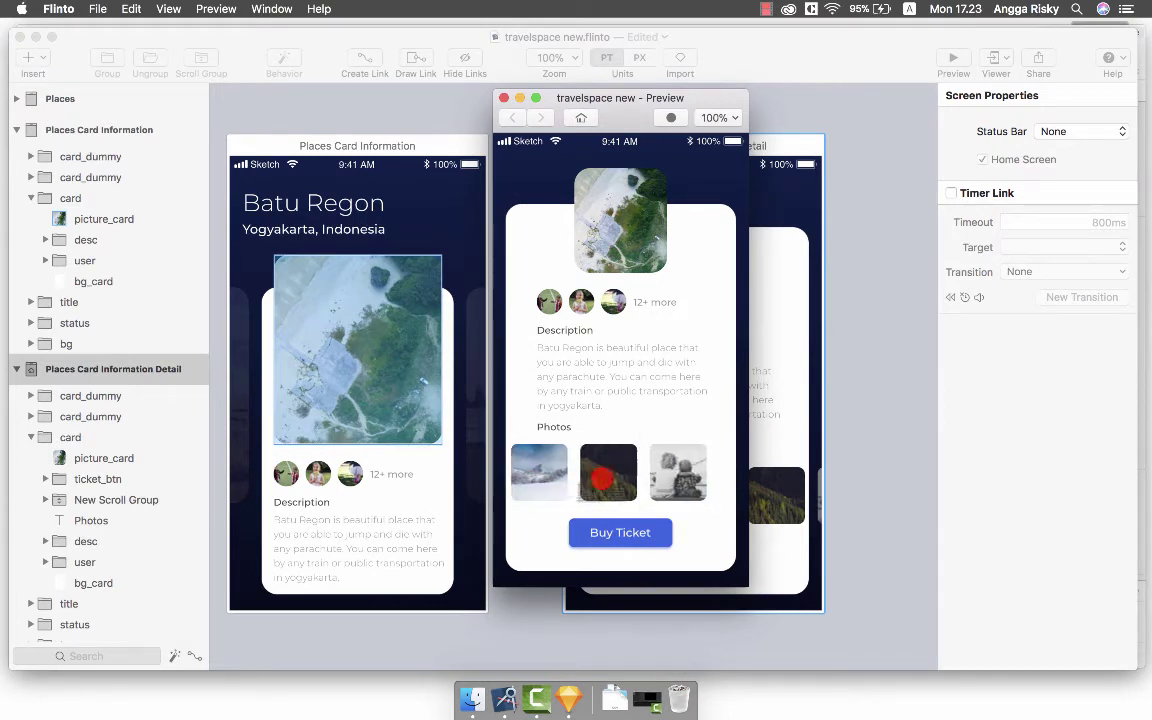
{"action": "scroll", "coordinate": [600, 478], "scroll_direction": "left", "scroll_amount": 1}
{"action": "scroll", "coordinate": [600, 478], "scroll_direction": "right", "scroll_amount": 2}
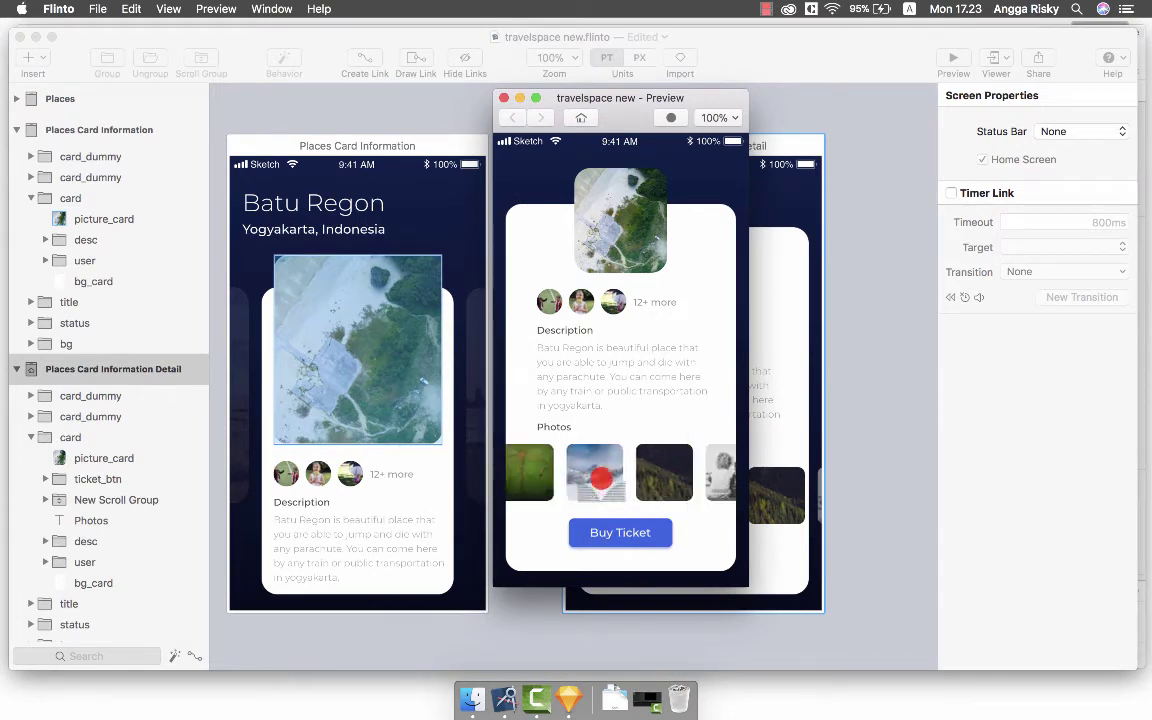
{"action": "left_click", "coordinate": [503, 97]}
Undo the home screen change and save the travelspace new document.
{"action": "scroll", "coordinate": [470, 175], "scroll_direction": "left", "scroll_amount": 8}
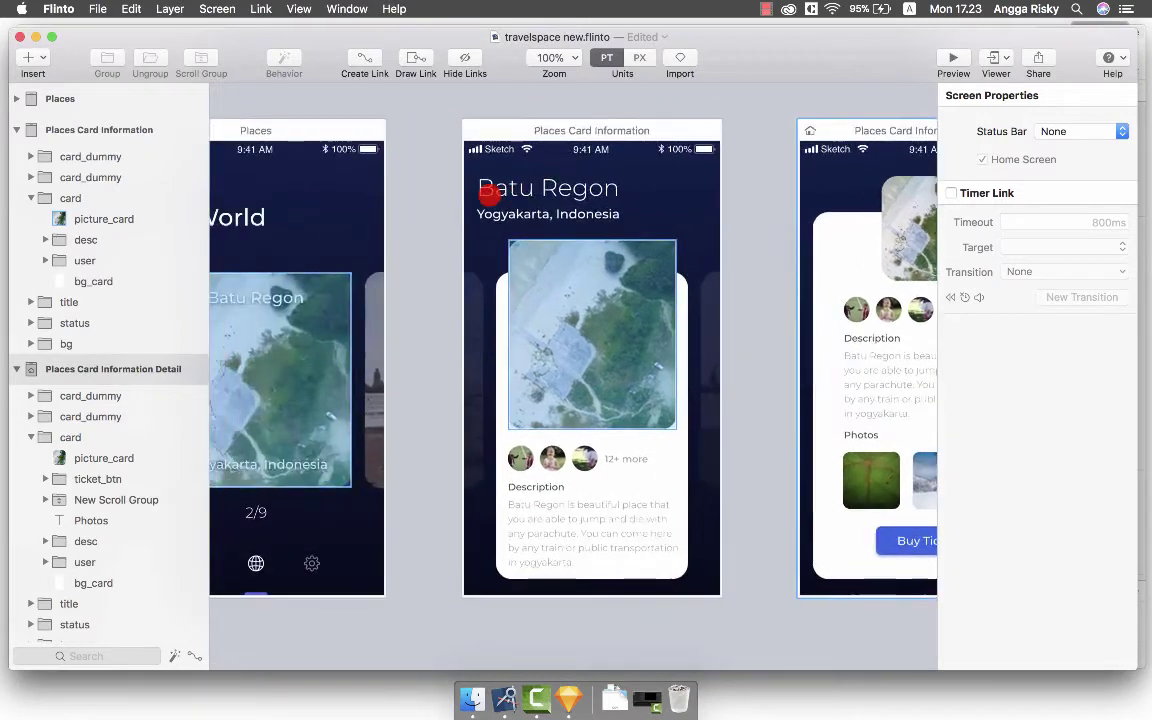
{"action": "scroll", "coordinate": [430, 152], "scroll_direction": "right", "scroll_amount": 6}
{"action": "key", "text": "super+z"}
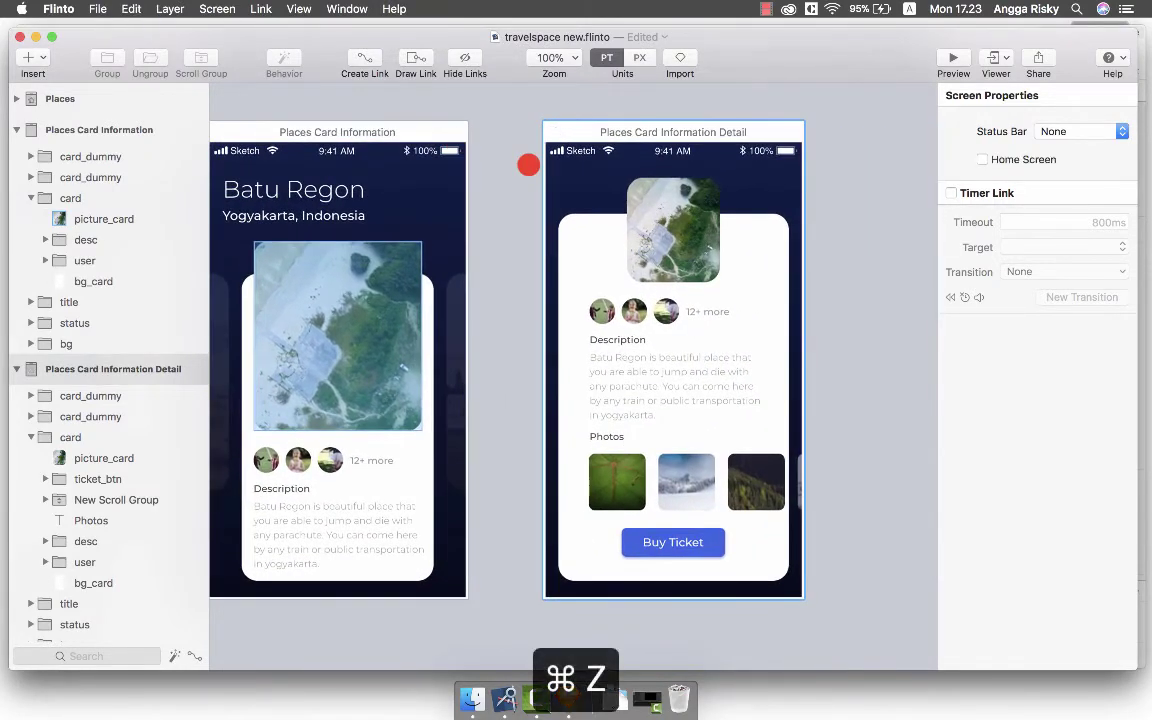
{"action": "left_click", "coordinate": [519, 150]}
{"action": "key", "text": "super+s"}
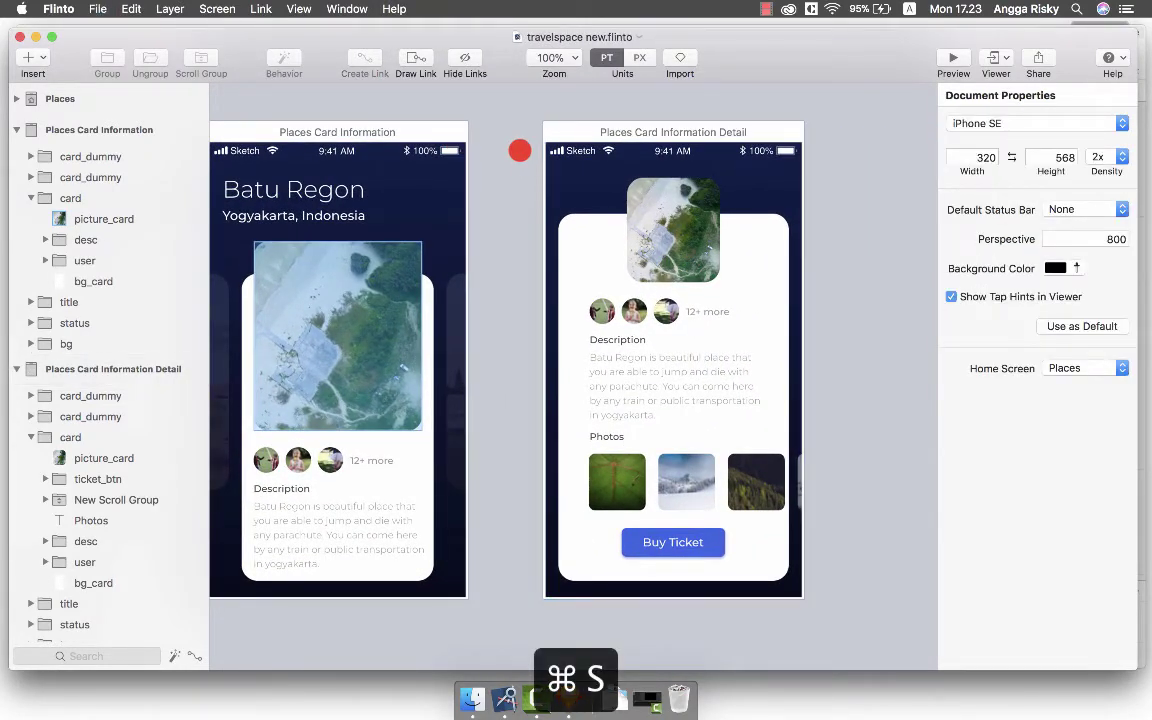
Link the card group on Places Card Information to the Places Card Information Detail screen with an Up Swipe gesture.
{"action": "scroll", "coordinate": [519, 150], "scroll_direction": "left", "scroll_amount": 4}
{"action": "scroll", "coordinate": [519, 150], "scroll_direction": "down", "scroll_amount": 2}
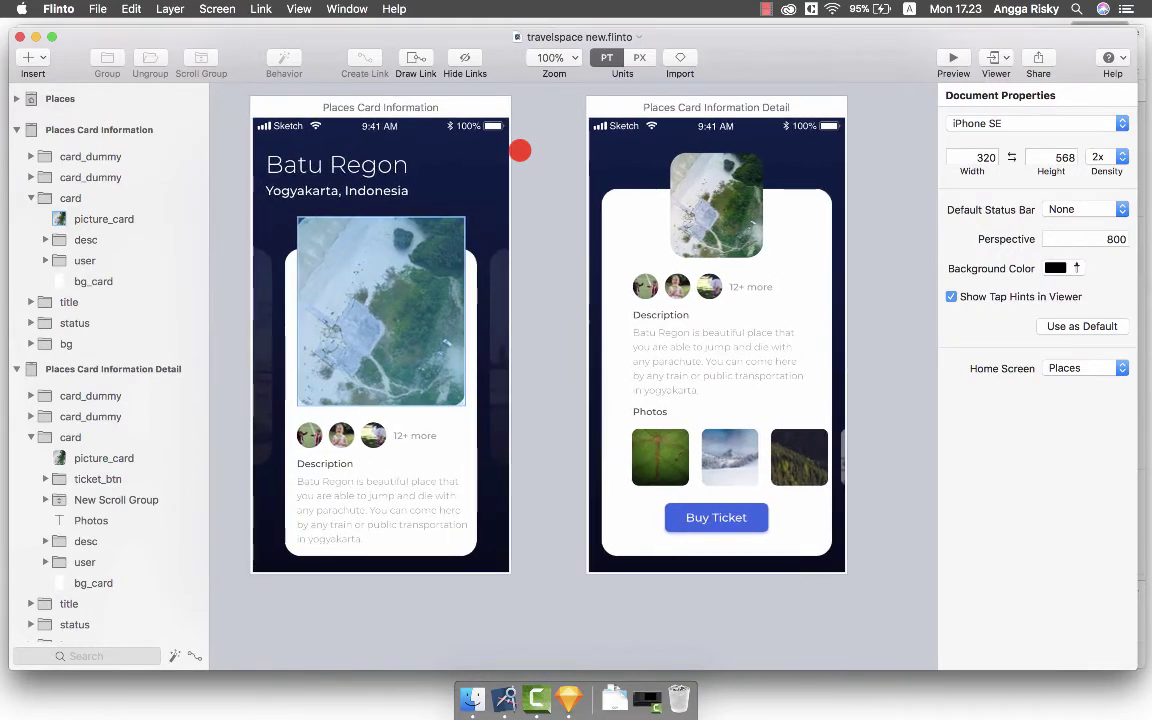
{"action": "scroll", "coordinate": [519, 150], "scroll_direction": "down", "scroll_amount": 2}
{"action": "scroll", "coordinate": [519, 150], "scroll_direction": "left", "scroll_amount": 1}
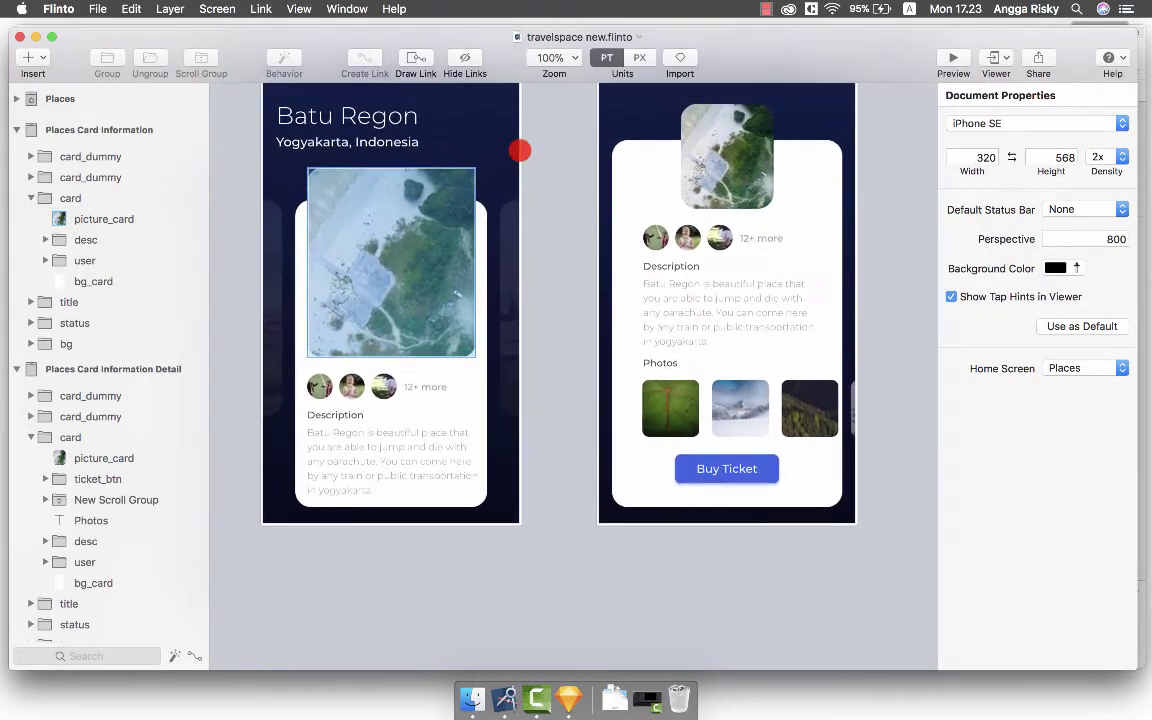
{"action": "scroll", "coordinate": [519, 150], "scroll_direction": "left", "scroll_amount": 3}
{"action": "left_click", "coordinate": [473, 383]}
{"action": "scroll", "coordinate": [475, 385], "scroll_direction": "left", "scroll_amount": 3}
{"action": "scroll", "coordinate": [475, 385], "scroll_direction": "down", "scroll_amount": 2}
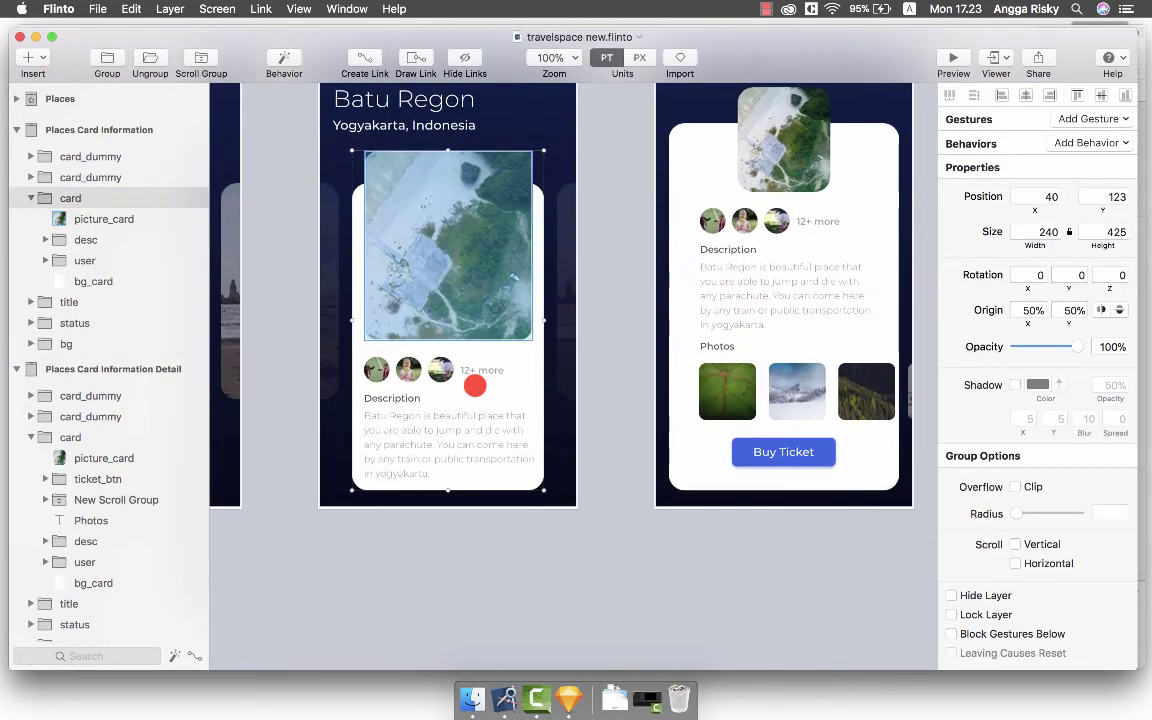
{"action": "scroll", "coordinate": [475, 385], "scroll_direction": "up", "scroll_amount": 3}
{"action": "scroll", "coordinate": [475, 385], "scroll_direction": "right", "scroll_amount": 2}
{"action": "scroll", "coordinate": [475, 385], "scroll_direction": "up", "scroll_amount": 2}
{"action": "scroll", "coordinate": [475, 385], "scroll_direction": "right", "scroll_amount": 1}
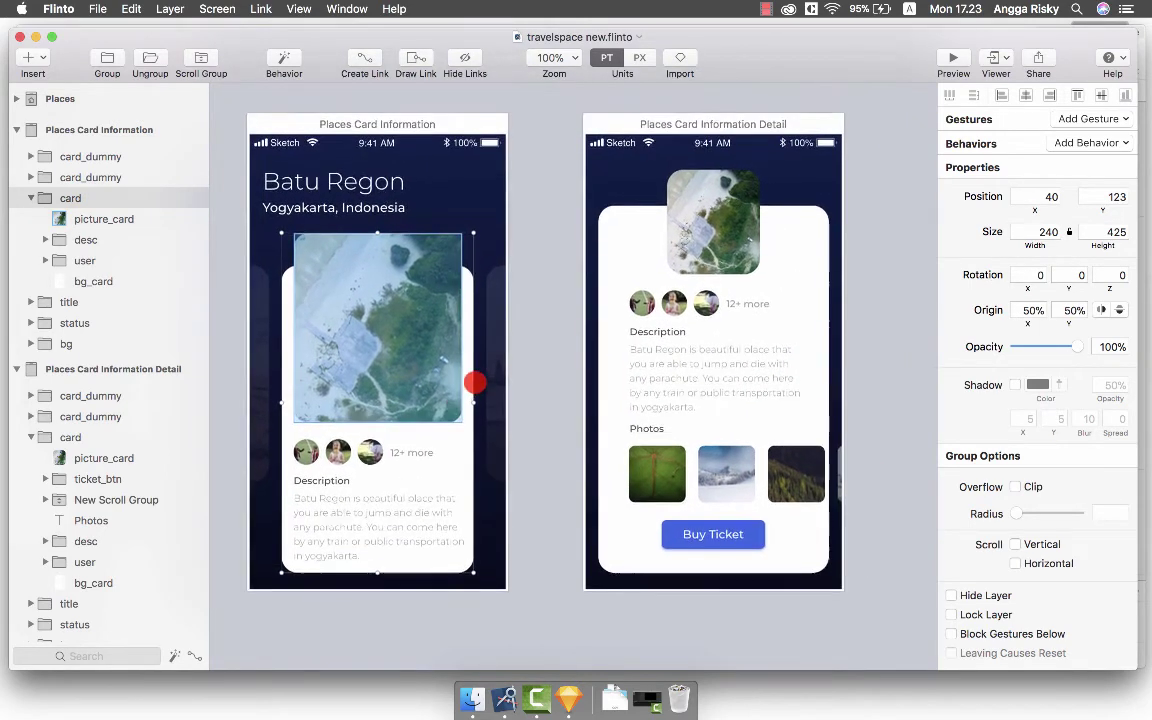
{"action": "left_click_drag", "start_coordinate": [353, 44], "coordinate": [696, 230]}
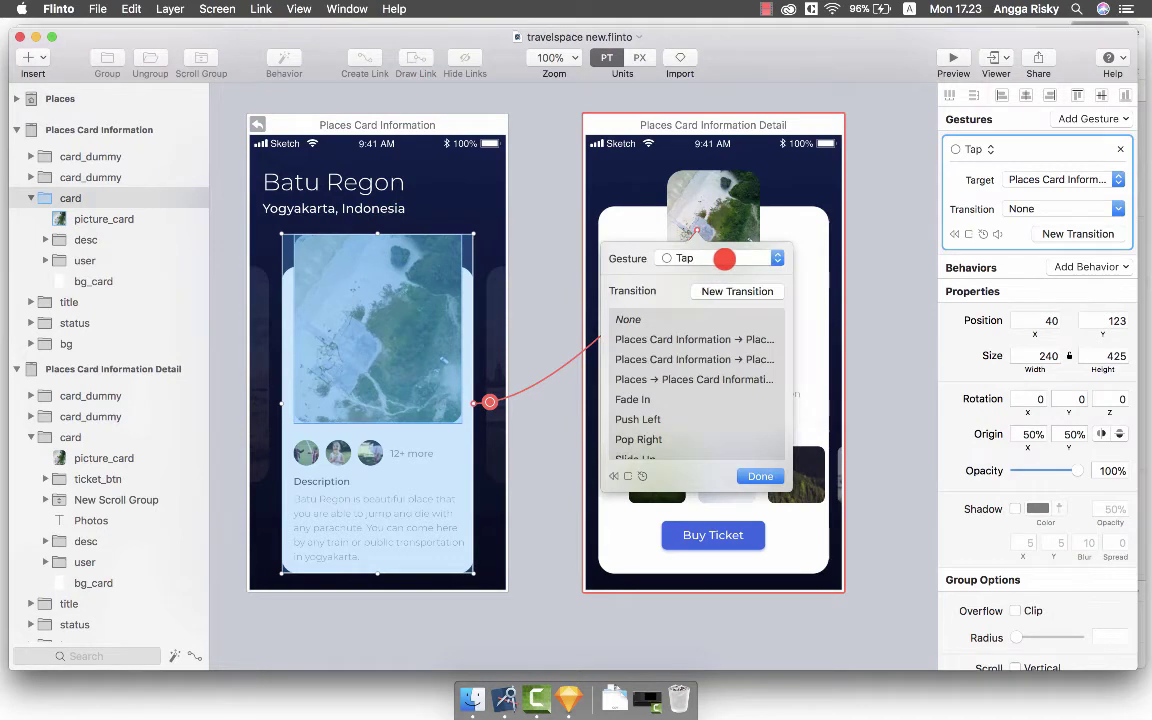
{"action": "left_click", "coordinate": [724, 259]}
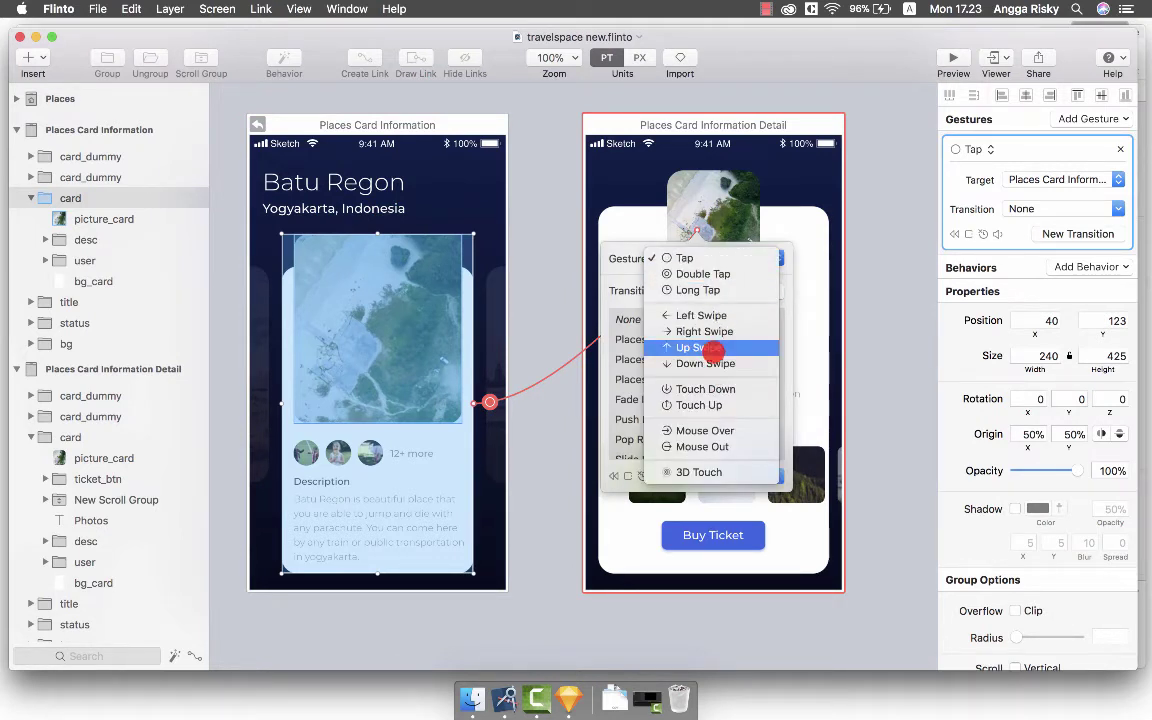
{"action": "left_click", "coordinate": [712, 348]}
Create a new transition for the Up Swipe link and align its start and end screens.
{"action": "left_click", "coordinate": [731, 292]}
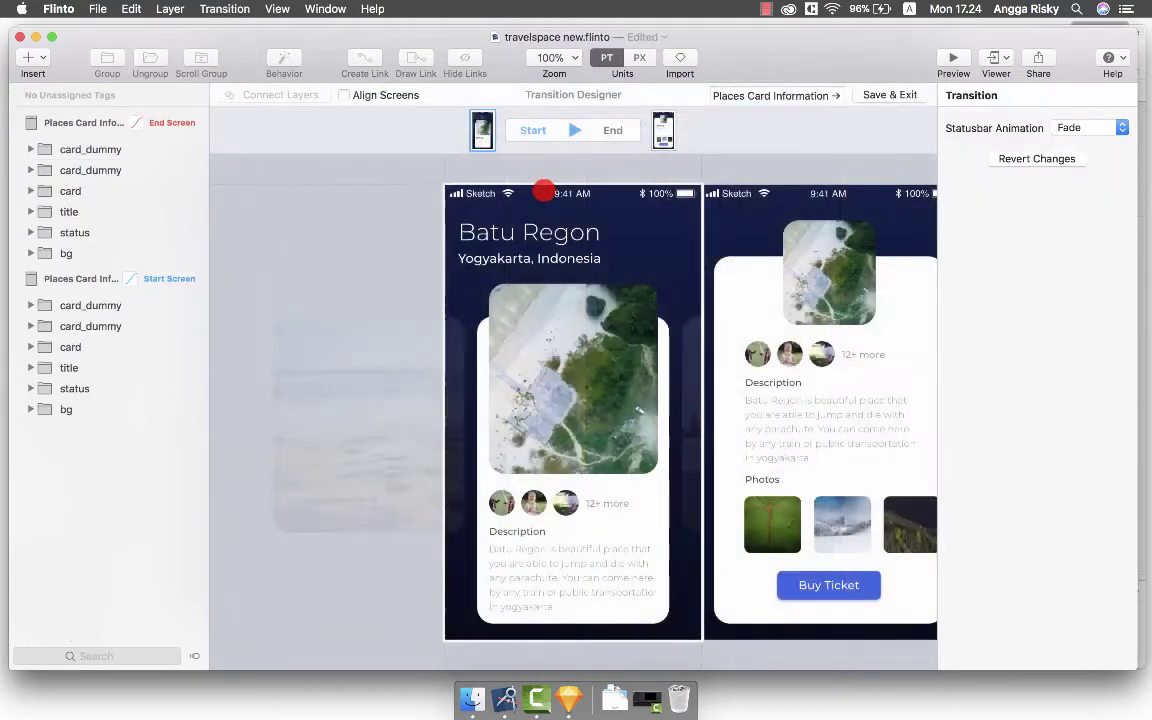
{"action": "left_click", "coordinate": [383, 93]}
{"action": "scroll", "coordinate": [399, 213], "scroll_direction": "down", "scroll_amount": 2}
{"action": "scroll", "coordinate": [399, 213], "scroll_direction": "right", "scroll_amount": 2}
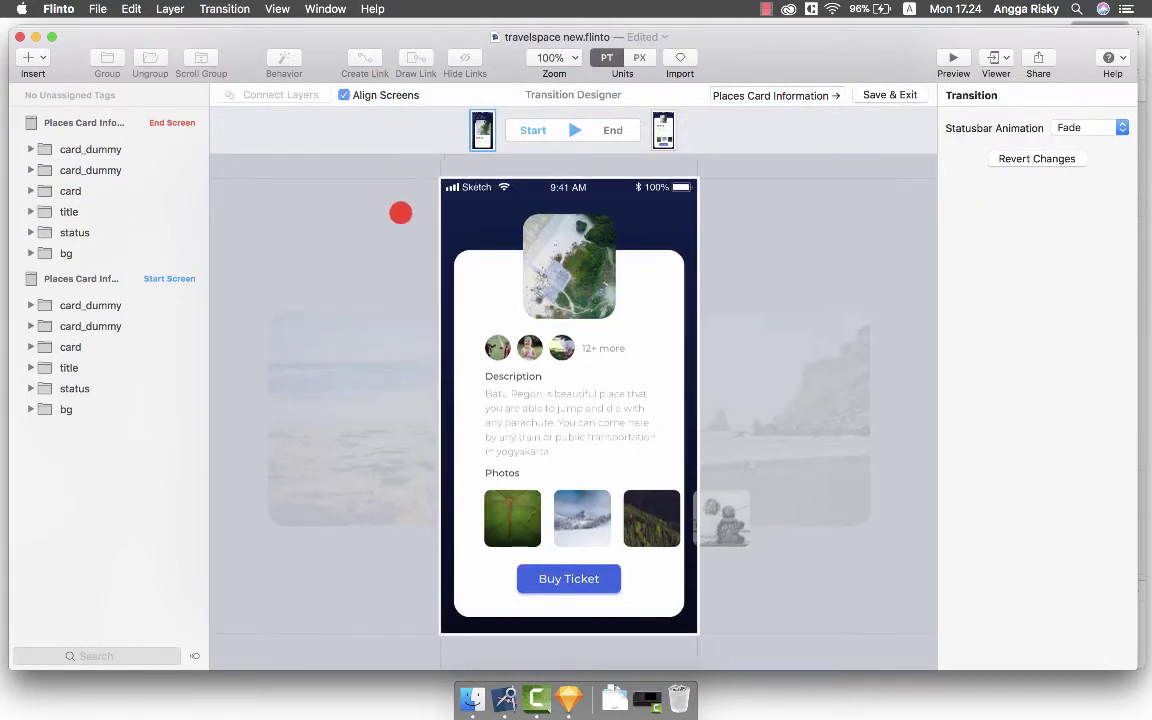
Connect both pairs of card_dummy layers between the start and end screens of the transition.
{"action": "left_click", "coordinate": [76, 151]}
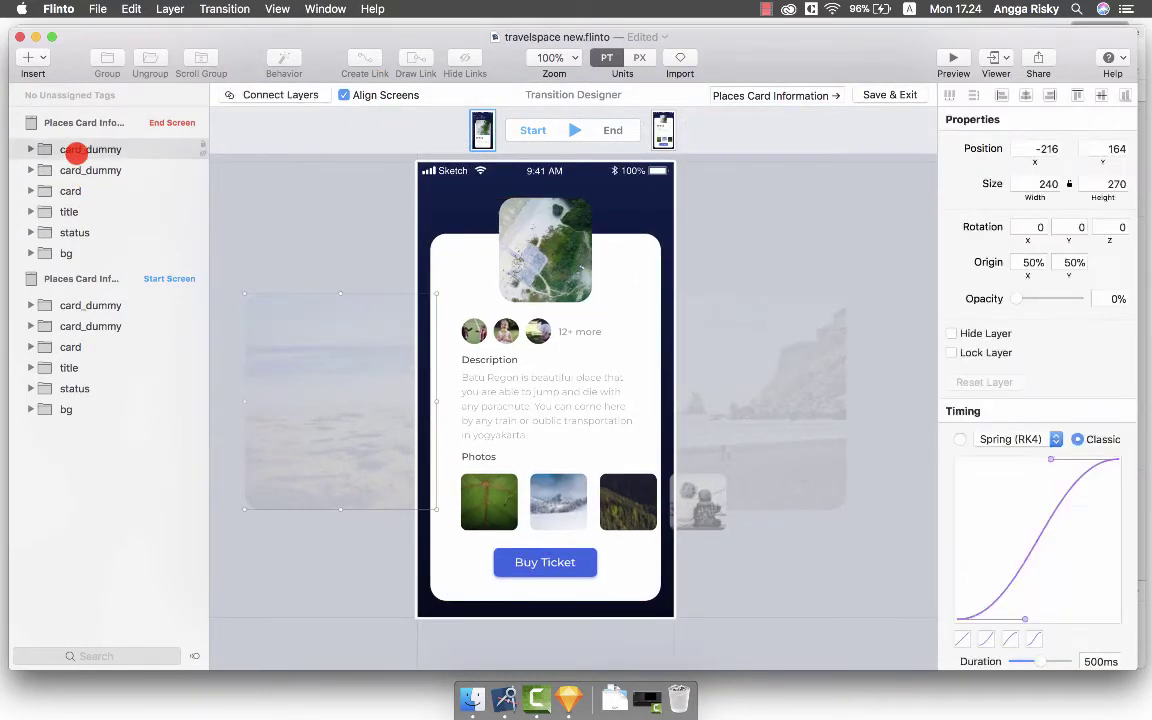
{"action": "left_click", "coordinate": [106, 297]}
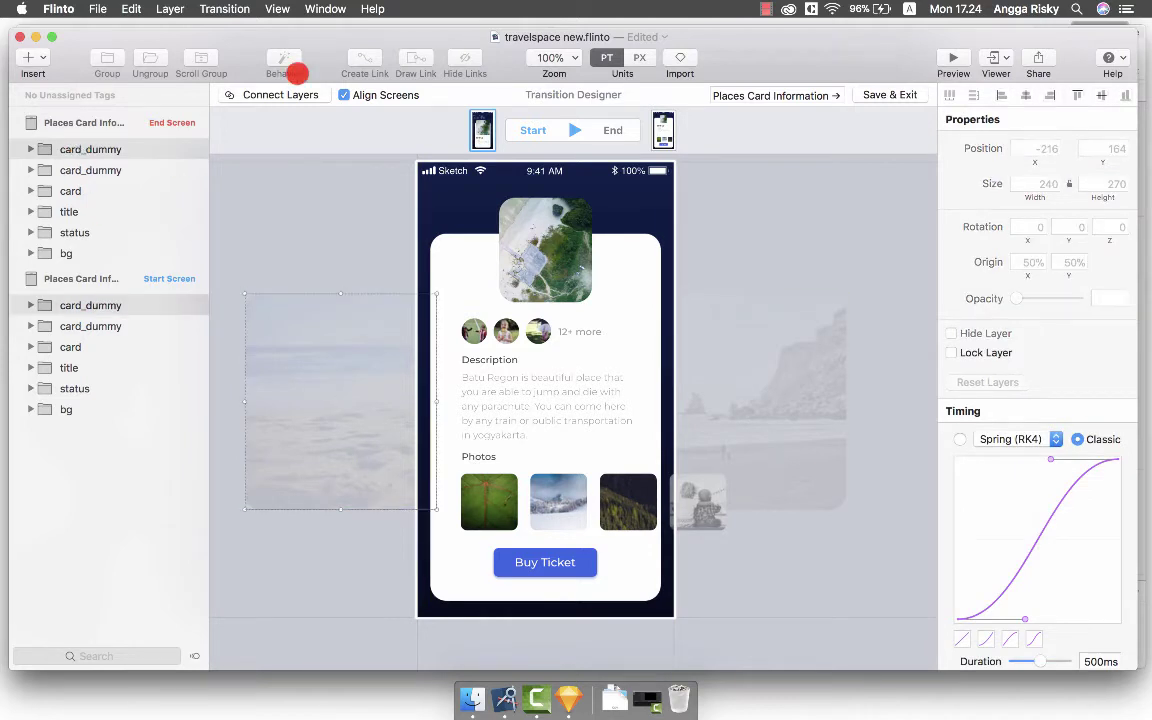
{"action": "left_click", "coordinate": [288, 93]}
{"action": "left_click", "coordinate": [118, 186]}
{"action": "left_click", "coordinate": [123, 325]}
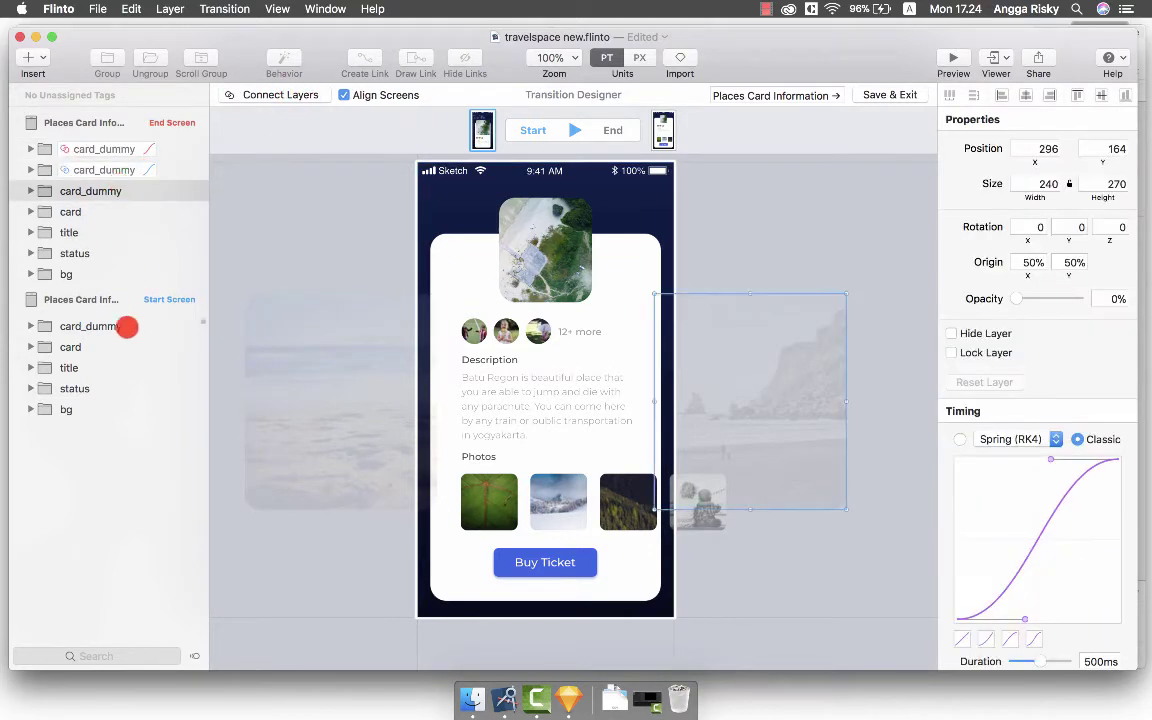
{"action": "left_click", "coordinate": [243, 94]}
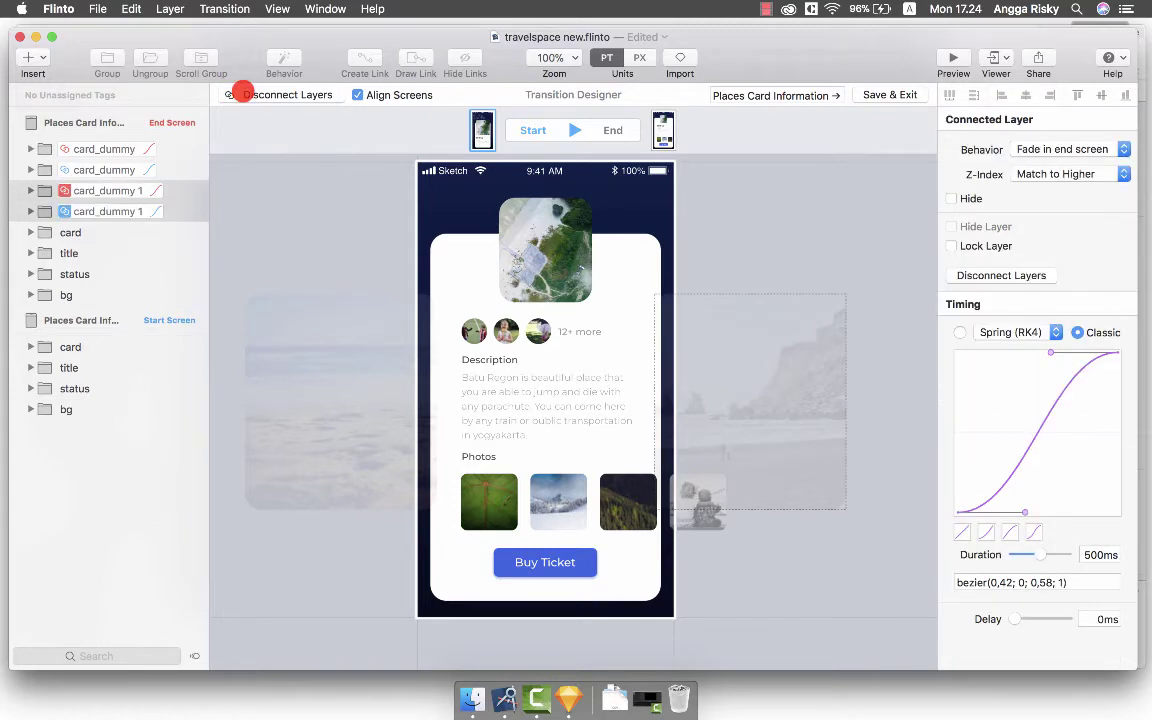
Expand both card groups and connect their picture_card layers across the start and end screens.
{"action": "left_click", "coordinate": [32, 232]}
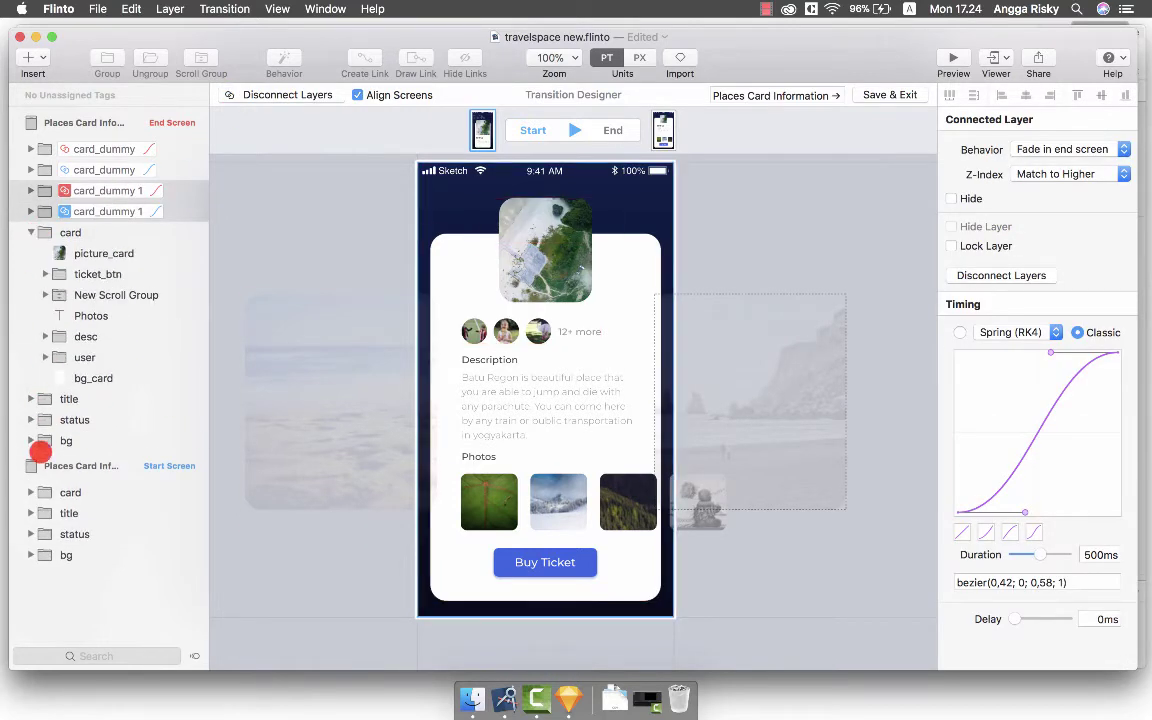
{"action": "left_click", "coordinate": [29, 492]}
{"action": "left_click", "coordinate": [62, 512]}
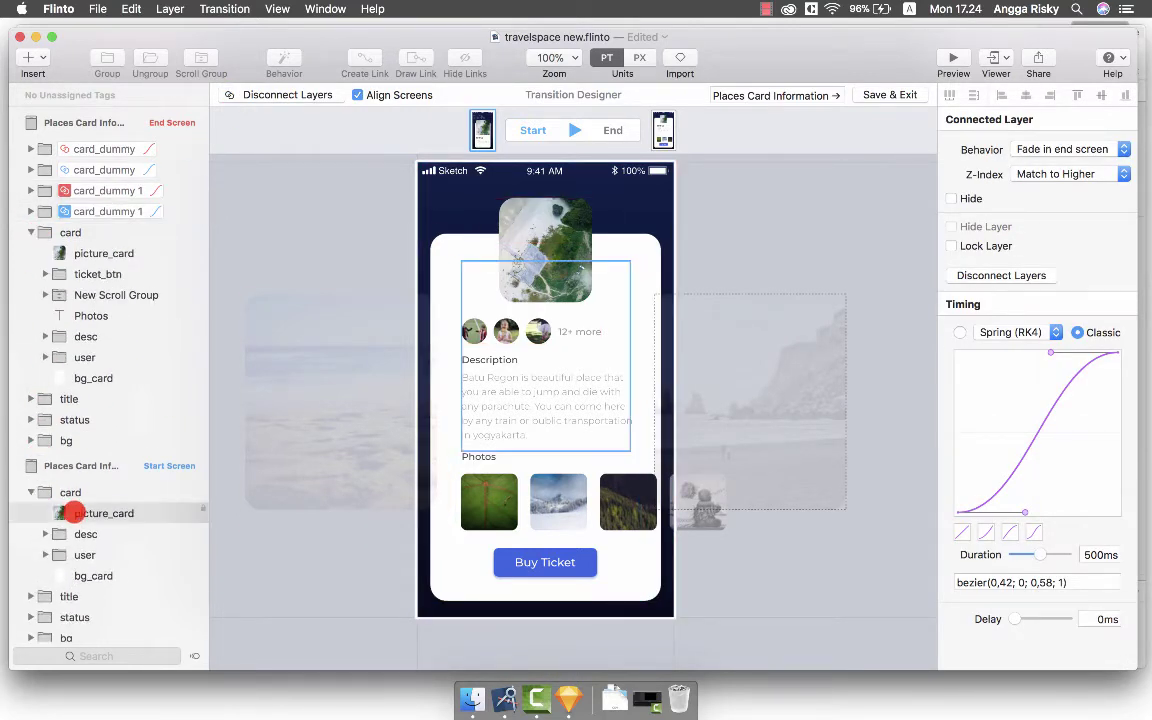
{"action": "left_click", "coordinate": [121, 256]}
{"action": "left_click", "coordinate": [268, 94]}
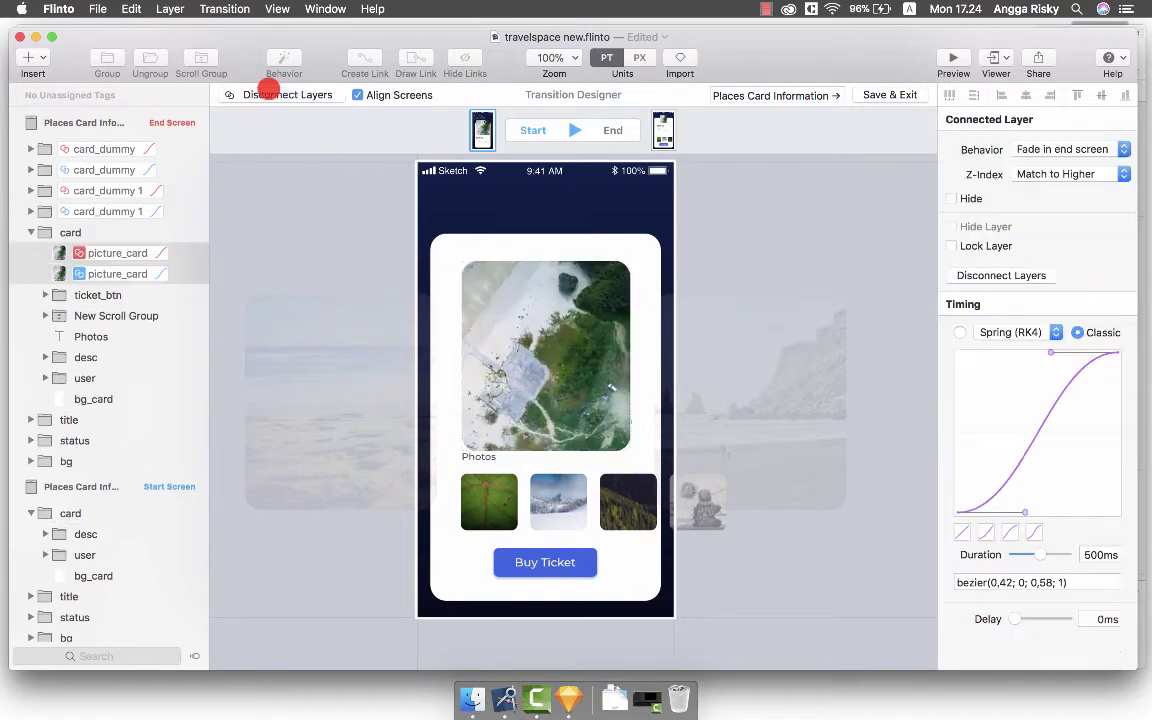
Move the end screen's ticket_btn down to Y 532 and set its opacity to 0% in the start state.
{"action": "left_click", "coordinate": [121, 291]}
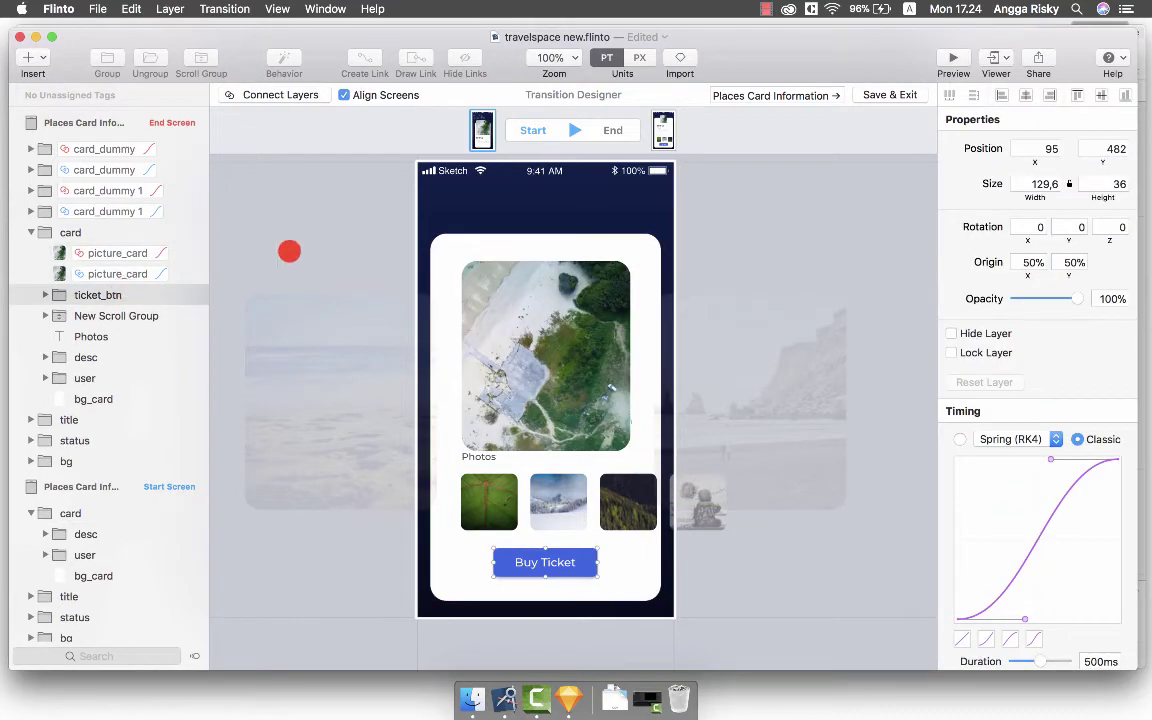
{"action": "key", "text": "shift+Down"}
{"action": "key", "text": "shift+Down"}
{"action": "key", "text": "shift+Down"}
{"action": "key", "text": "shift+Down"}
{"action": "key", "text": "shift+Down"}
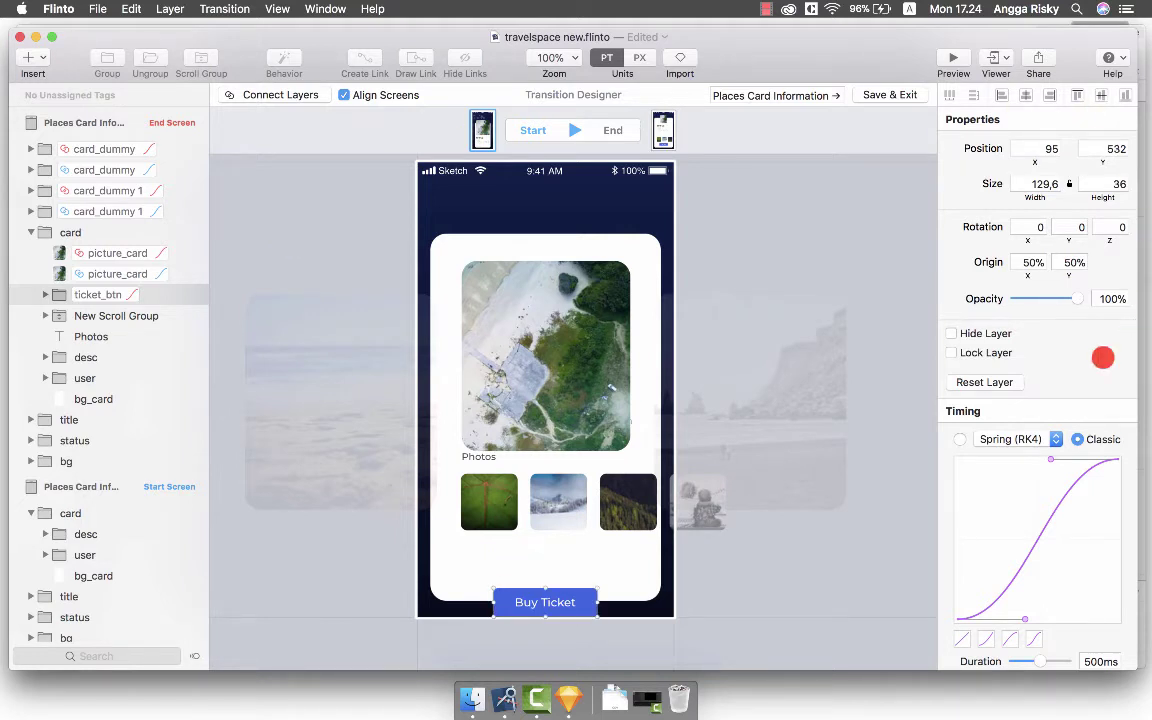
{"action": "scroll", "coordinate": [1102, 357], "scroll_direction": "down", "scroll_amount": 3}
{"action": "left_click_drag", "start_coordinate": [1077, 227], "coordinate": [920, 244]}
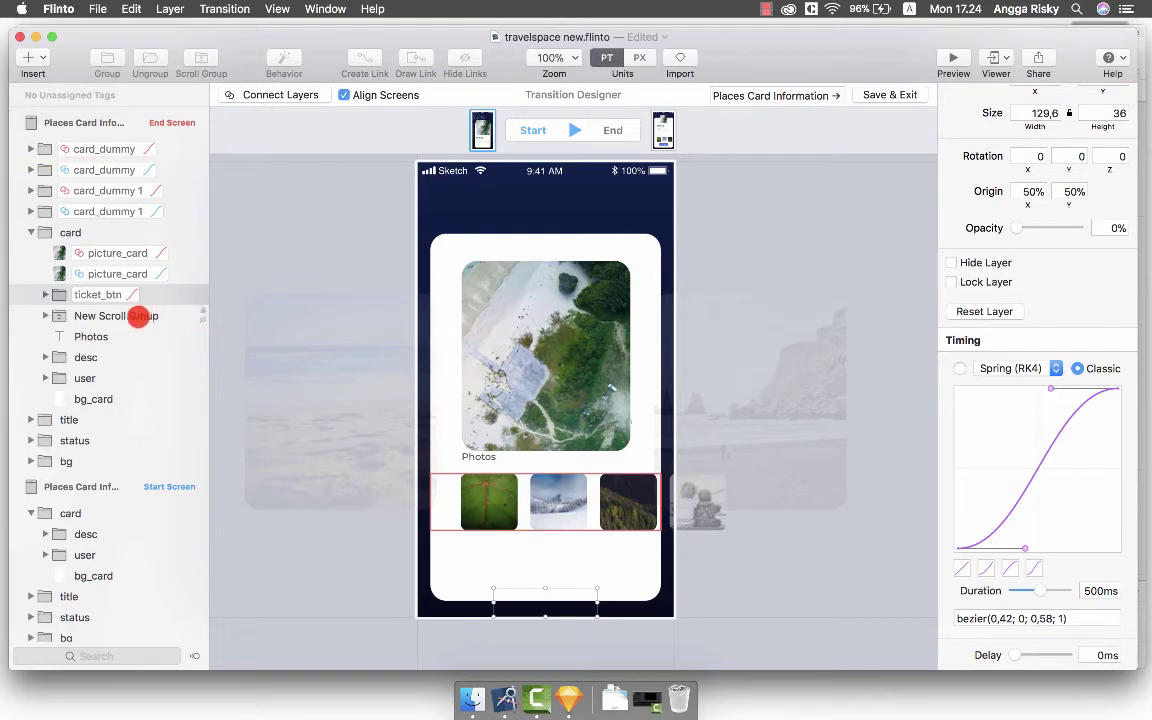
Shift the New Scroll Group and Photos label down about 50 points, set their opacity to 0%, and play the transition.
{"action": "left_click", "coordinate": [131, 316]}
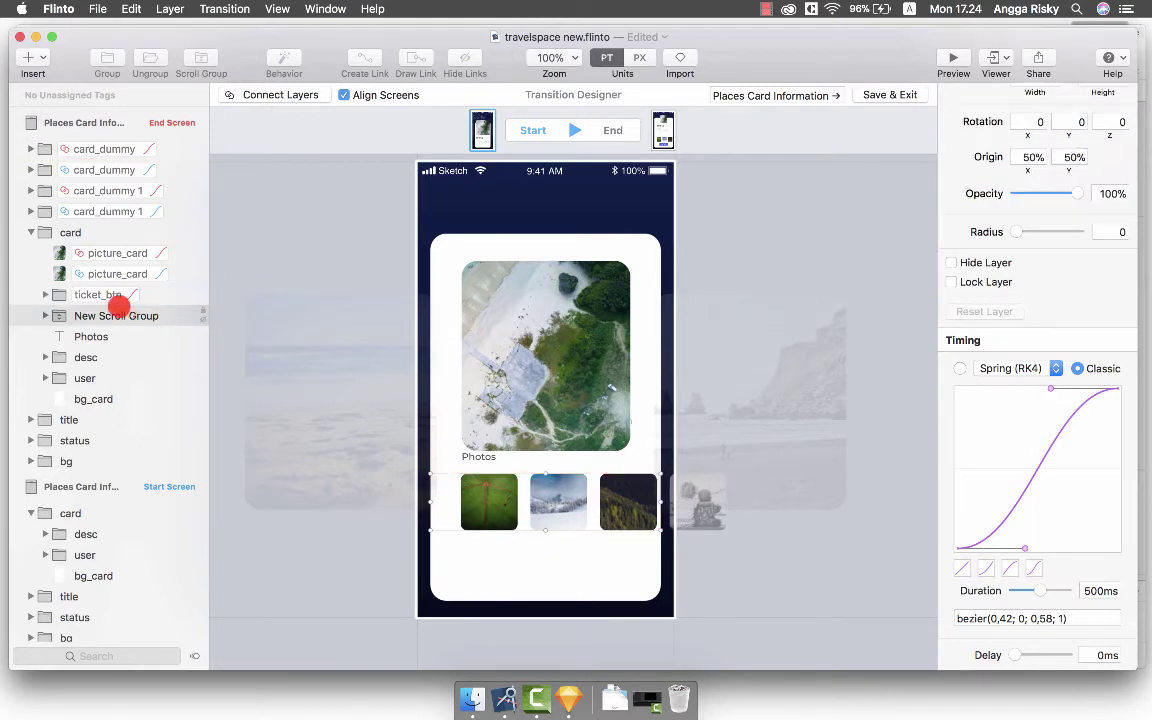
{"action": "left_click", "coordinate": [92, 338]}
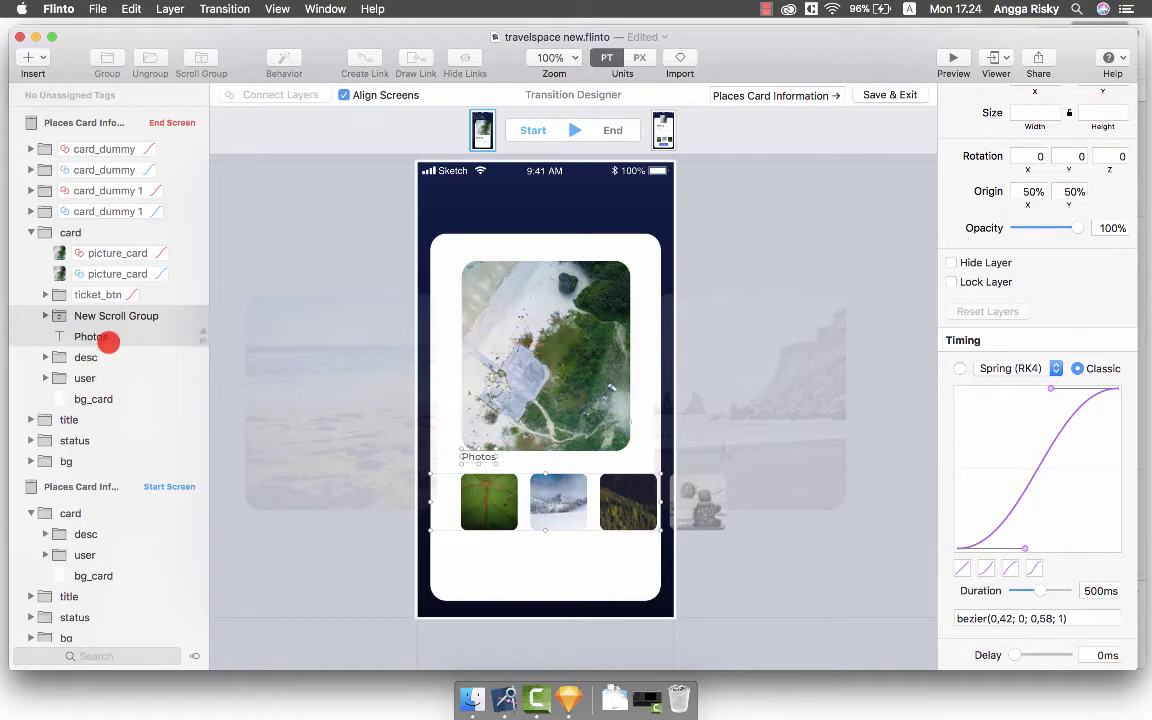
{"action": "key", "text": "Down"}
{"action": "key", "text": "Down"}
{"action": "key", "text": "Down"}
{"action": "key", "text": "Down"}
{"action": "key", "text": "Down"}
{"action": "key", "text": "Down"}
{"action": "key", "text": "Down"}
{"action": "key", "text": "Down"}
{"action": "key", "text": "Down"}
{"action": "key", "text": "Down"}
{"action": "key", "text": "Down"}
{"action": "key", "text": "Down"}
{"action": "key", "text": "Down"}
{"action": "key", "text": "Down"}
{"action": "key", "text": "Down"}
{"action": "key", "text": "Down"}
{"action": "key", "text": "Down"}
{"action": "key", "text": "Down"}
{"action": "key", "text": "Down"}
{"action": "key", "text": "Down"}
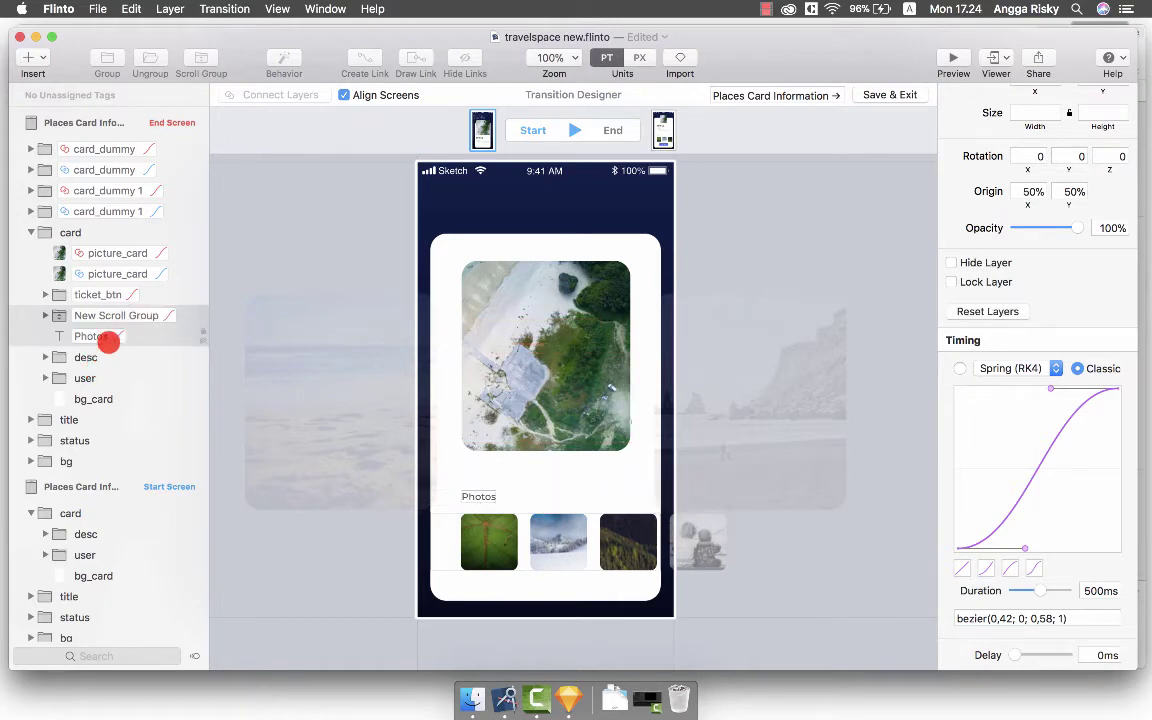
{"action": "left_click_drag", "start_coordinate": [1074, 228], "coordinate": [1014, 228]}
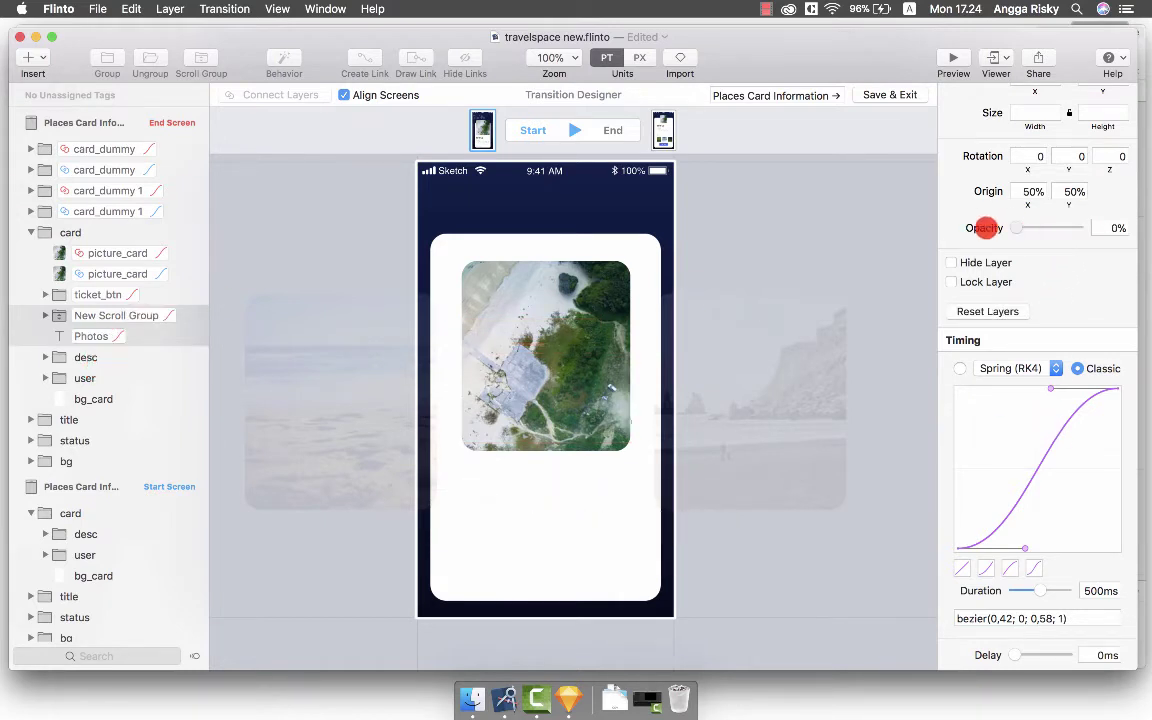
{"action": "left_click", "coordinate": [575, 130]}
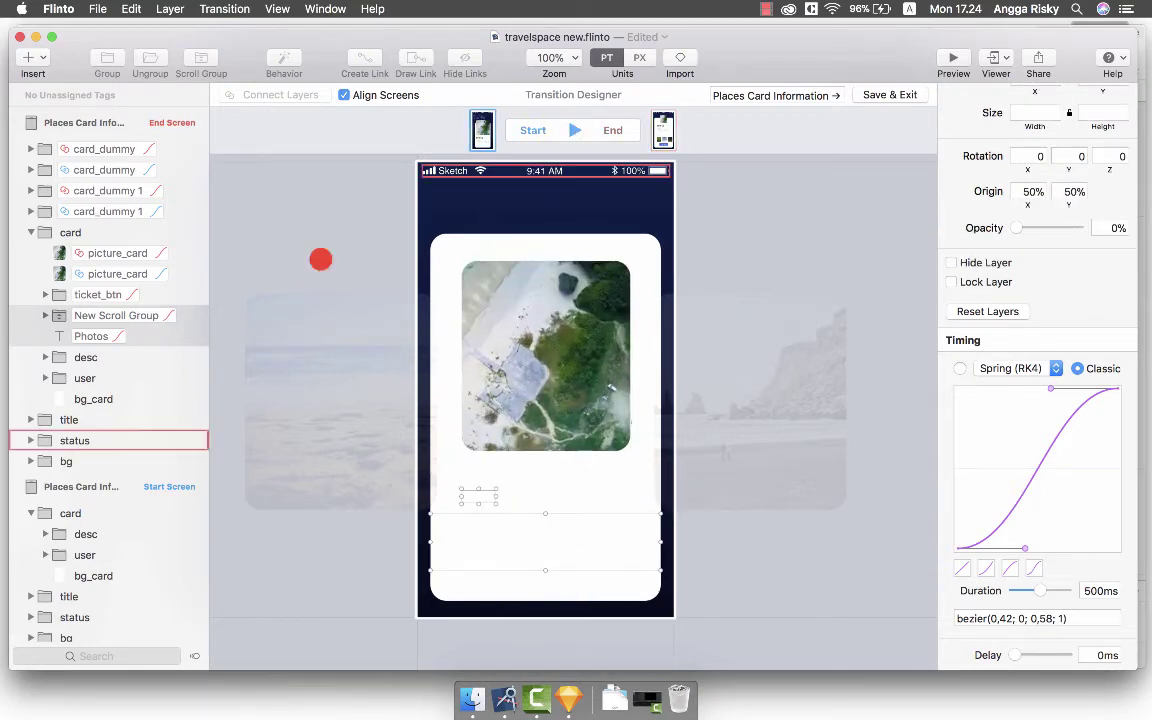
Connect the desc layers and the user layers inside the card groups of the start and end screens.
{"action": "scroll", "coordinate": [200, 334], "scroll_direction": "down", "scroll_amount": 1}
{"action": "left_click", "coordinate": [100, 520]}
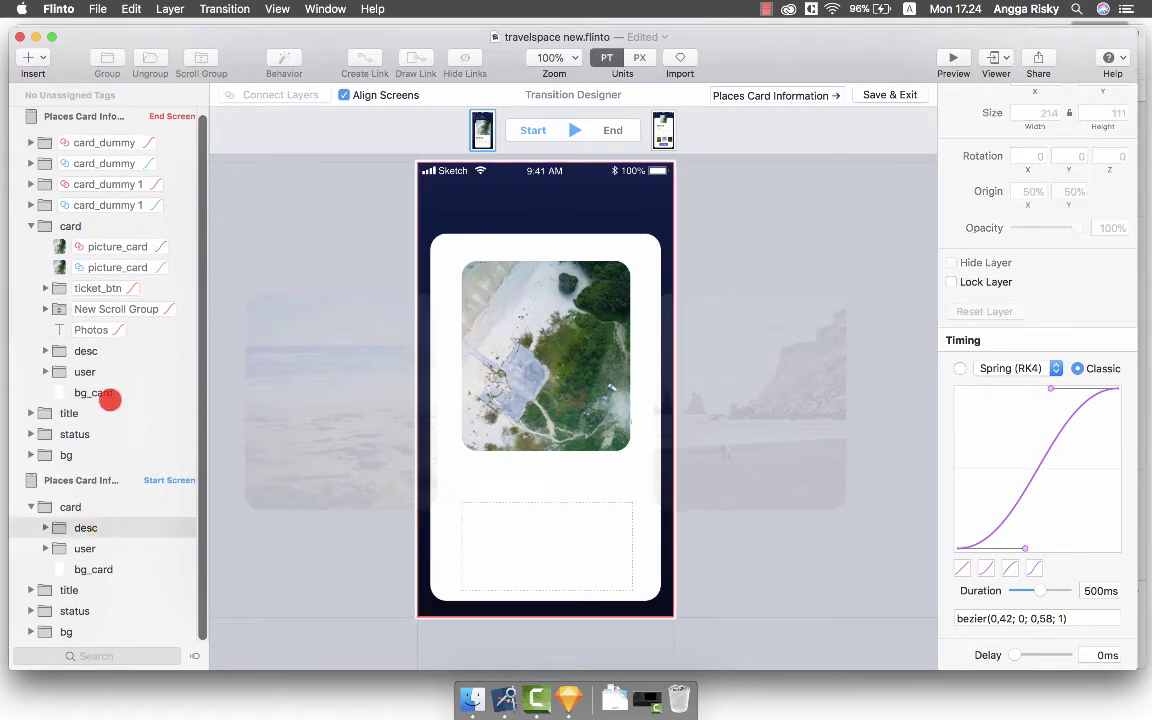
{"action": "left_click", "coordinate": [104, 347]}
{"action": "left_click", "coordinate": [252, 95]}
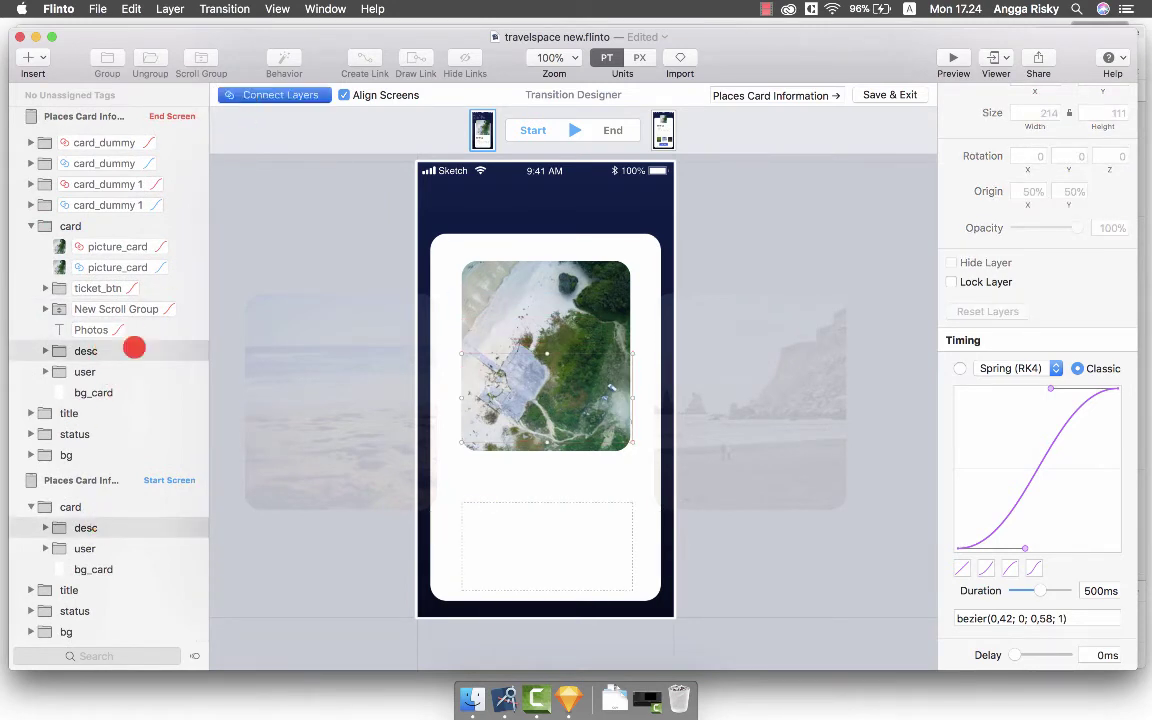
{"action": "left_click", "coordinate": [108, 390]}
{"action": "left_click", "coordinate": [107, 543]}
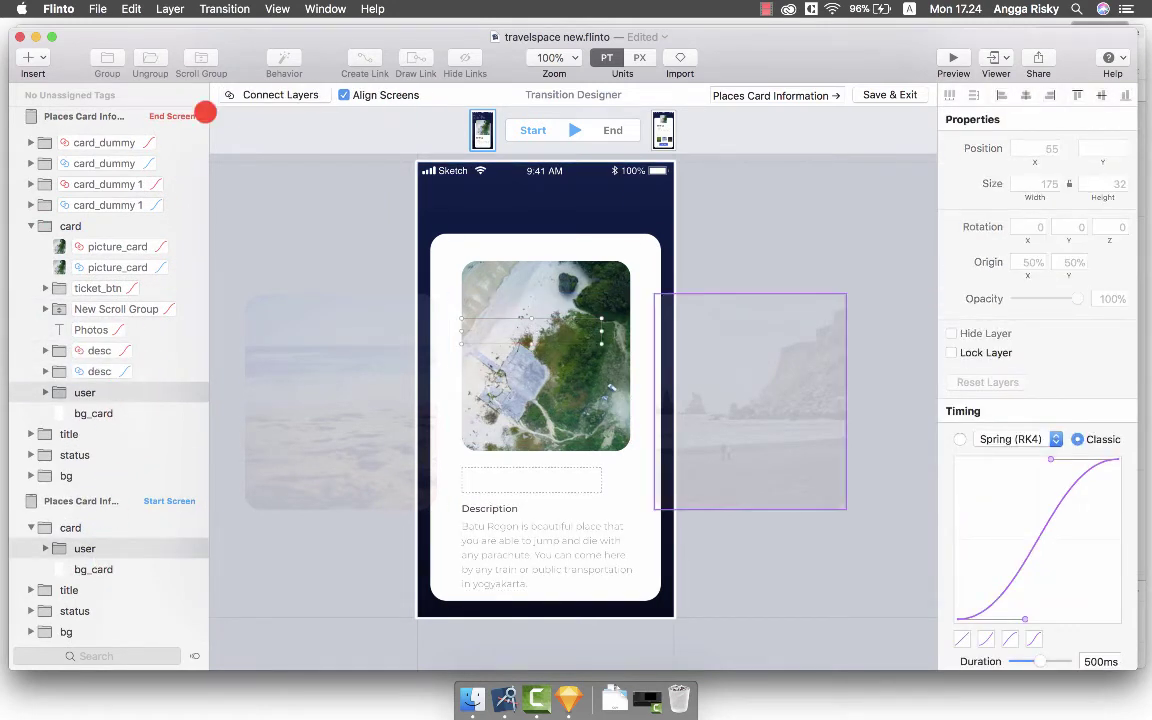
{"action": "left_click", "coordinate": [237, 94]}
Connect the bg_card layers of the start and end screens.
{"action": "left_click", "coordinate": [93, 433]}
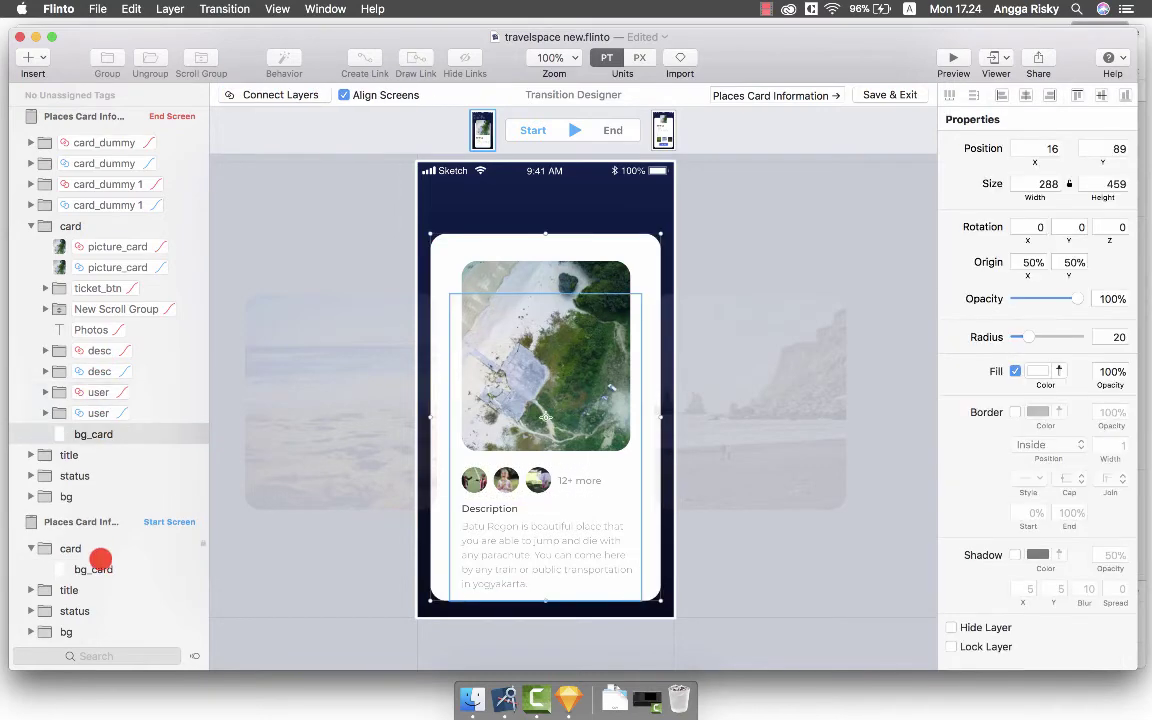
{"action": "left_click", "coordinate": [100, 563]}
{"action": "left_click", "coordinate": [280, 94]}
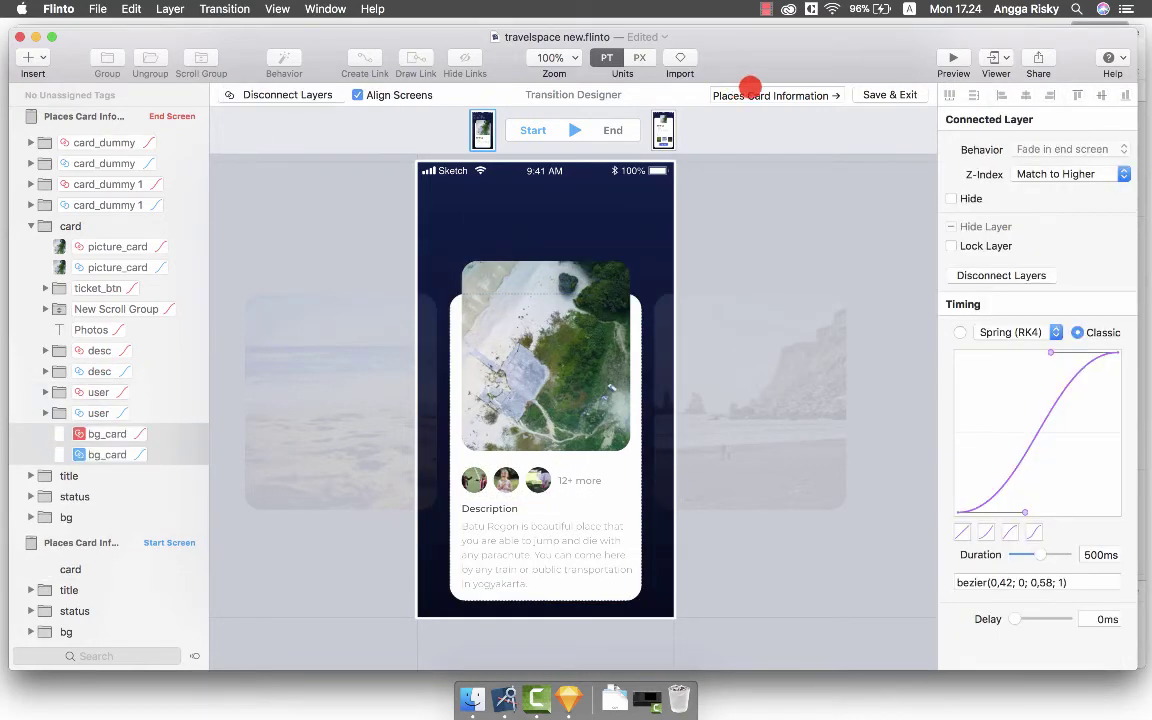
Preview the prototype by opening the Batu Regon card and swiping it up to its detail screen, and close the preview.
{"action": "left_click", "coordinate": [955, 60]}
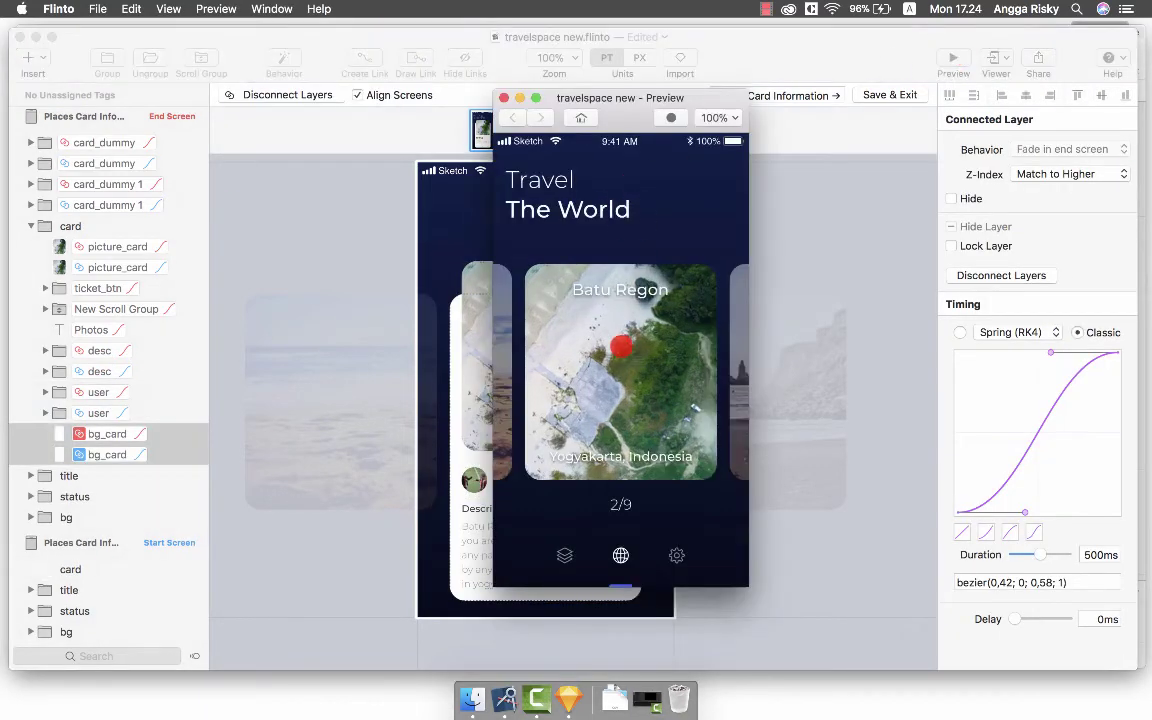
{"action": "left_click", "coordinate": [621, 346]}
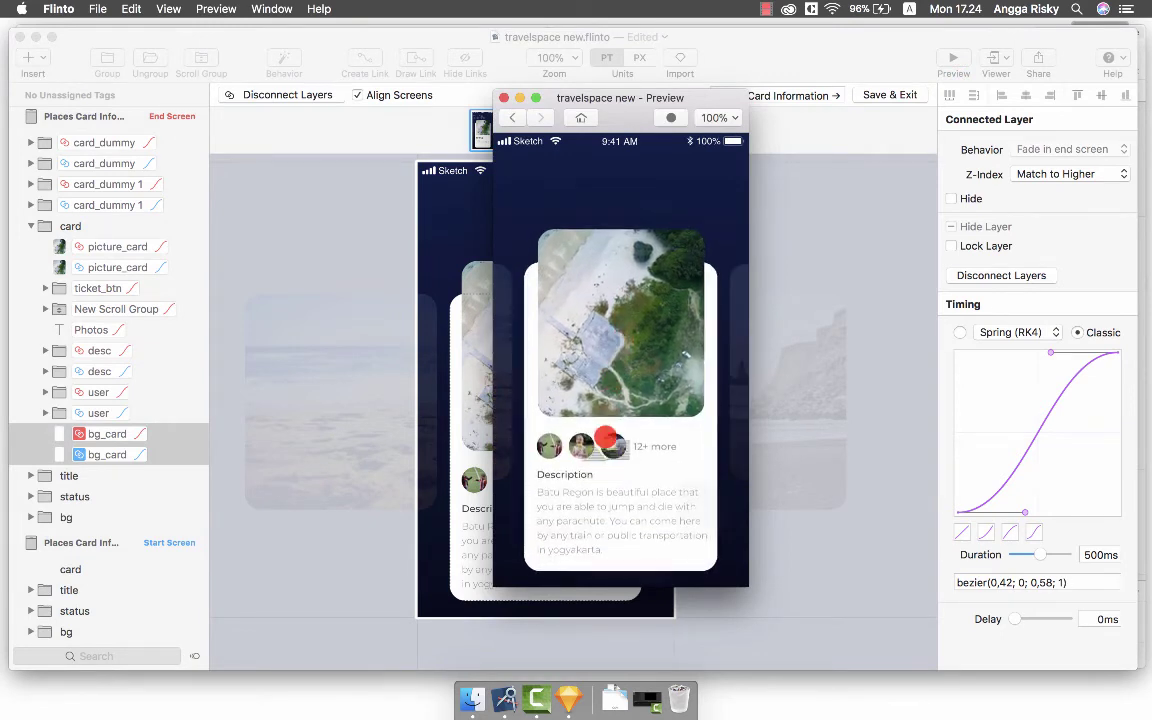
{"action": "left_click_drag", "start_coordinate": [606, 437], "coordinate": [701, 46]}
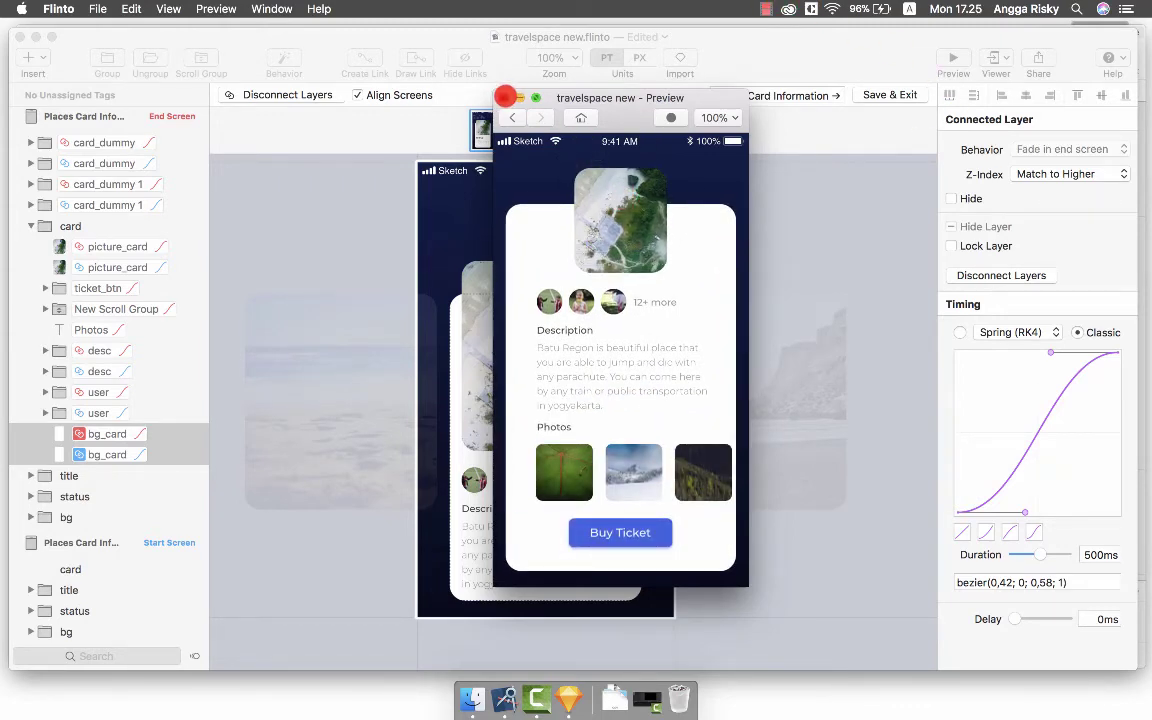
{"action": "left_click", "coordinate": [506, 97]}
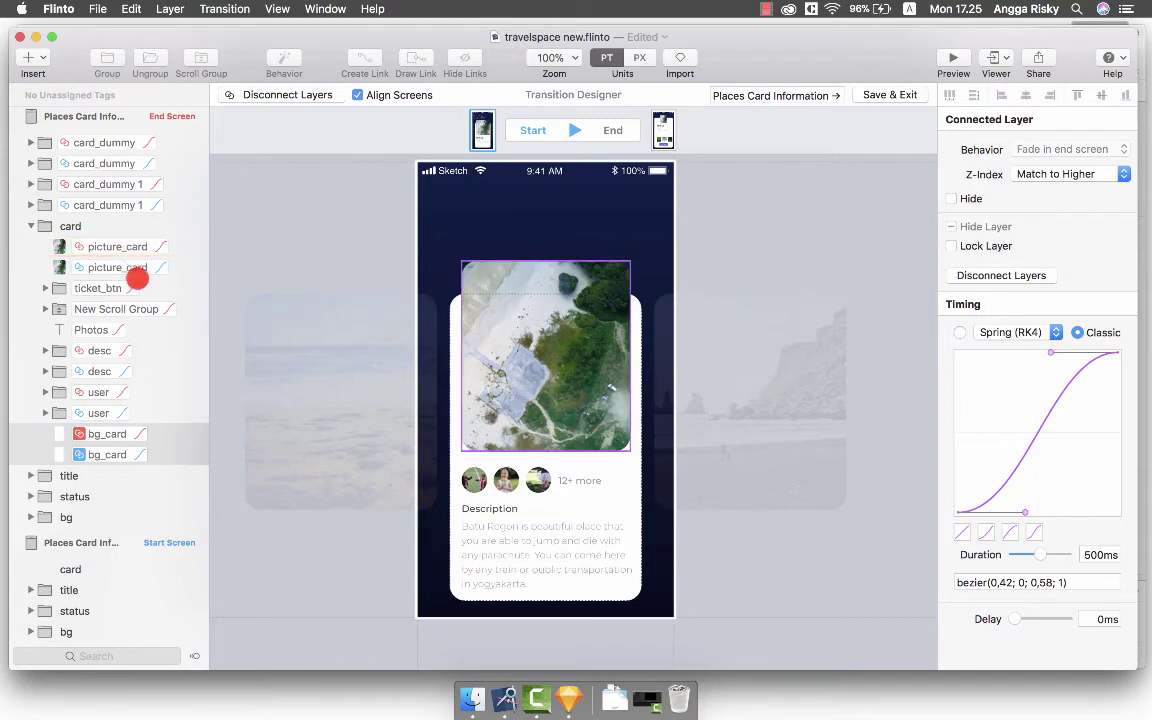
Set the delay of the connected desc layers and of the connected user layers to 500 ms.
{"action": "left_click", "coordinate": [132, 348]}
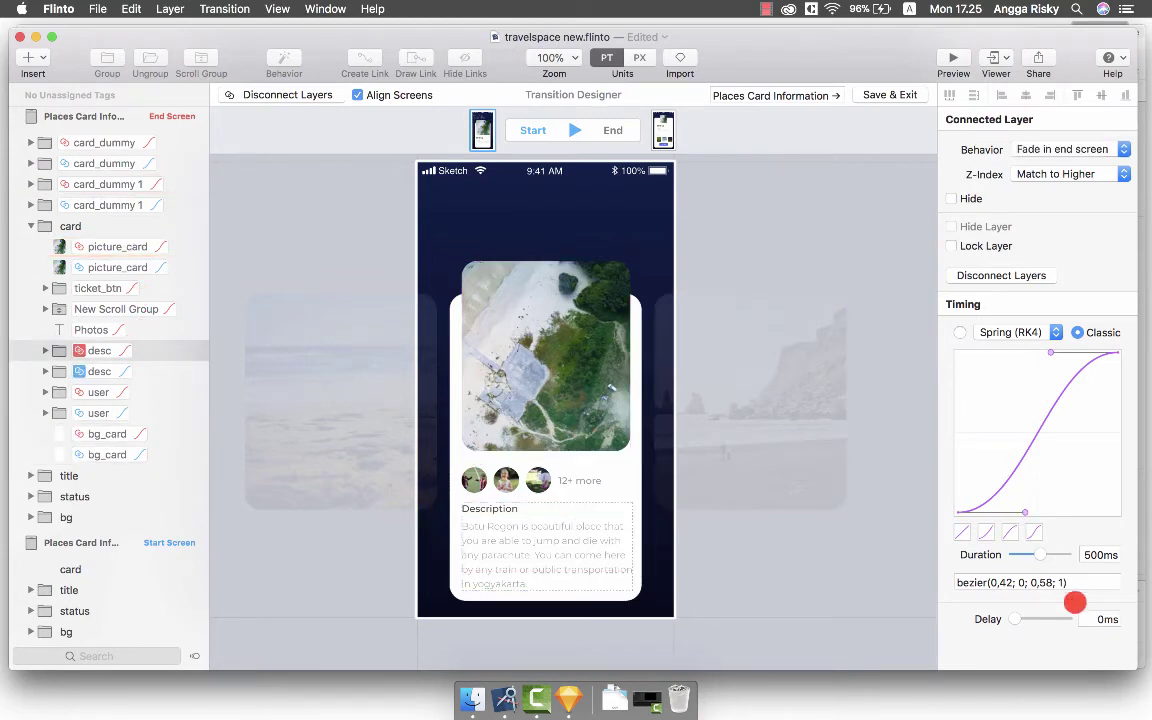
{"action": "key", "text": "super+a"}
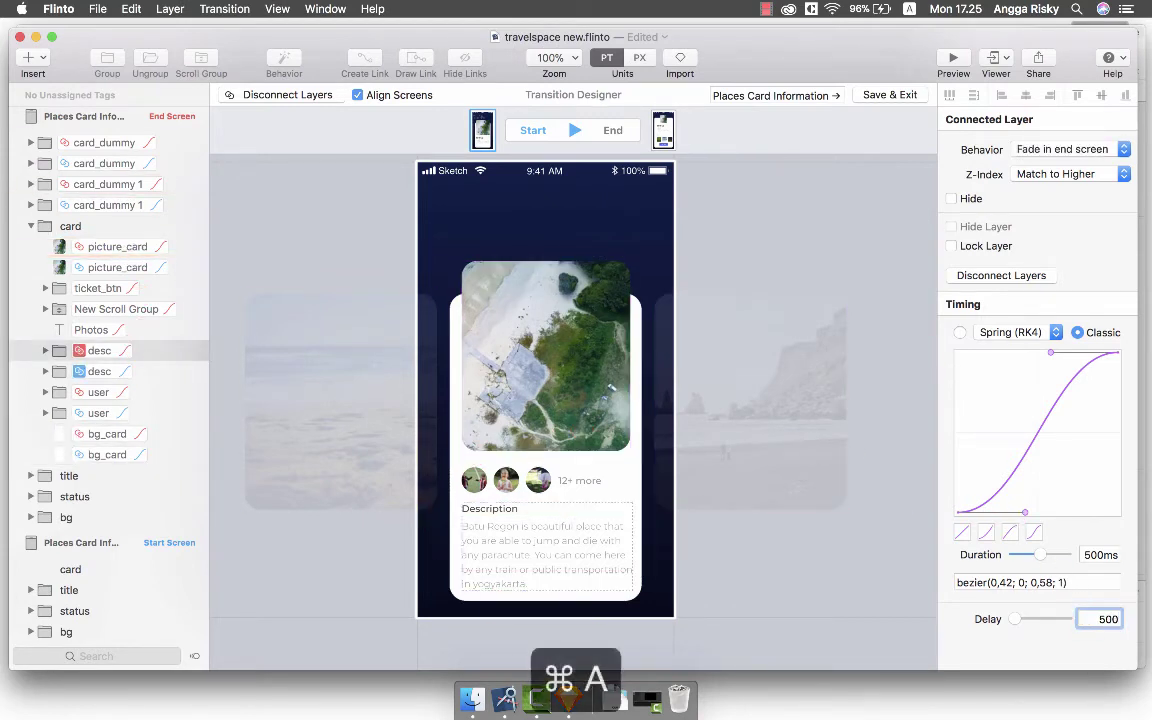
{"action": "key", "text": "super+c"}
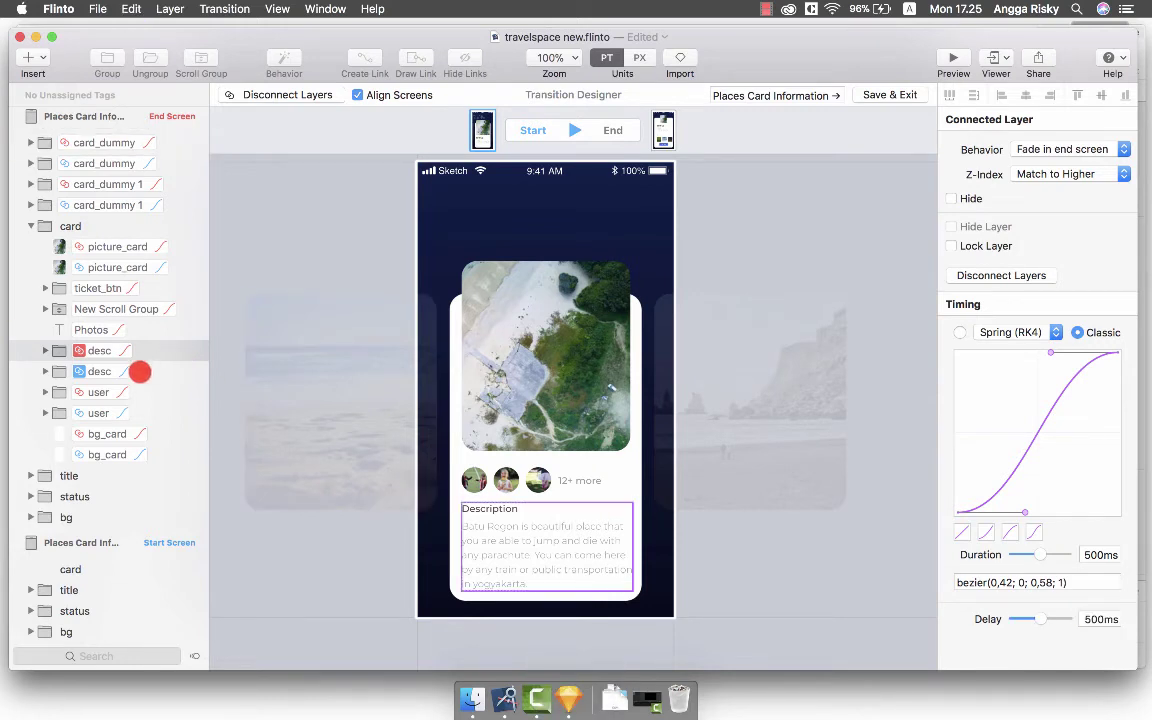
{"action": "left_click", "coordinate": [120, 392]}
{"action": "left_click", "coordinate": [1091, 619]}
{"action": "key", "text": "super+v"}
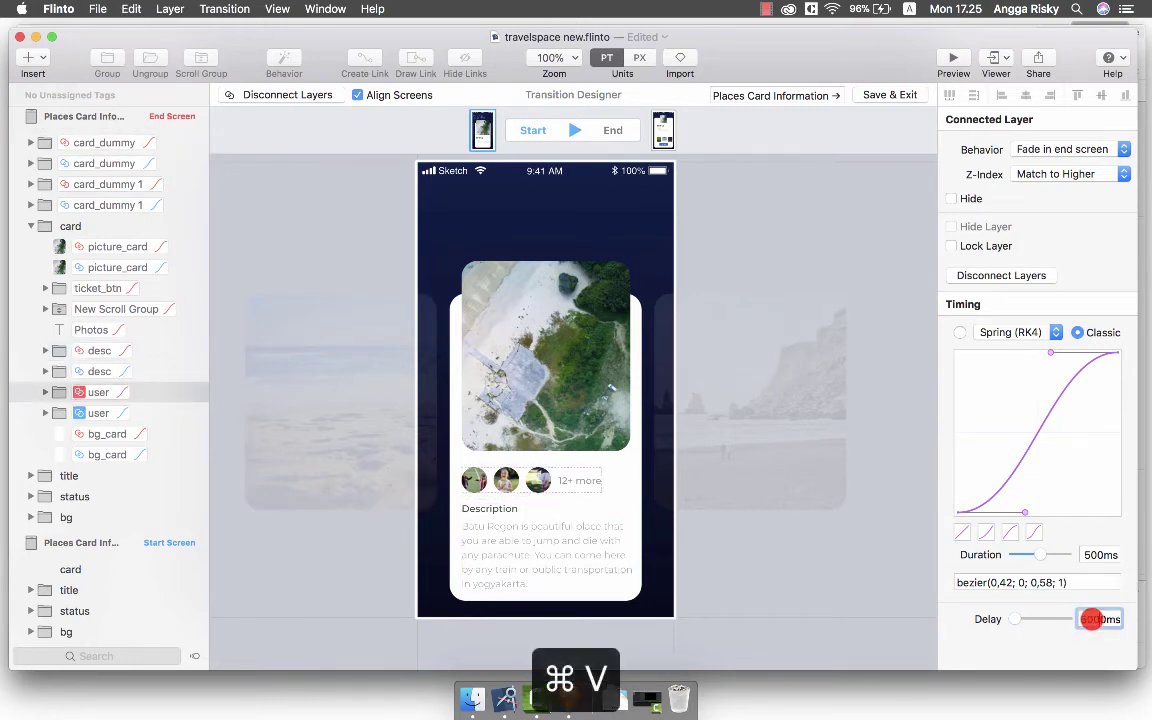
{"action": "key", "text": "Return"}
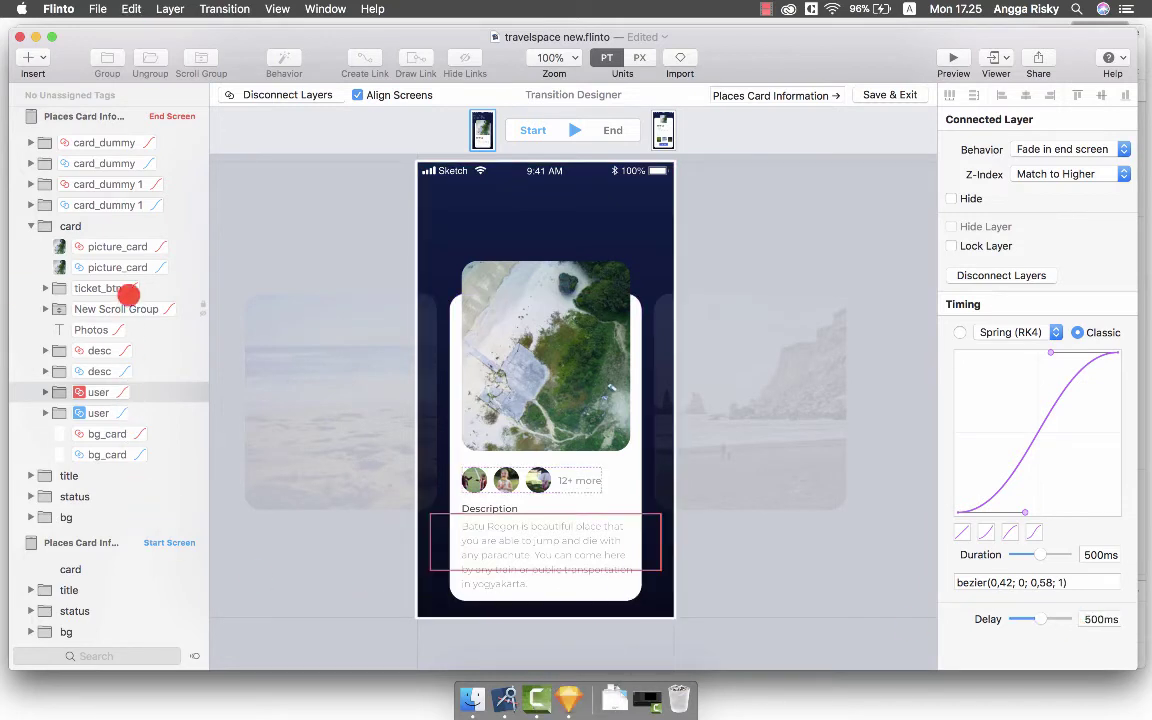
Set the delay of ticket_btn, New Scroll Group and Photos together to 500 ms, and save and exit the transition.
{"action": "left_click", "coordinate": [128, 288]}
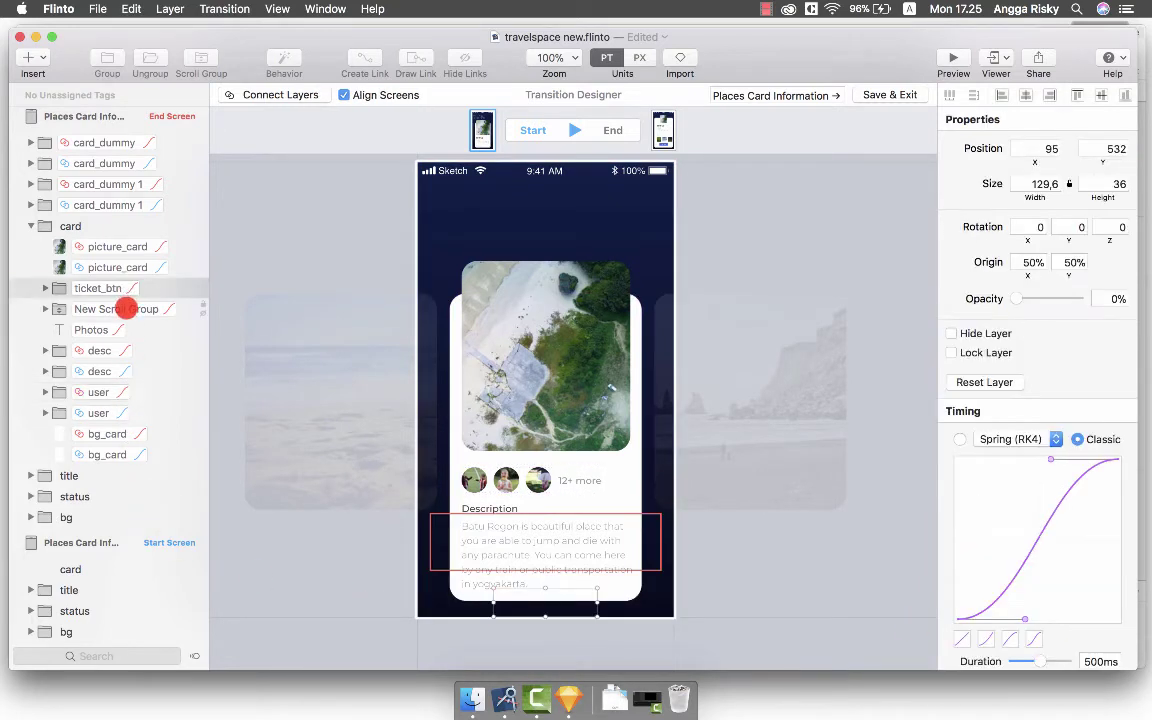
{"action": "left_click", "coordinate": [118, 309], "text": "shift"}
{"action": "scroll", "coordinate": [1121, 599], "scroll_direction": "down", "scroll_amount": 3}
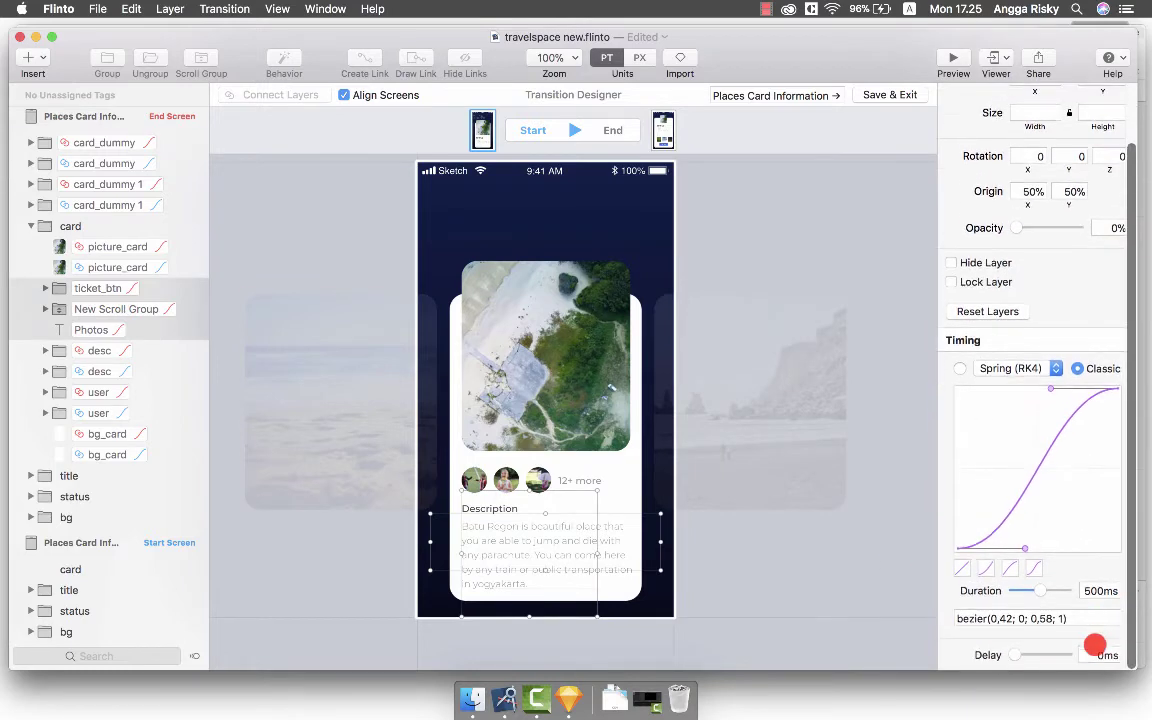
{"action": "key", "text": "cmd+v"}
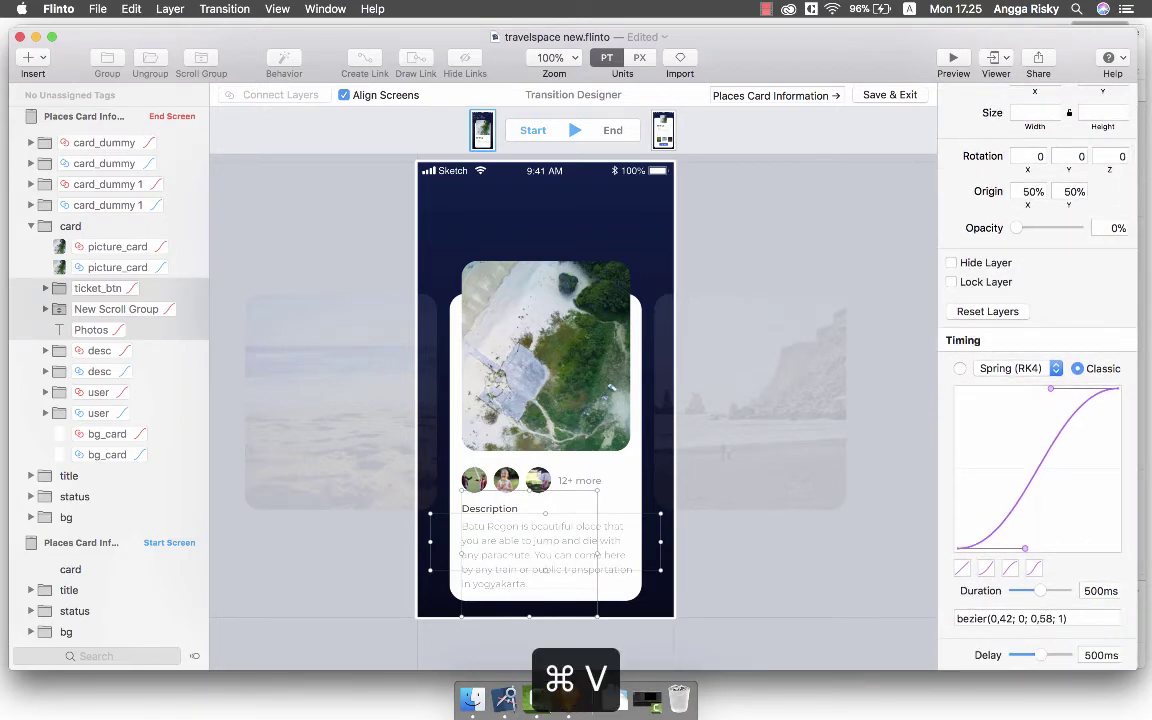
{"action": "left_click", "coordinate": [876, 96]}
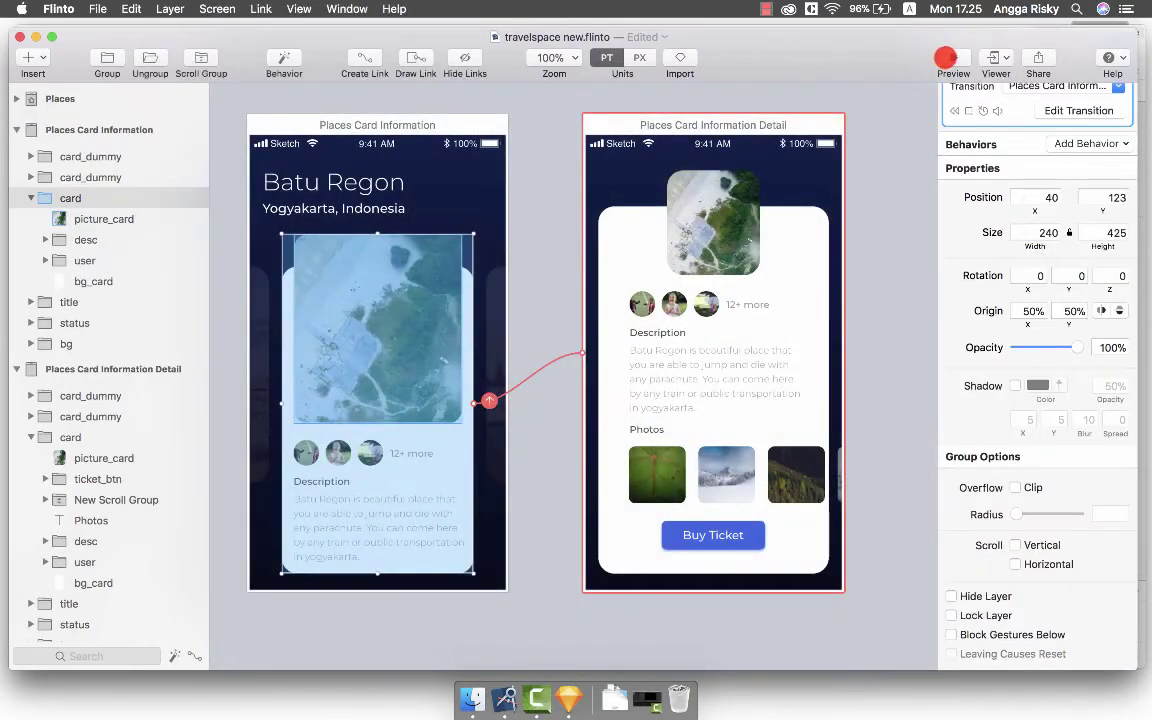
Preview the delayed card transition twice from the home screen with an up swipe on the information card, and close the preview.
{"action": "left_click", "coordinate": [945, 60]}
{"action": "left_click", "coordinate": [612, 362]}
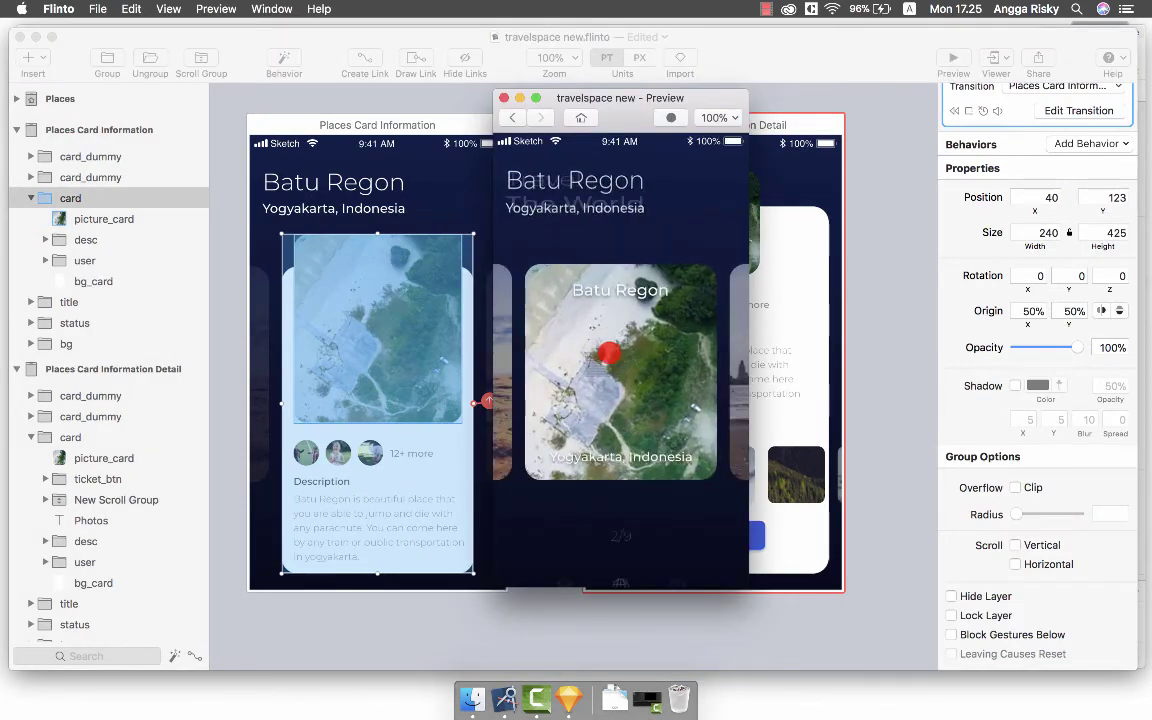
{"action": "left_click", "coordinate": [609, 262]}
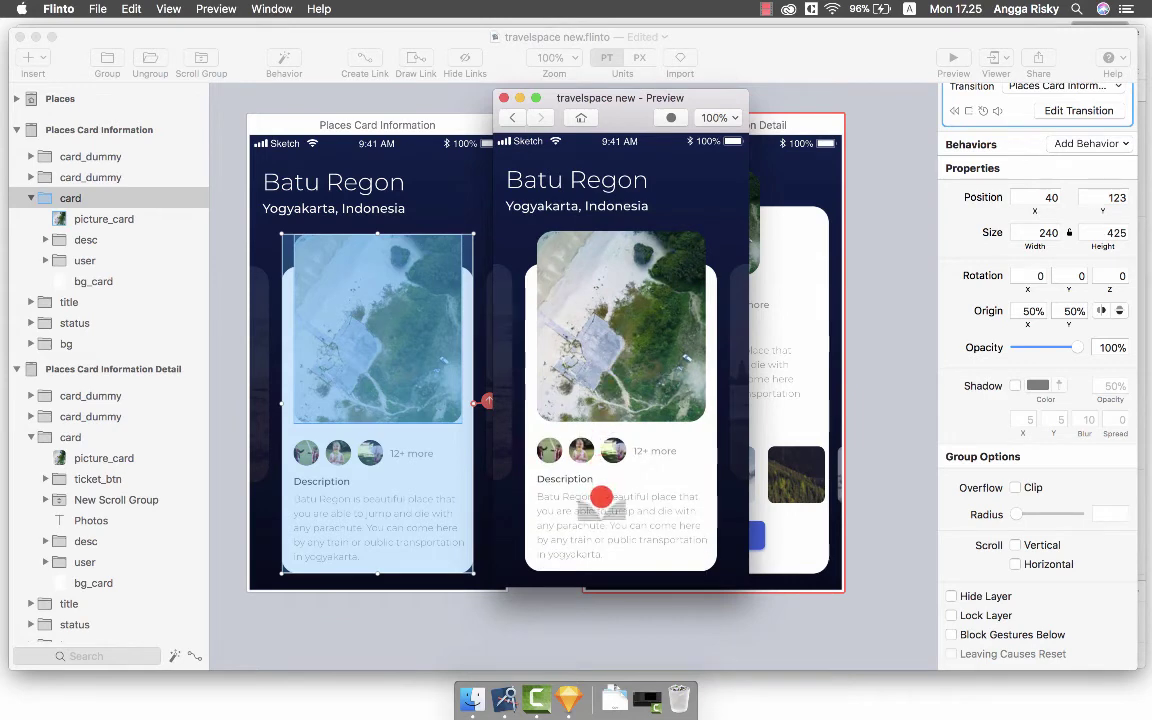
{"action": "left_click", "coordinate": [597, 496]}
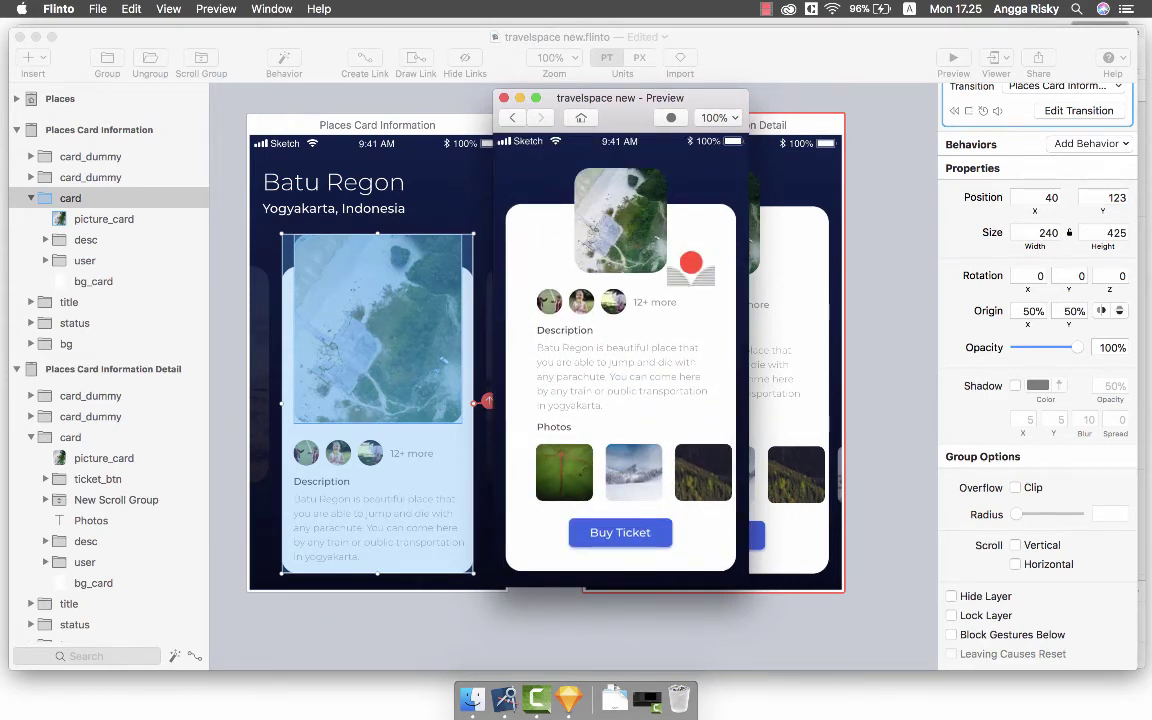
{"action": "left_click", "coordinate": [586, 118]}
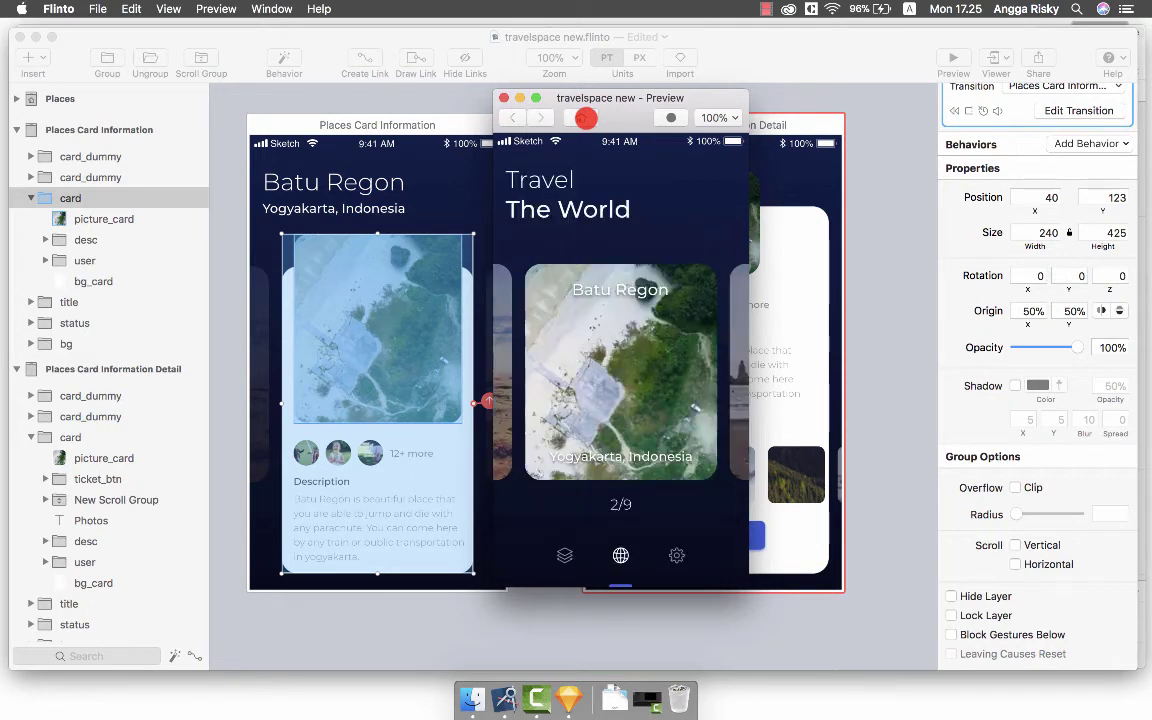
{"action": "left_click", "coordinate": [617, 427]}
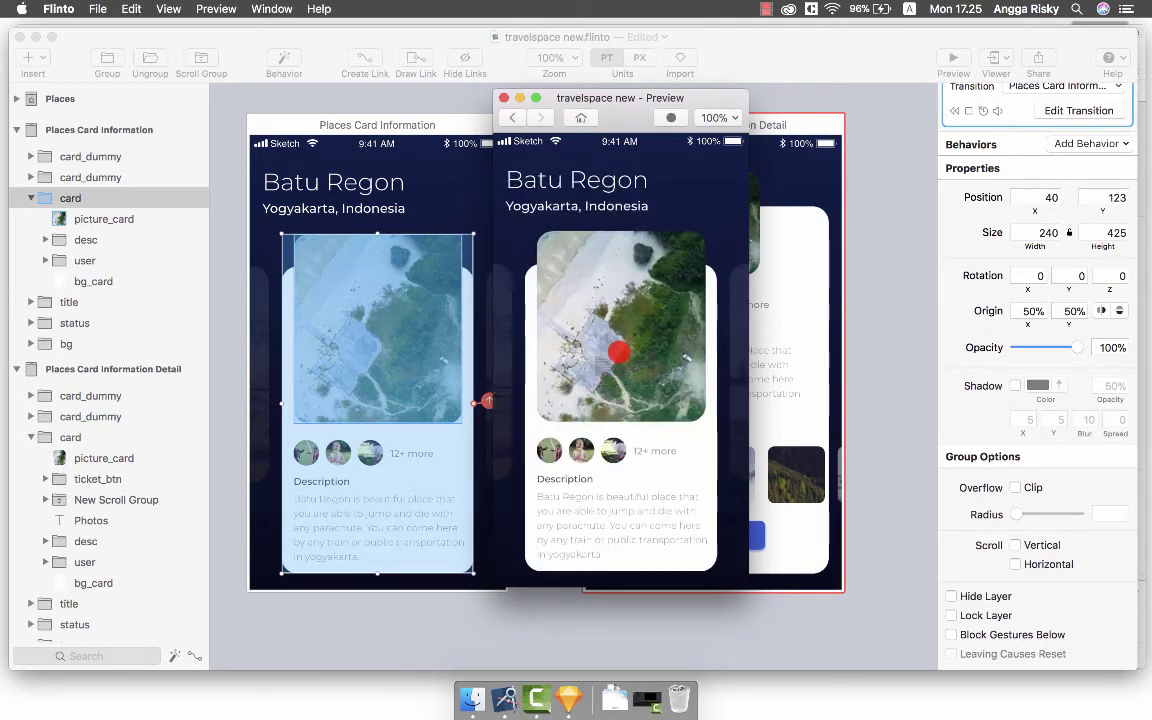
{"action": "left_click", "coordinate": [619, 352]}
{"action": "left_click", "coordinate": [612, 352]}
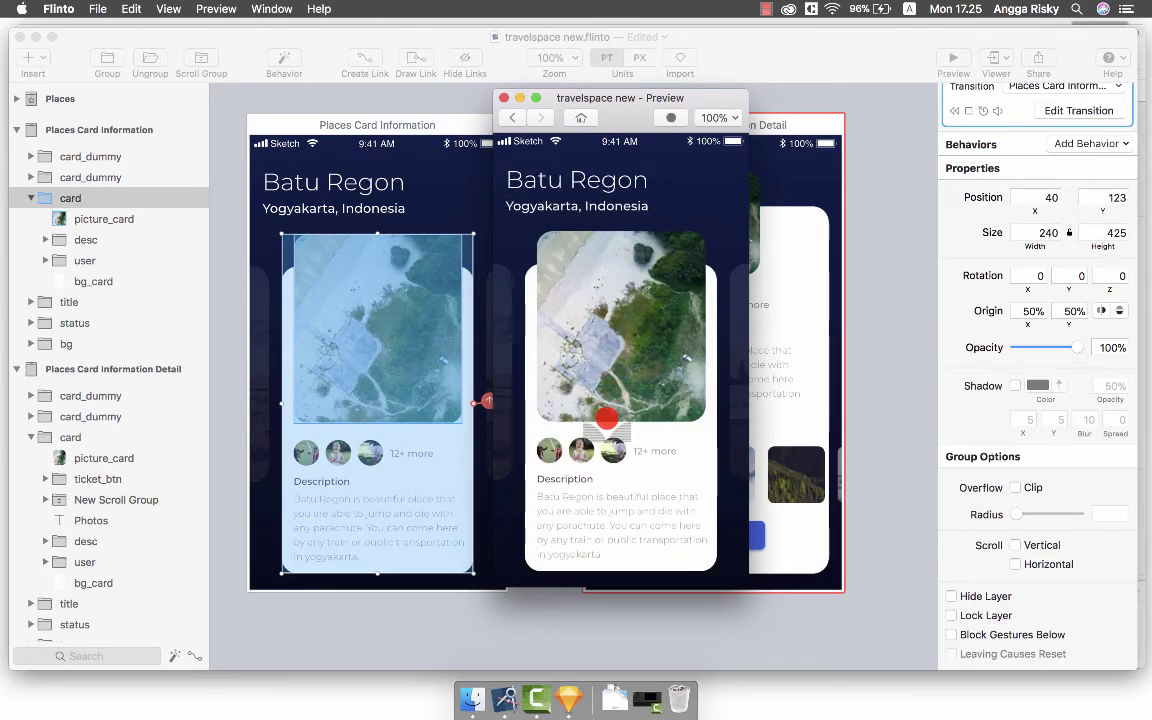
{"action": "left_click_drag", "start_coordinate": [598, 458], "coordinate": [586, 239]}
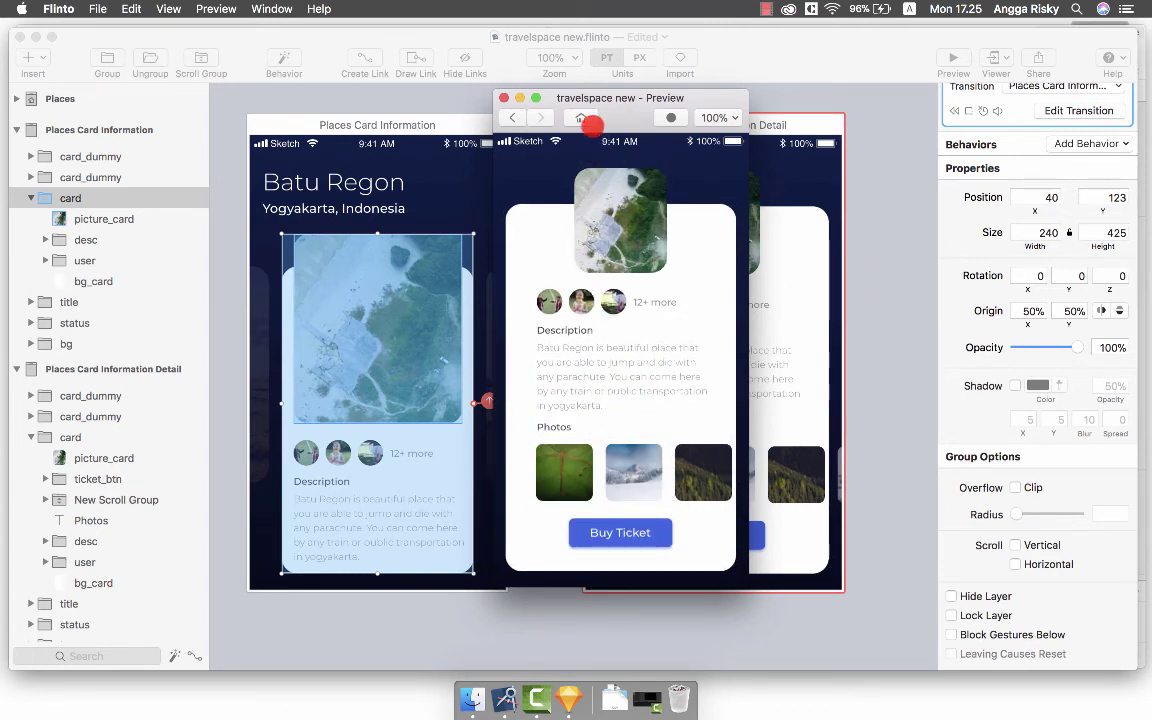
{"action": "left_click", "coordinate": [503, 97]}
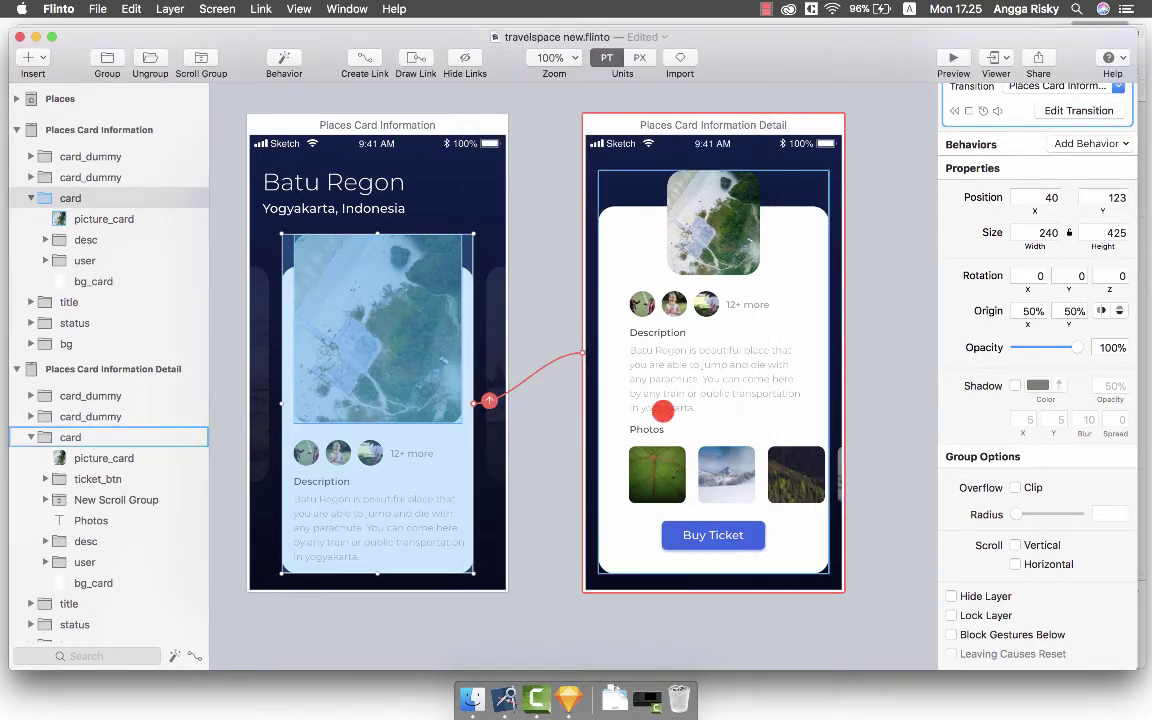
Change the gesture on the Places Card Information screen's card group from Up Swipe to Double Tap.
{"action": "left_click", "coordinate": [447, 371]}
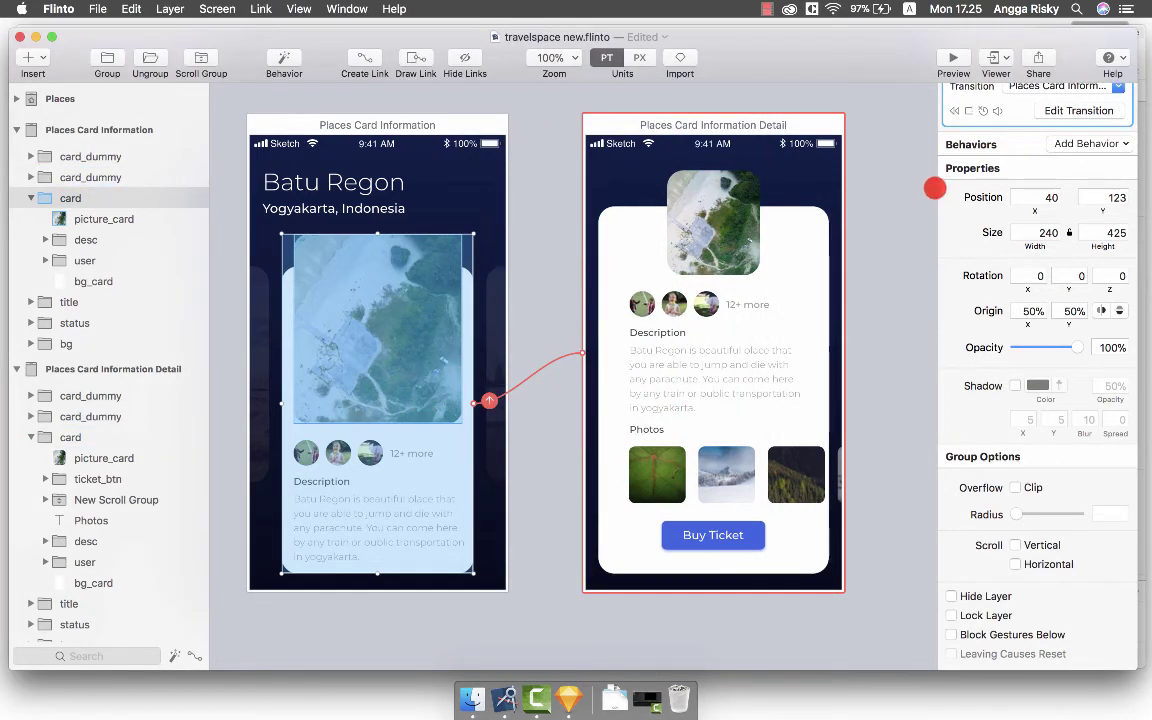
{"action": "scroll", "coordinate": [1060, 180], "scroll_direction": "up", "scroll_amount": 3}
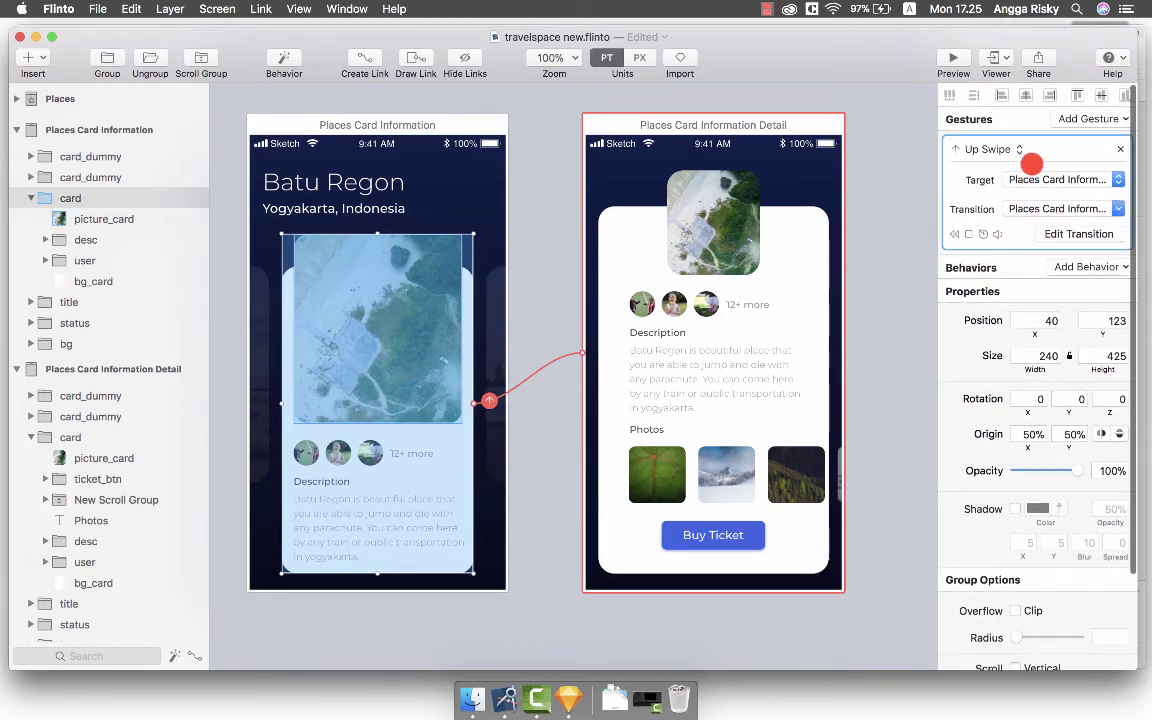
{"action": "left_click", "coordinate": [1011, 148]}
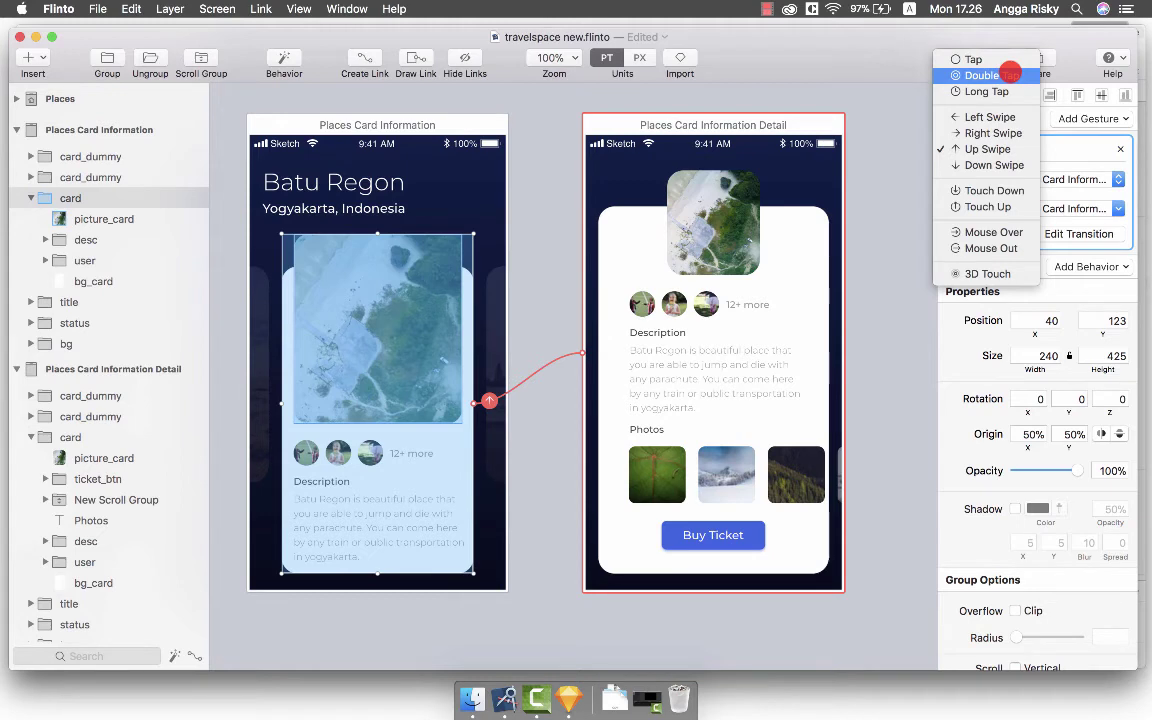
{"action": "left_click", "coordinate": [1009, 75]}
Preview the double-tap transition from the Batu Regon card to its detail screen, replay it from the home screen, and close the preview.
{"action": "left_click", "coordinate": [955, 60]}
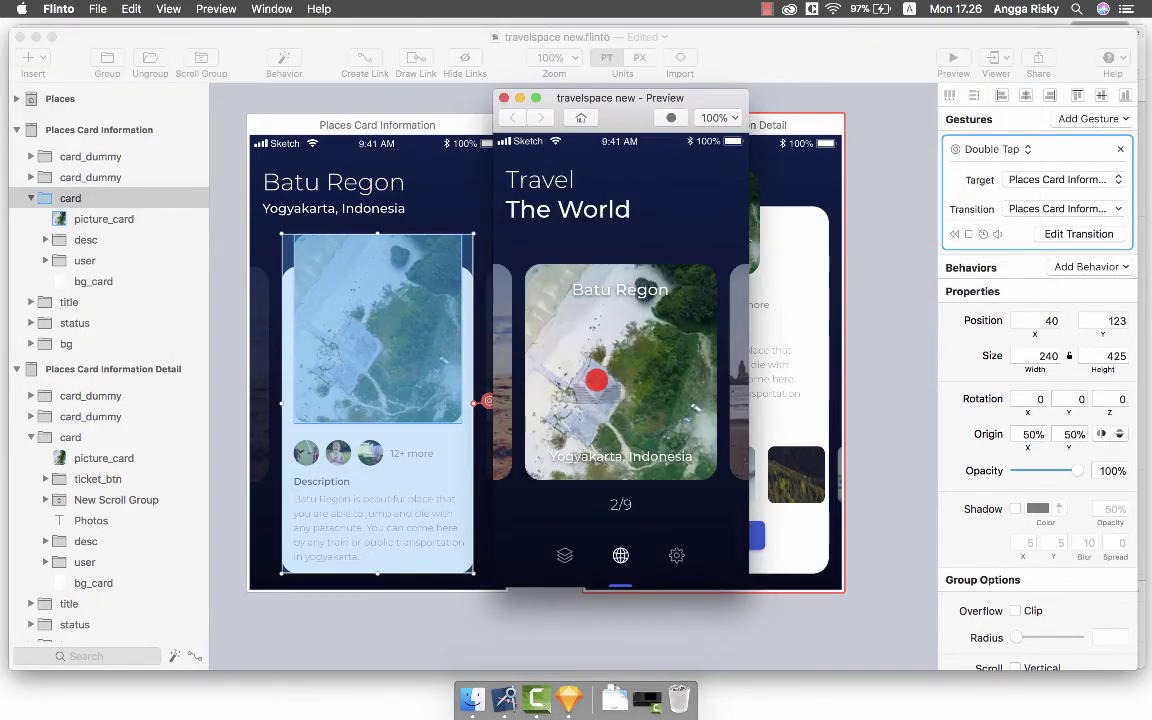
{"action": "double_click", "coordinate": [594, 378]}
{"action": "double_click", "coordinate": [601, 409]}
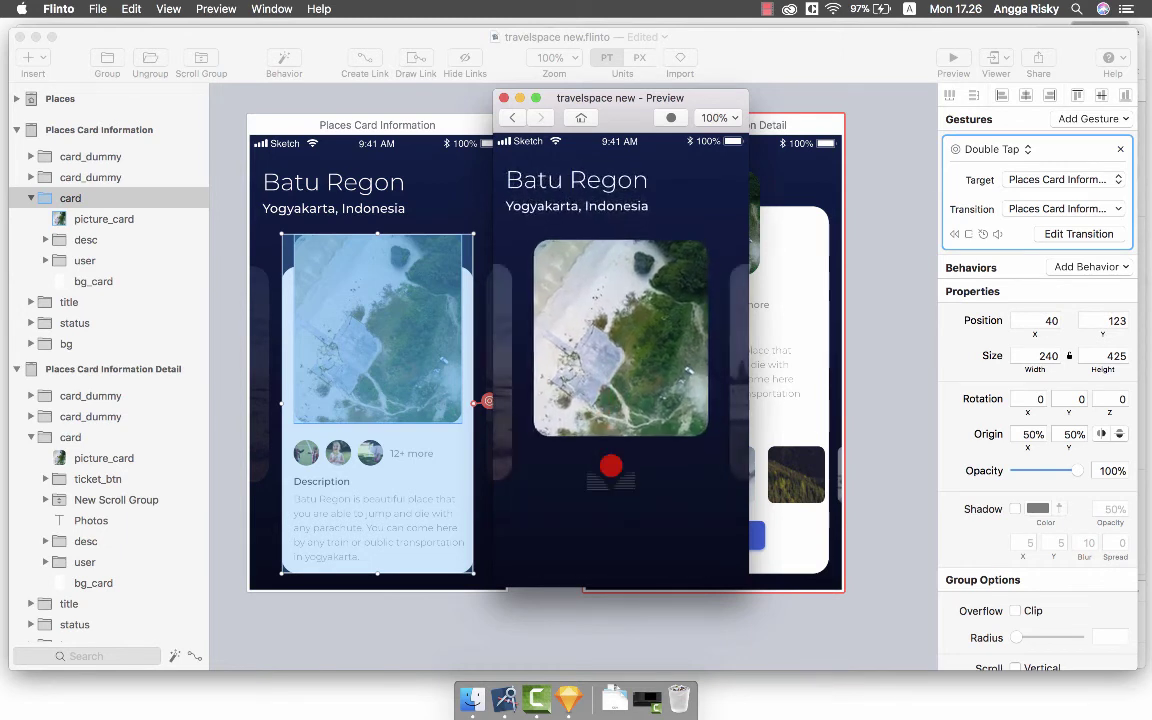
{"action": "double_click", "coordinate": [620, 387]}
{"action": "double_click", "coordinate": [620, 387]}
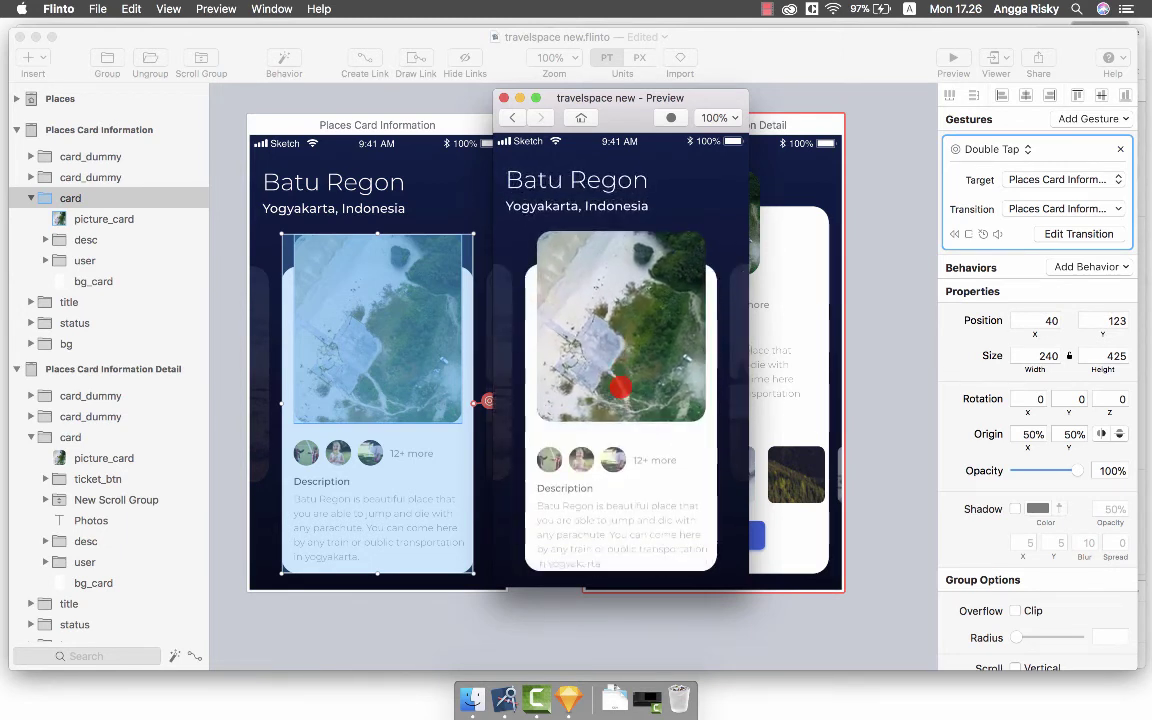
{"action": "double_click", "coordinate": [593, 547]}
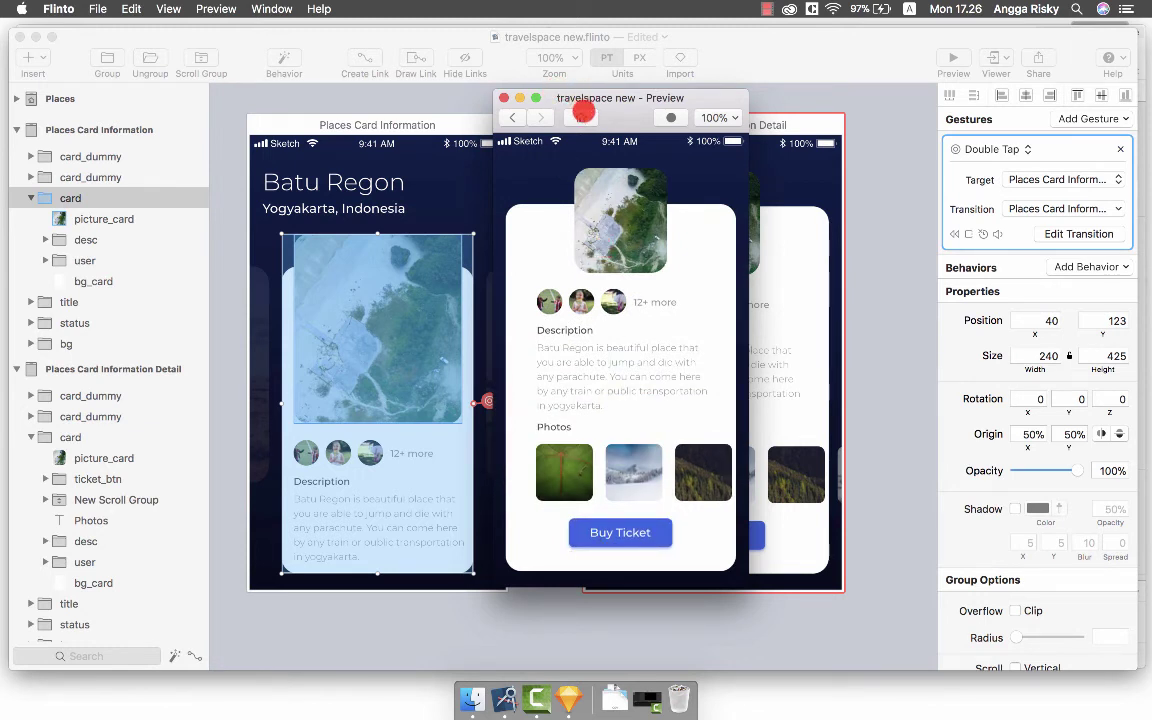
{"action": "left_click", "coordinate": [581, 116]}
{"action": "double_click", "coordinate": [597, 416]}
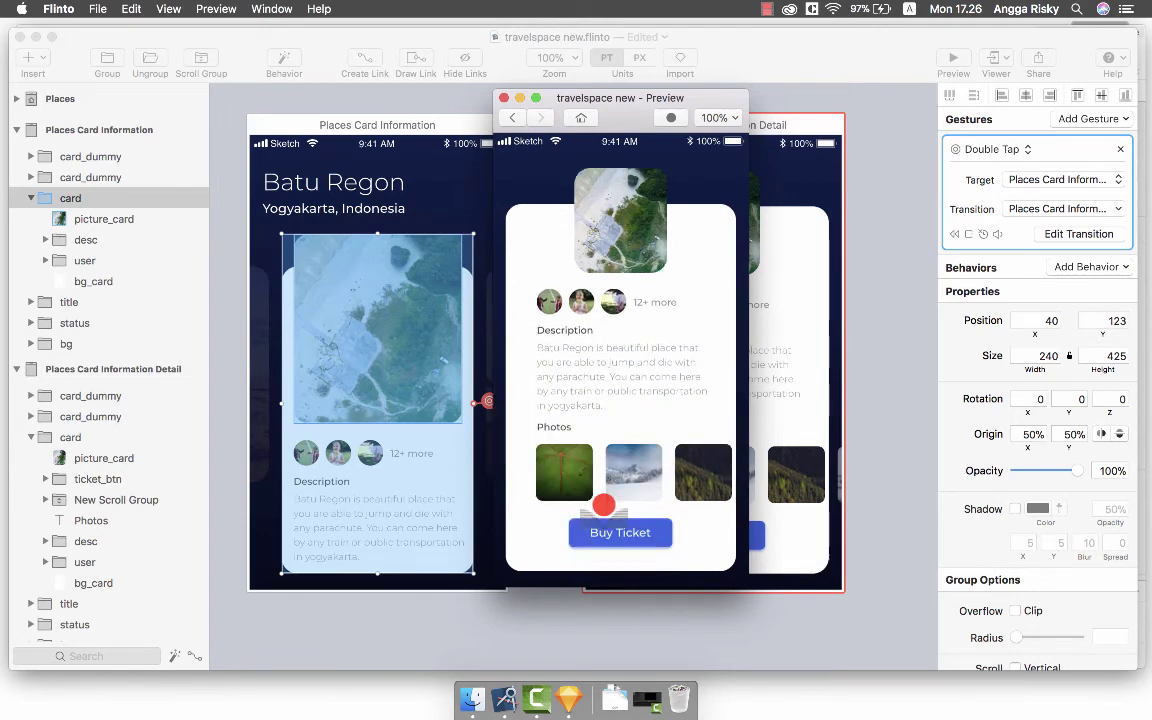
{"action": "left_click", "coordinate": [505, 97]}
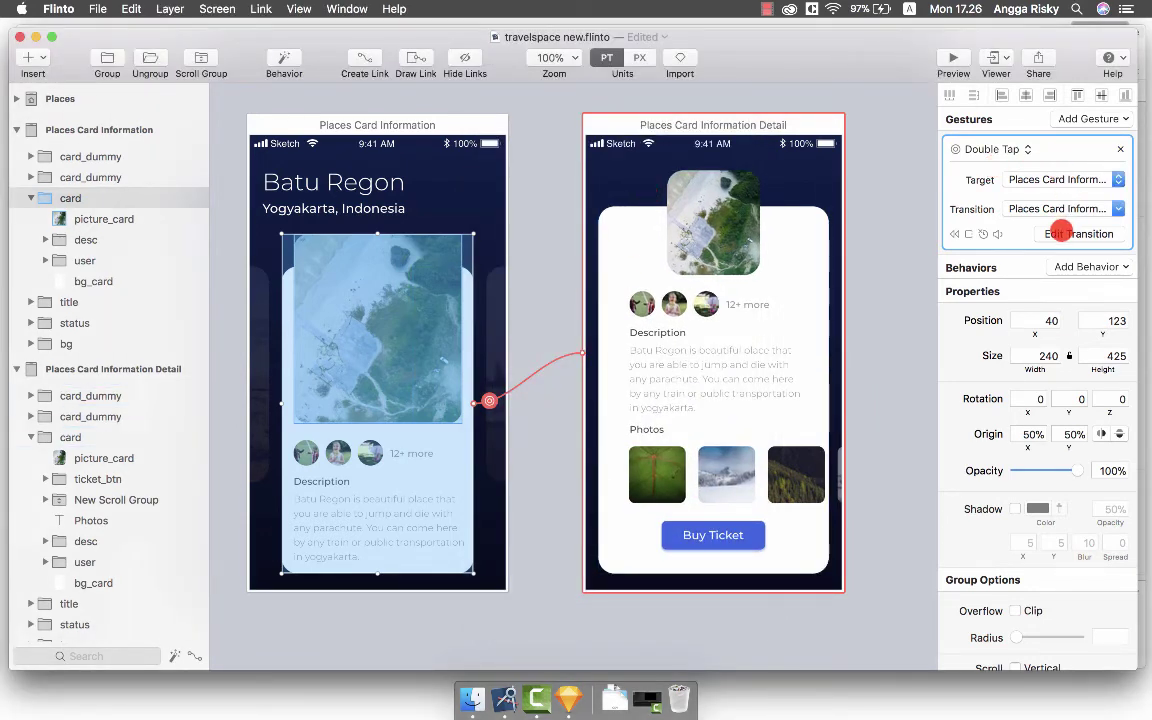
Inspect the layers inside the end screen's card group and the start screen's card in the transition, and exit the Transition Designer.
{"action": "left_click", "coordinate": [1061, 233]}
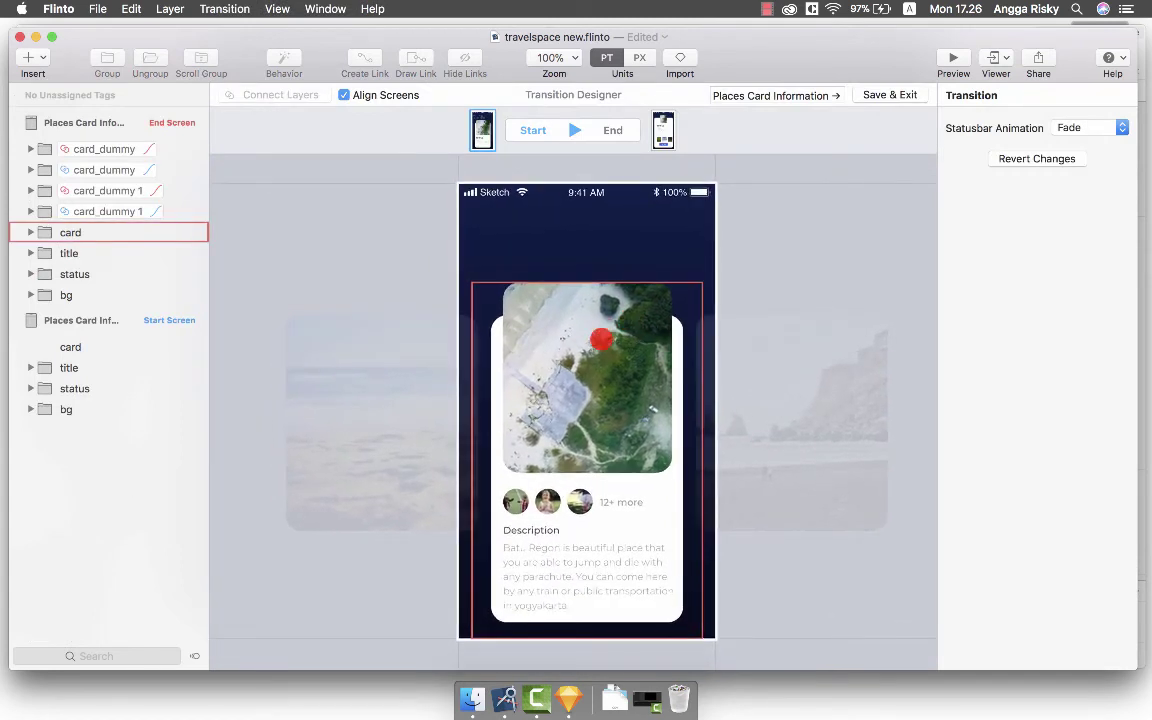
{"action": "left_click", "coordinate": [30, 232]}
{"action": "scroll", "coordinate": [95, 440], "scroll_direction": "down", "scroll_amount": 1}
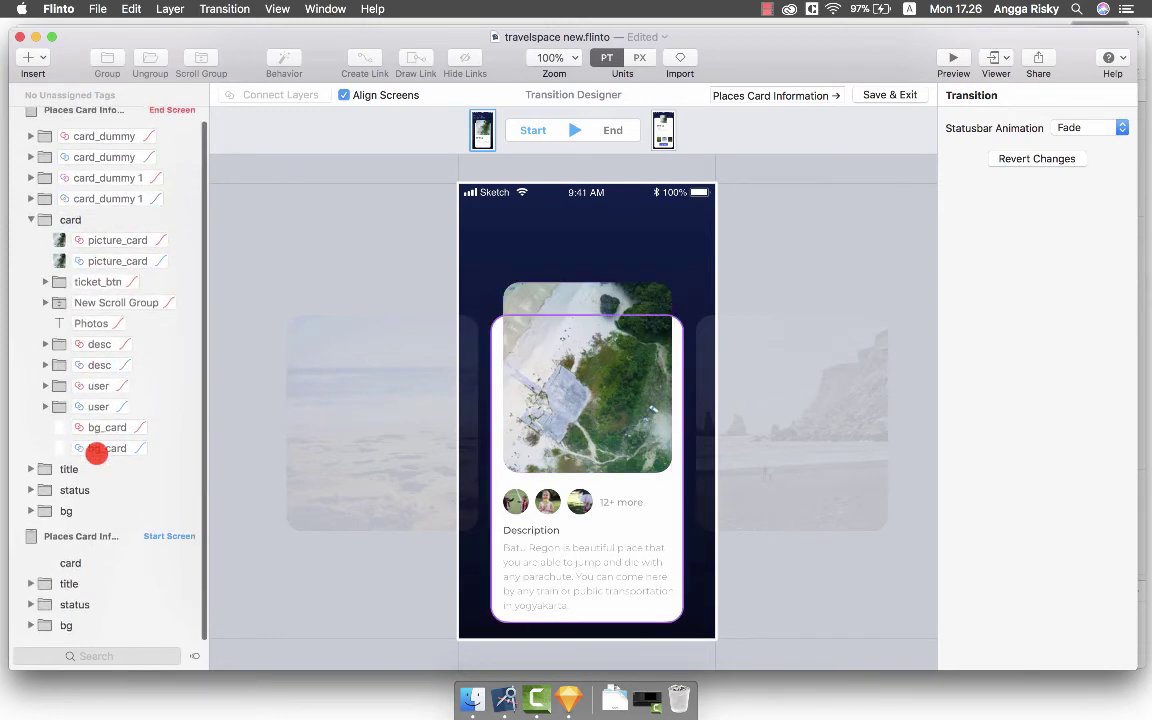
{"action": "left_click", "coordinate": [71, 566]}
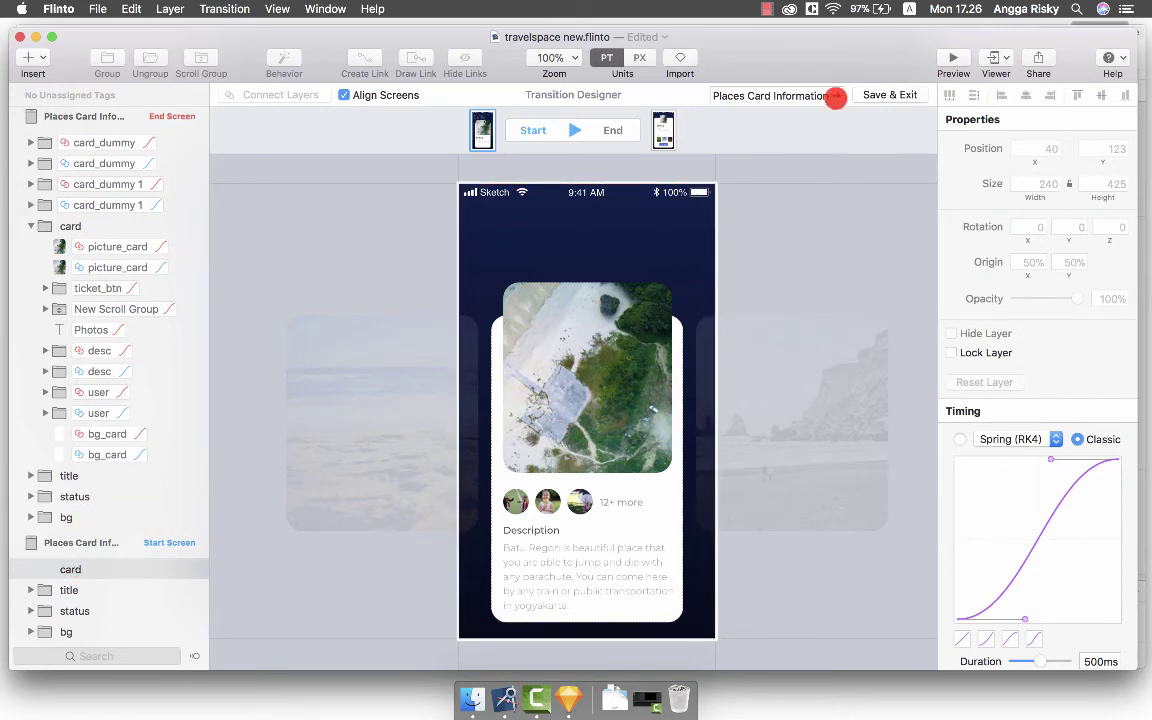
{"action": "left_click", "coordinate": [874, 95]}
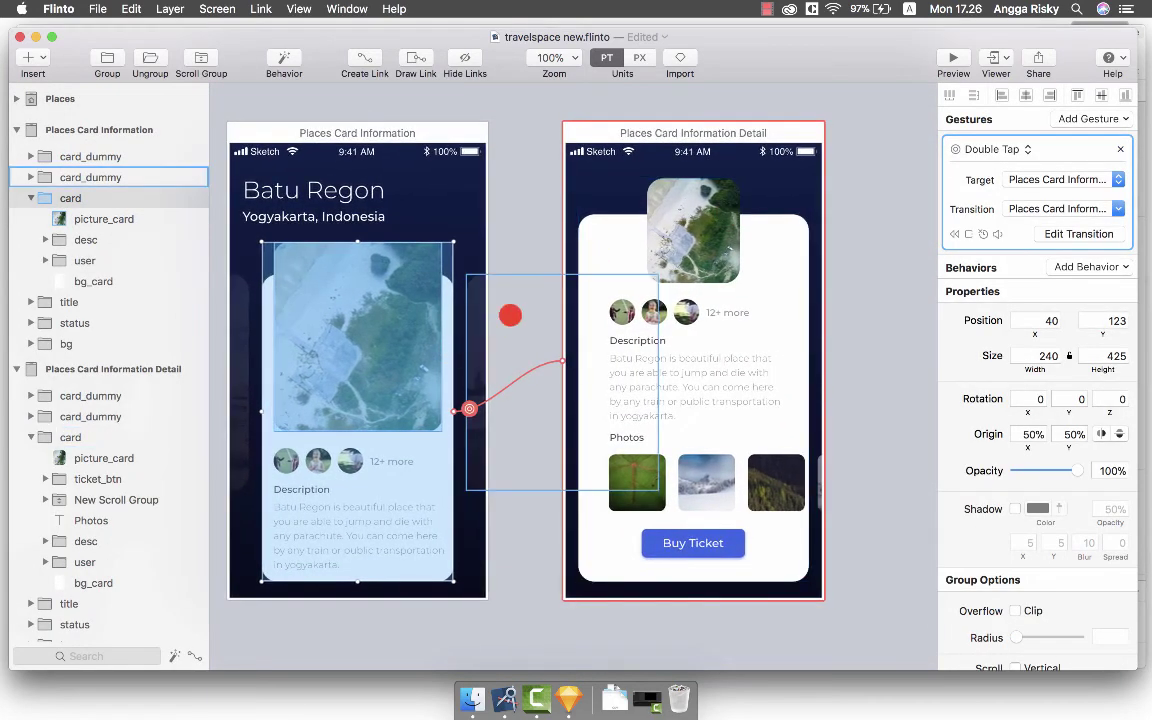
In the Double Tap transition, set an 800 ms delay for the end screen card's layers from ticket_btn through user.
{"action": "left_click", "coordinate": [1100, 235]}
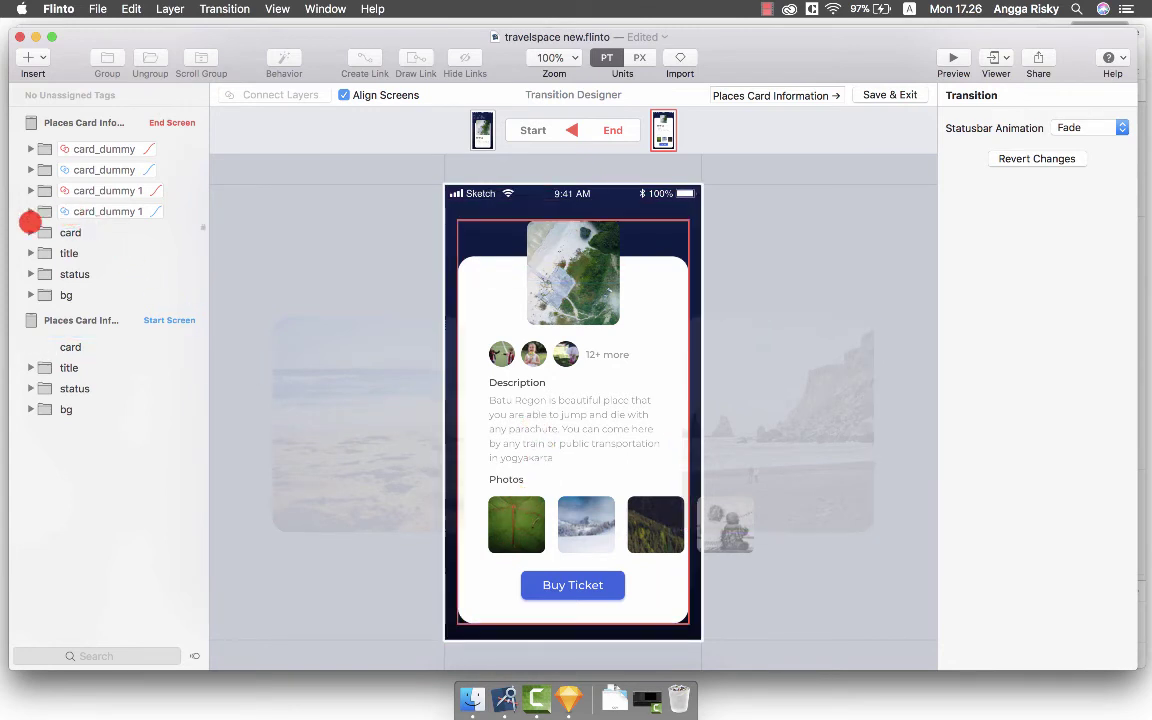
{"action": "left_click", "coordinate": [30, 232]}
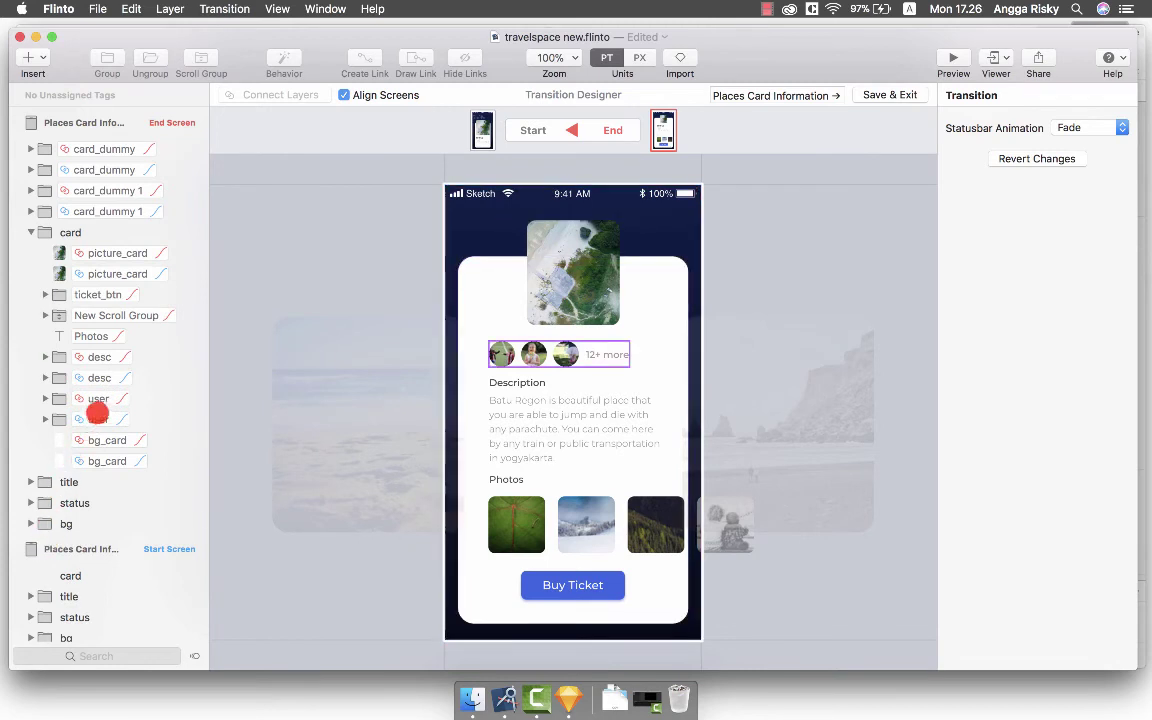
{"action": "left_click", "coordinate": [113, 357]}
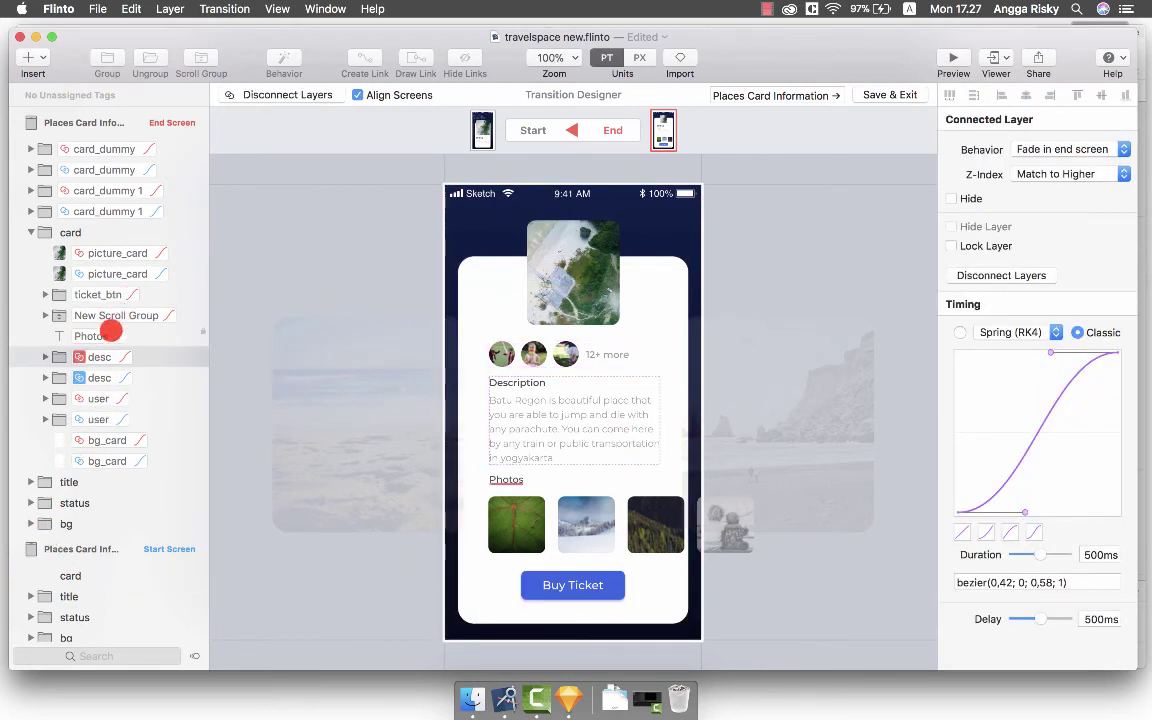
{"action": "left_click", "coordinate": [109, 334]}
{"action": "scroll", "coordinate": [1083, 447], "scroll_direction": "down", "scroll_amount": 5}
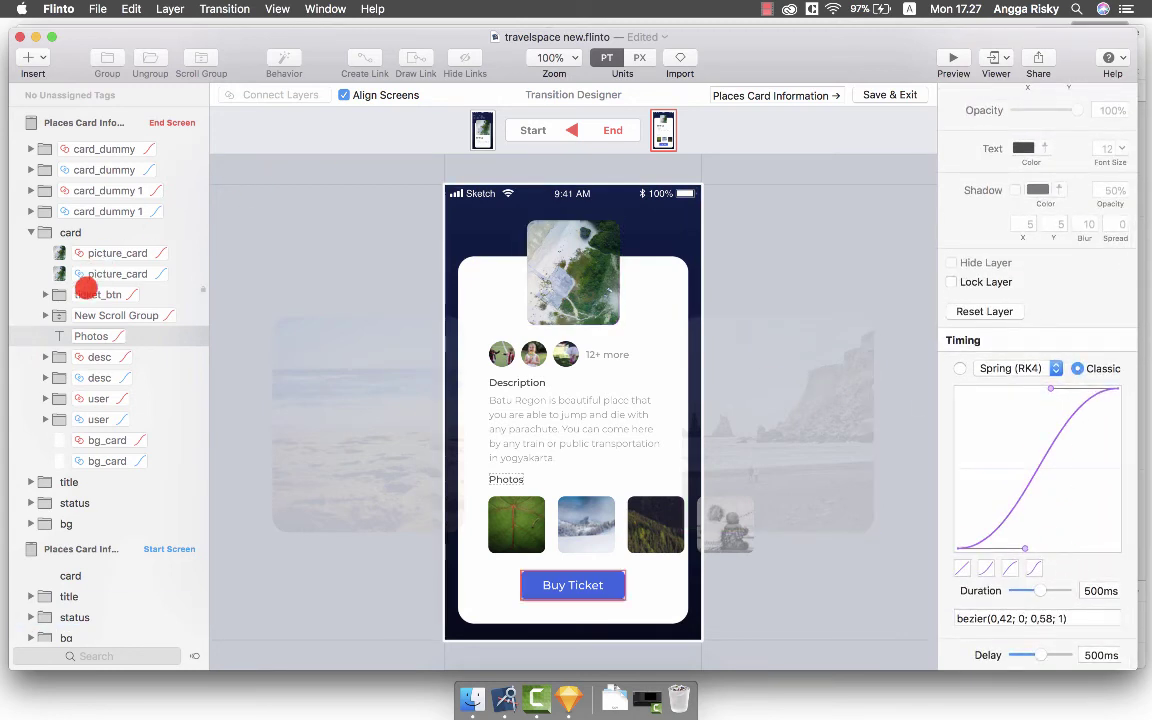
{"action": "left_click", "coordinate": [86, 292]}
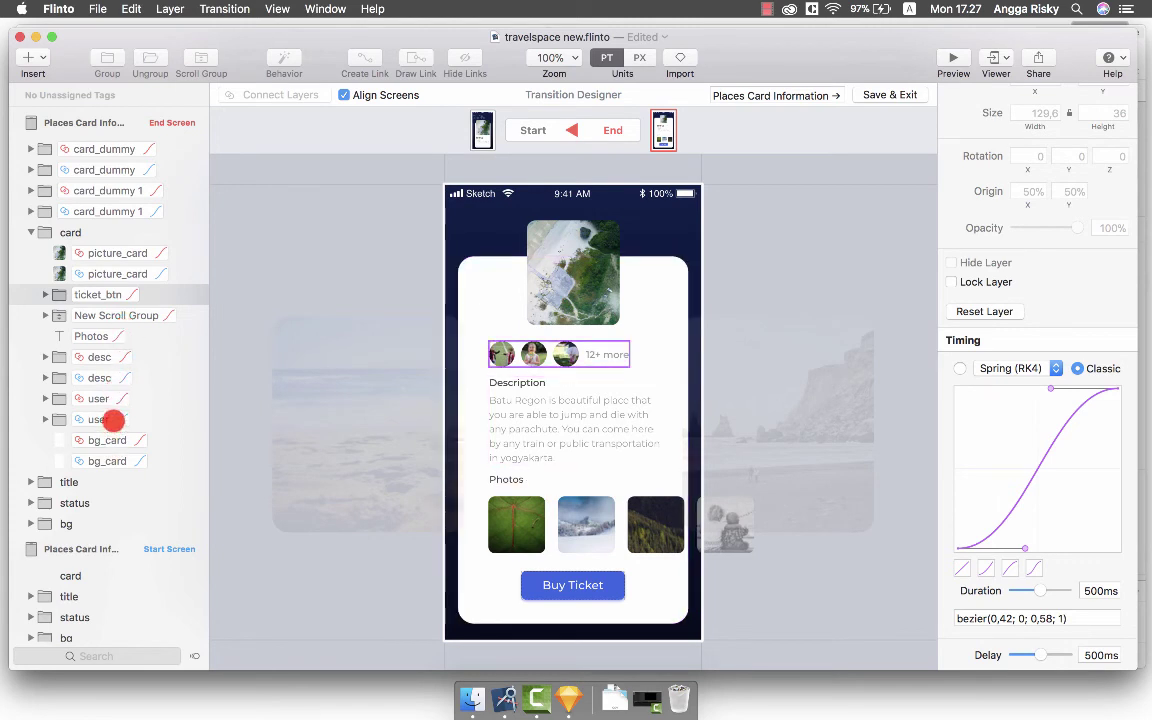
{"action": "left_click", "coordinate": [111, 419], "text": "shift"}
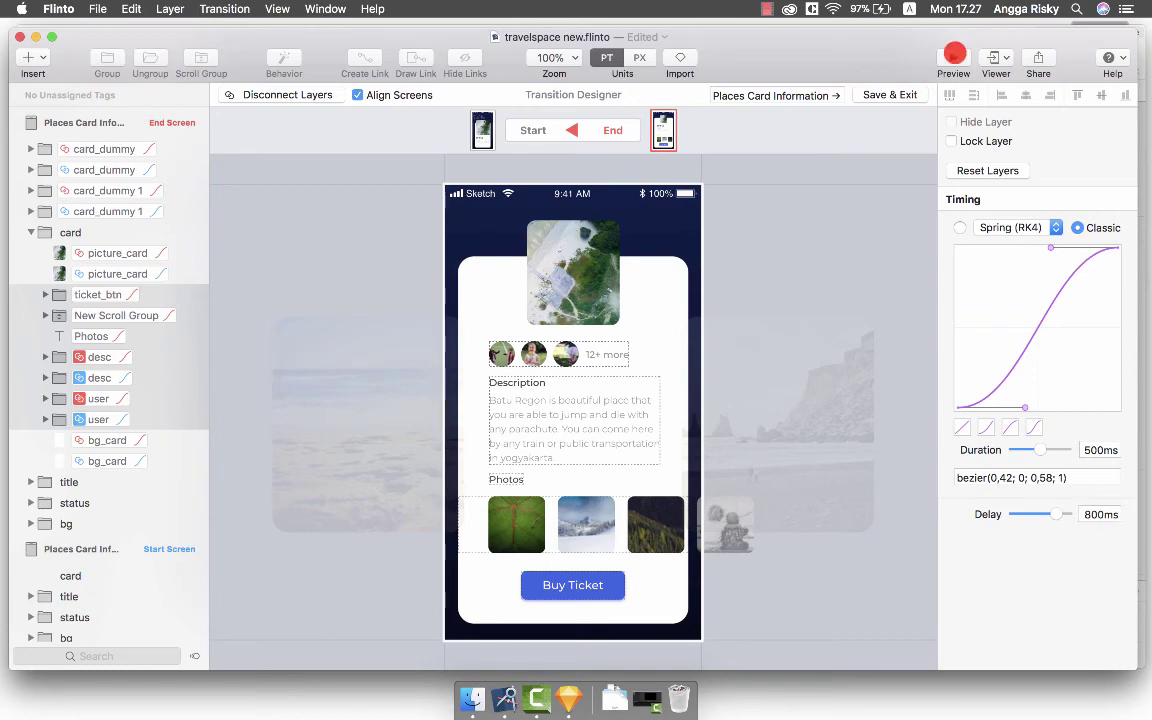
Preview the Batu Regon card's double-tap transition with the 800 ms delay on the content layers, and close the preview.
{"action": "left_click", "coordinate": [954, 56]}
{"action": "left_click", "coordinate": [648, 325]}
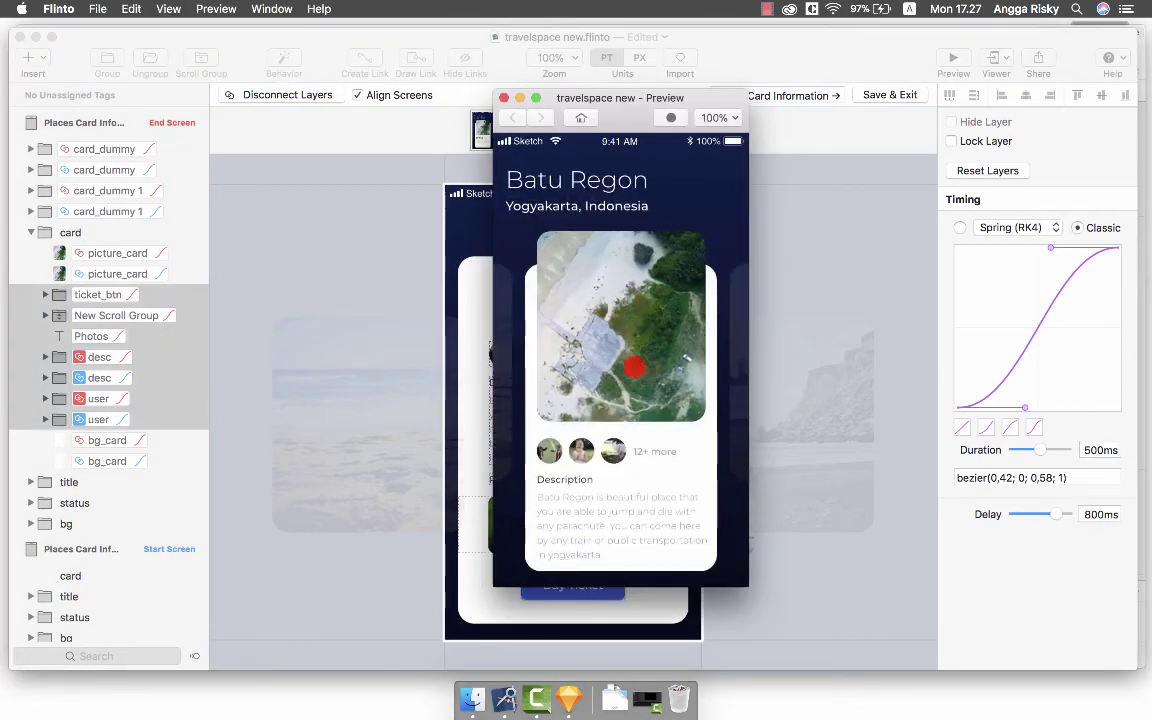
{"action": "scroll", "coordinate": [622, 478], "scroll_direction": "down", "scroll_amount": 5}
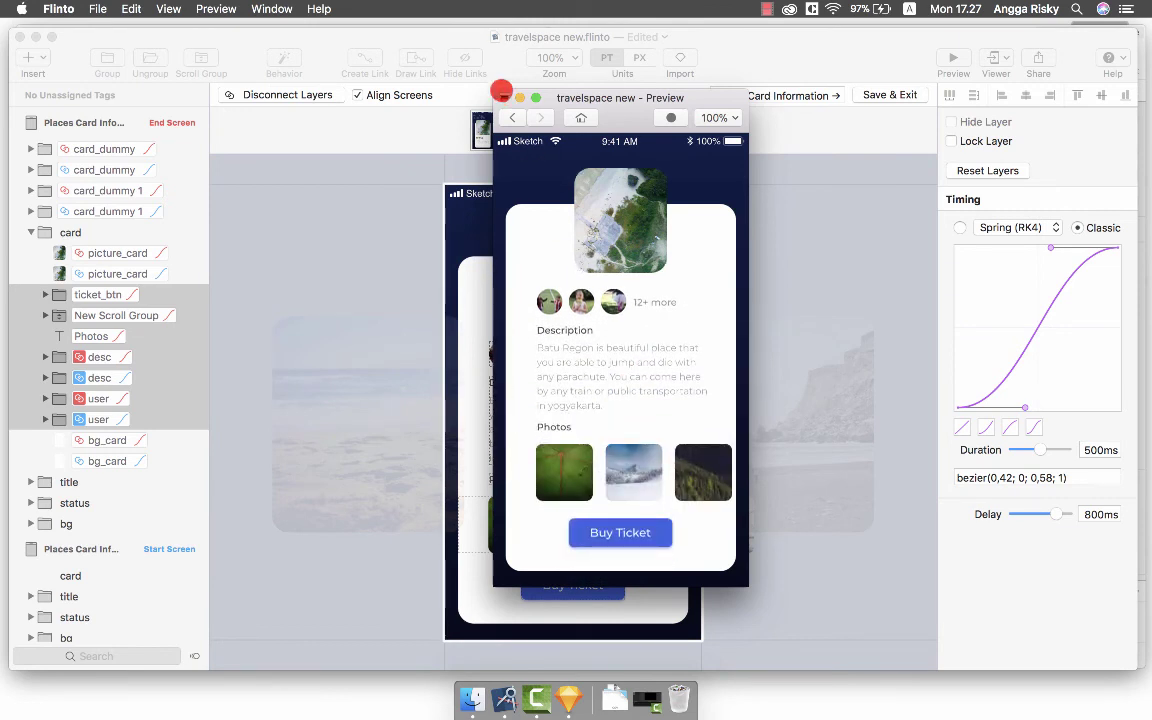
{"action": "left_click", "coordinate": [507, 101]}
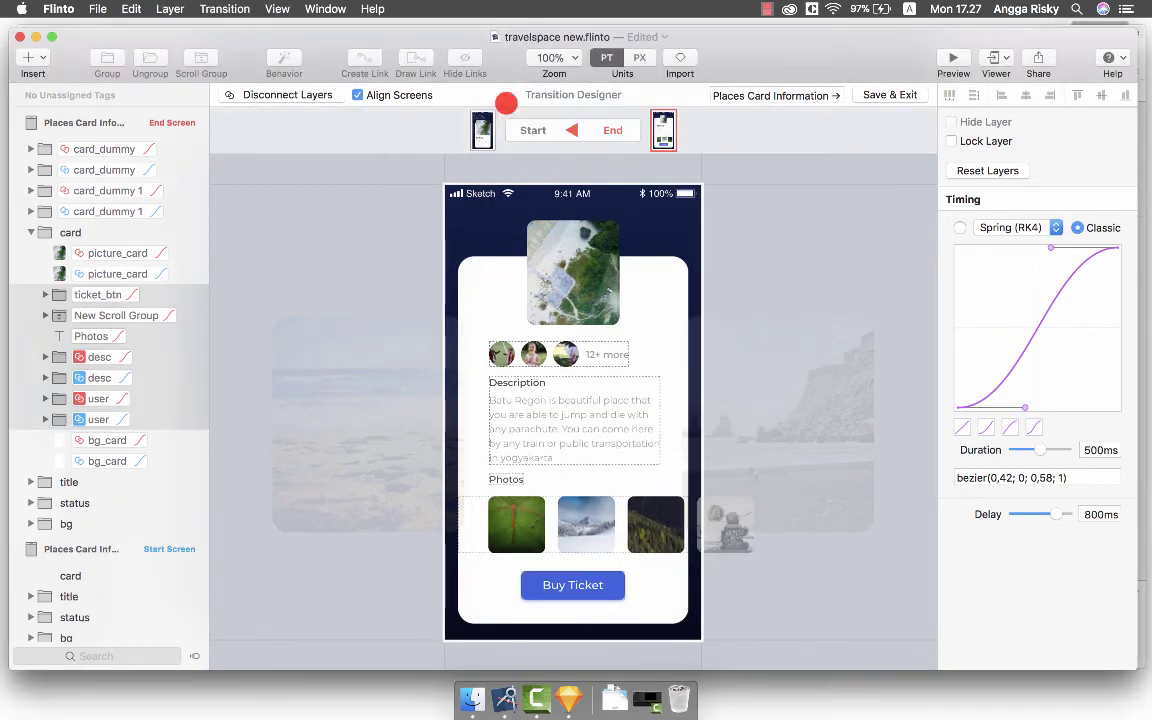
Set the transition delay of the card's connected desc and user layers to 0 ms.
{"action": "left_click", "coordinate": [125, 356]}
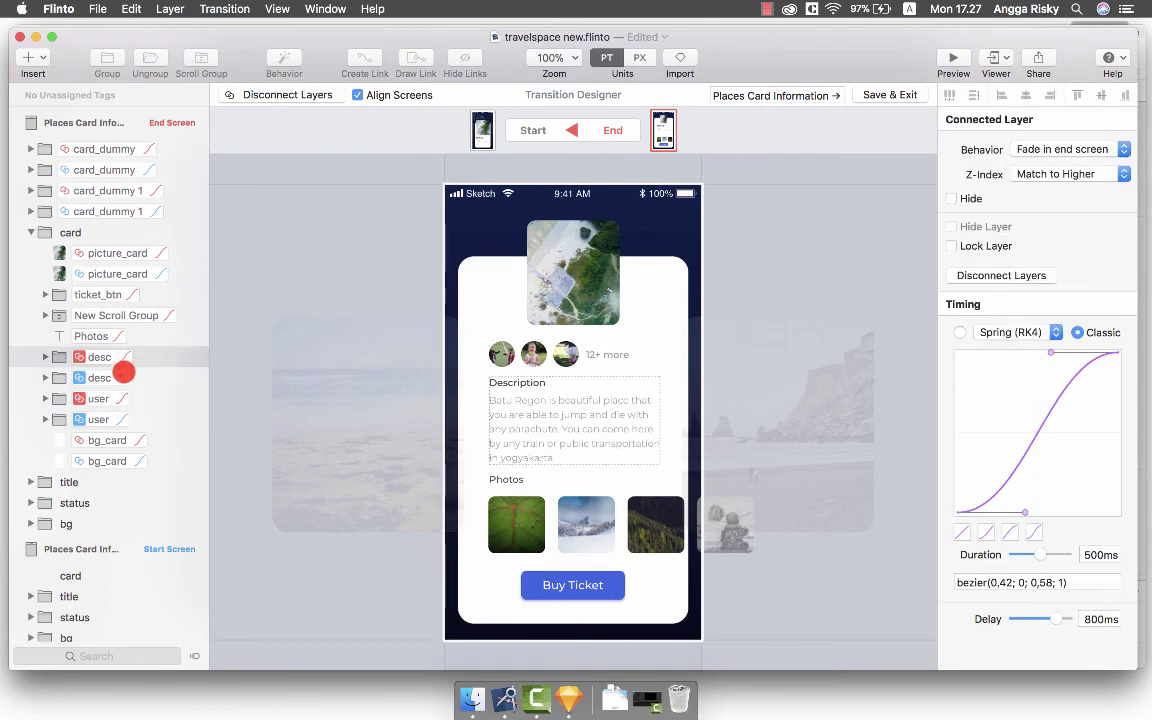
{"action": "left_click", "coordinate": [119, 418], "text": "shift"}
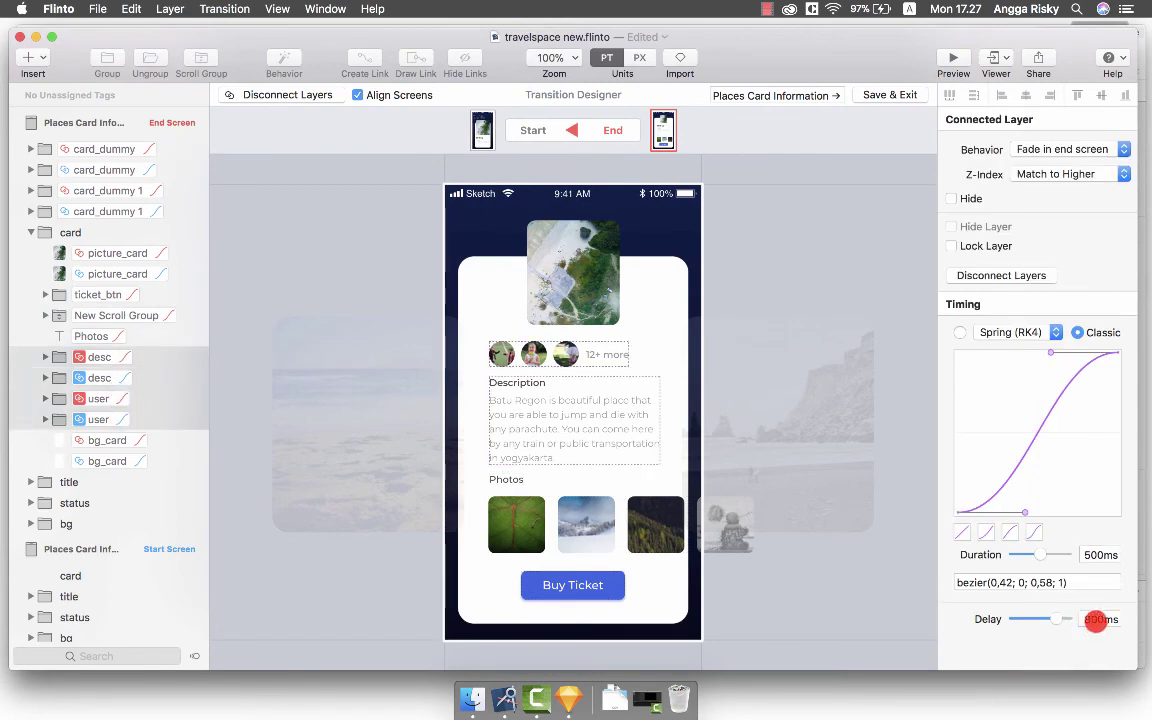
{"action": "left_click", "coordinate": [1096, 619]}
Preview the card's transition to the detail screen with undelayed desc and user layers, and close the preview.
{"action": "left_click", "coordinate": [948, 52]}
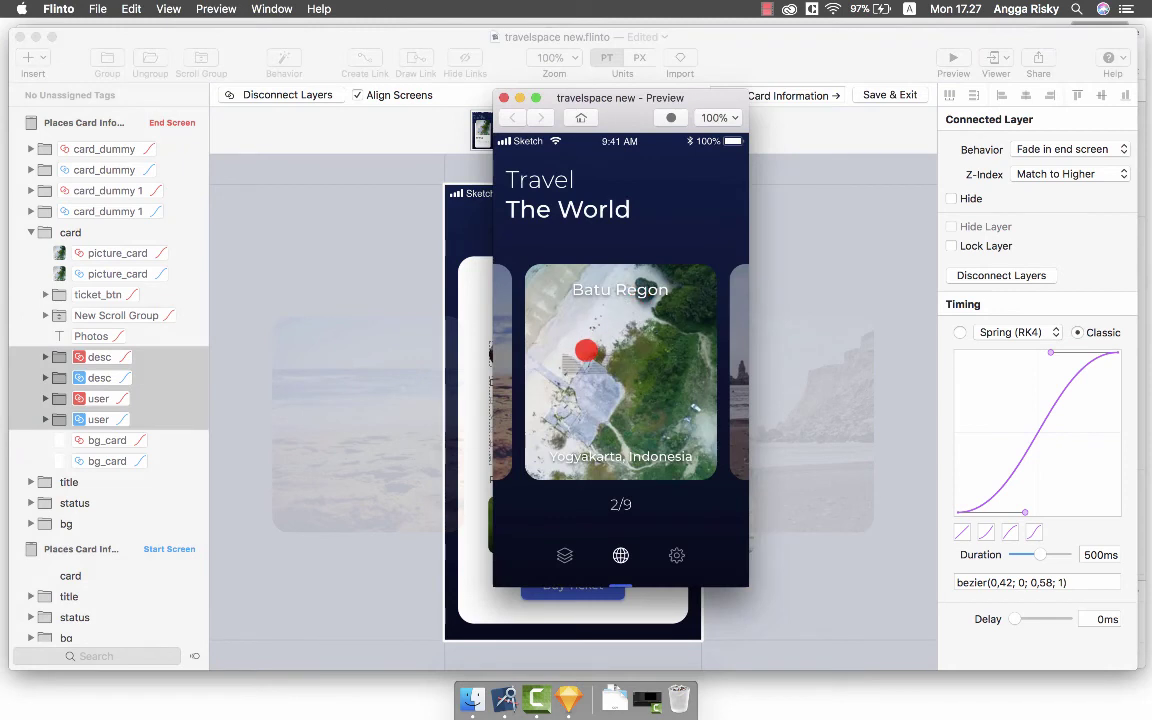
{"action": "left_click", "coordinate": [586, 347]}
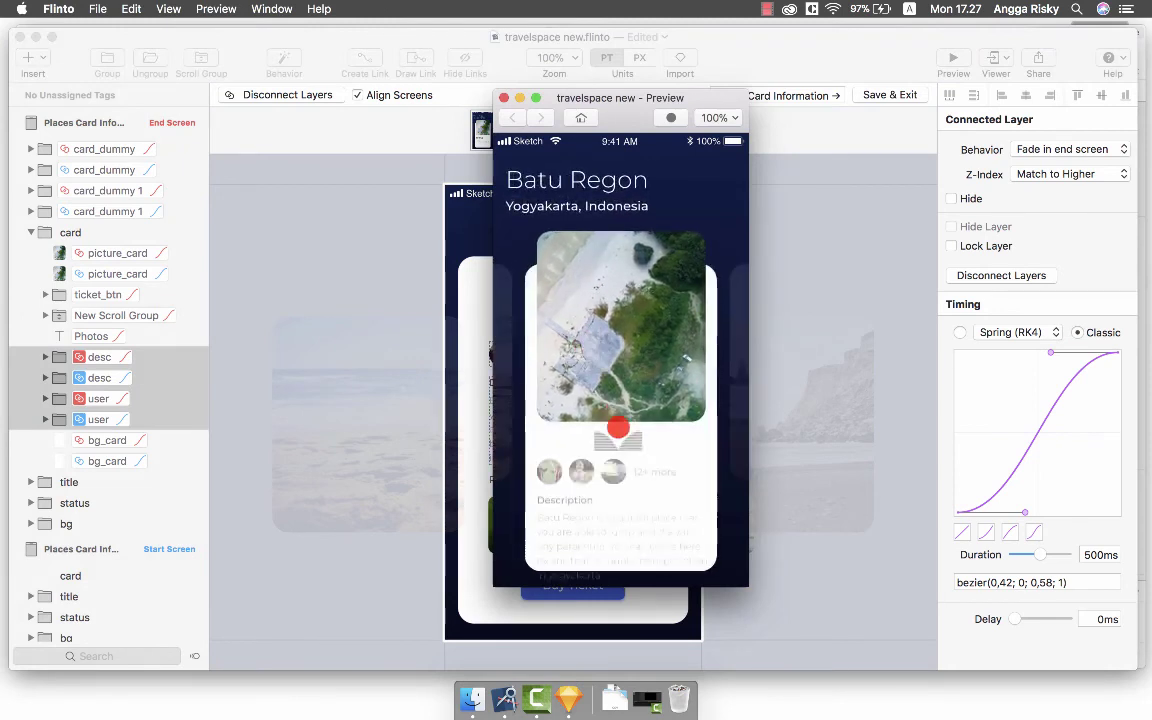
{"action": "left_click", "coordinate": [616, 477]}
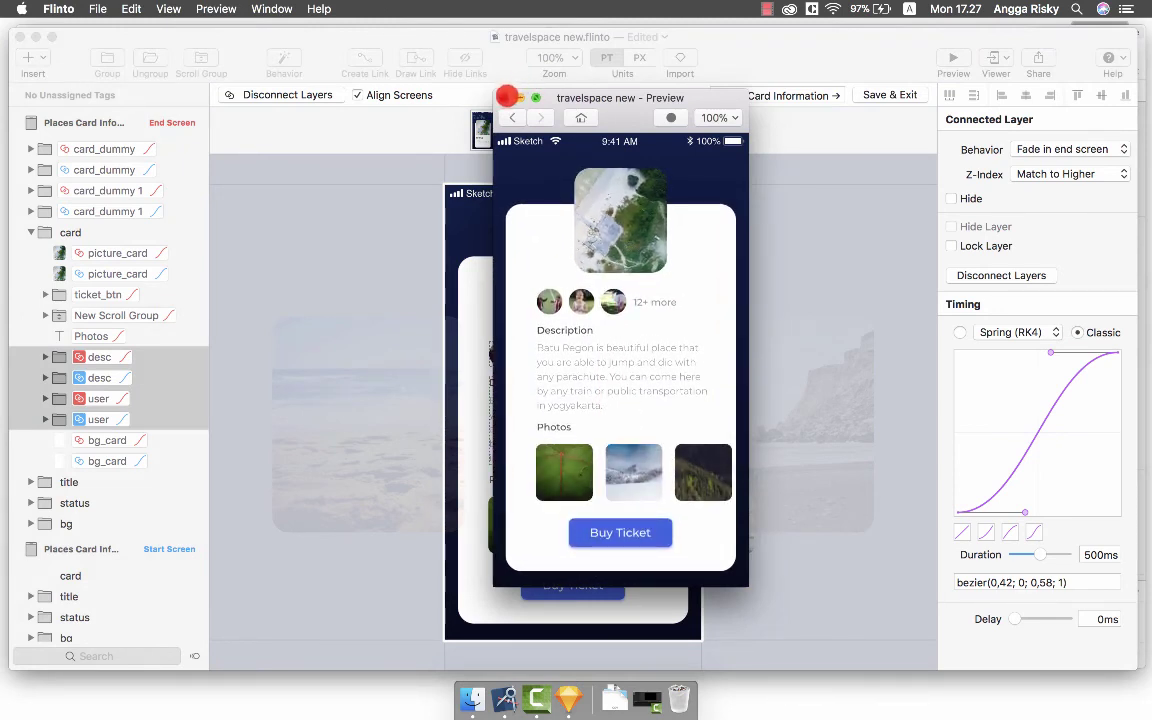
{"action": "left_click", "coordinate": [507, 97]}
Set the transition delay of the ticket_btn layer in the end screen's card group to 1200 ms.
{"action": "left_click", "coordinate": [121, 253]}
{"action": "left_click", "coordinate": [98, 294]}
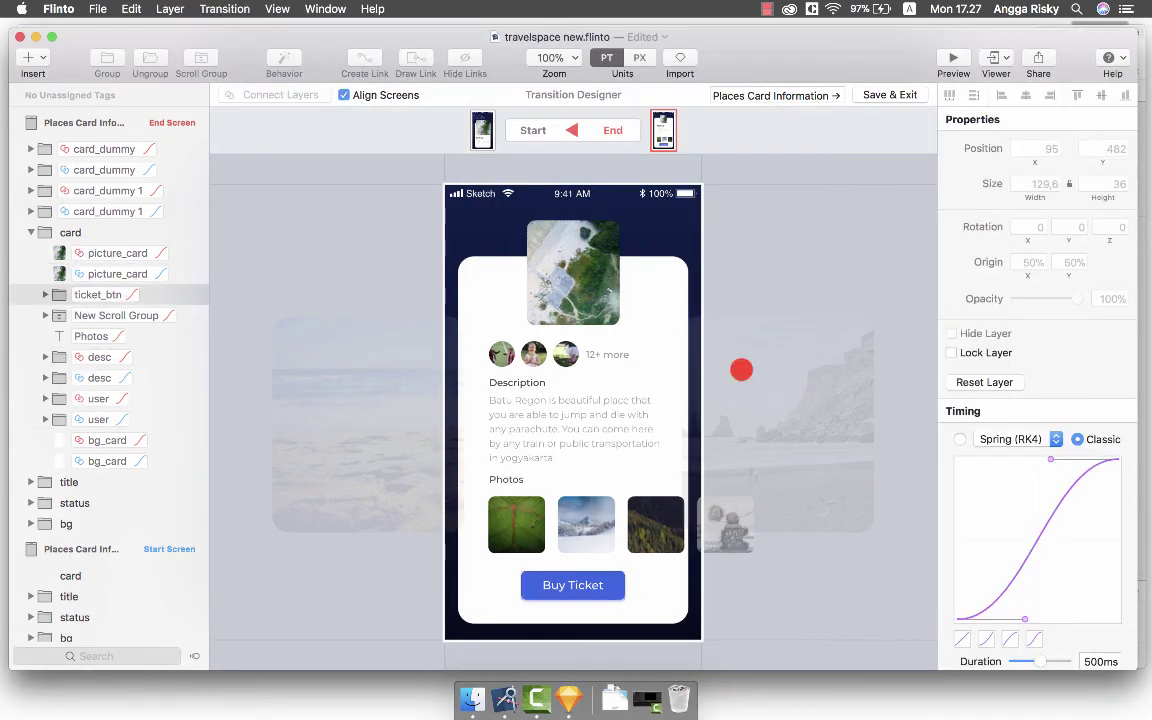
{"action": "scroll", "coordinate": [1075, 550], "scroll_direction": "down", "scroll_amount": 3}
{"action": "left_click", "coordinate": [1097, 655]}
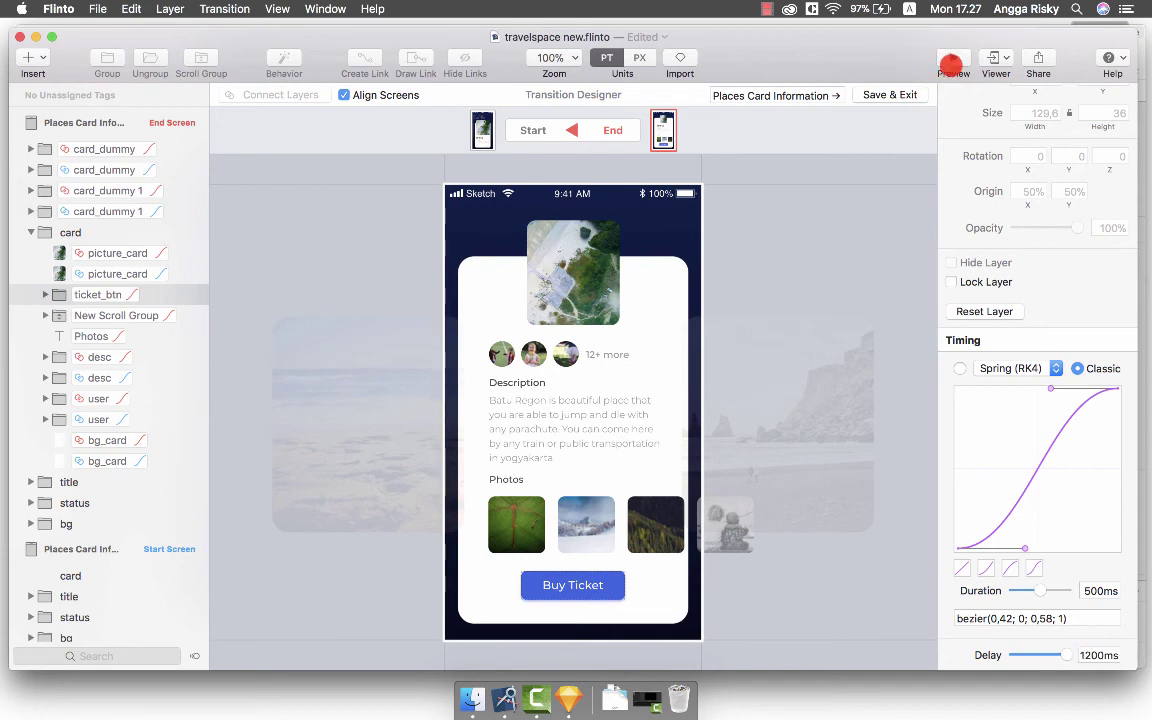
Preview the transition with the delayed Buy Ticket button, return to the home screen, and close the preview.
{"action": "left_click", "coordinate": [952, 64]}
{"action": "left_click", "coordinate": [560, 310]}
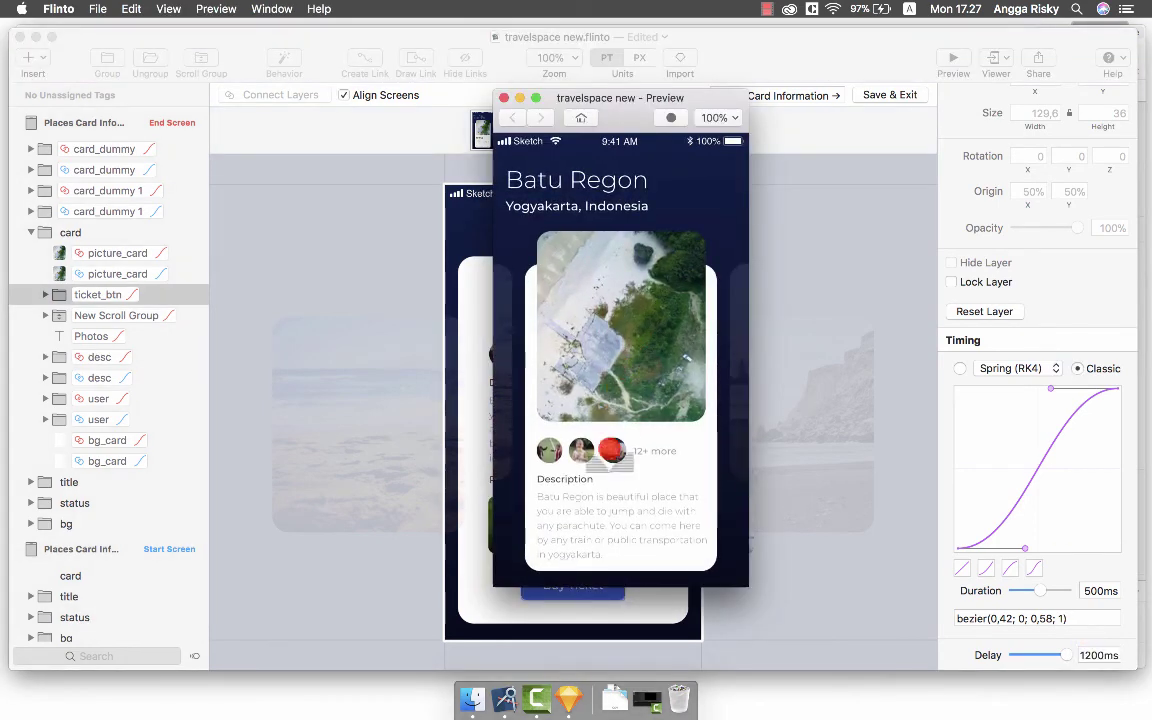
{"action": "left_click", "coordinate": [607, 501]}
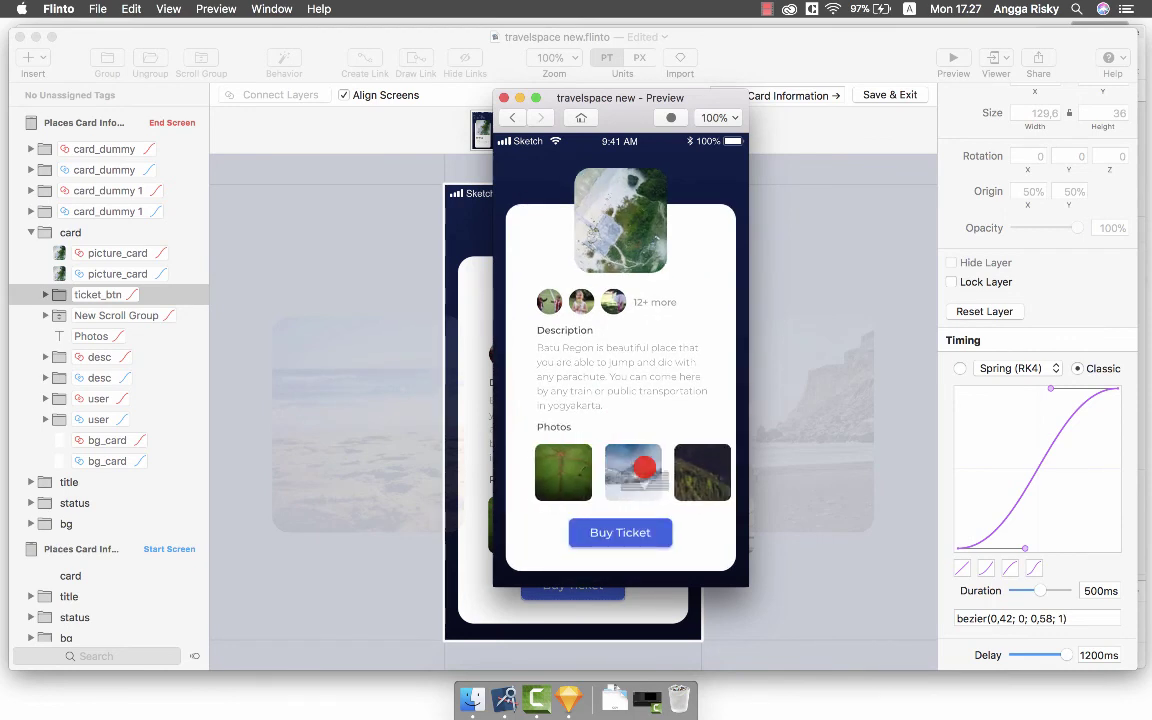
{"action": "left_click", "coordinate": [582, 117]}
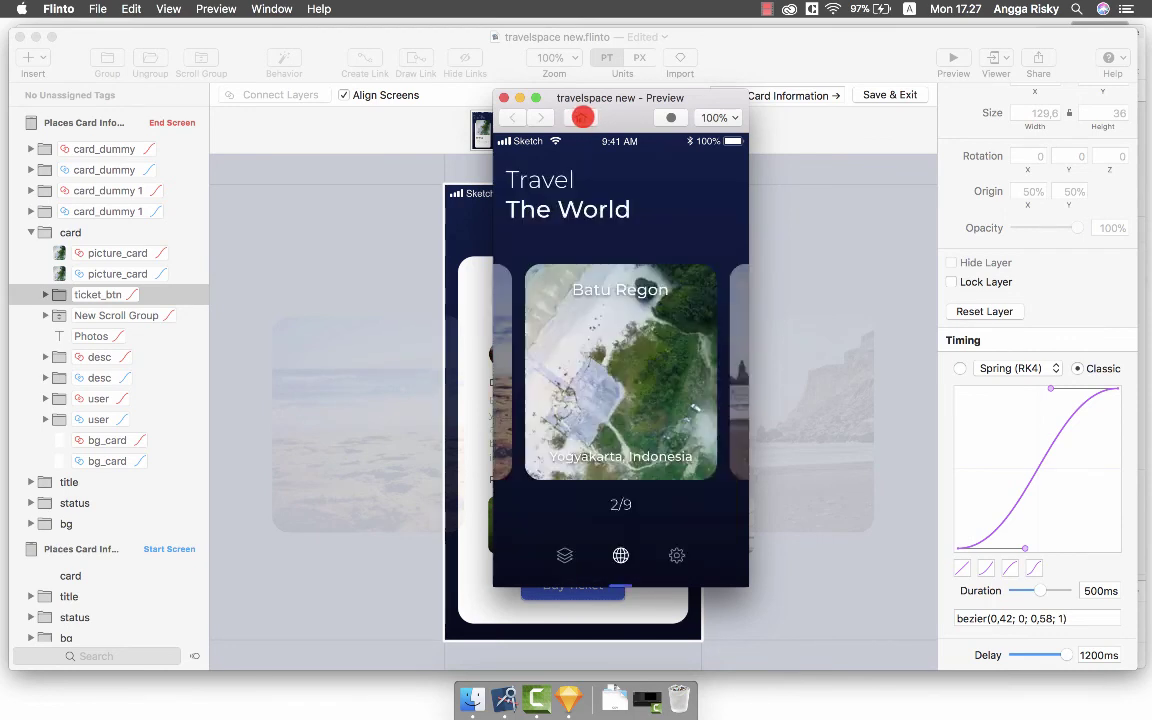
{"action": "left_click", "coordinate": [501, 95]}
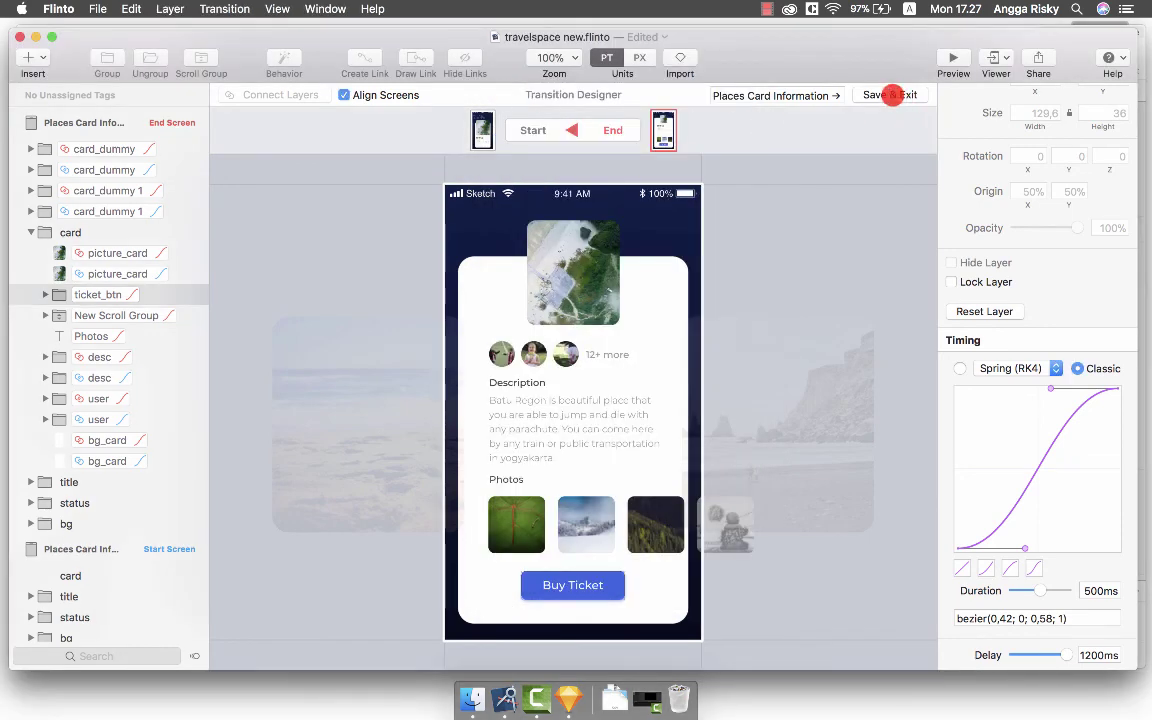
Save and exit the card transition, and save the travelspace new document.
{"action": "left_click", "coordinate": [891, 95]}
{"action": "key", "text": "super+s"}
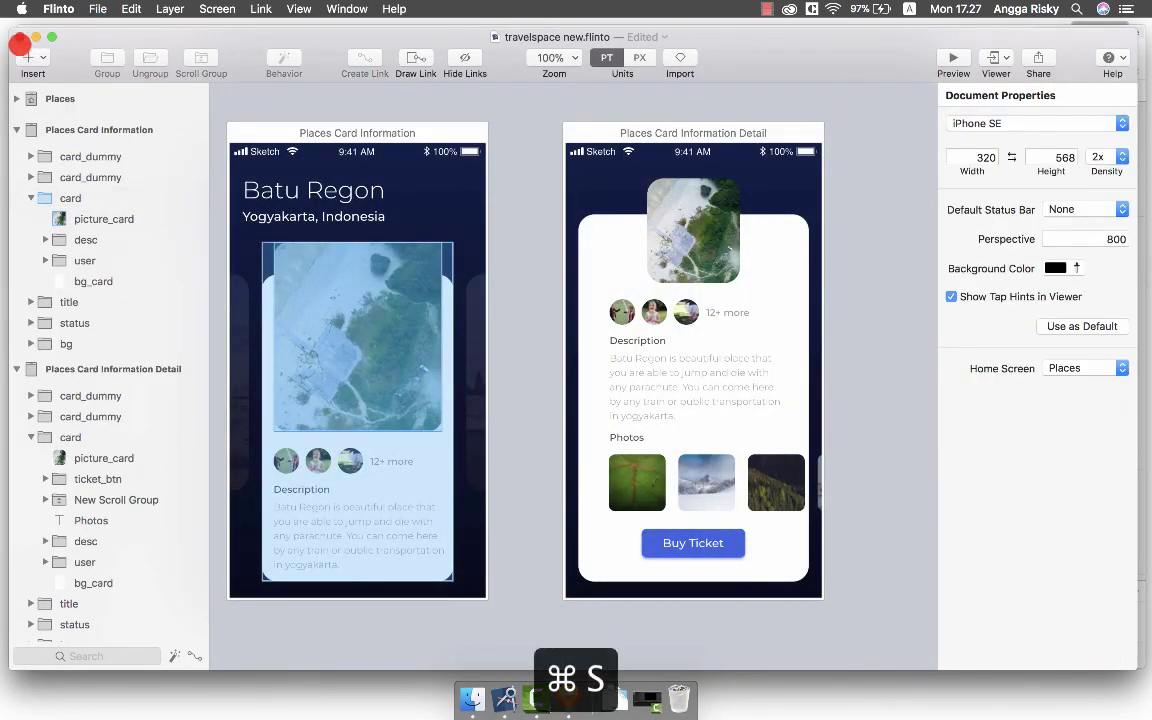
Open the prototype preview and show it alone in the middle of the desktop with the document windows minimized.
{"action": "left_click", "coordinate": [35, 37]}
{"action": "left_click", "coordinate": [34, 26]}
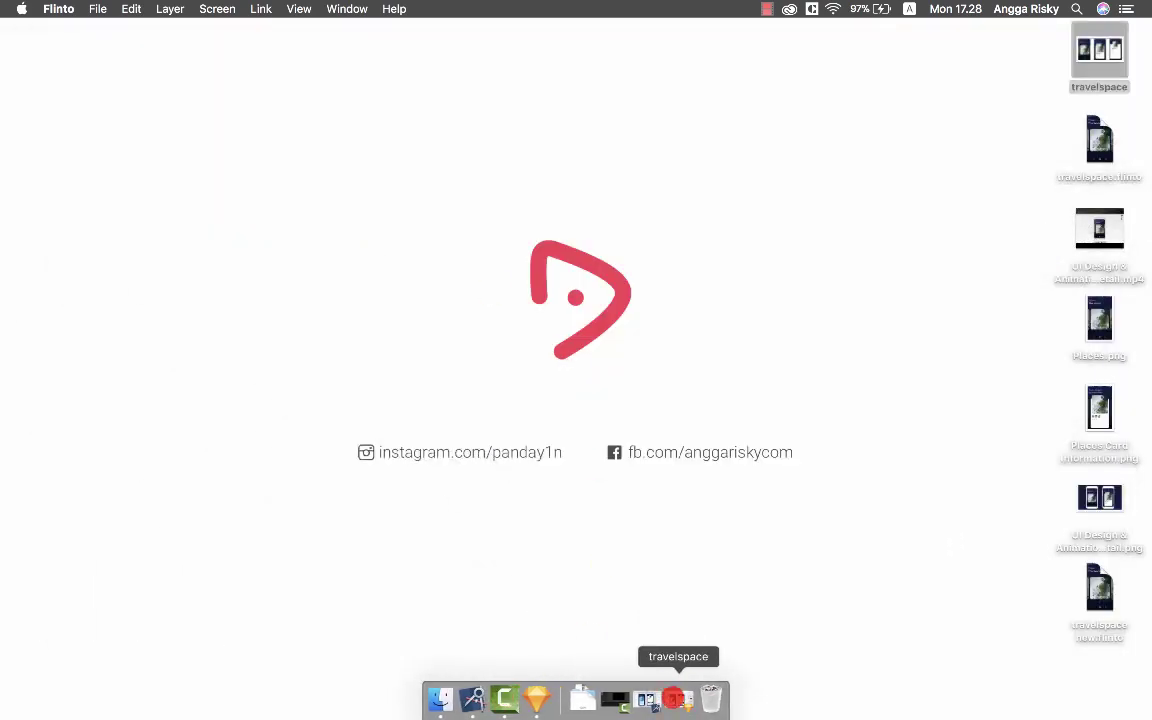
{"action": "left_click", "coordinate": [663, 695]}
{"action": "left_click", "coordinate": [945, 62]}
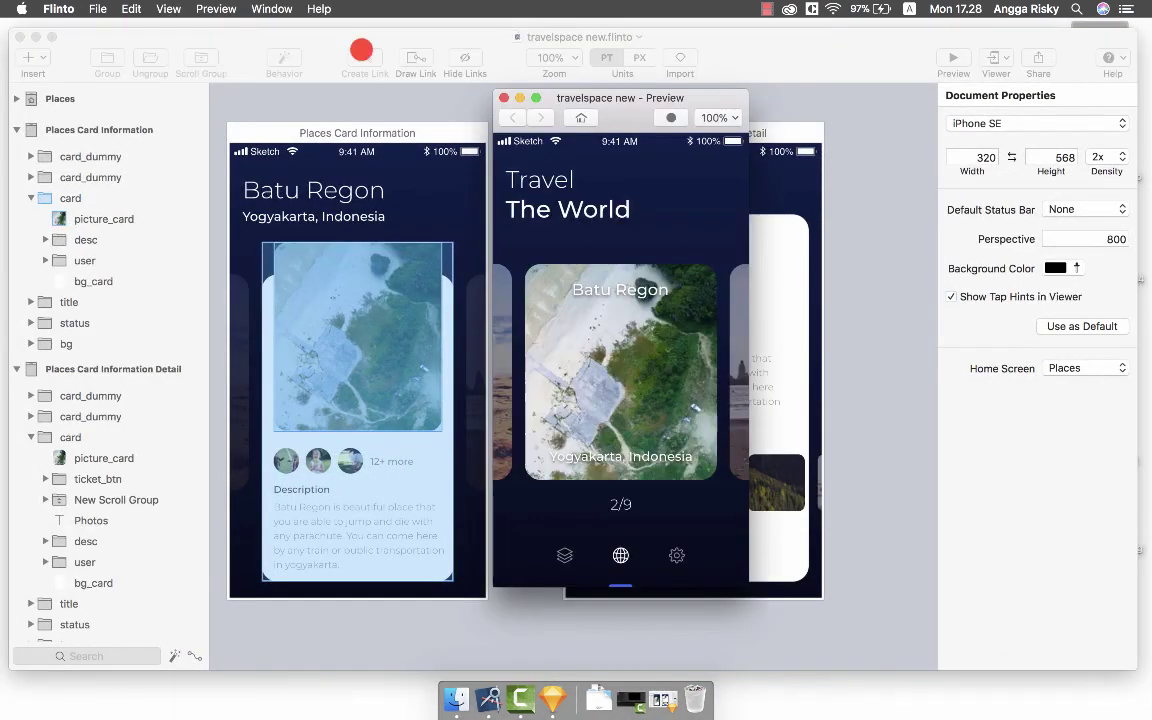
{"action": "left_click", "coordinate": [35, 37]}
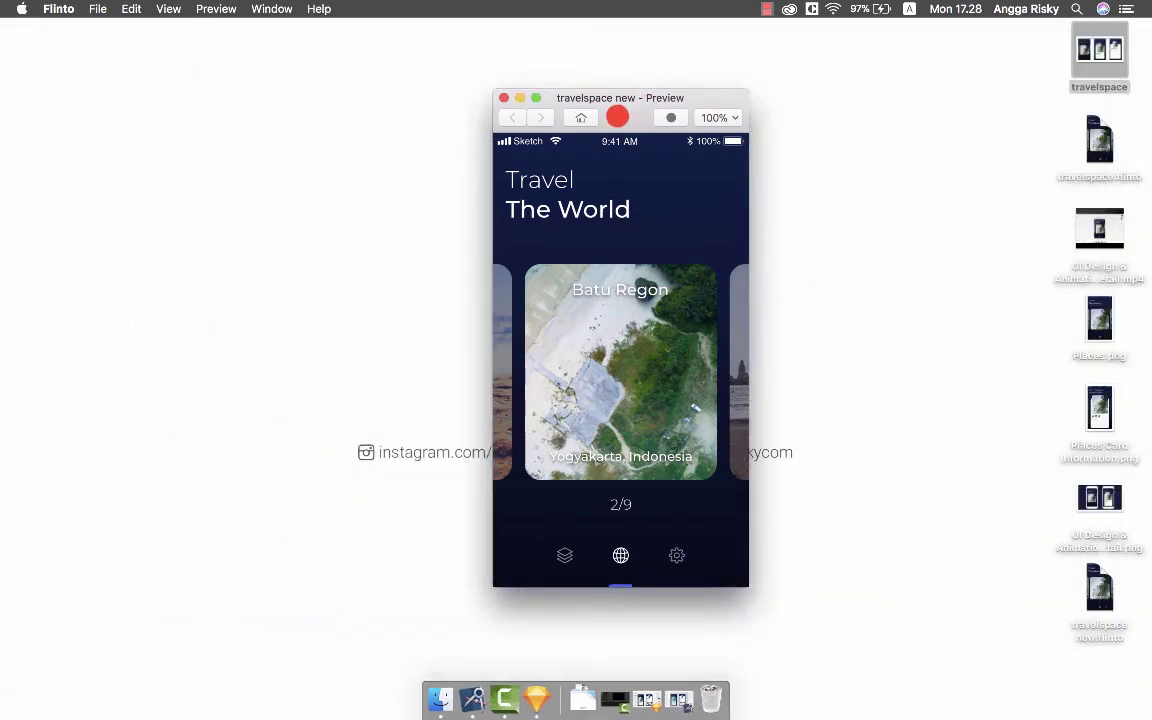
{"action": "left_click_drag", "start_coordinate": [622, 119], "coordinate": [573, 116]}
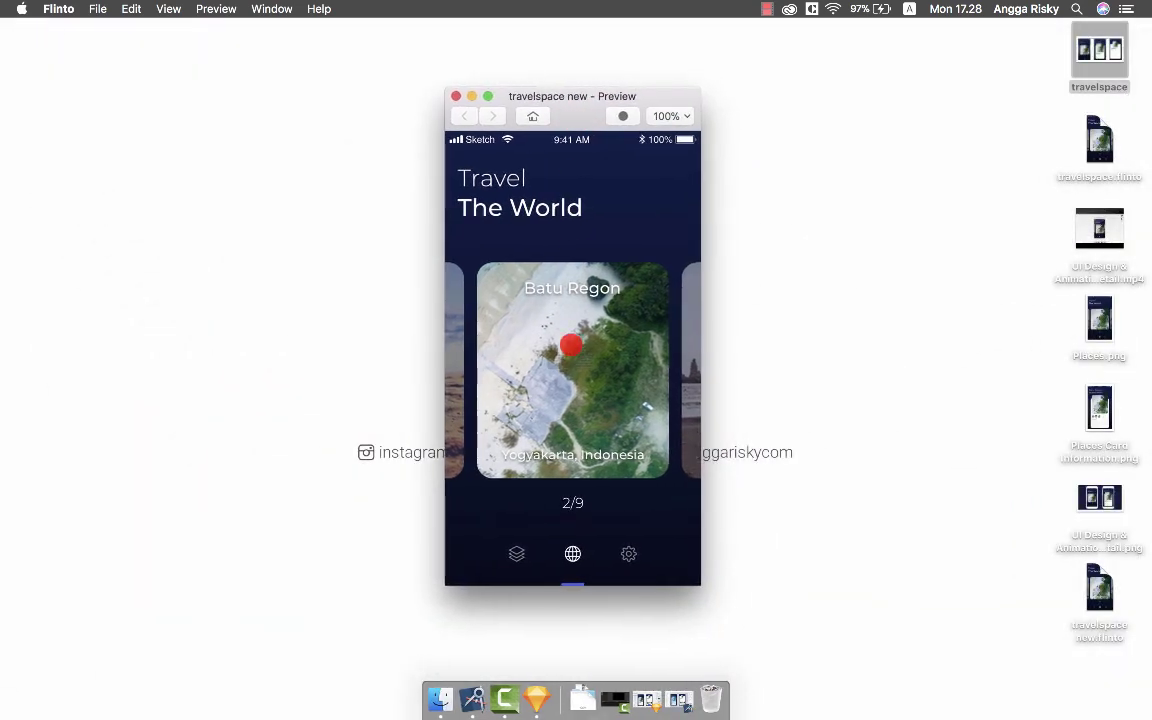
Play the finished flow from the Travel The World screen to the Batu Regon detail screen, and replay it from home.
{"action": "left_click", "coordinate": [570, 345]}
{"action": "left_click", "coordinate": [570, 303]}
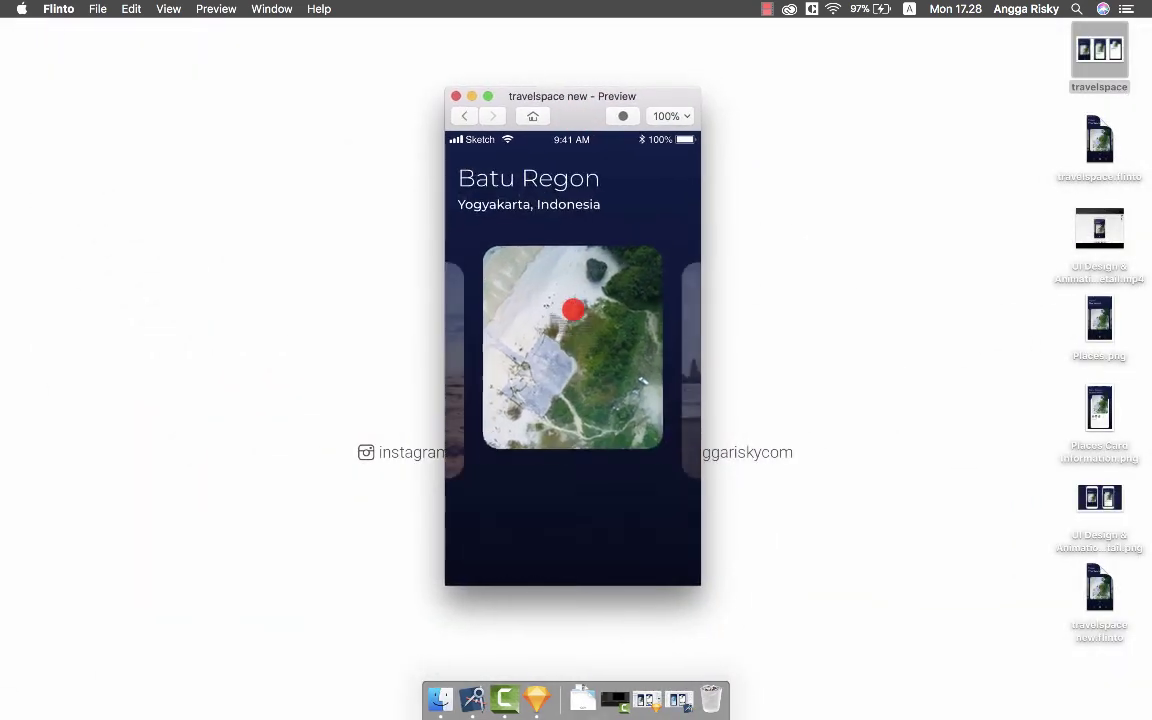
{"action": "left_click", "coordinate": [569, 345]}
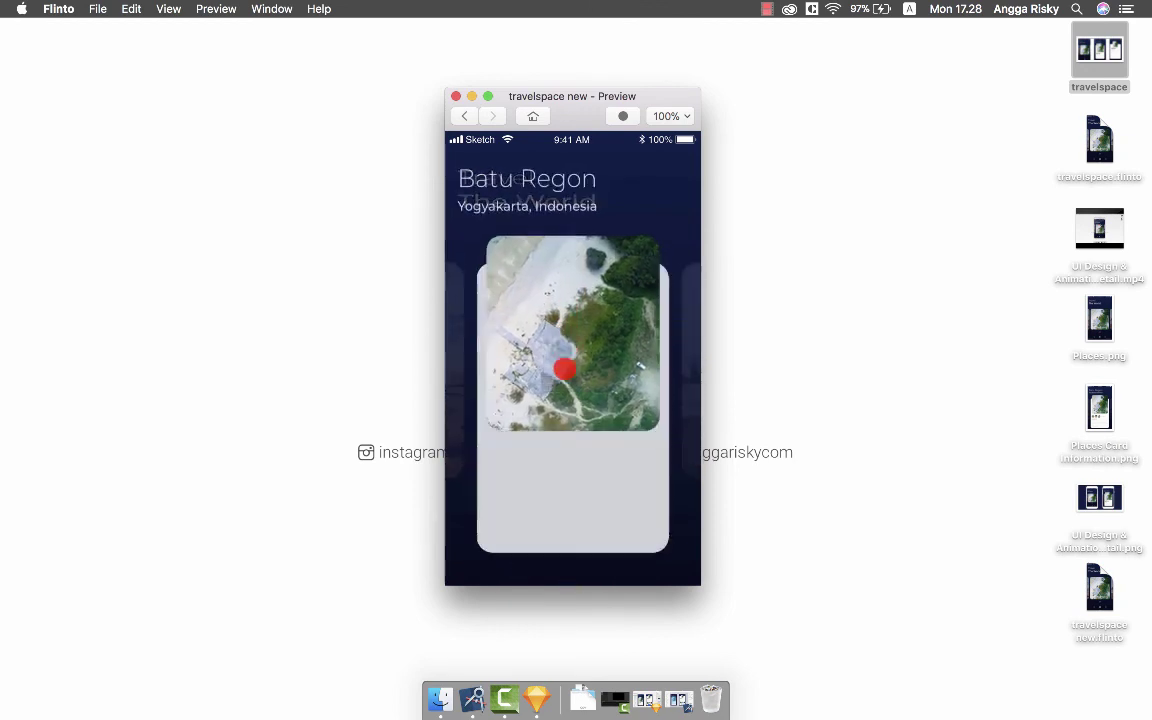
{"action": "scroll", "coordinate": [568, 498], "scroll_direction": "down", "scroll_amount": 5}
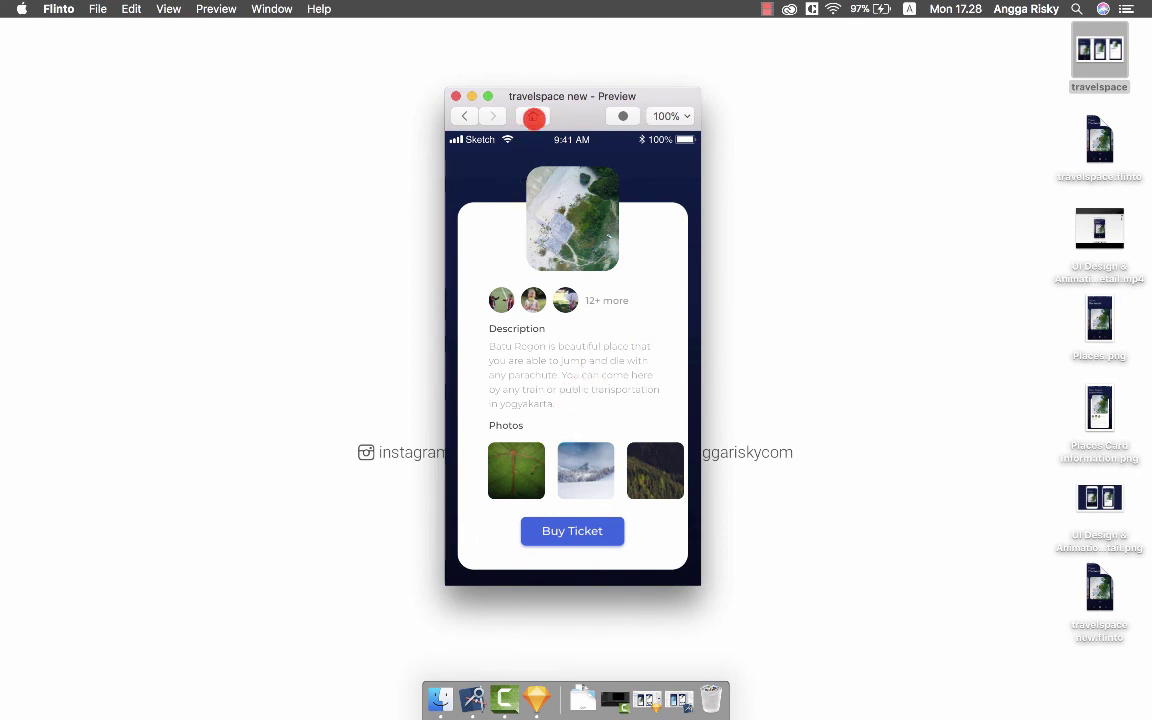
{"action": "left_click", "coordinate": [533, 116]}
{"action": "left_click", "coordinate": [559, 344]}
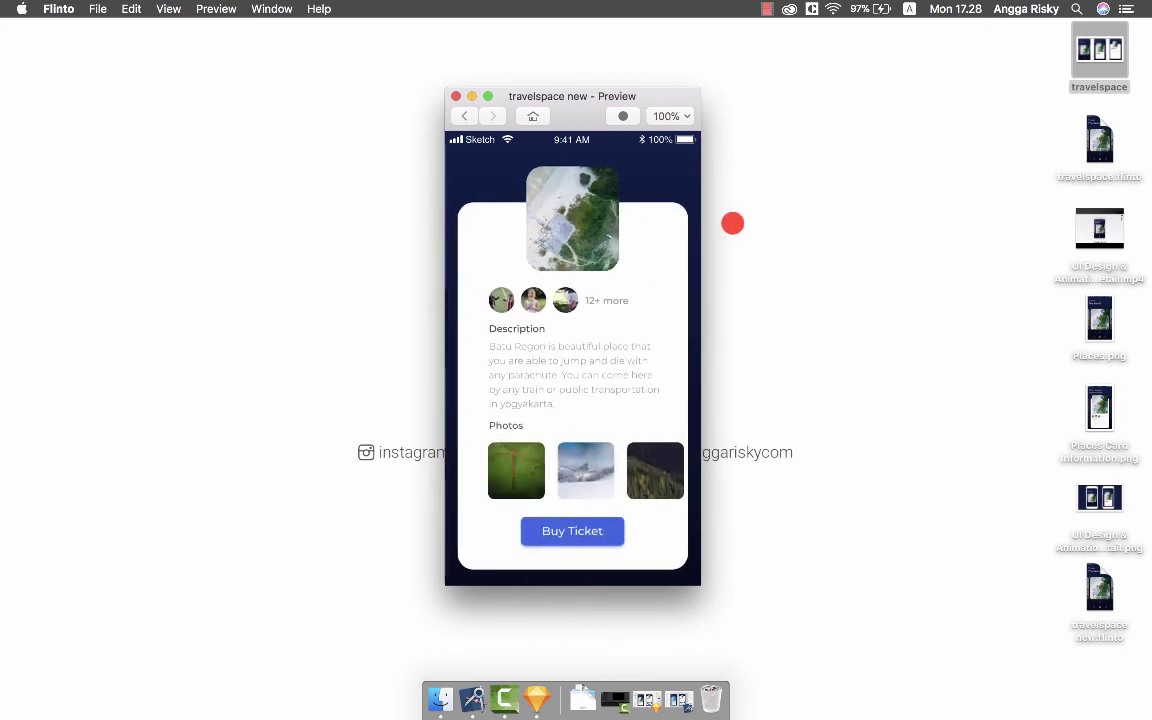
{"action": "key", "text": "super+shift+2"}
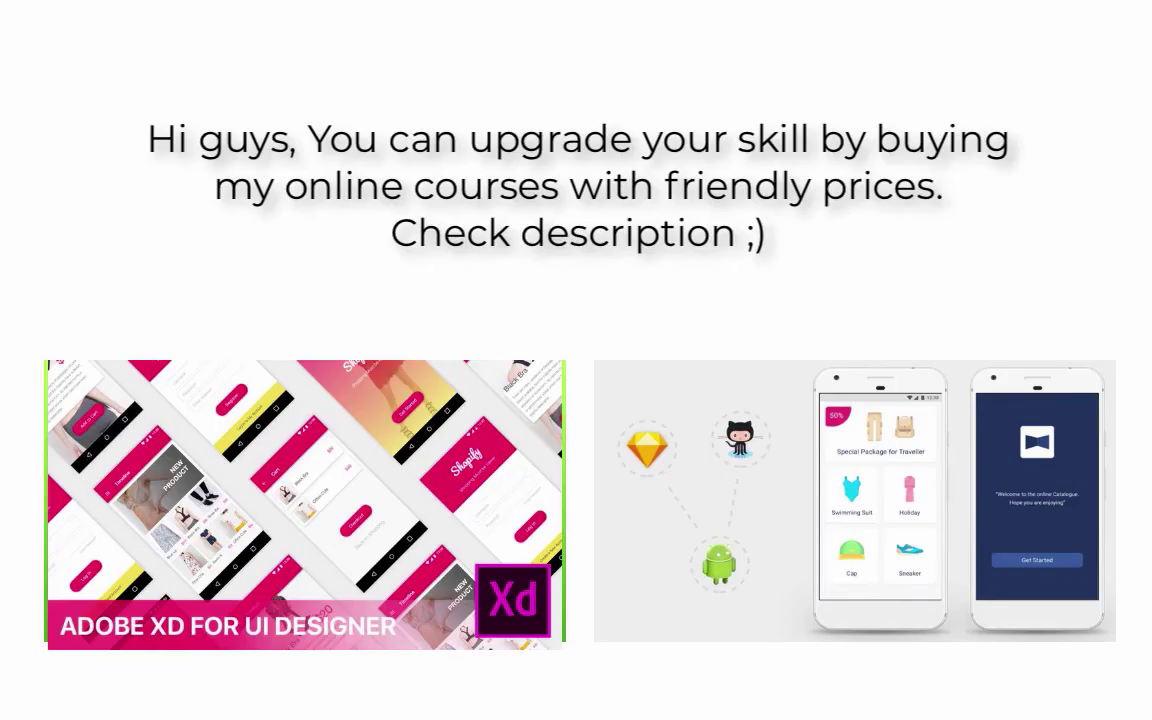